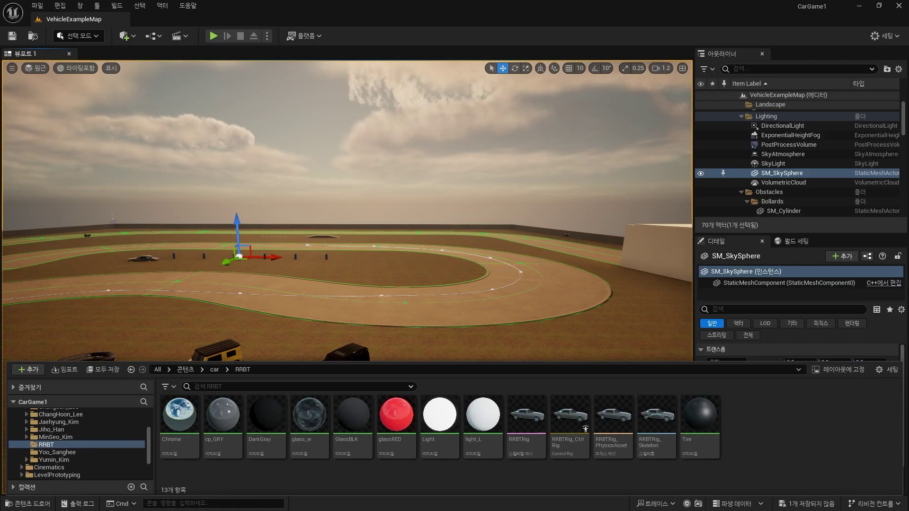
- Open the content drawer and look over the new-asset options without creating anything
right_drag(466, 296, 466, 296)
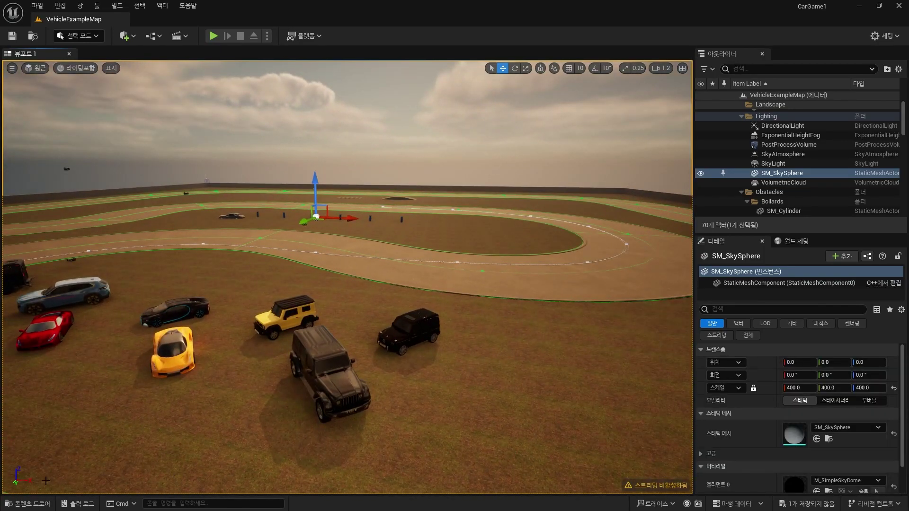
click(29, 503)
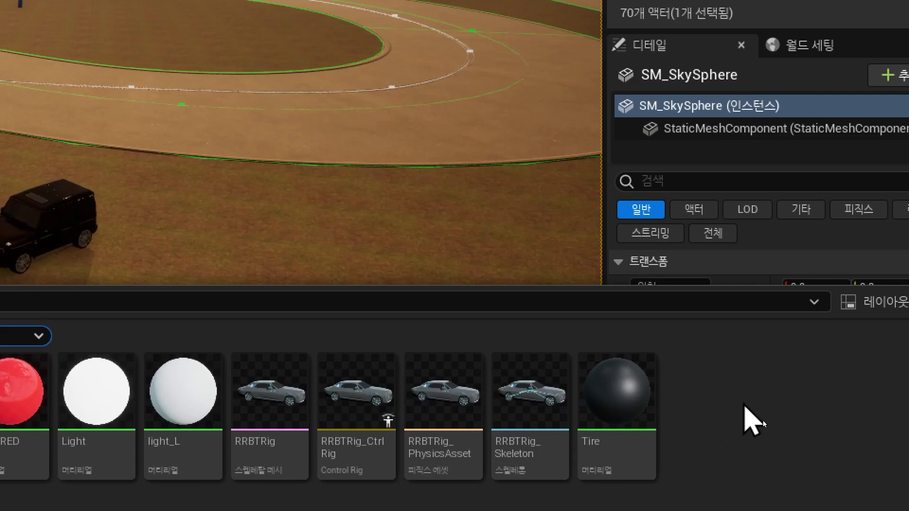
right_click(763, 420)
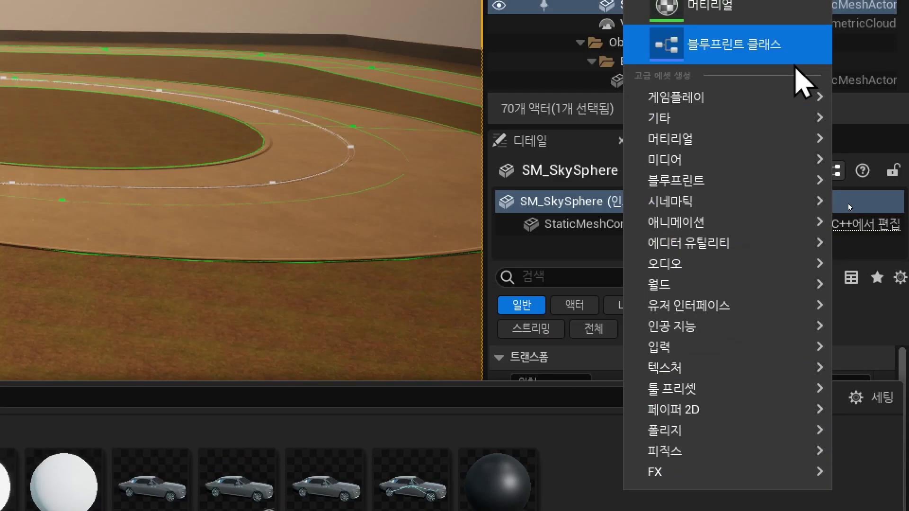
mouse_move(790, 137)
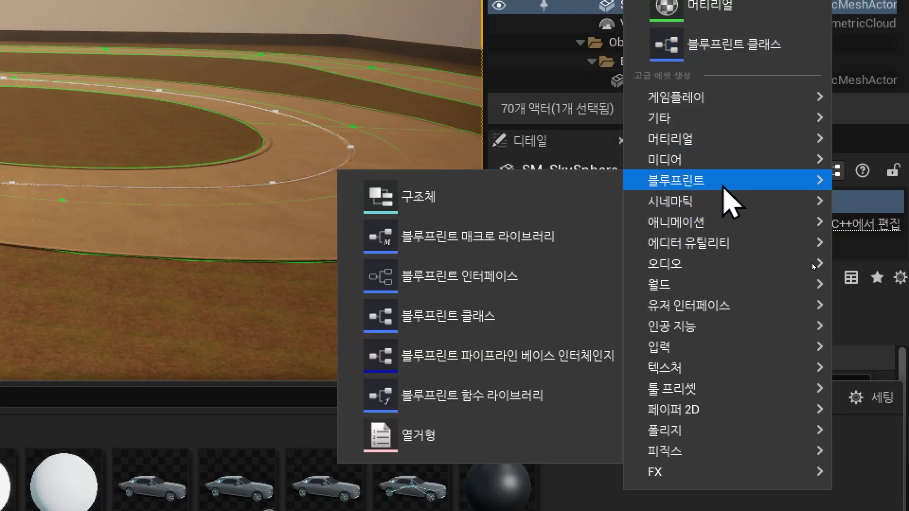
mouse_move(722, 199)
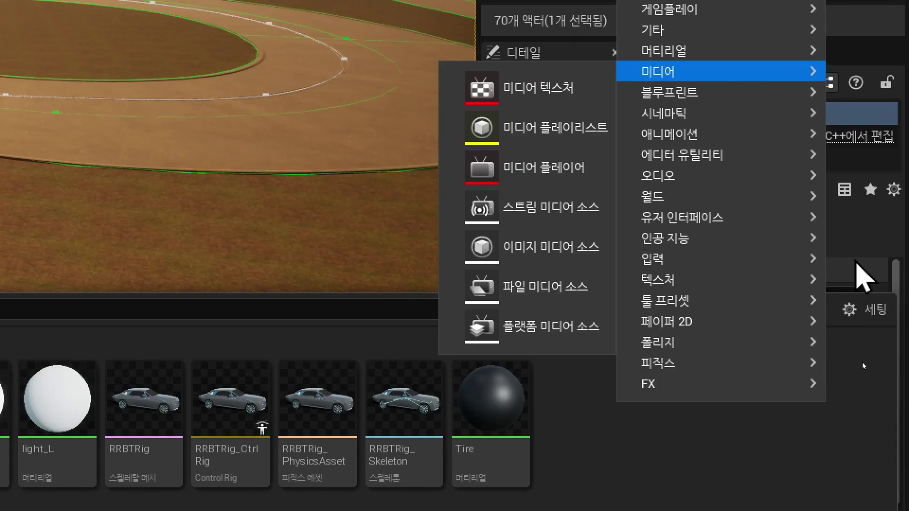
mouse_move(805, 175)
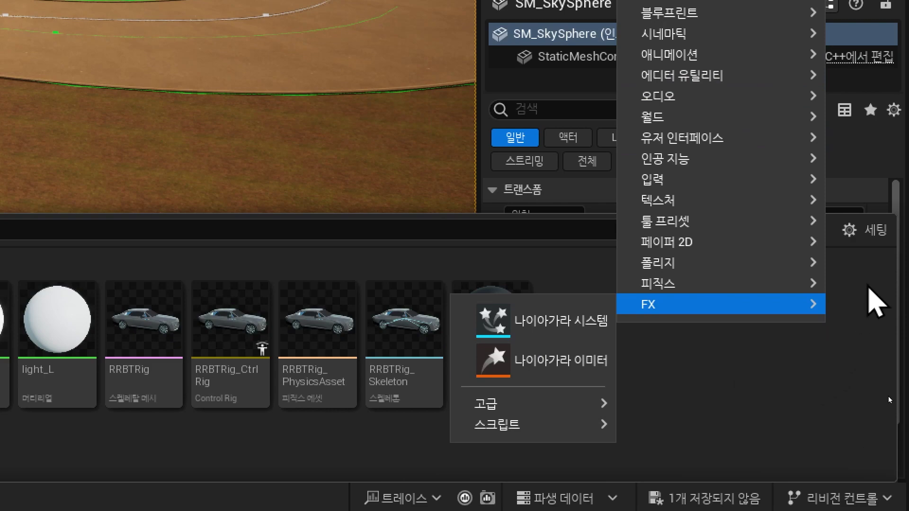
click(868, 375)
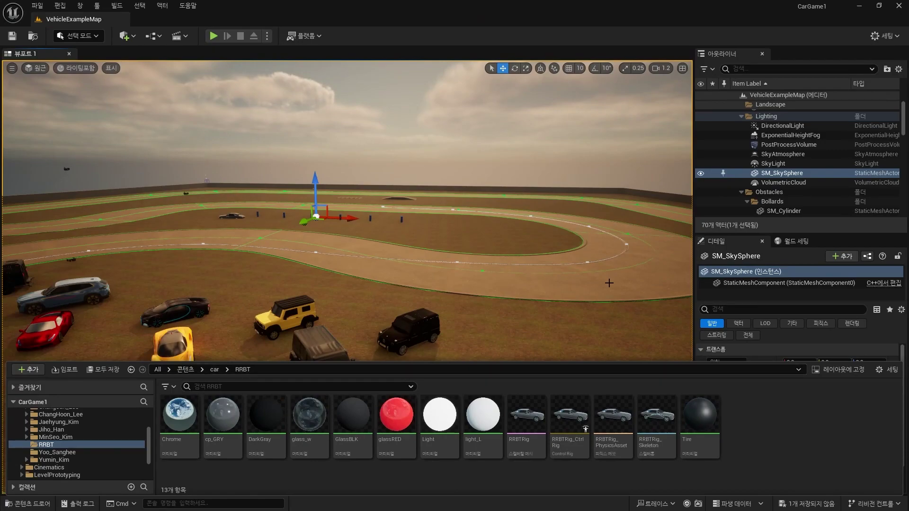
- Delete the existing RRBTRig_CtrlRig car and place a fresh RRBTRig_CtrlRig beside the parked cars
mouse_move(605, 283)
right_down()
mouse_move(601, 322)
mouse_move(606, 278)
right_up()
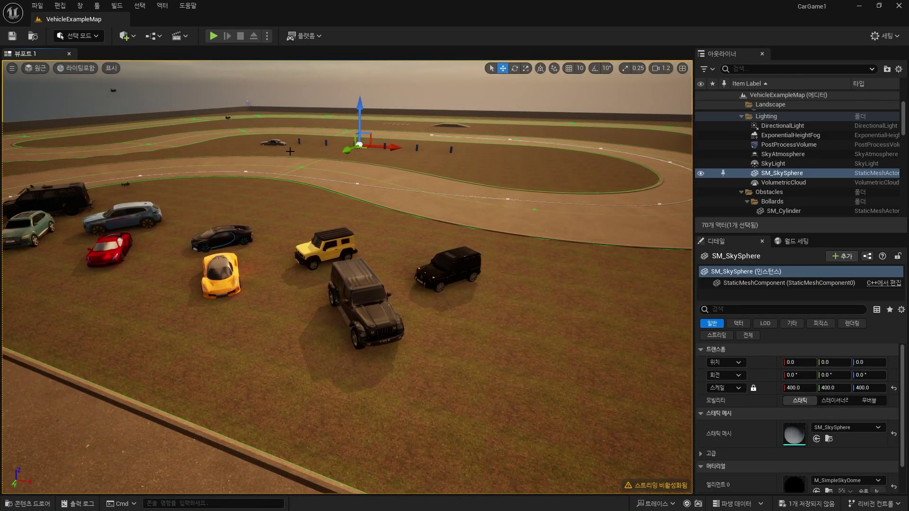
click(274, 142)
key(Delete)
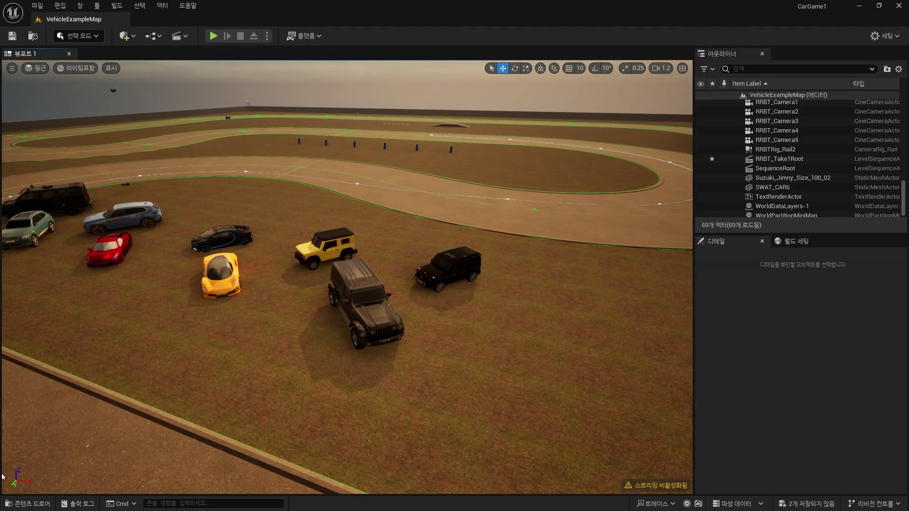
click(27, 504)
click(570, 419)
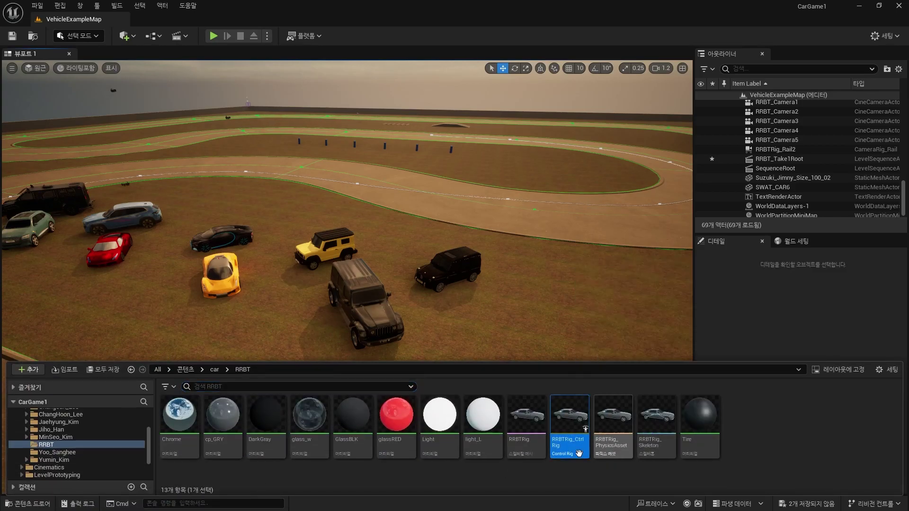
mouse_move(571, 419)
mouse_down()
mouse_move(557, 309)
mouse_move(579, 372)
mouse_up()
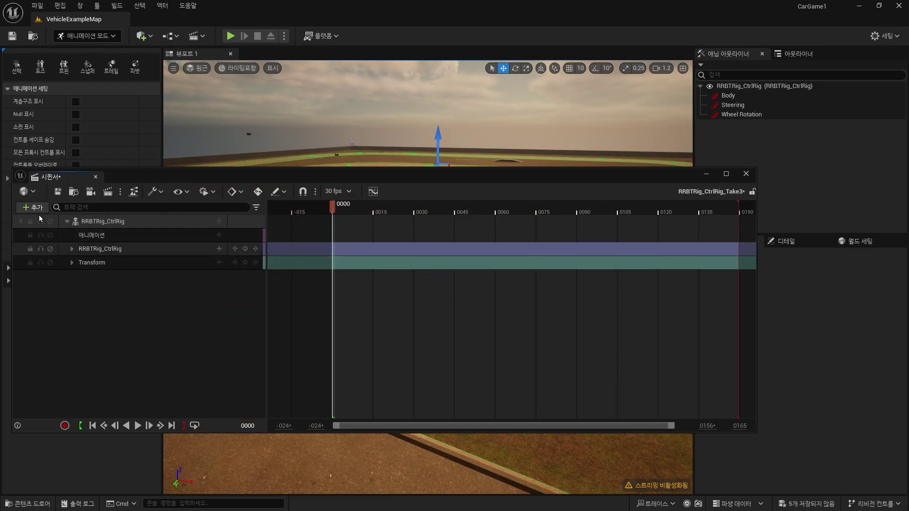
- Expand the RRBTRig_CtrlRig track in Sequencer and select its Body, Steering and Wheel Rotation controls
drag(149, 179, 344, 166)
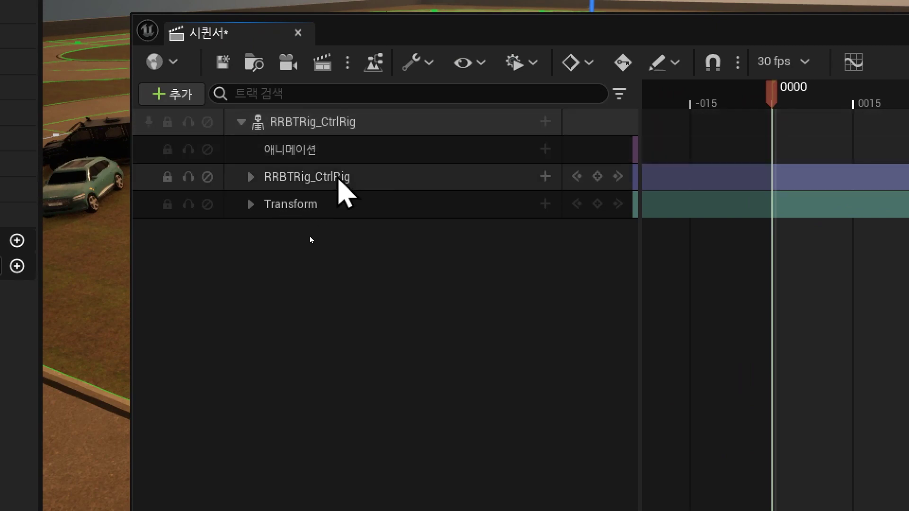
click(251, 177)
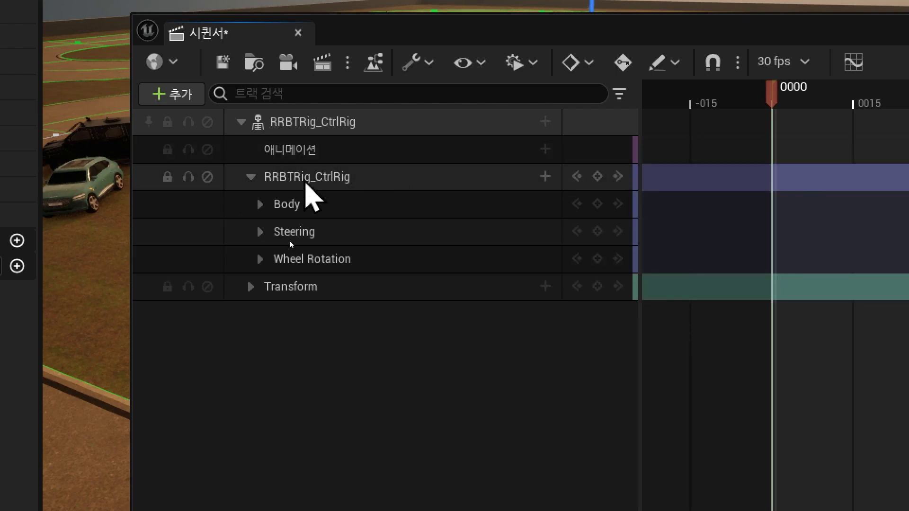
click(295, 204)
click(308, 233)
click(315, 259)
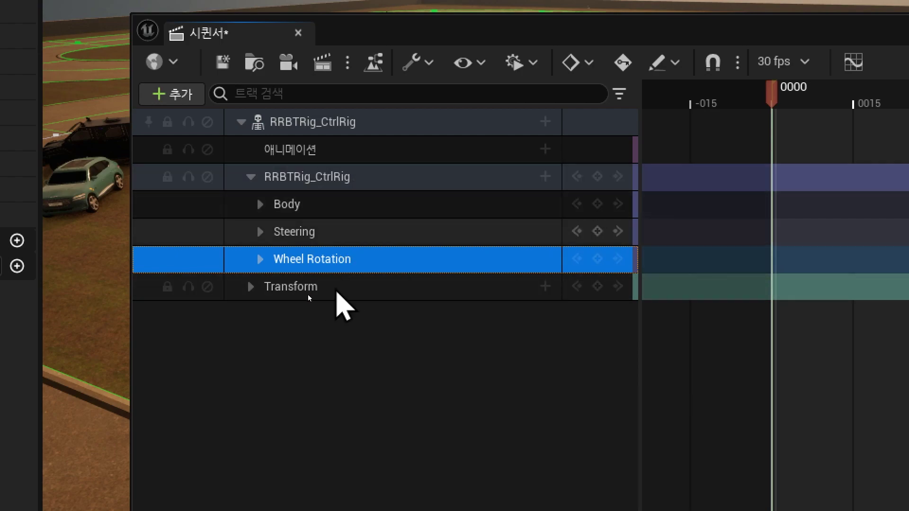
- Inspect the Body, Steering and Wheel Rotation transform channels, then hide Sequencer
click(260, 205)
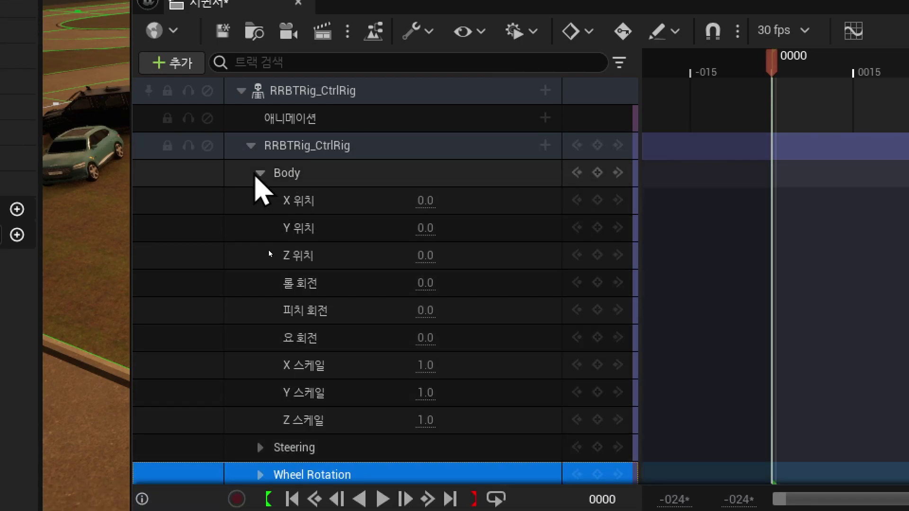
click(258, 174)
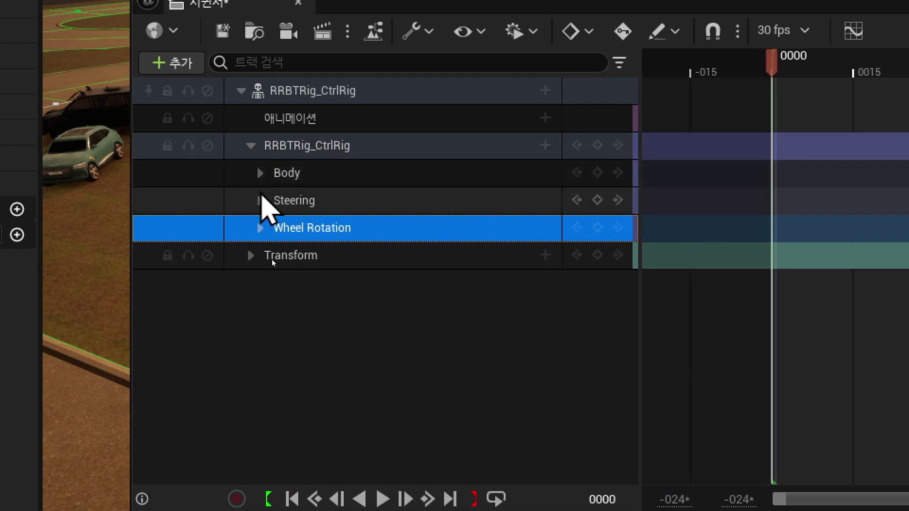
click(266, 204)
click(260, 201)
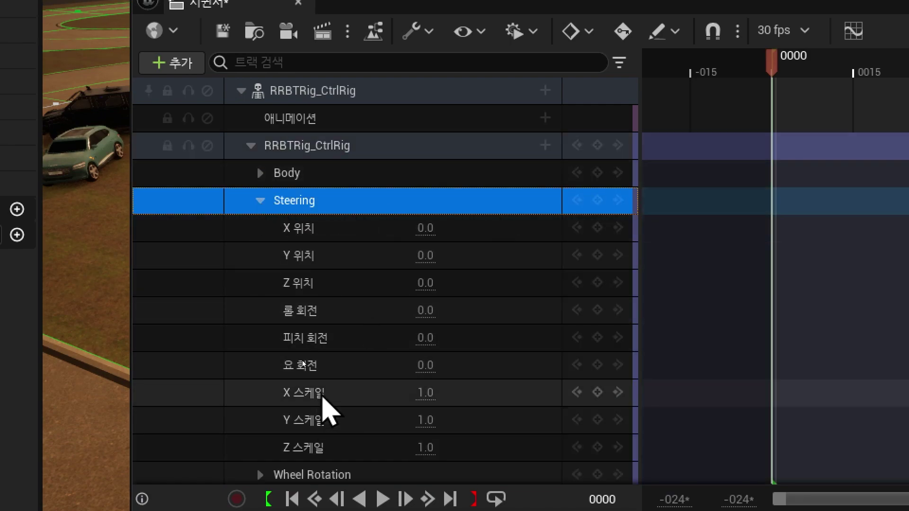
click(260, 201)
click(260, 228)
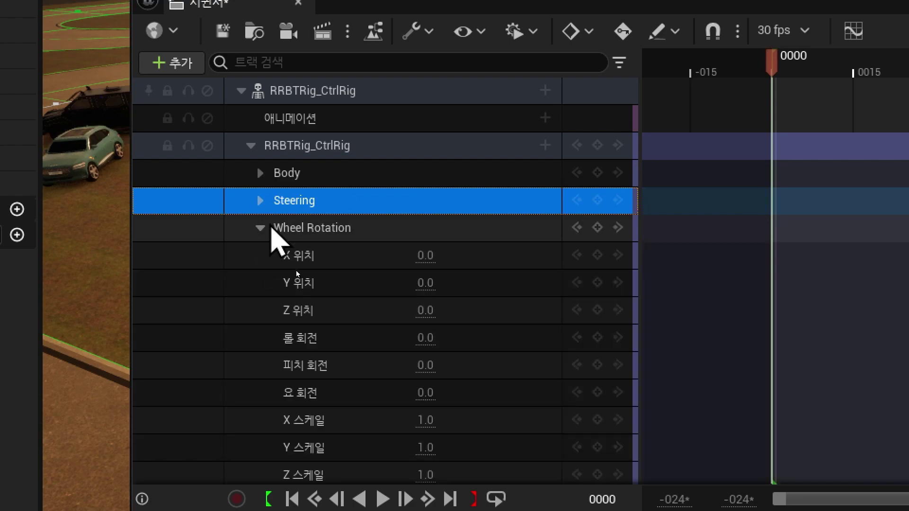
click(262, 152)
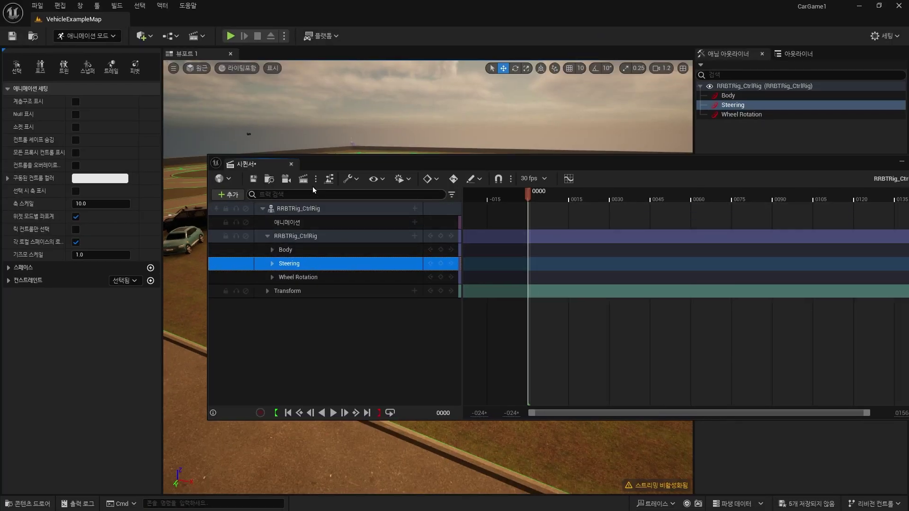
click(320, 168)
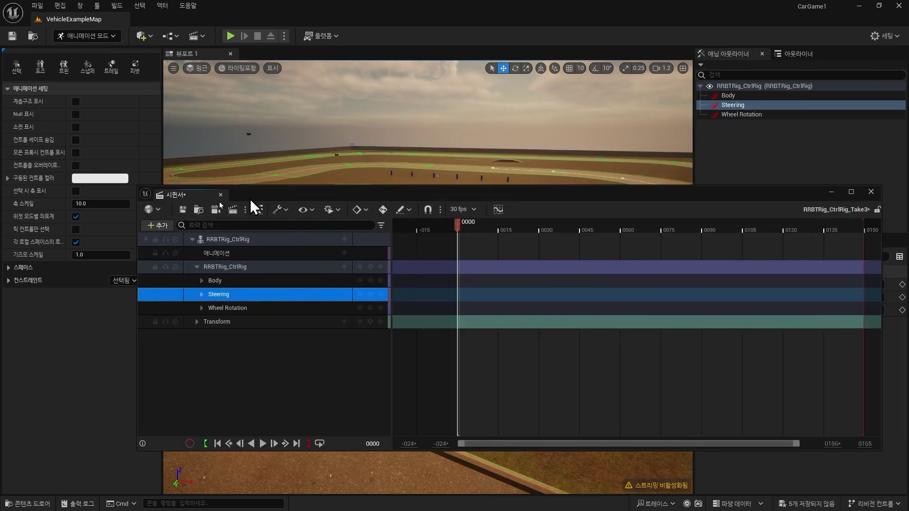
- Hide the Sequencer window, frame the view on the placed car, and select the race track
drag(251, 199, 212, 207)
click(354, 175)
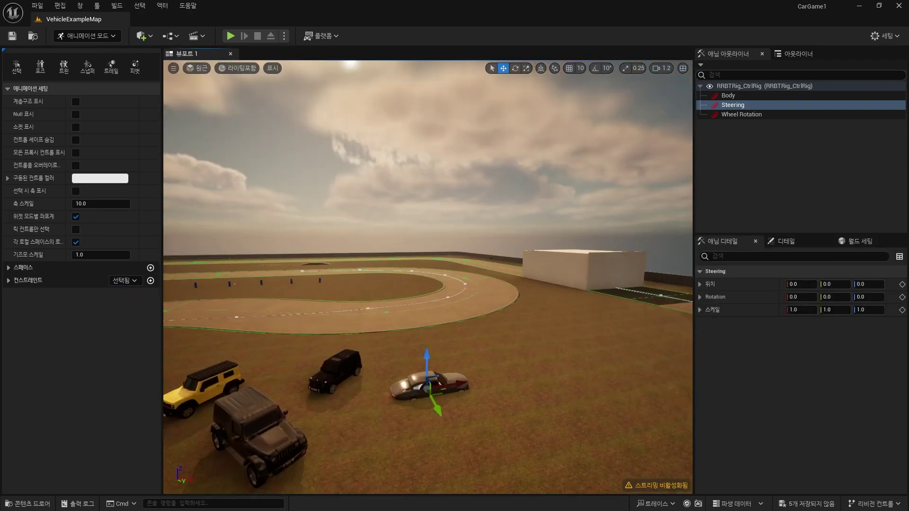
right_drag(593, 332, 593, 333)
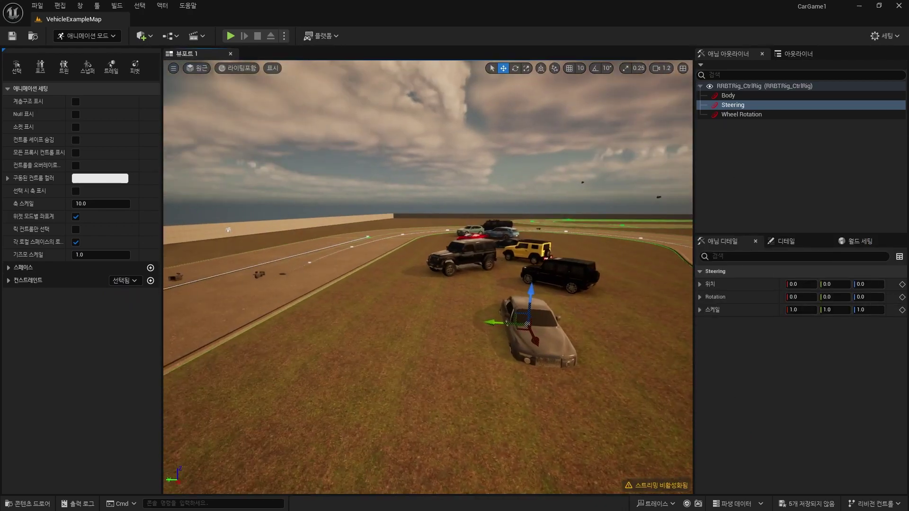
right_drag(362, 338, 362, 338)
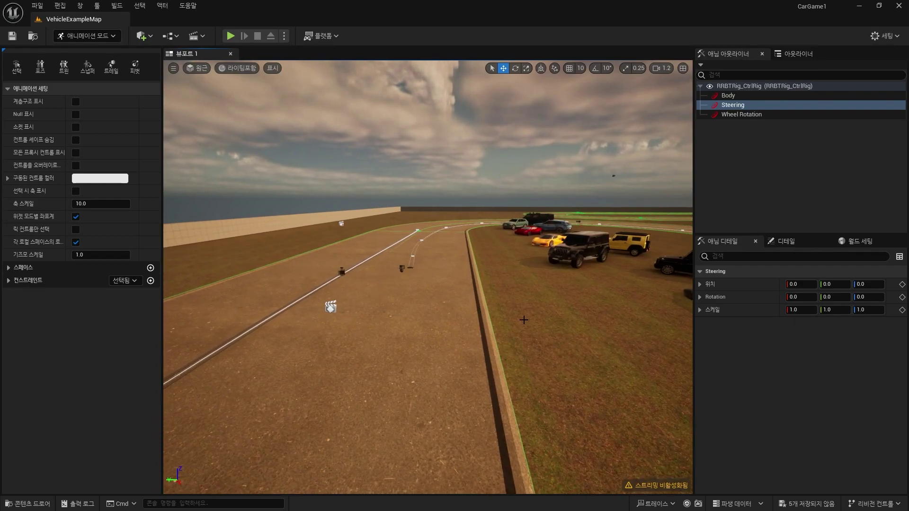
key(f)
alt+drag(544, 349, 347, 237)
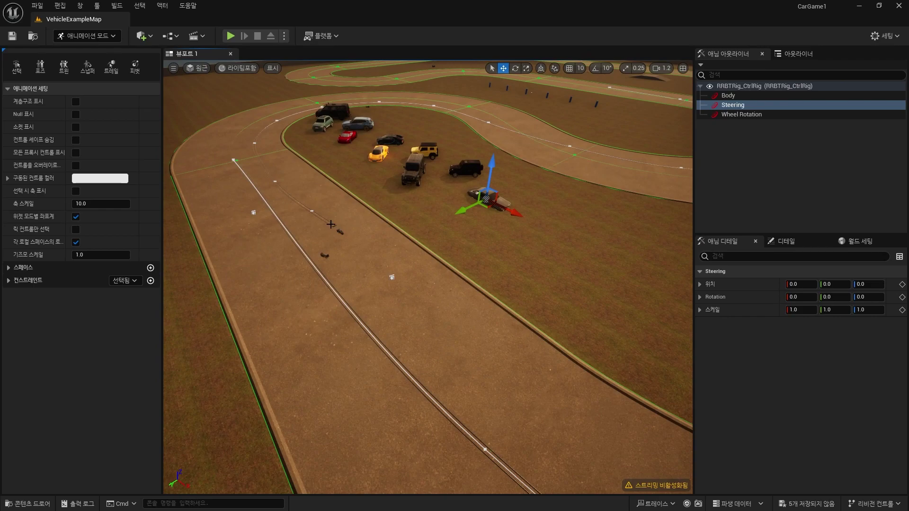
click(338, 235)
- Show the level's full actor list and filter it by 'rr'
click(806, 55)
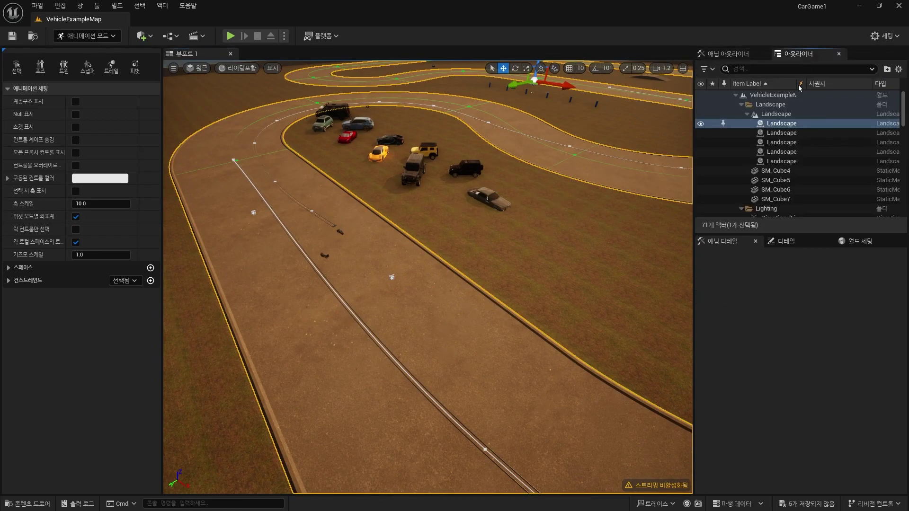
scroll(811, 159, down, 3)
scroll(814, 160, down, 4)
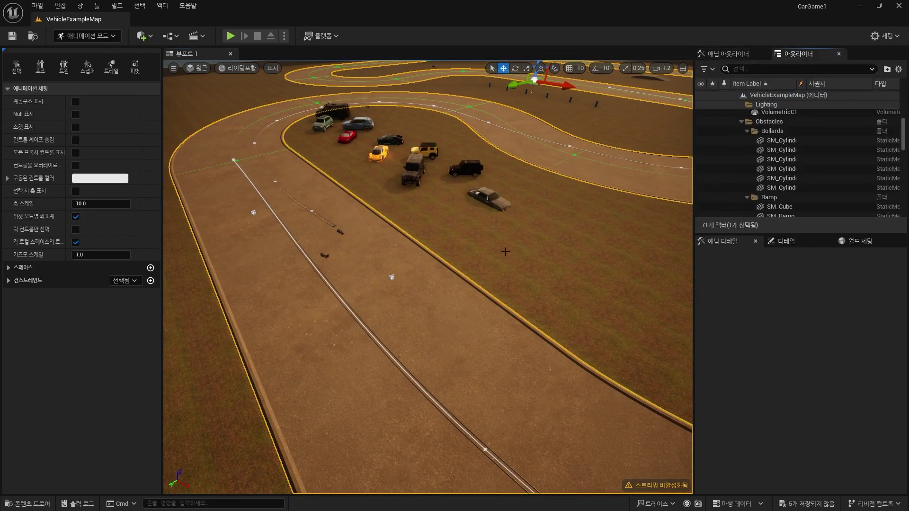
click(766, 69)
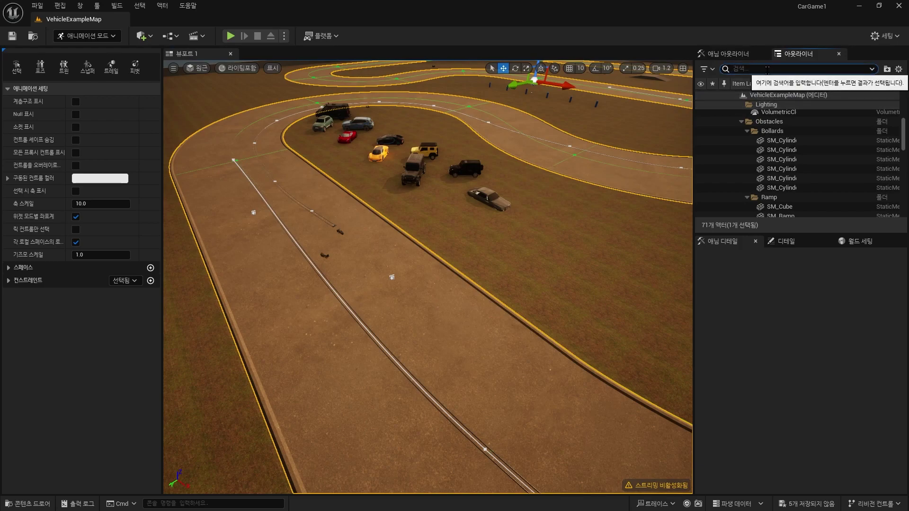
text(rr)
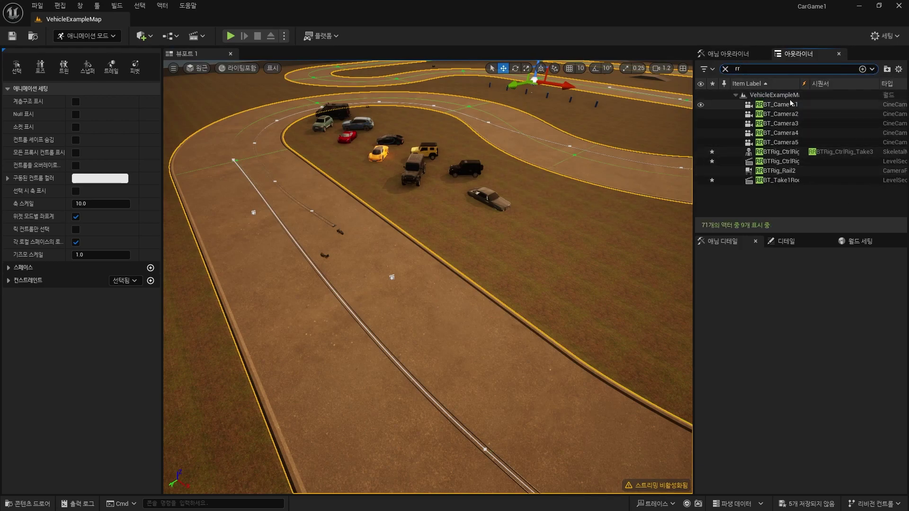
- Delete RRBT_Camera1–5, the rig level sequence, RRBTRig_Rail2 and the take root actor
click(779, 105)
shift+click(790, 141)
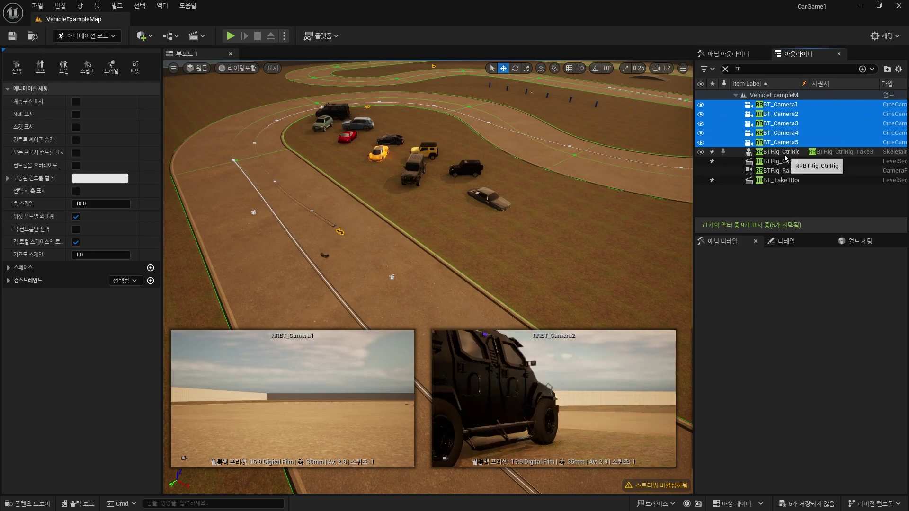
ctrl+click(777, 161)
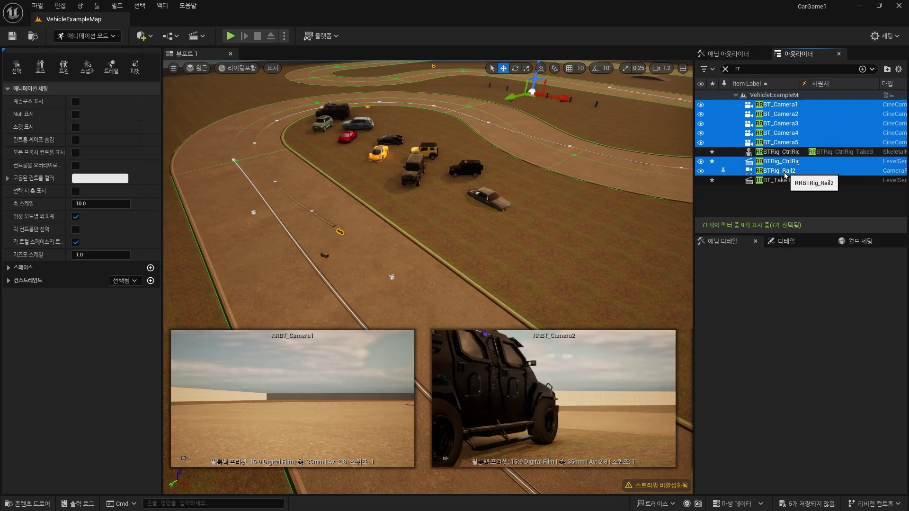
ctrl+click(777, 171)
ctrl+click(784, 181)
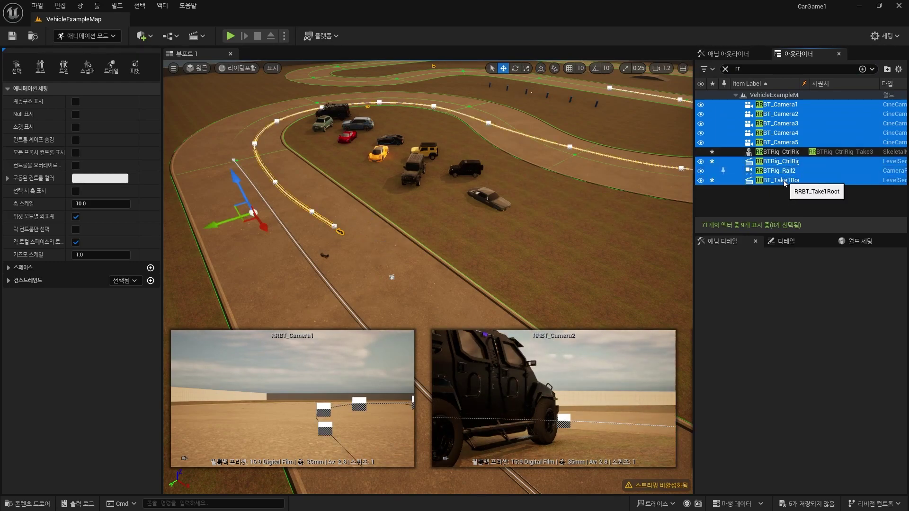
key(Delete)
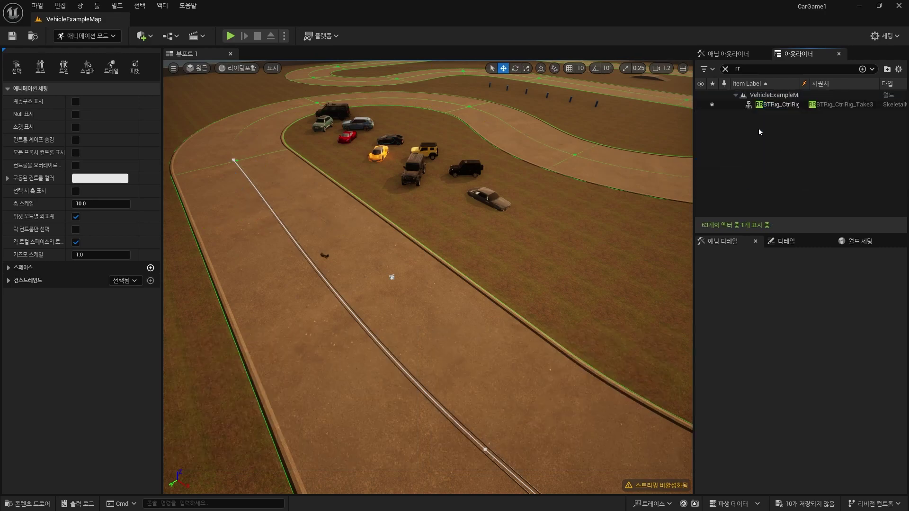
- Clear the Outliner filter, collapse the Landscape and Obstacles folders, and hide the camera rail rig
right_drag(461, 273, 461, 272)
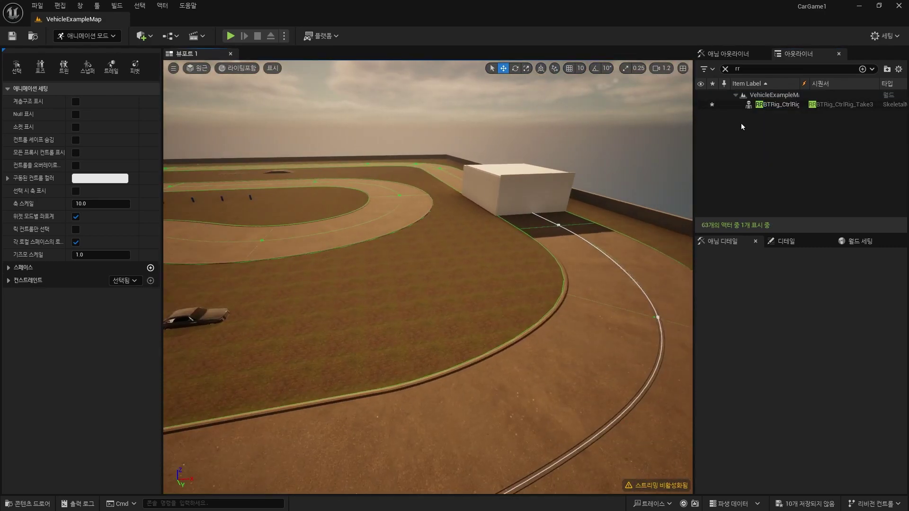
click(726, 69)
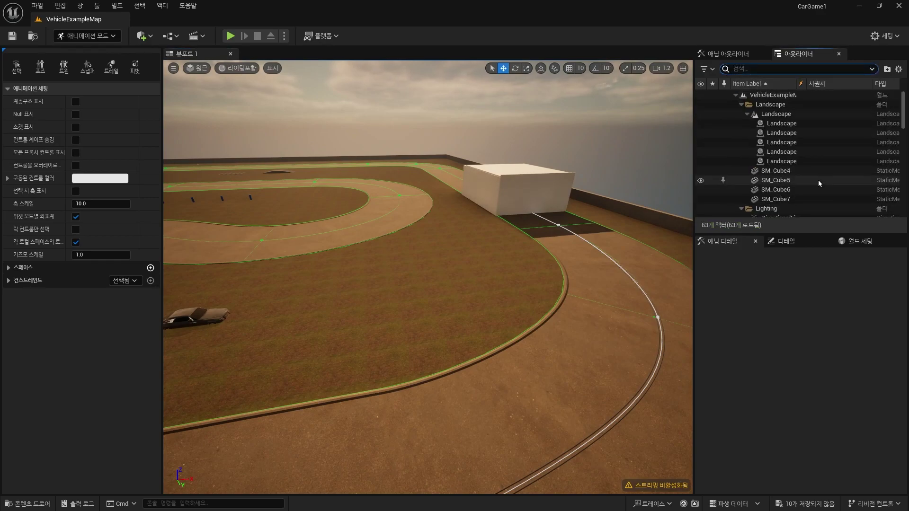
click(738, 106)
click(741, 105)
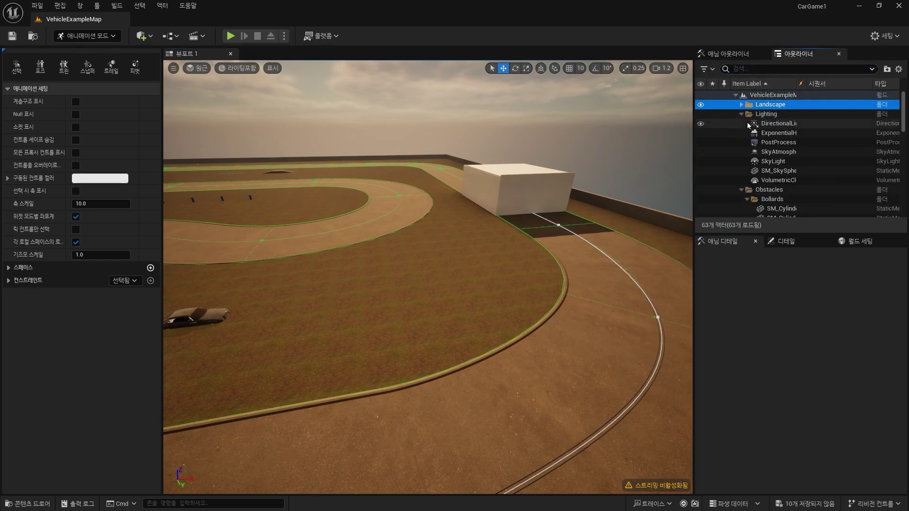
click(742, 124)
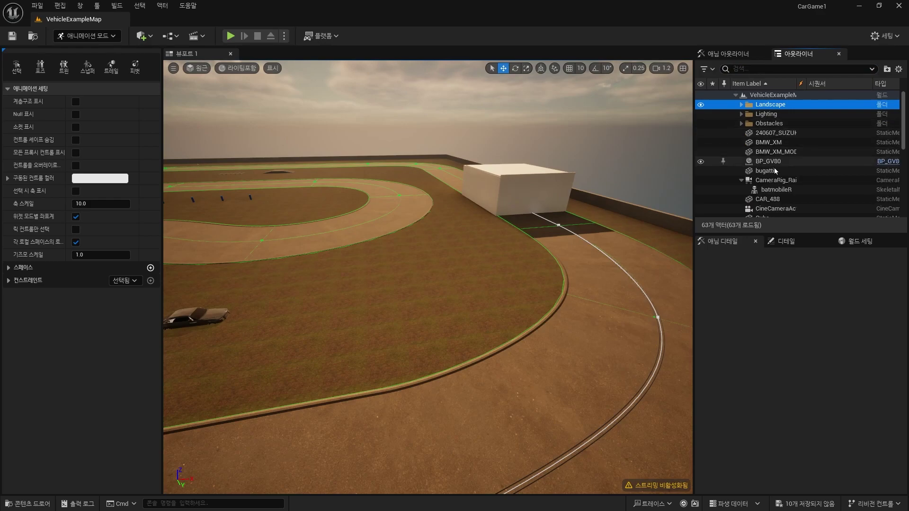
click(749, 181)
click(702, 180)
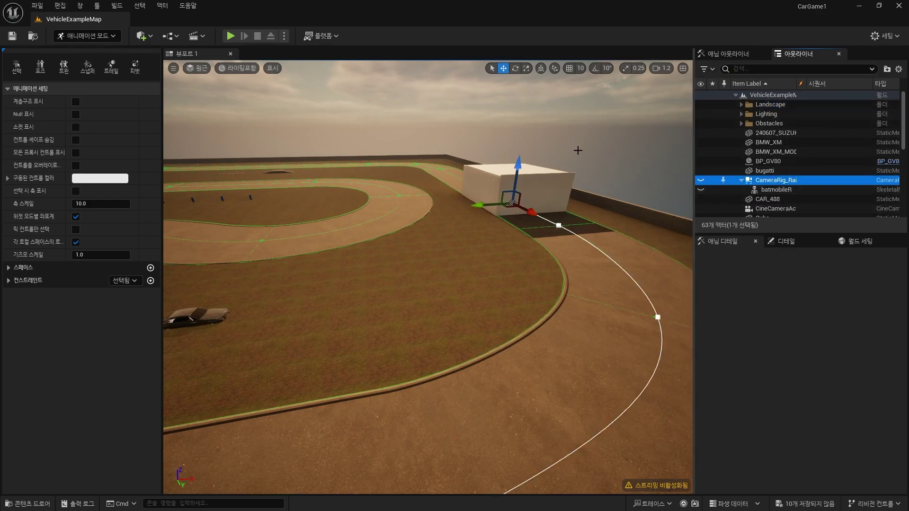
click(742, 114)
click(779, 170)
- Drag the RRBTRig_CtrlRig asset into Sequencer to start the new RRBTRig_CtrlRig_Take3 take
mouse_move(341, 331)
right_down()
mouse_move(366, 322)
mouse_move(369, 213)
mouse_move(401, 302)
right_up()
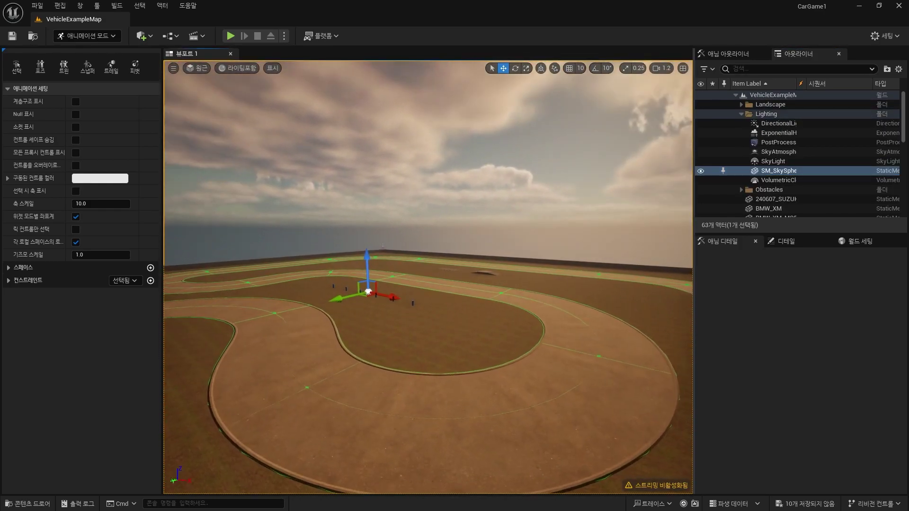
right_drag(281, 305, 284, 331)
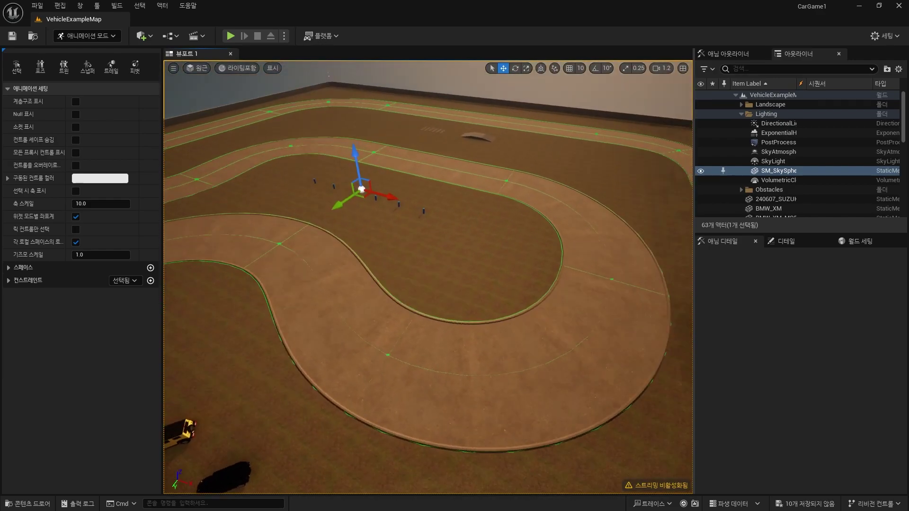
right_drag(284, 331, 603, 327)
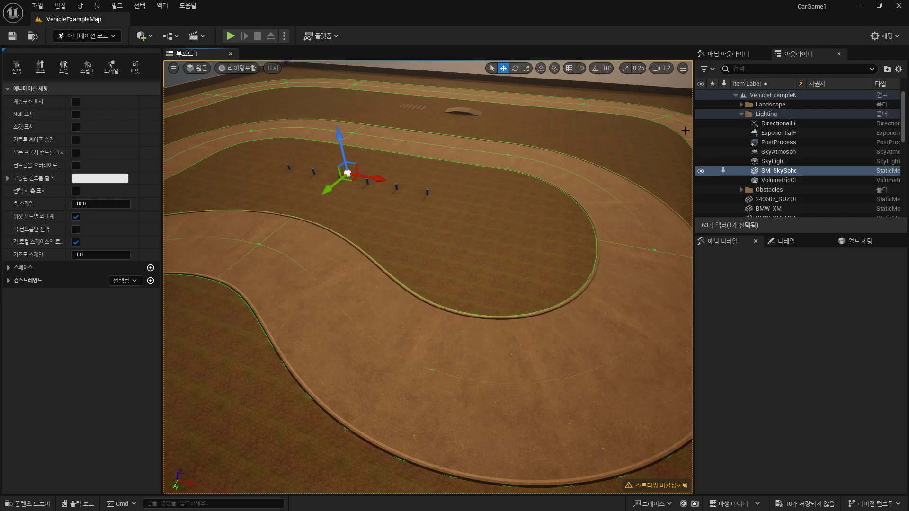
click(28, 503)
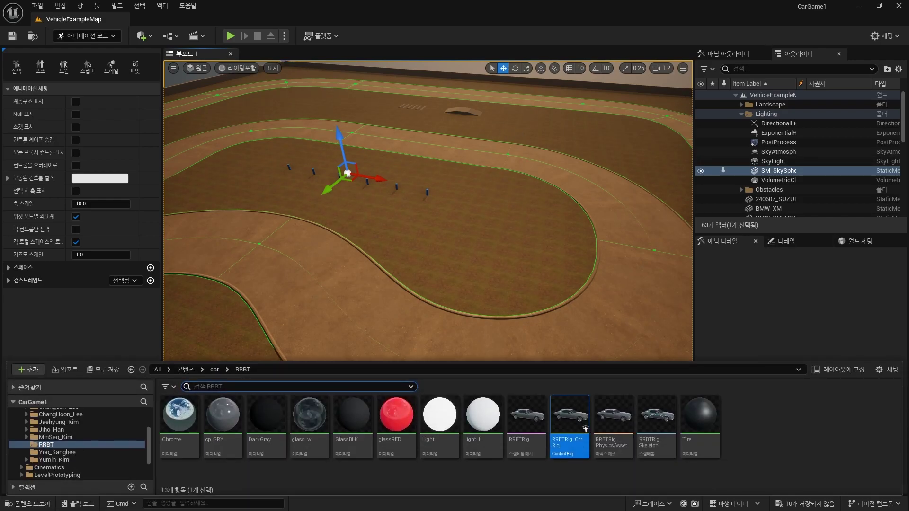
drag(586, 429, 311, 98)
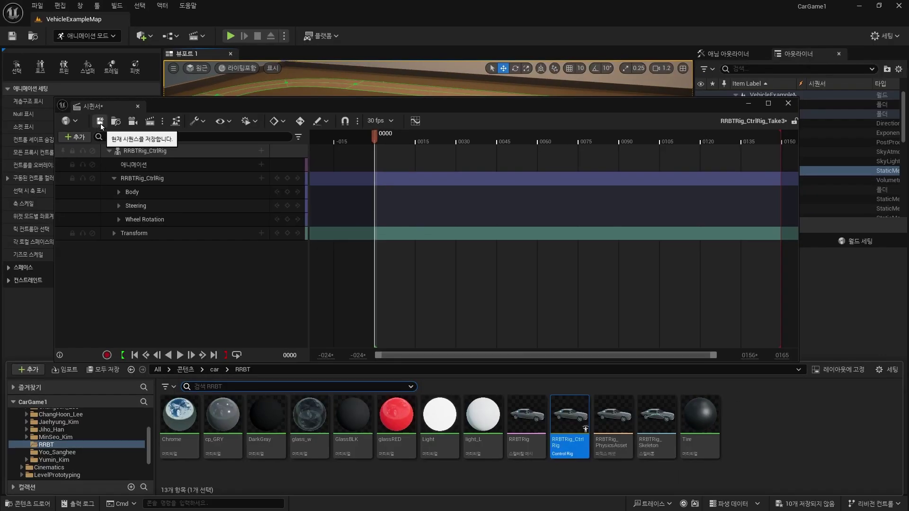
- Save the current sequence and browse into the Cinematics Sequences folders in the content drawer
click(101, 123)
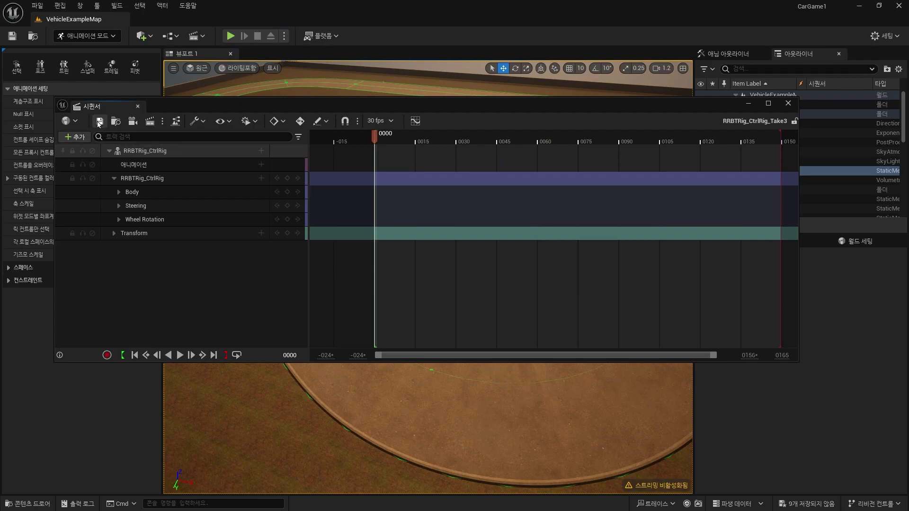
click(29, 504)
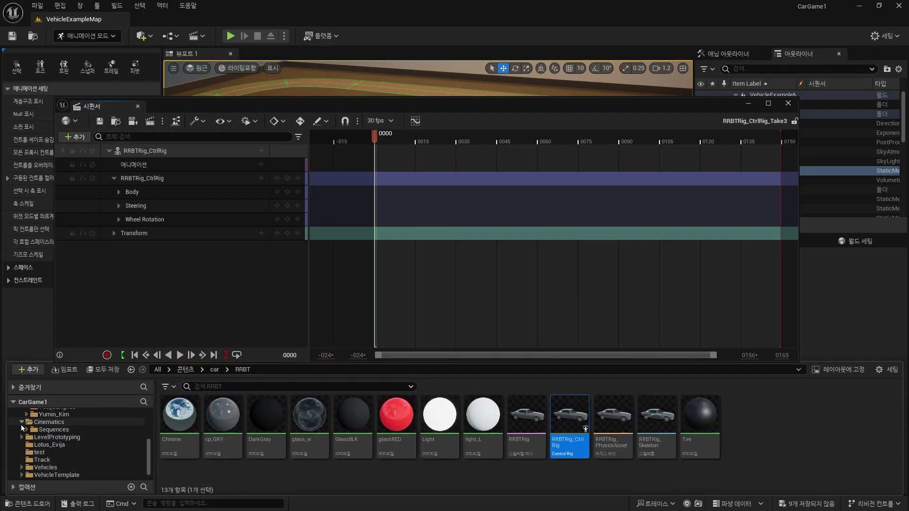
click(59, 431)
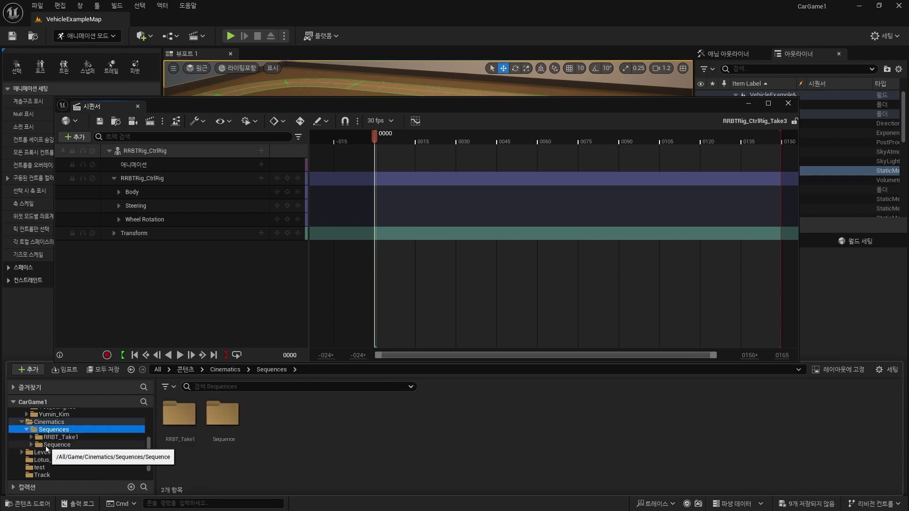
click(47, 447)
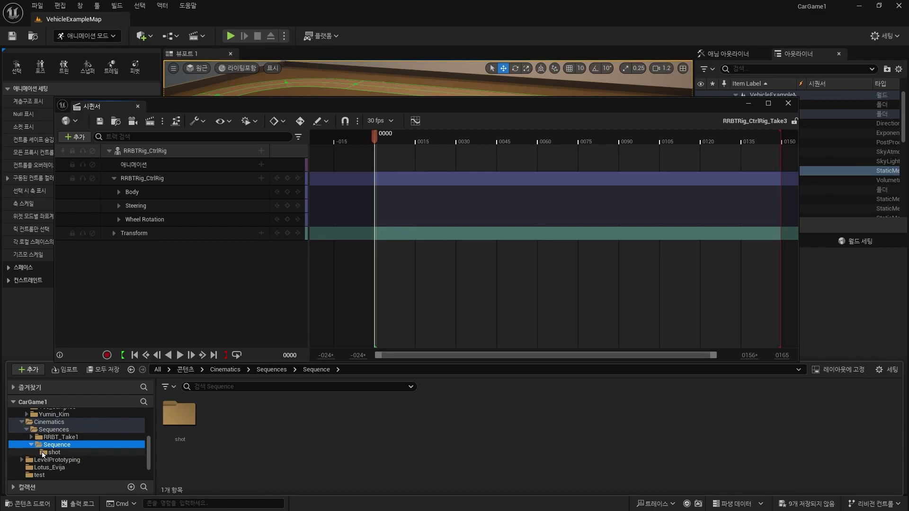
double_click(34, 438)
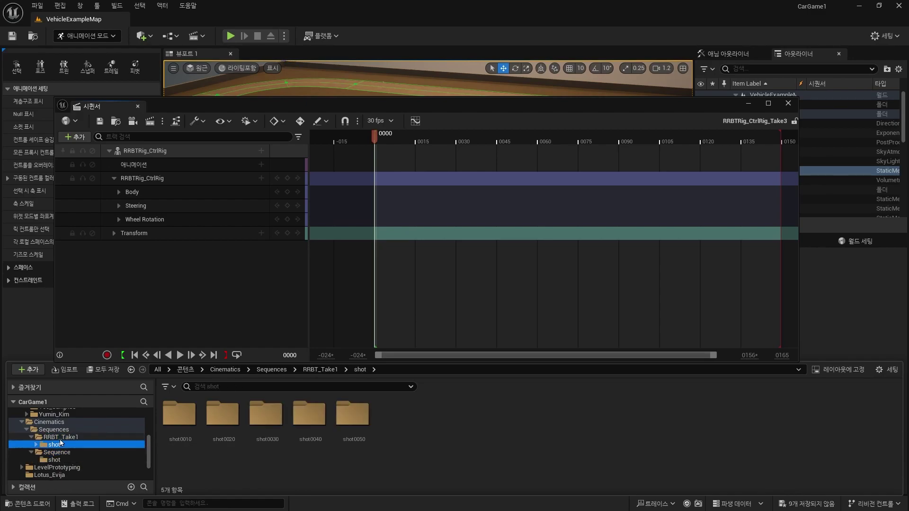
drag(41, 442, 54, 459)
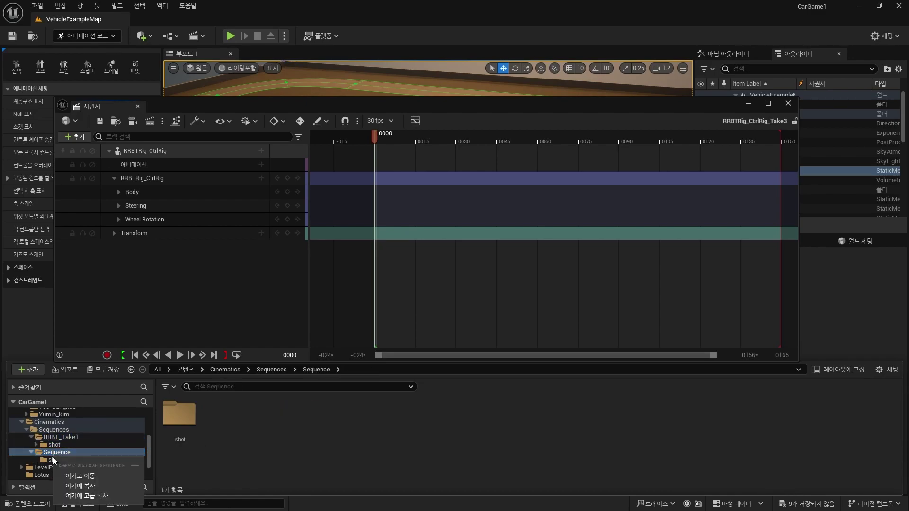
click(46, 462)
- Go back up to the RRBT asset folder and briefly check the movie render options
key(Up)
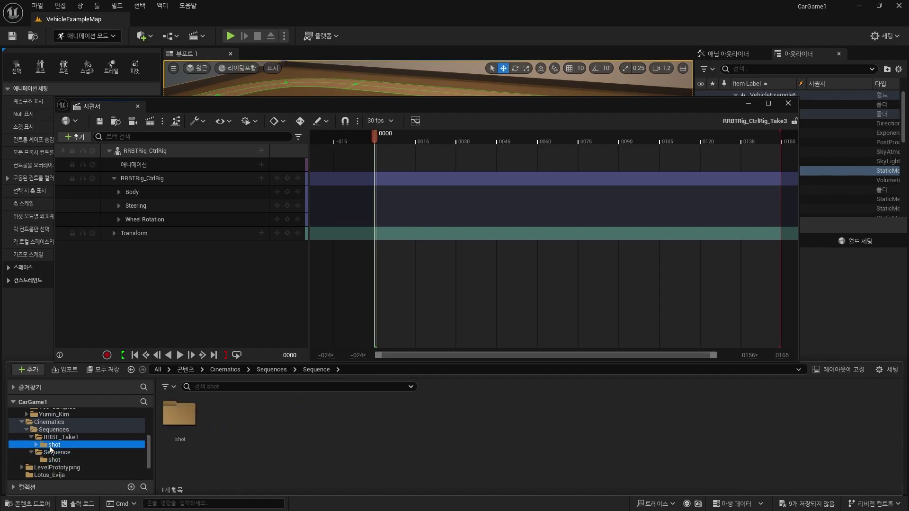
key(Up)
key(Up)
key(Up)
key(Up)
scroll(54, 453, up, 3)
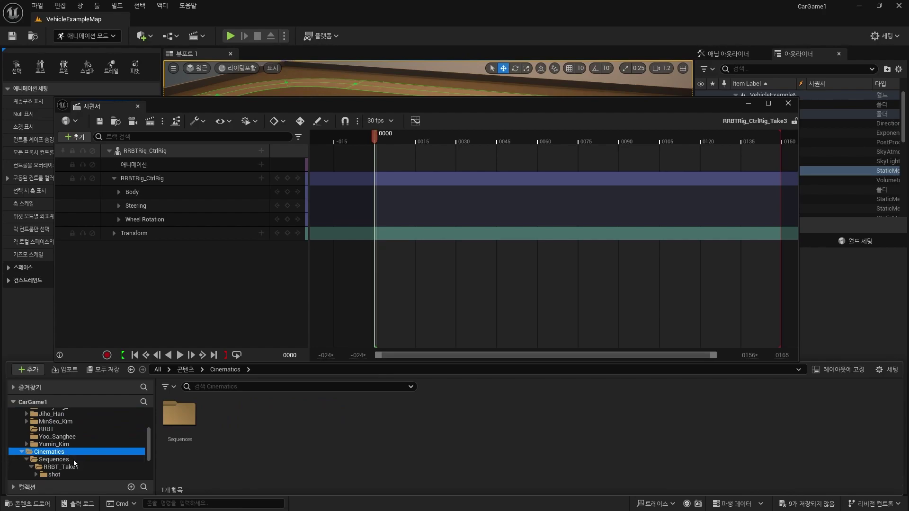
scroll(60, 462, up, 3)
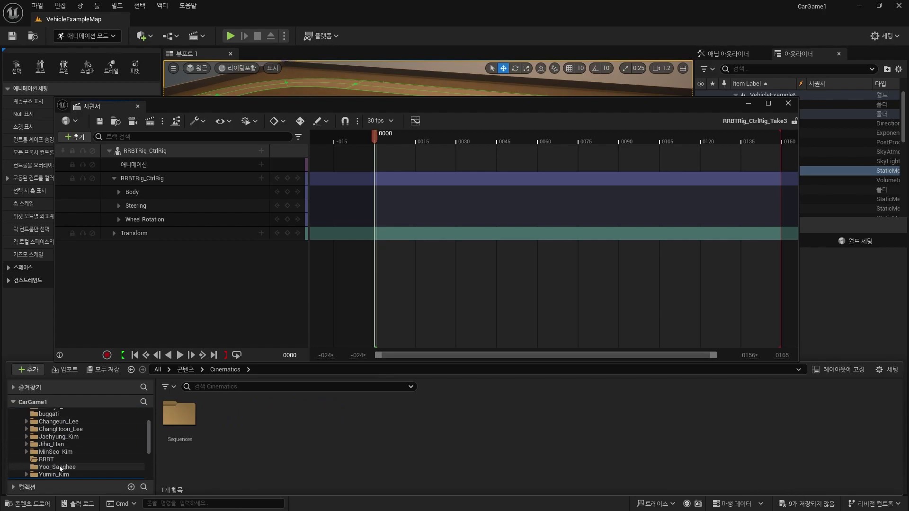
click(53, 457)
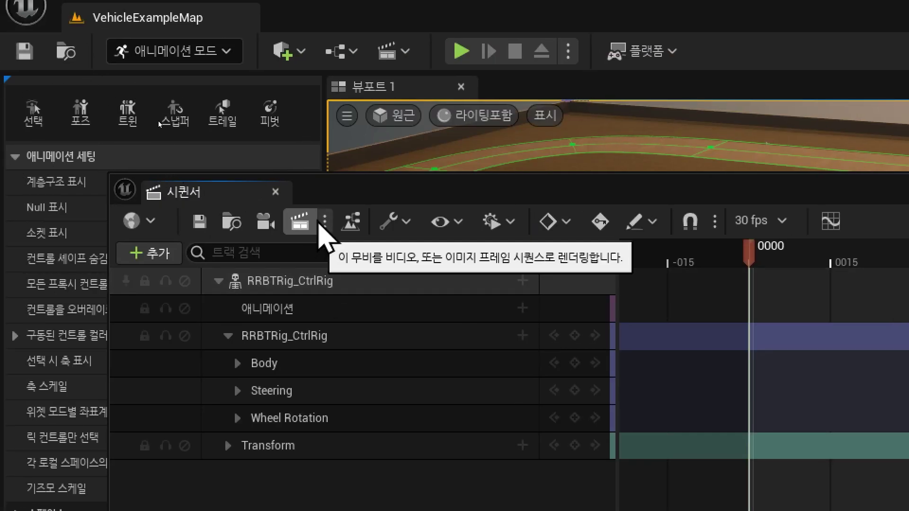
click(324, 221)
click(325, 219)
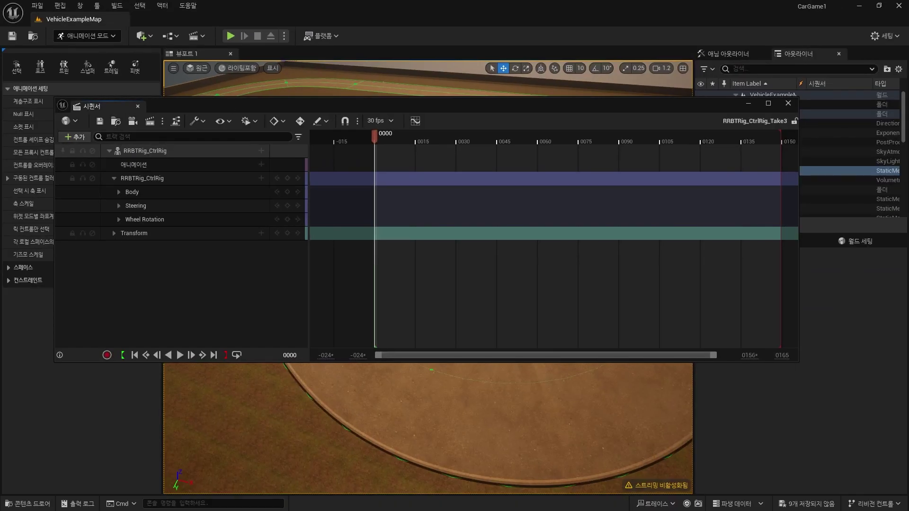
- Show Take3 in a content browser and delete the old RRBT_Act1, Take1 and Take2 sequences
click(115, 121)
drag(274, 143, 265, 161)
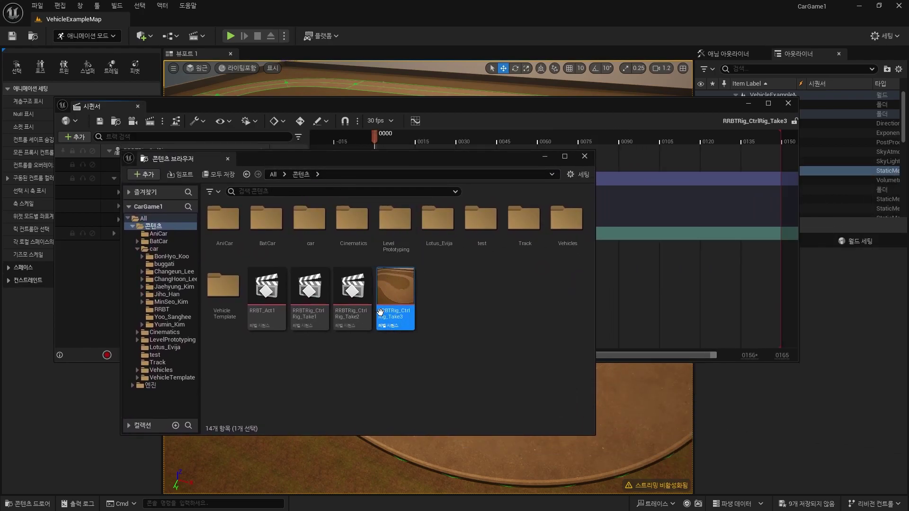
click(266, 308)
ctrl+click(309, 308)
ctrl+click(352, 308)
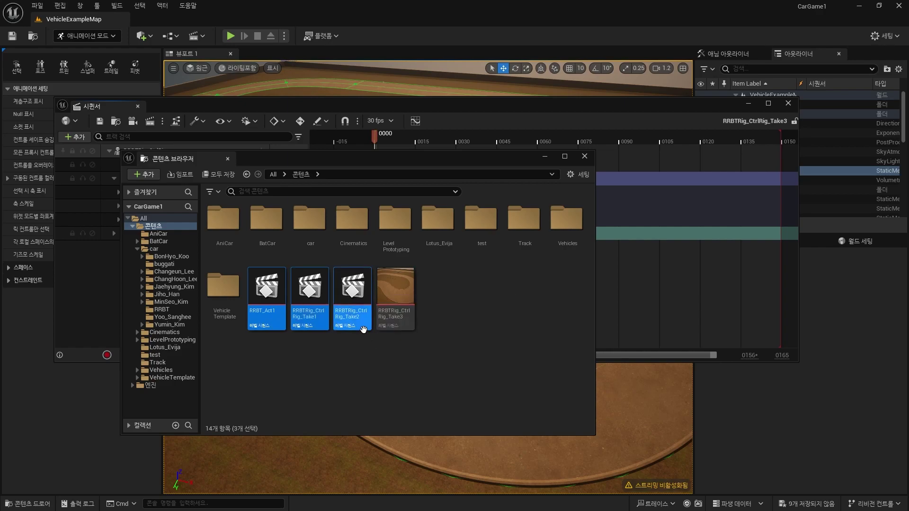
key(Delete)
click(378, 415)
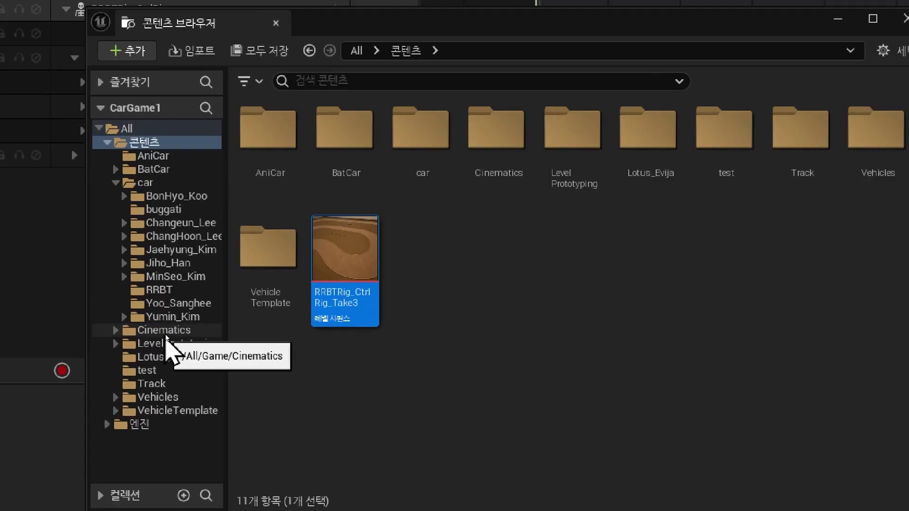
- Move RRBTRig_CtrlRig_Take3 into the RRBT folder with Move Here and confirm it's there
click(161, 333)
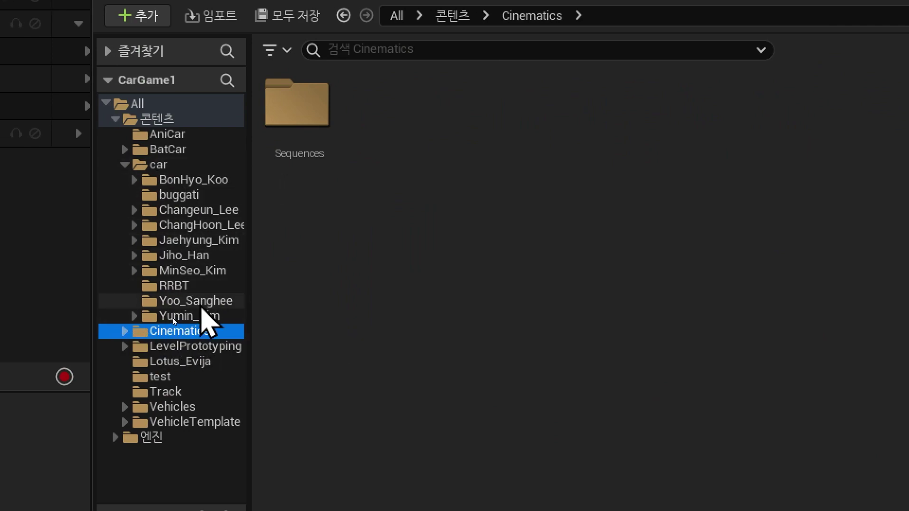
click(157, 120)
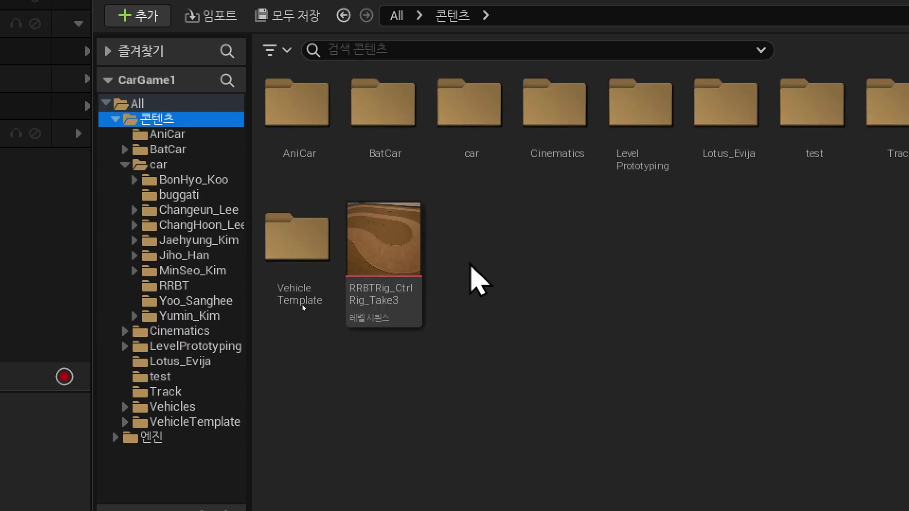
click(176, 287)
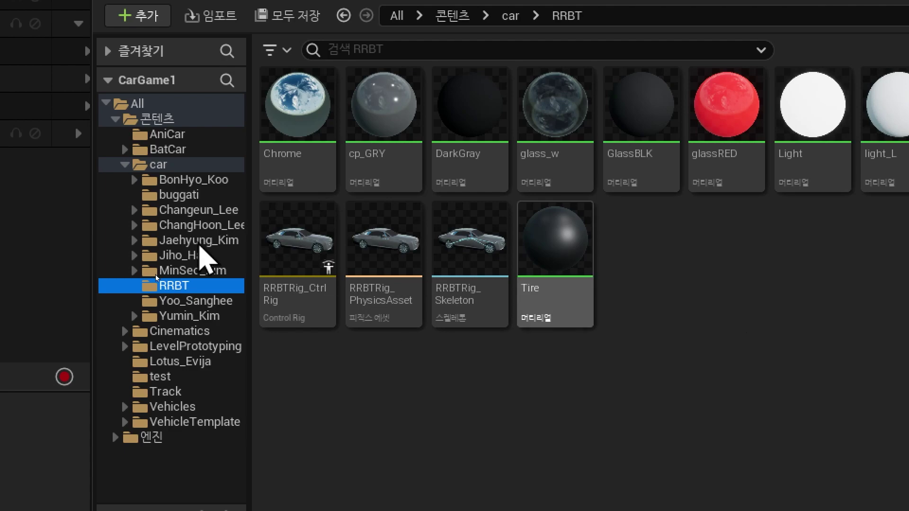
click(164, 121)
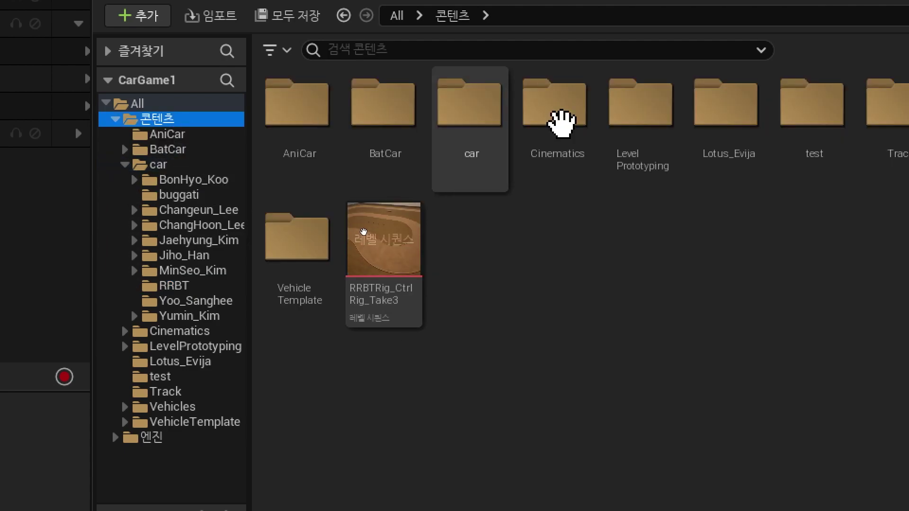
click(401, 245)
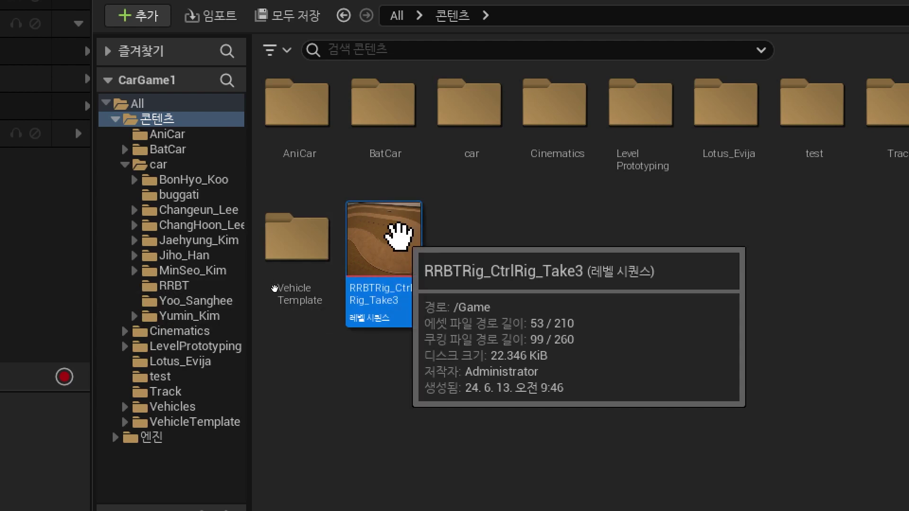
mouse_move(400, 234)
mouse_down()
mouse_move(156, 303)
mouse_move(166, 287)
mouse_up()
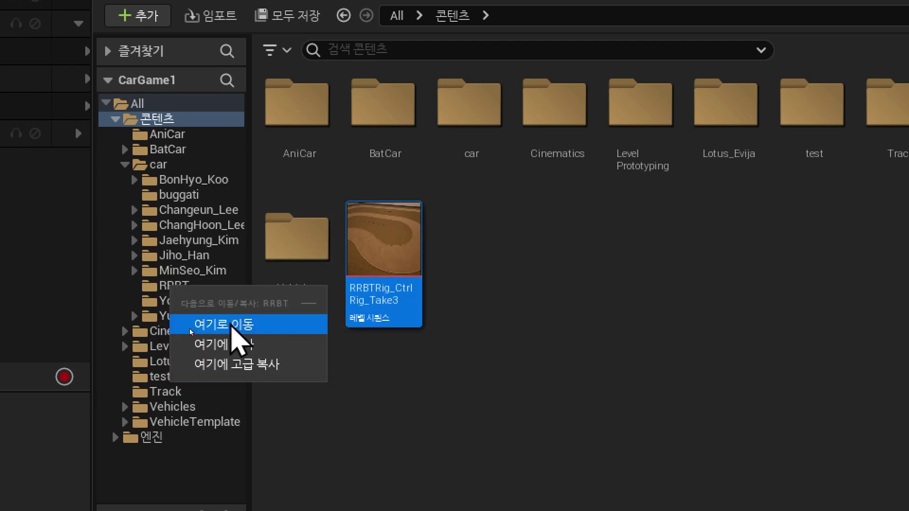
click(234, 324)
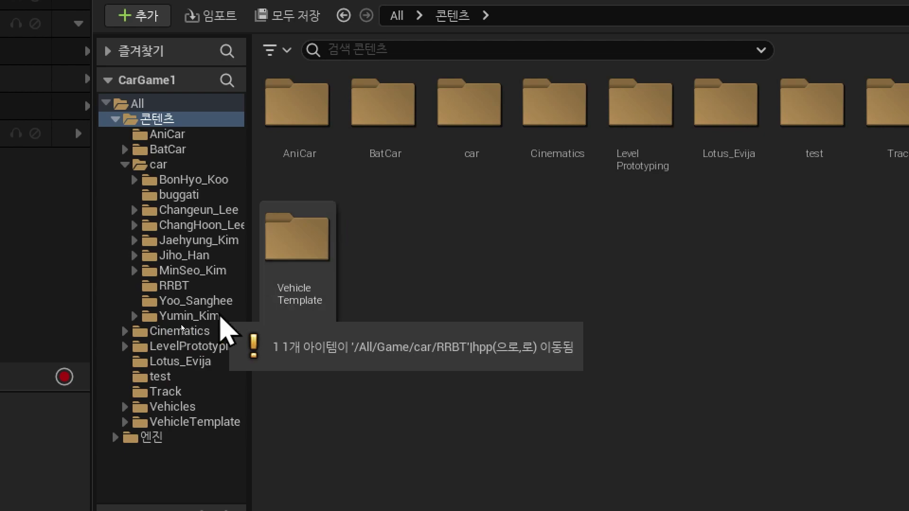
click(169, 287)
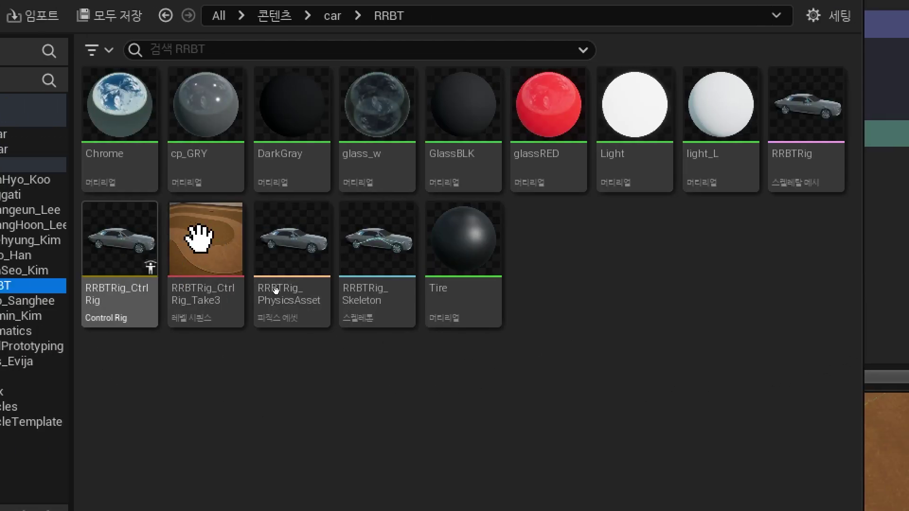
click(199, 239)
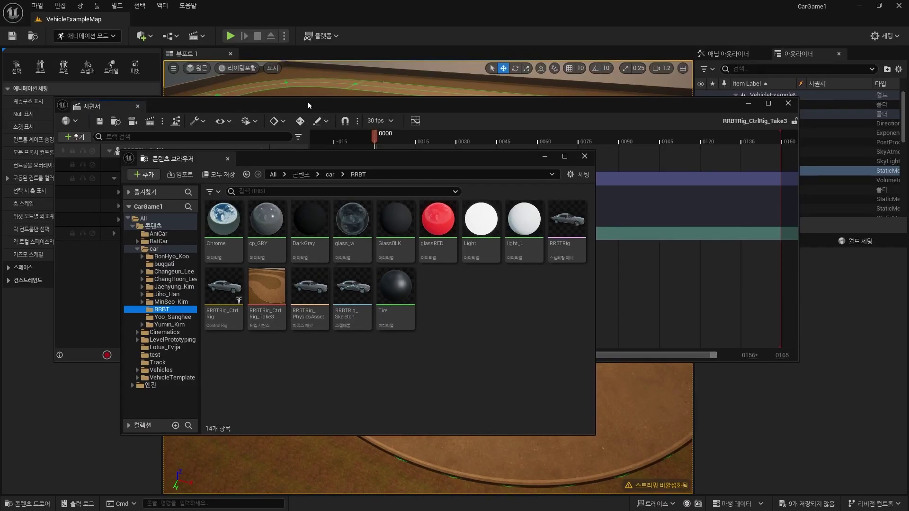
drag(308, 102, 349, 125)
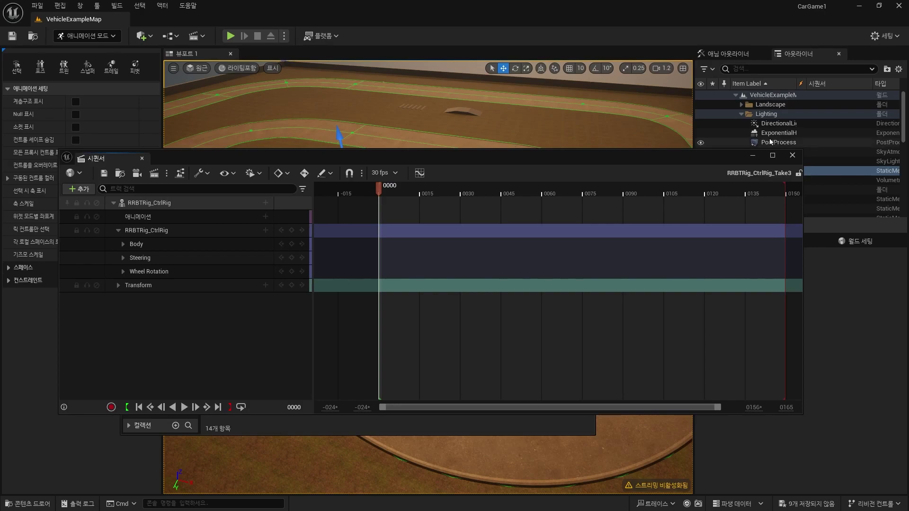
- Reopen RRBTRig_CtrlRig_Take3 from the RRBT folder, close the content browser and select the silver car
click(793, 156)
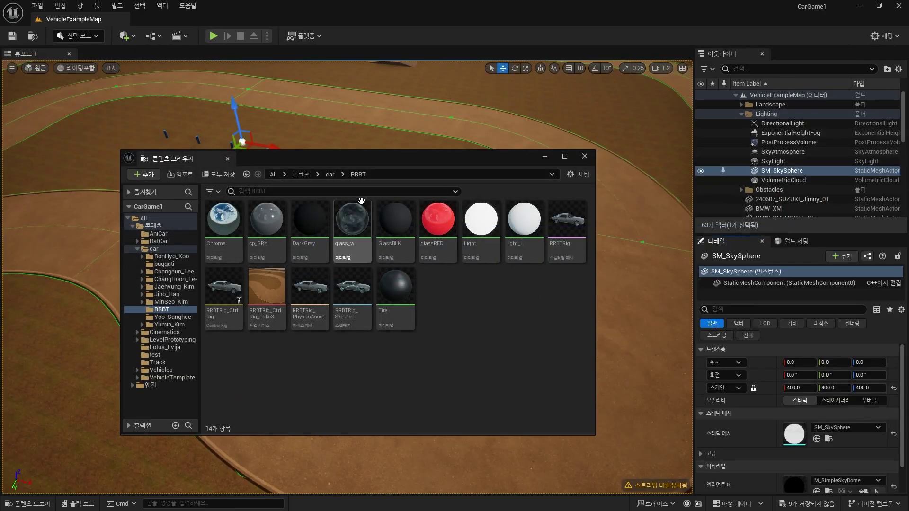
drag(350, 159, 646, 96)
click(572, 242)
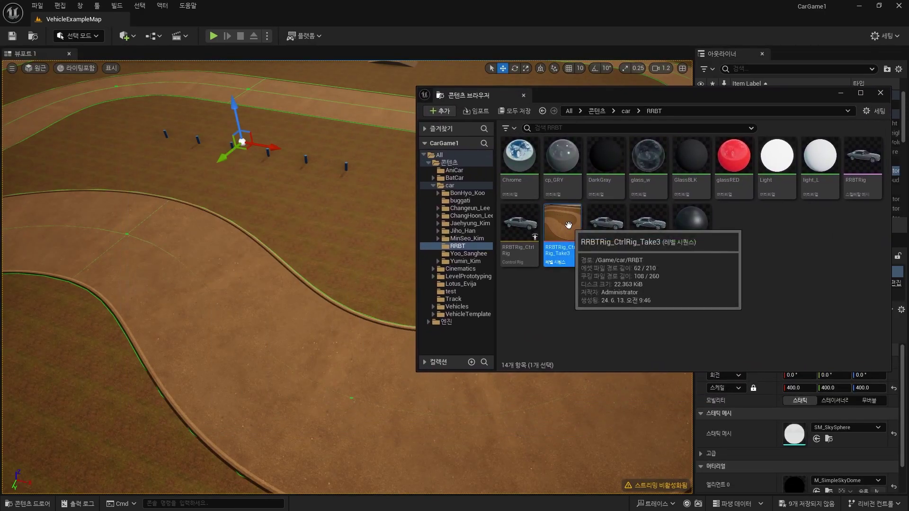
double_click(566, 230)
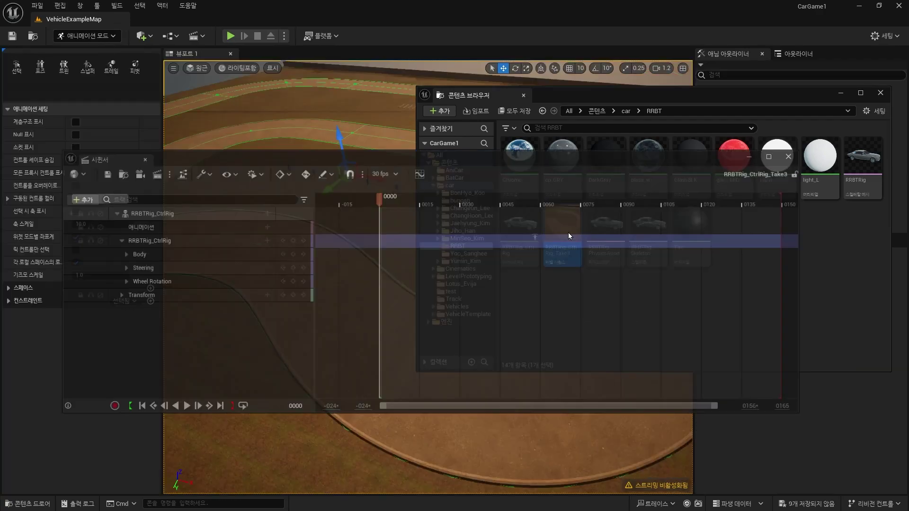
drag(387, 163, 371, 228)
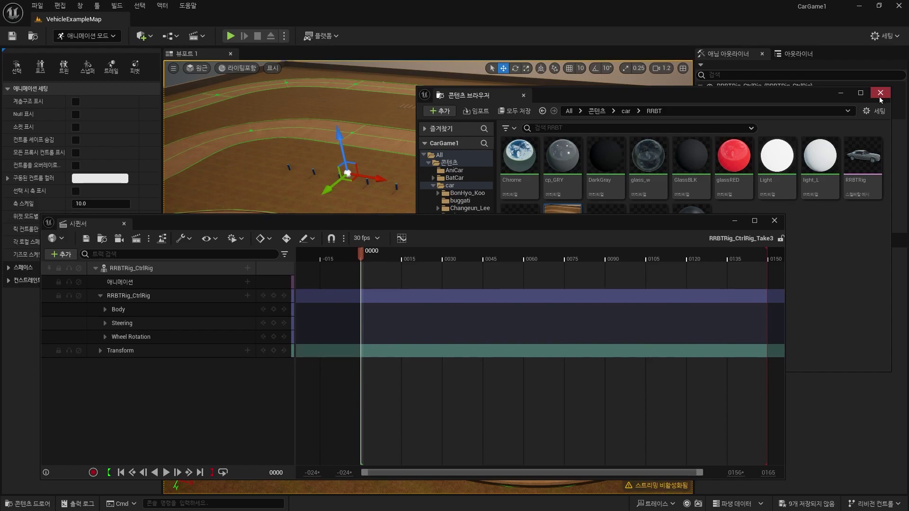
click(879, 95)
drag(325, 225, 723, 162)
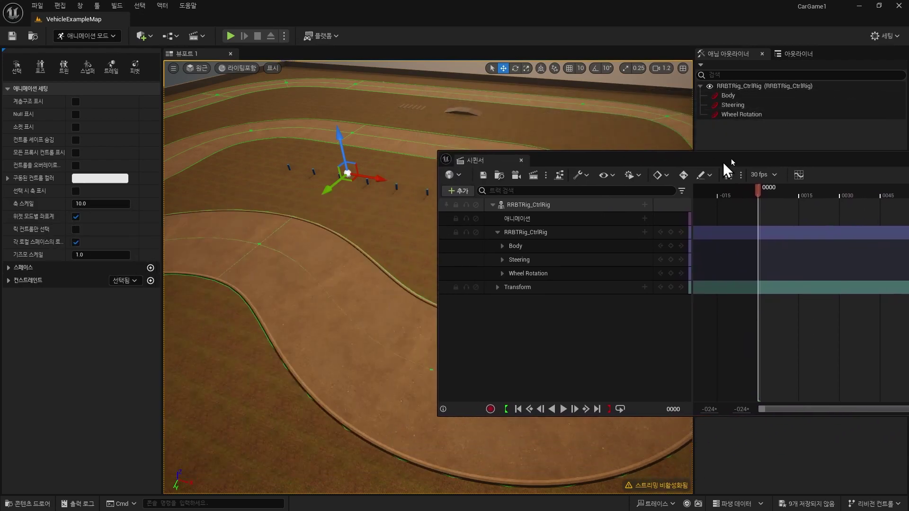
right_drag(426, 284, 426, 284)
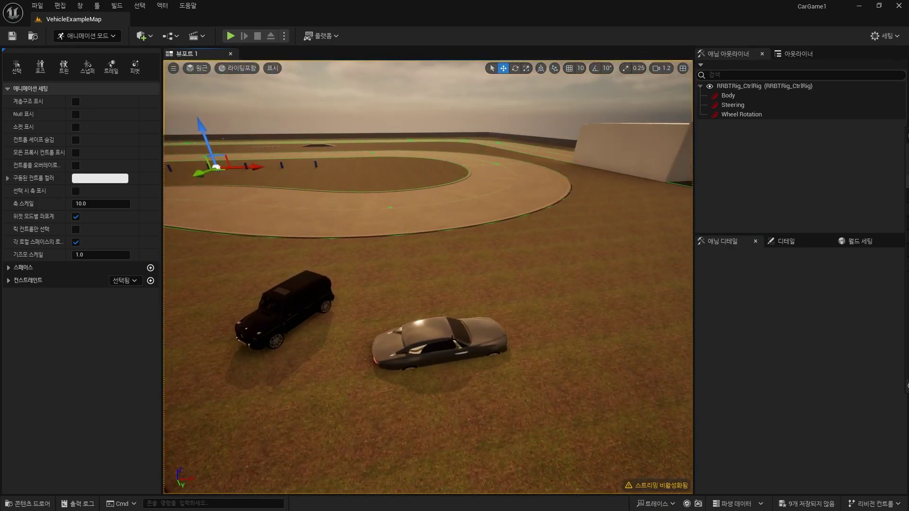
click(439, 341)
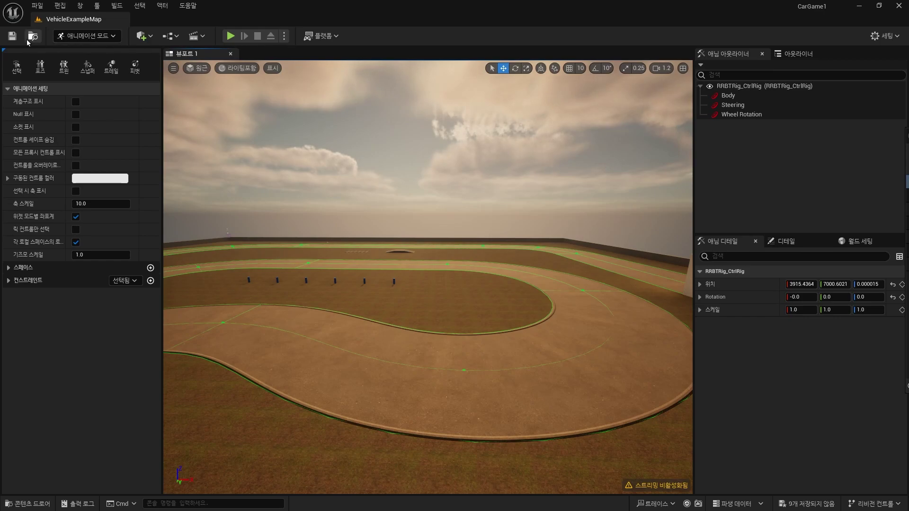
- Place a Camera Rig Rail from the Quick Add Cinematic menu
click(152, 37)
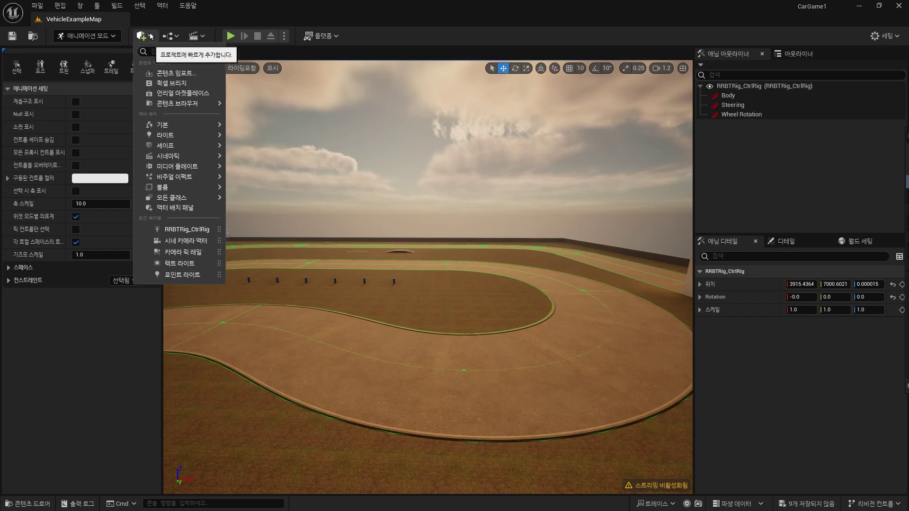
mouse_move(178, 157)
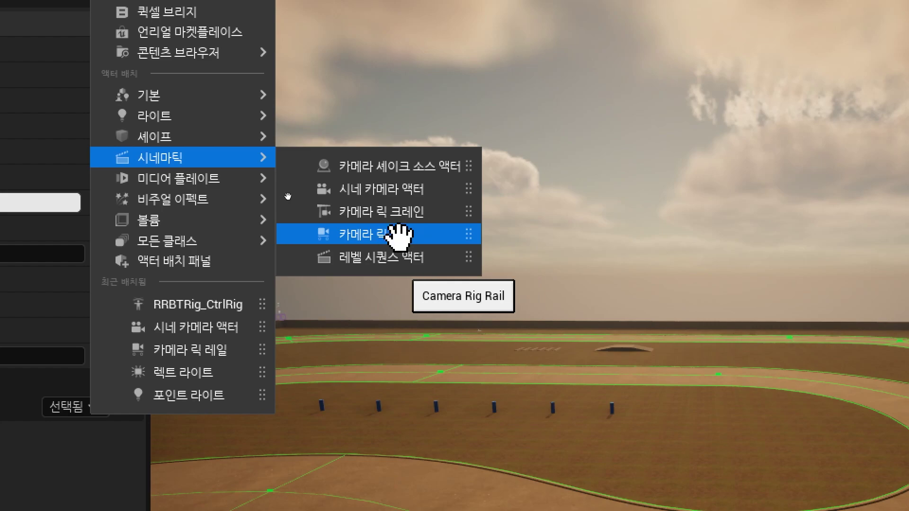
click(398, 232)
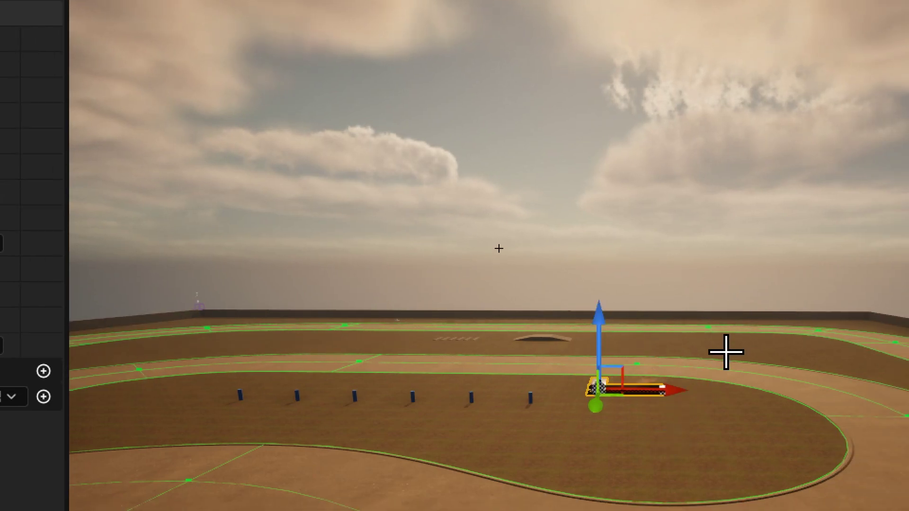
- Bring Sequencer up below the viewport and save the level with Ctrl+S
right_drag(726, 352, 727, 352)
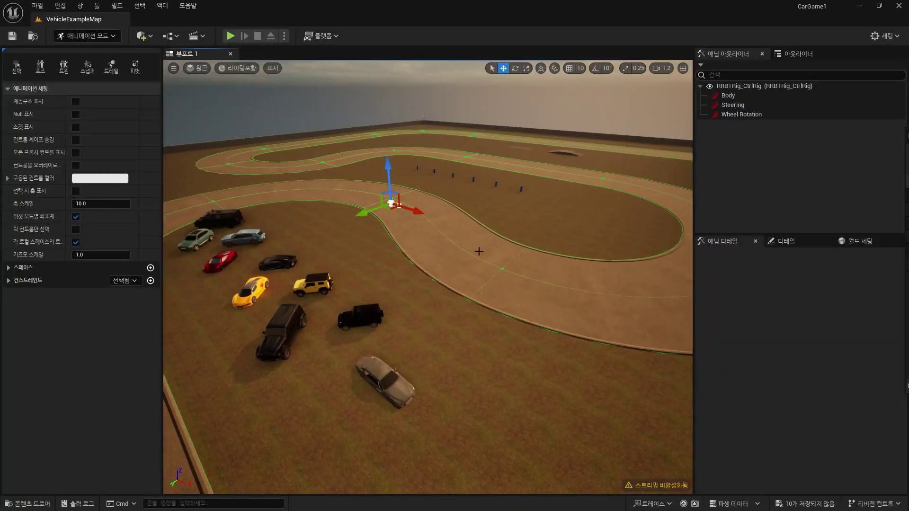
right_drag(428, 277, 428, 277)
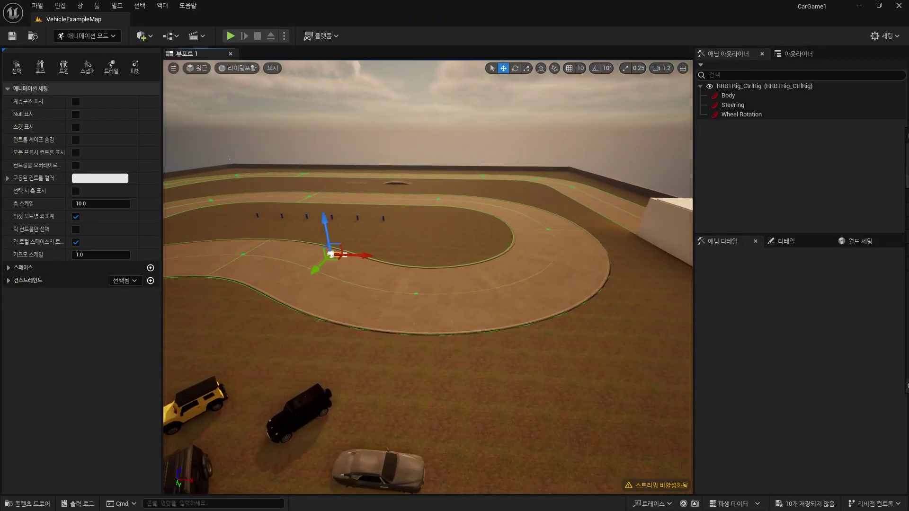
drag(548, 205, 549, 205)
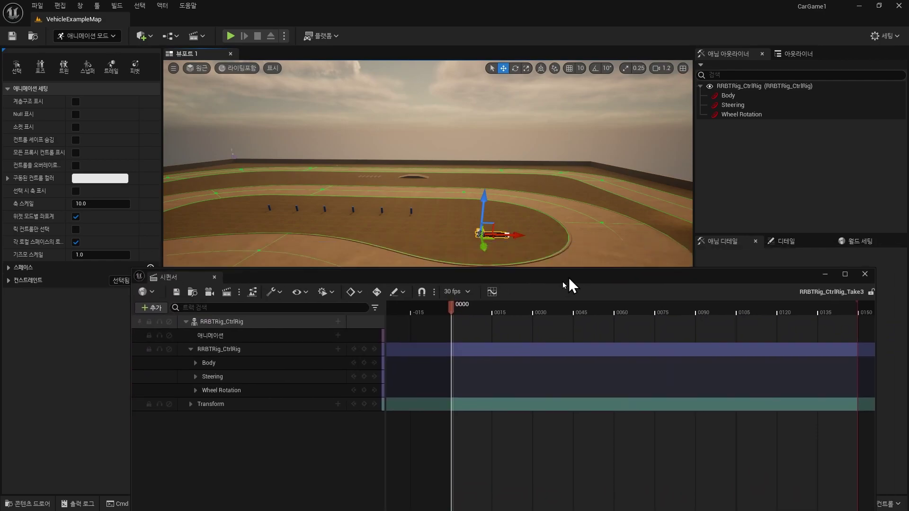
drag(569, 278, 511, 377)
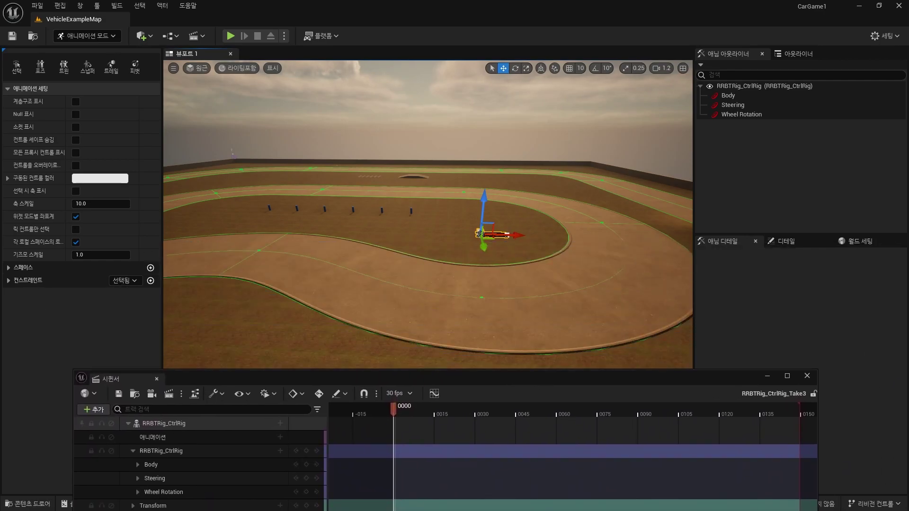
key(ctrl+s)
right_drag(549, 260, 549, 260)
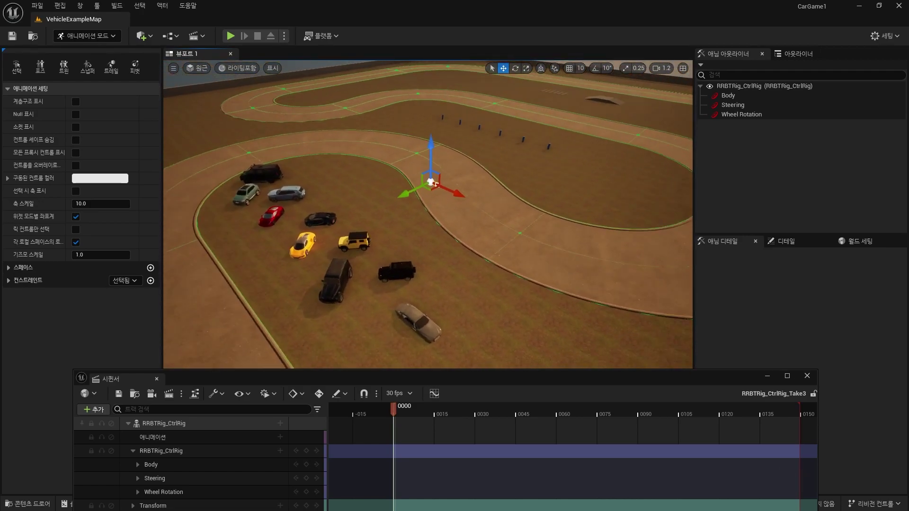
middle_drag(553, 242, 567, 209)
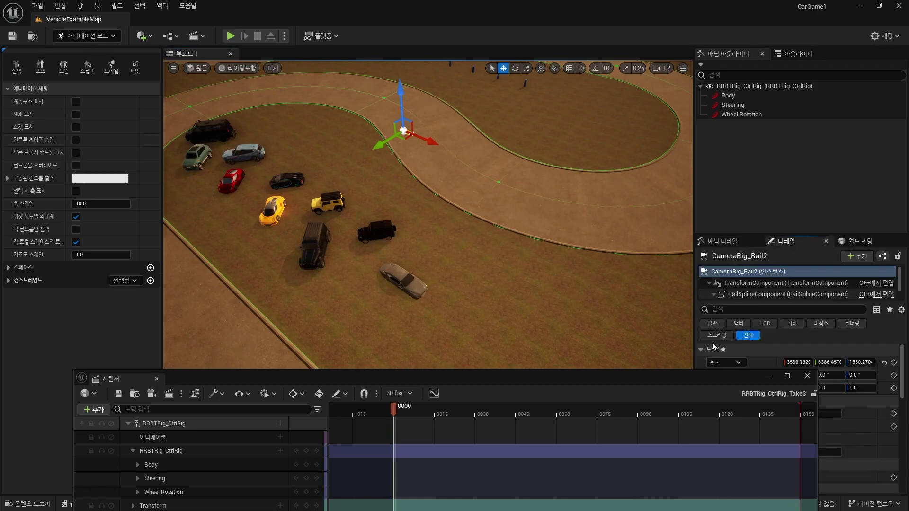
drag(731, 387, 603, 422)
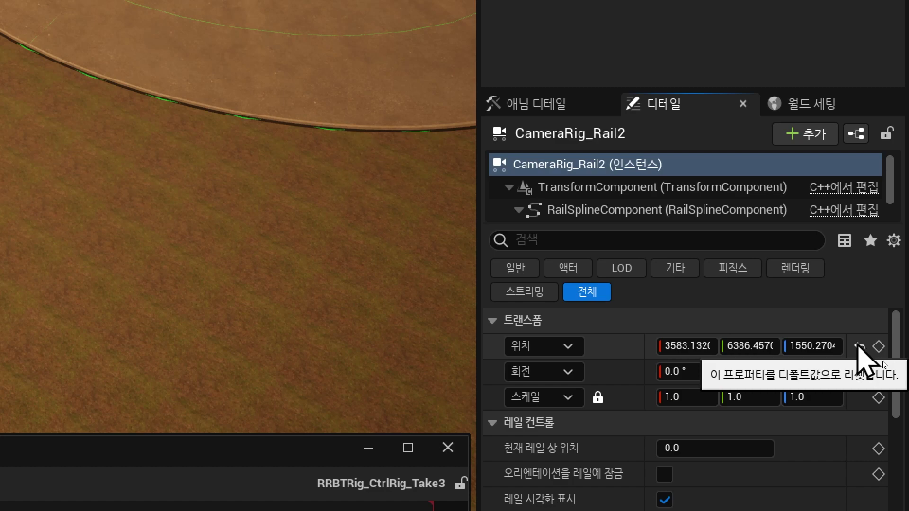
- Reset CameraRig_Rail2's location to the origin and slide it along Y to 3126.97
click(859, 347)
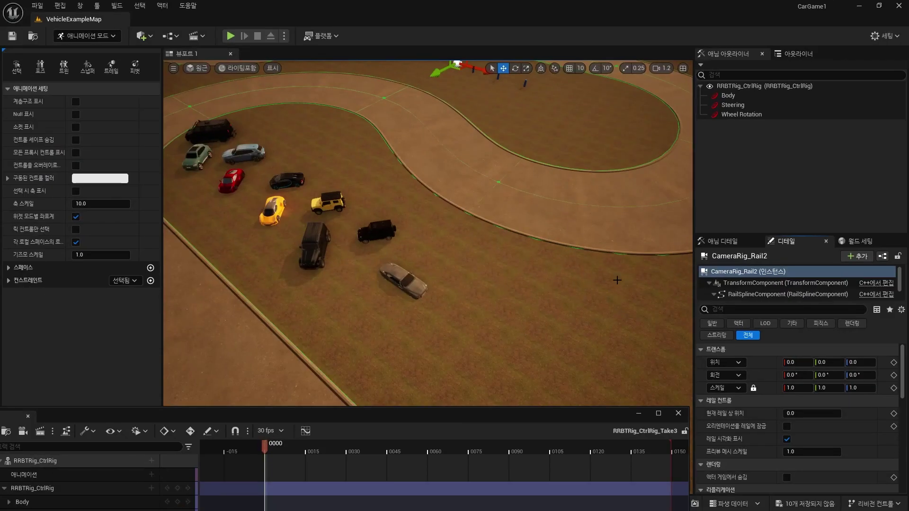
right_drag(617, 280, 617, 222)
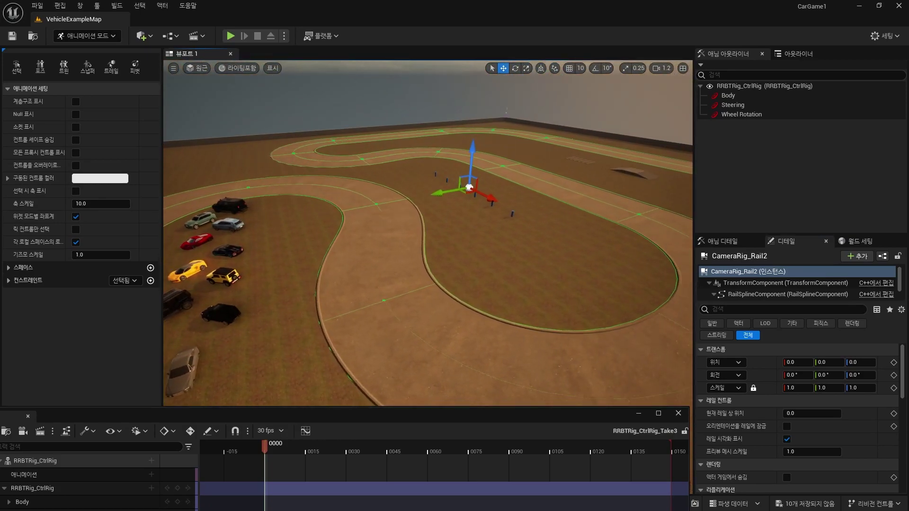
drag(439, 193, 341, 237)
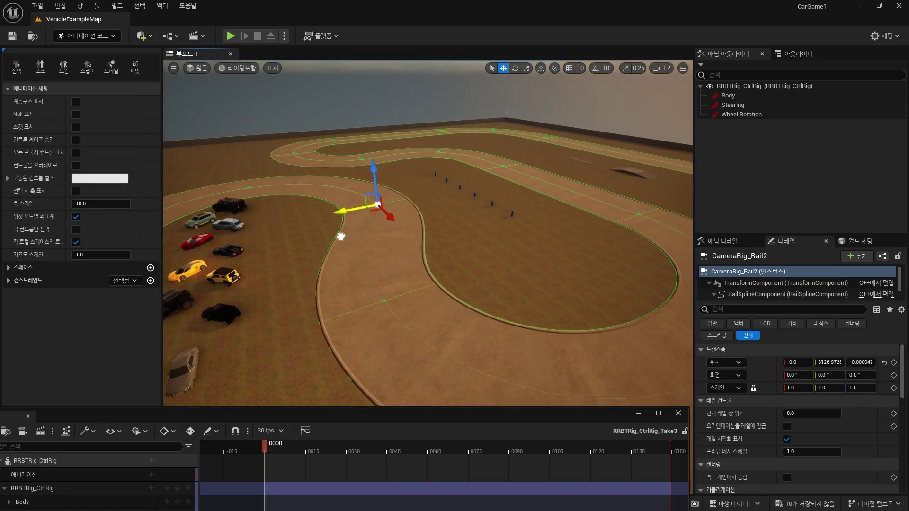
key(f)
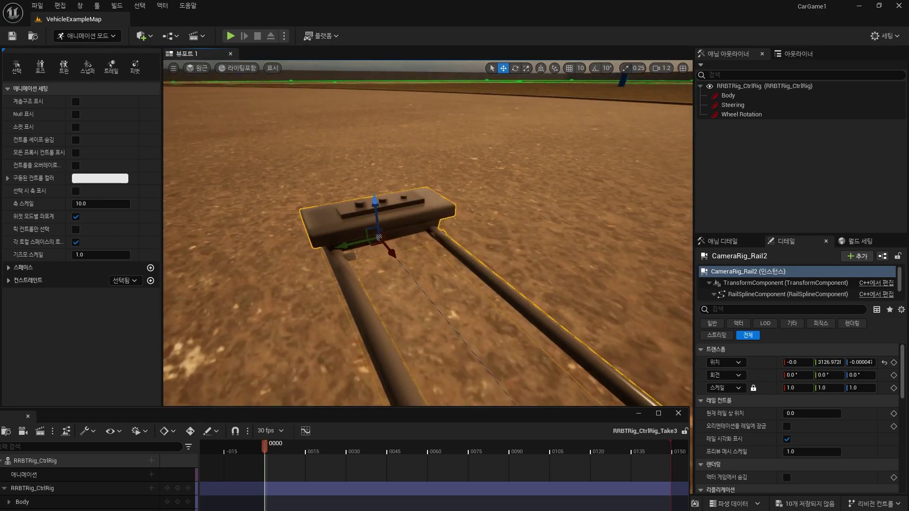
right_drag(428, 232, 447, 215)
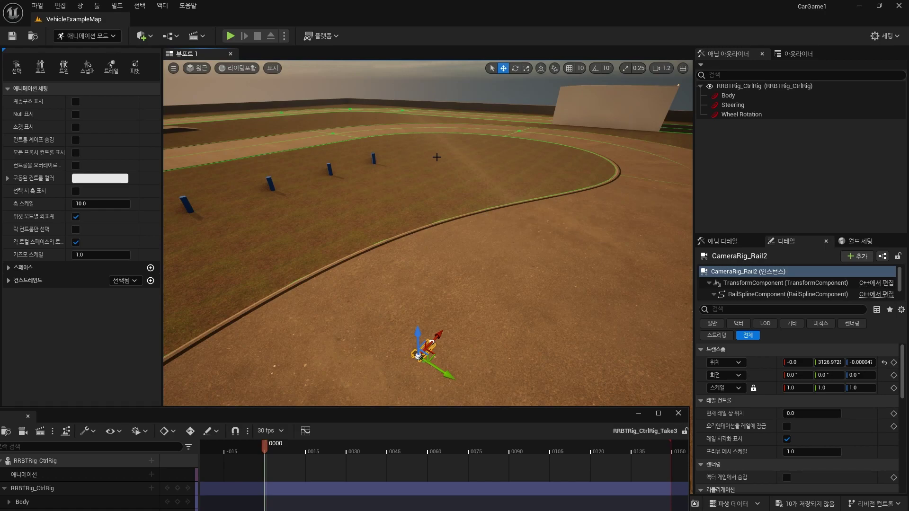
mouse_move(545, 301)
right_down()
mouse_move(540, 360)
mouse_move(539, 304)
right_up()
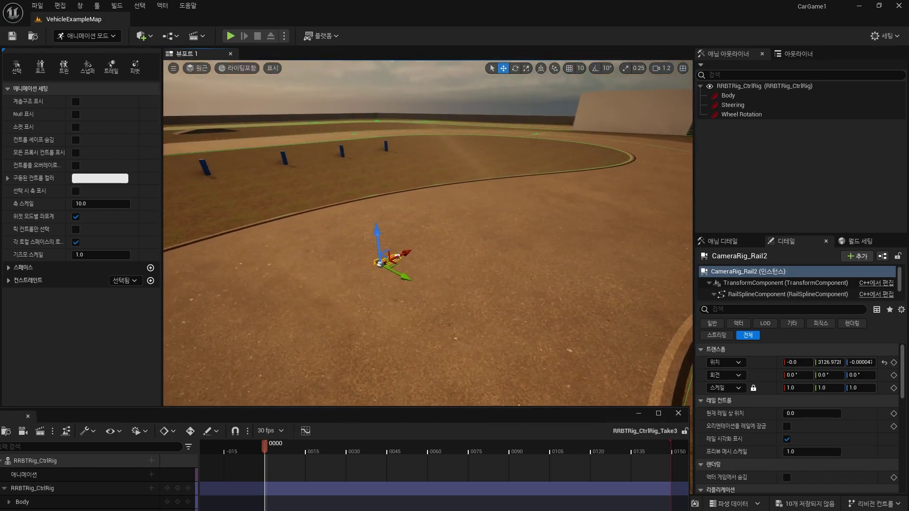
- Select and frame the RRBTRig_CtrlRig car, then fly over to the camera rail on the track
click(795, 61)
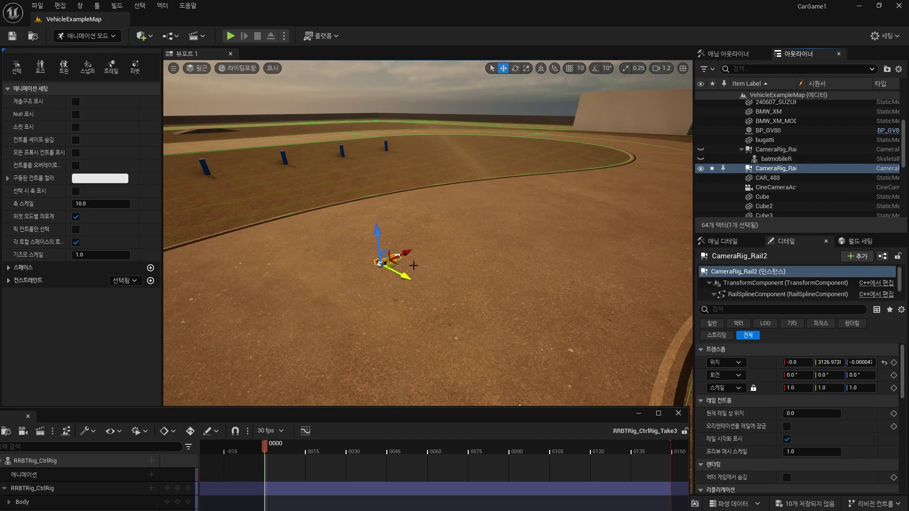
mouse_move(413, 266)
right_down()
mouse_move(371, 214)
mouse_move(370, 224)
right_up()
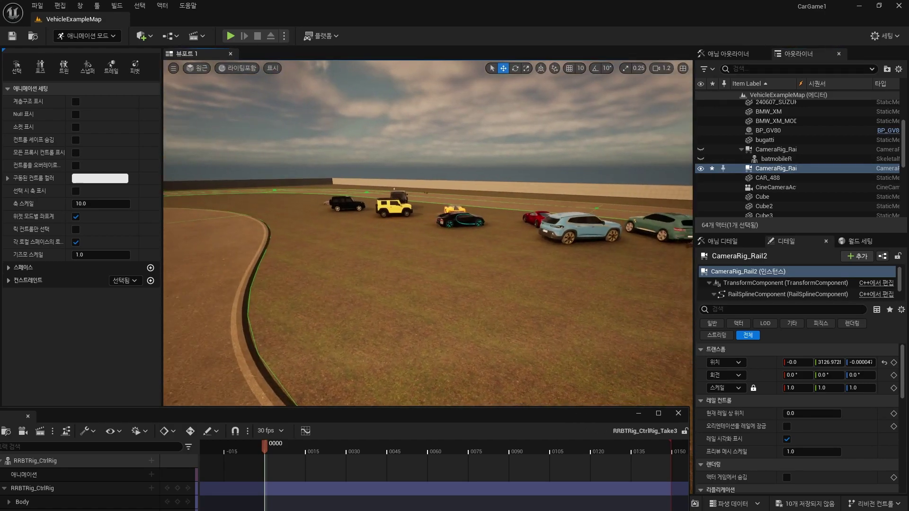
click(383, 223)
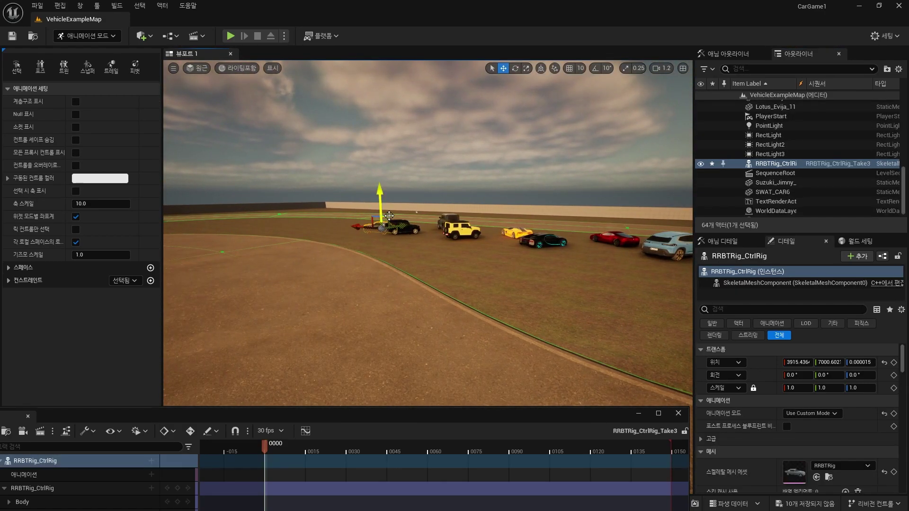
key(f)
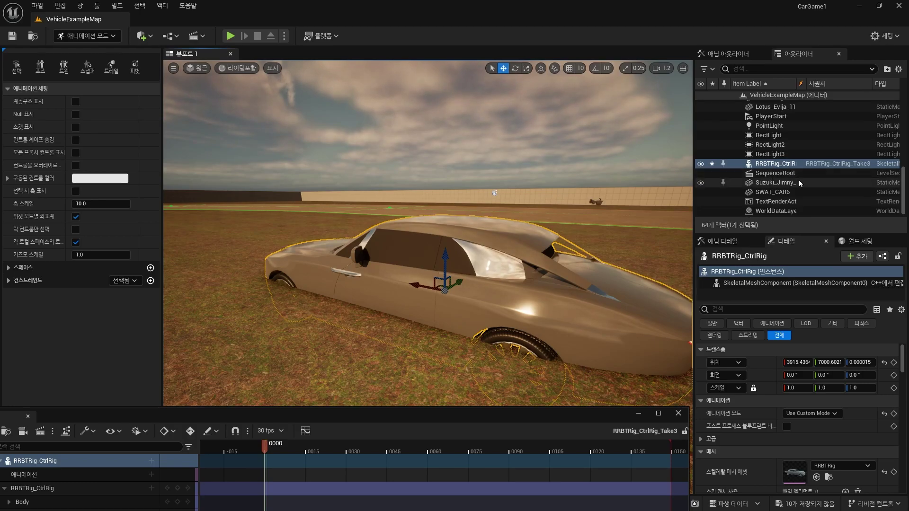
mouse_move(428, 232)
right_down()
mouse_move(428, 199)
mouse_move(440, 332)
right_up()
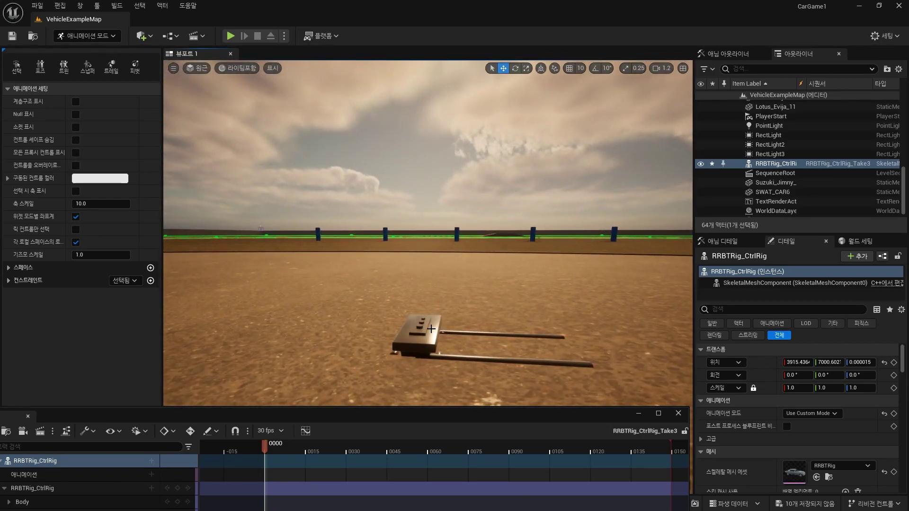
- Rename the CameraRig_Rail2 actor to RRBT_AnimationRail in the Outliner
click(428, 331)
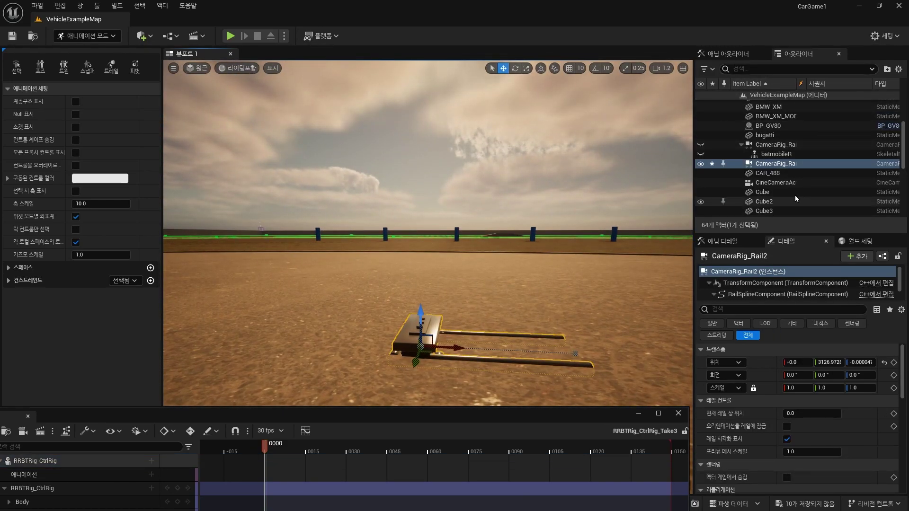
click(779, 166)
key(F2)
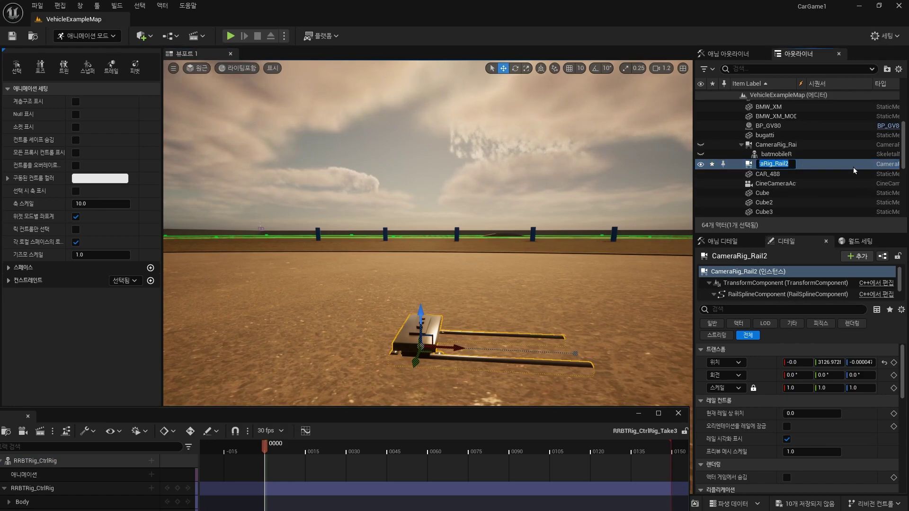
text(RRBT)
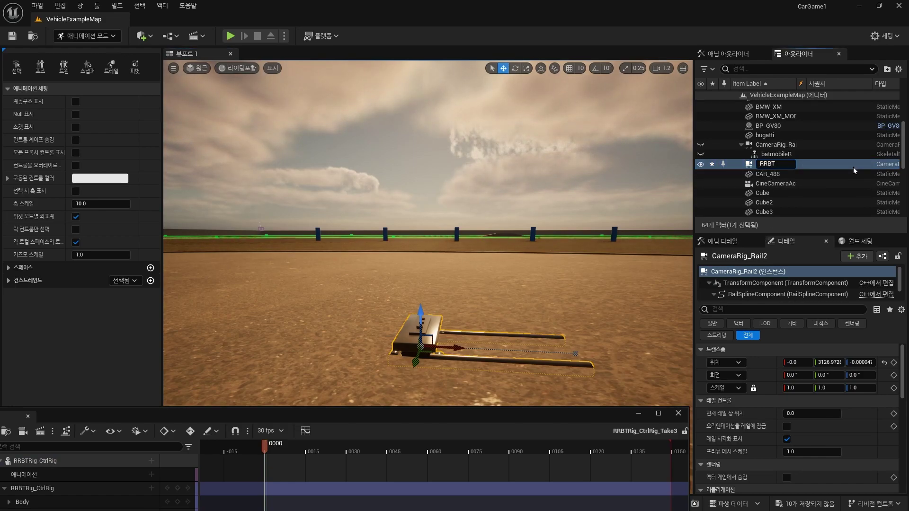
text(_Anima)
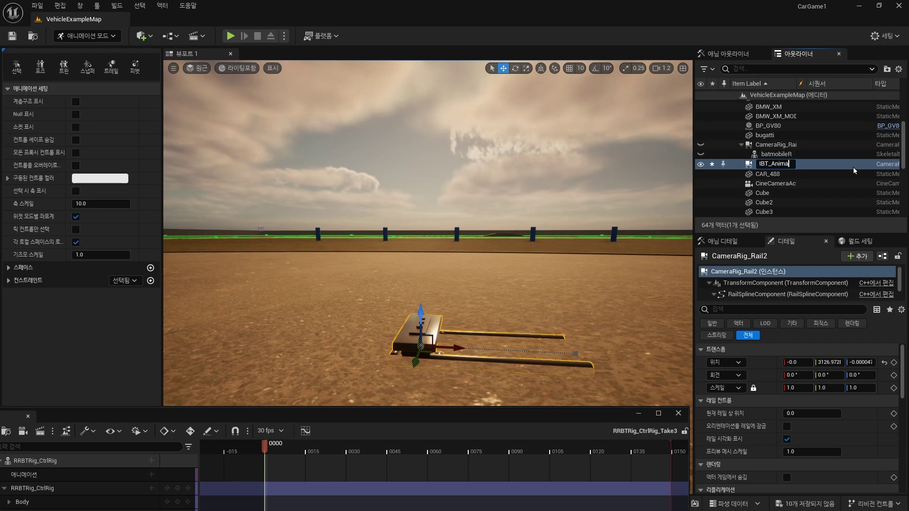
text(tionRail)
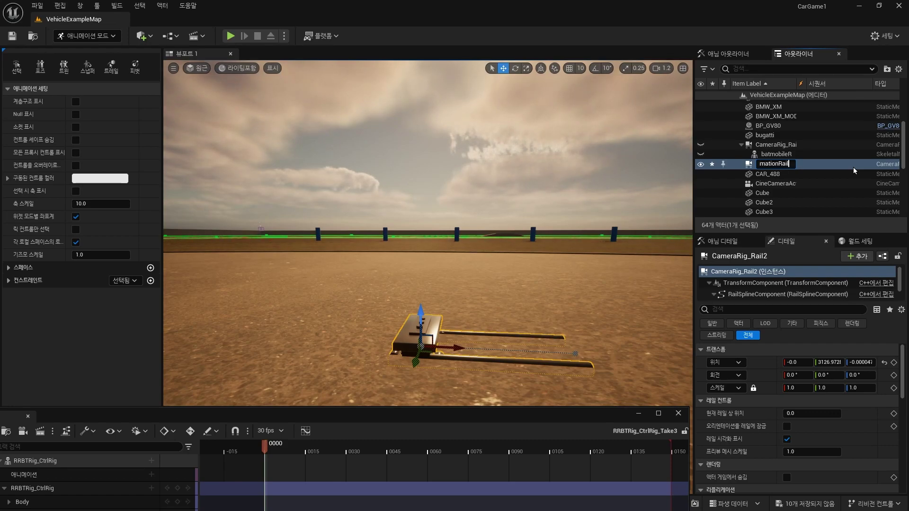
key(Return)
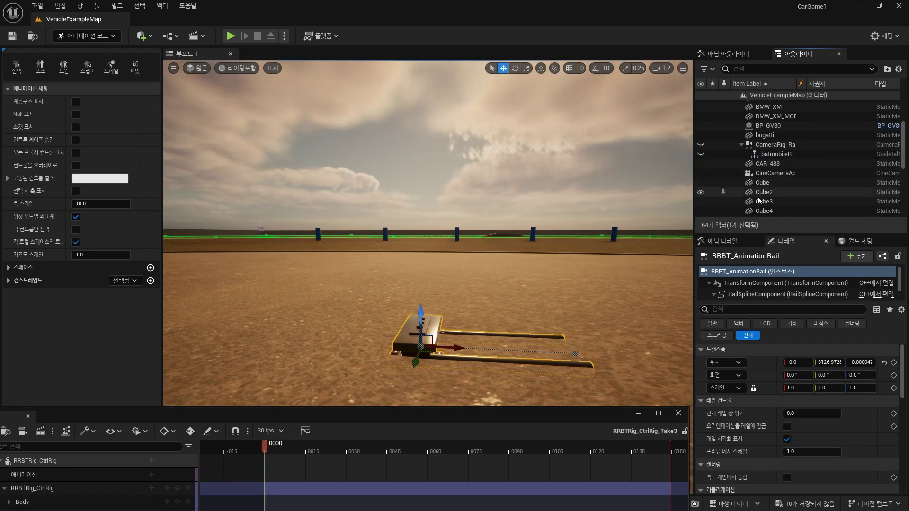
scroll(757, 197, down, 3)
scroll(789, 172, down, 2)
scroll(818, 185, down, 3)
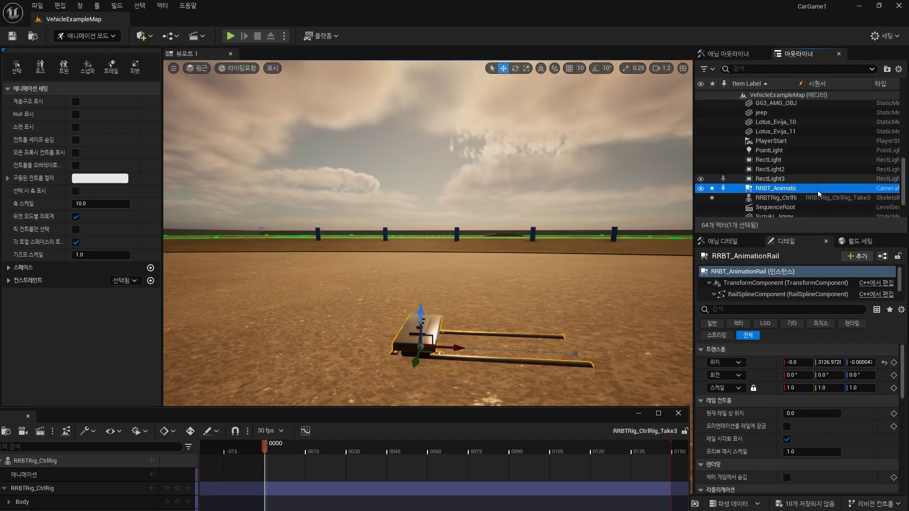
scroll(808, 189, down, 1)
- Alternate the selection between RRBTRig_CtrlRig and RRBT_AnimationRail in the Outliner
click(787, 182)
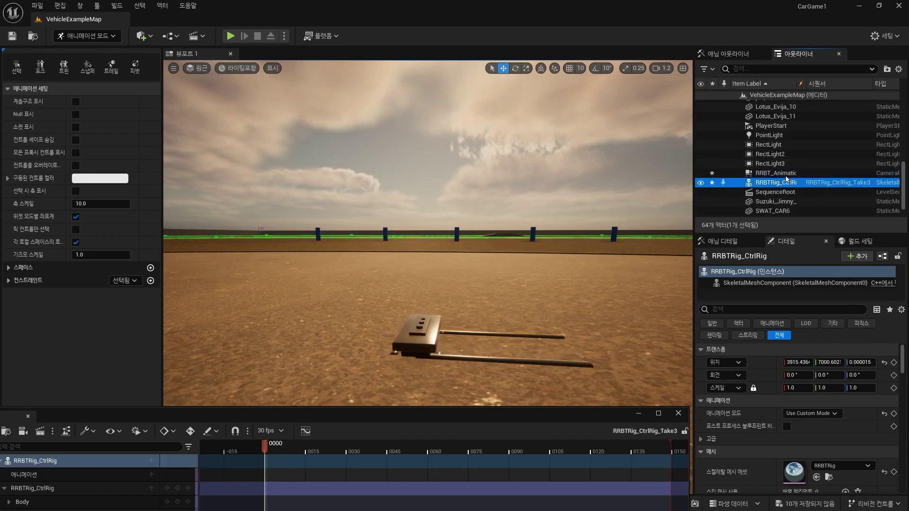
click(777, 173)
click(787, 182)
click(782, 173)
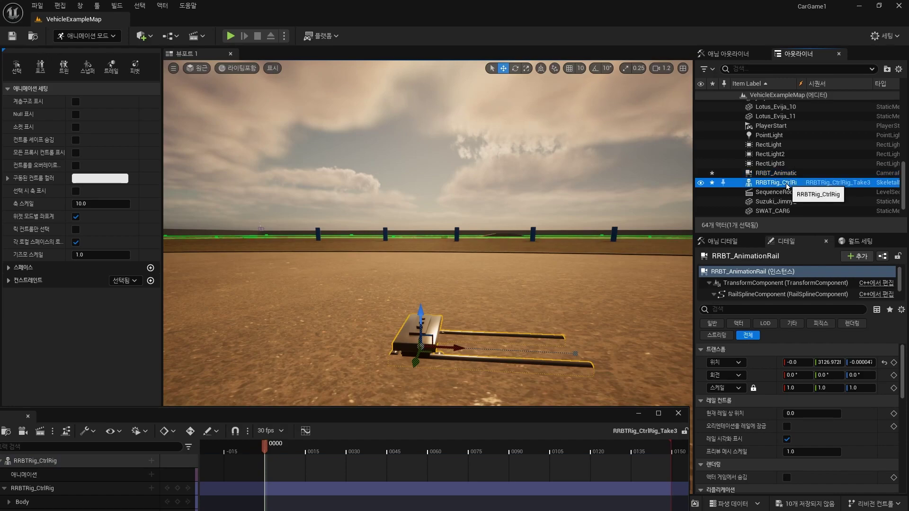
click(787, 182)
click(781, 173)
click(787, 182)
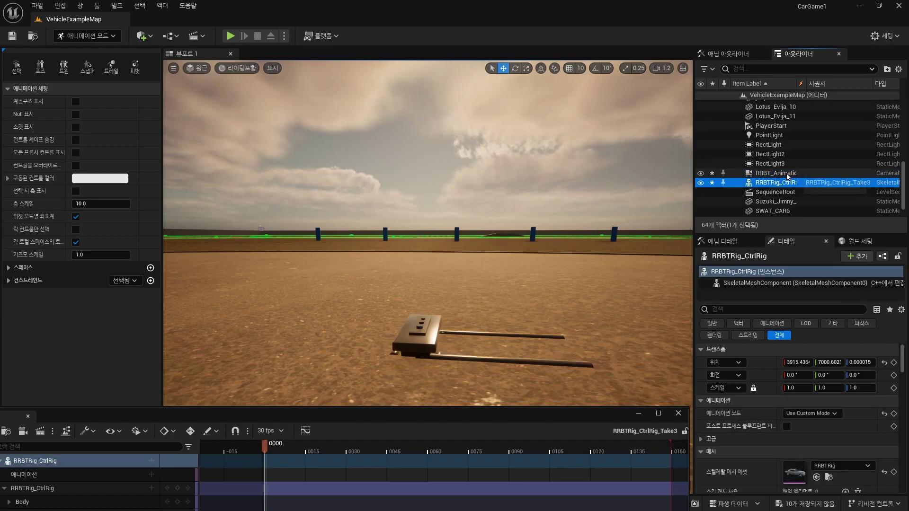
click(781, 173)
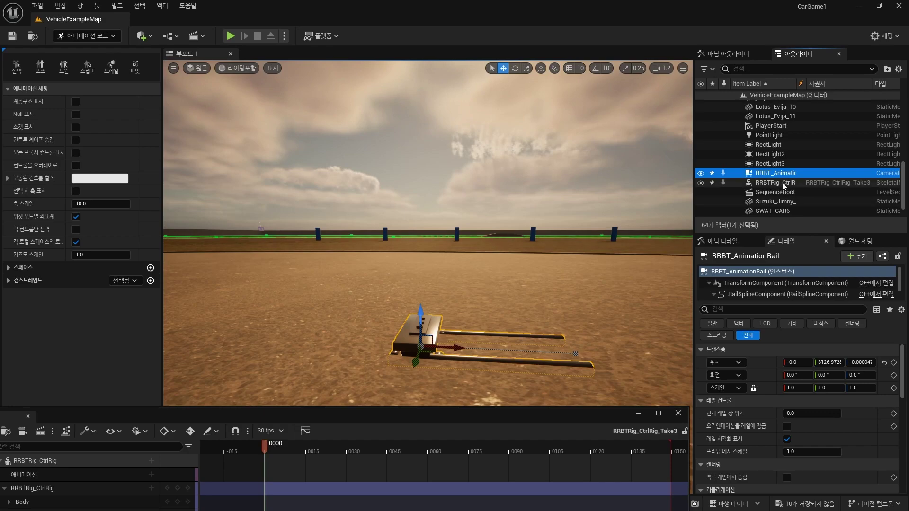
click(766, 184)
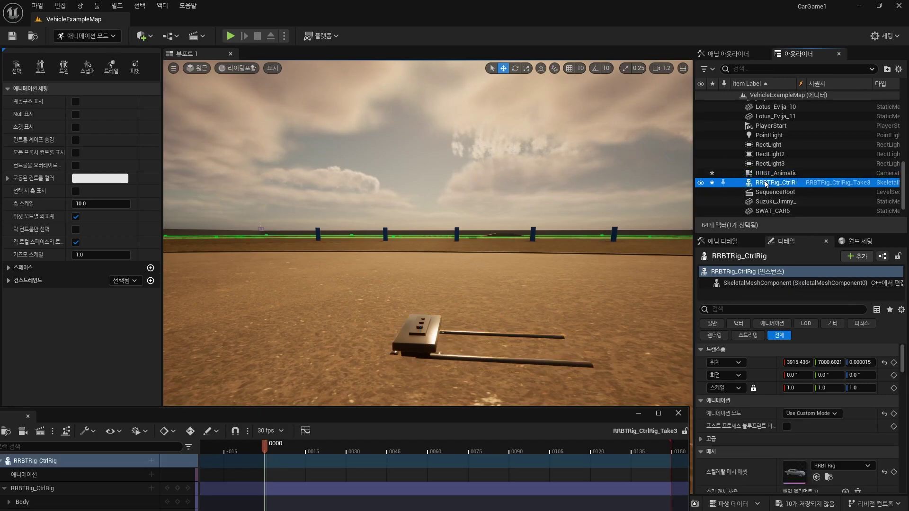
- Copy the rail's Location onto RRBTRig_CtrlRig, placing it at 0.0, 3126.9728, -0.000047
click(789, 173)
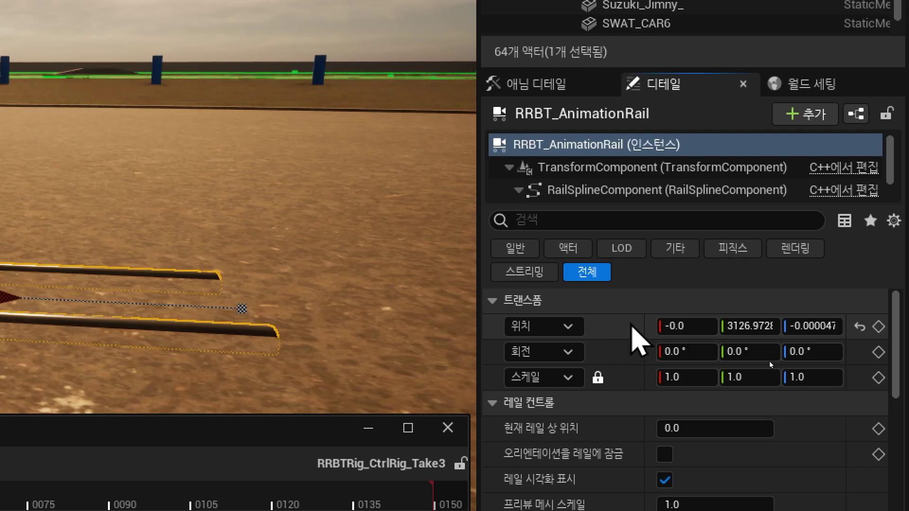
right_click(633, 327)
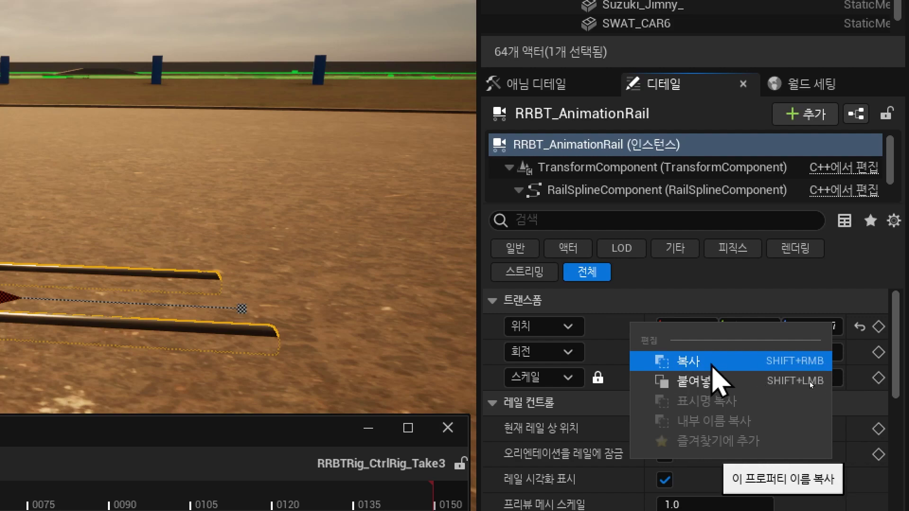
click(708, 366)
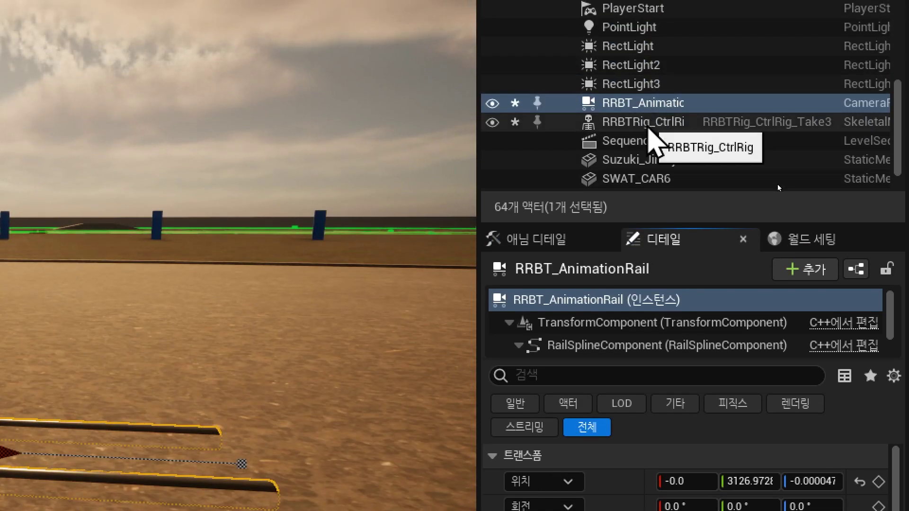
click(650, 123)
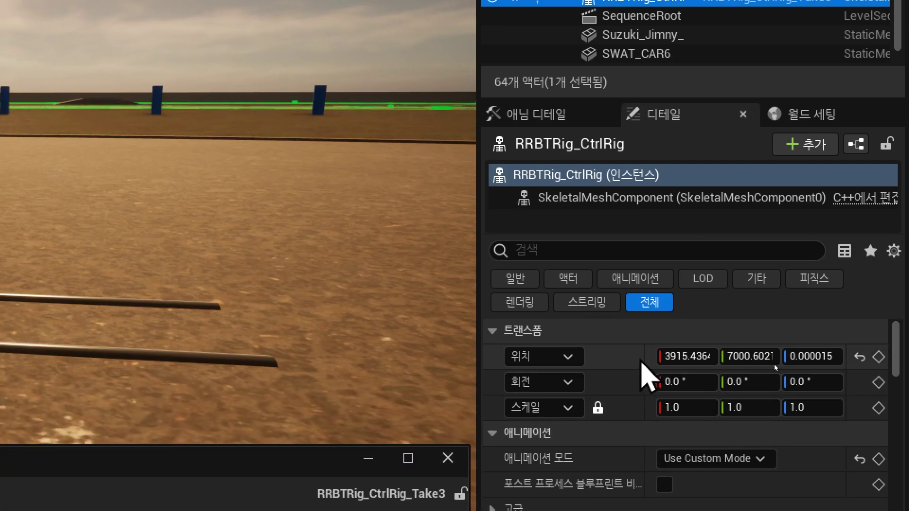
right_click(638, 361)
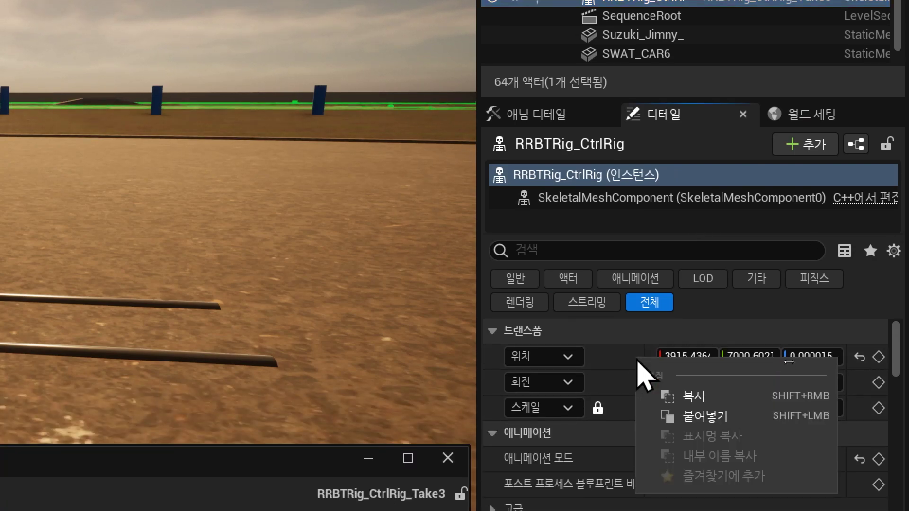
click(739, 415)
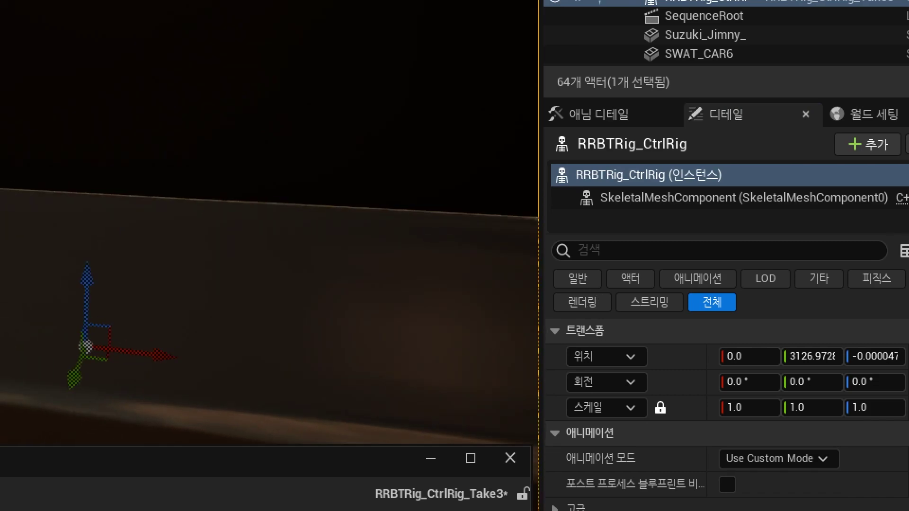
- Raise RRBTRig_CtrlRig along Z to about 77.28 so it rests on the ground
key(f)
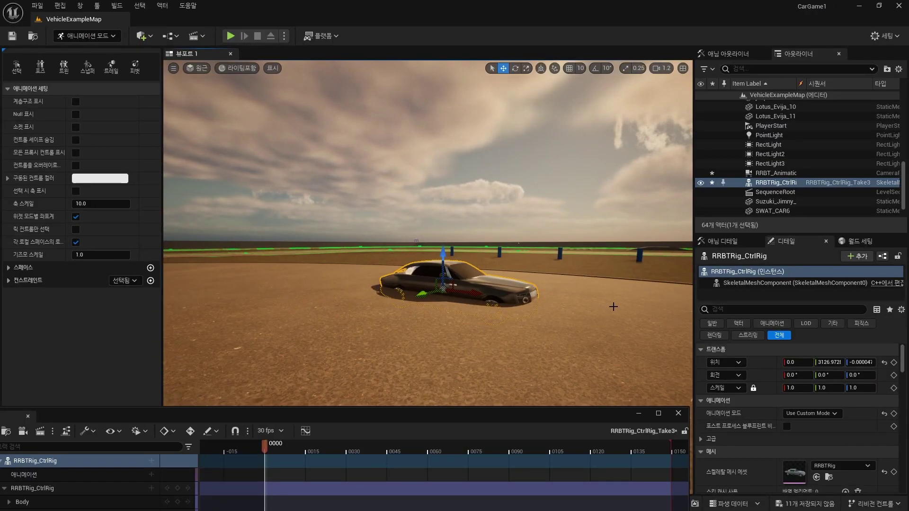
alt+drag(428, 233, 331, 236)
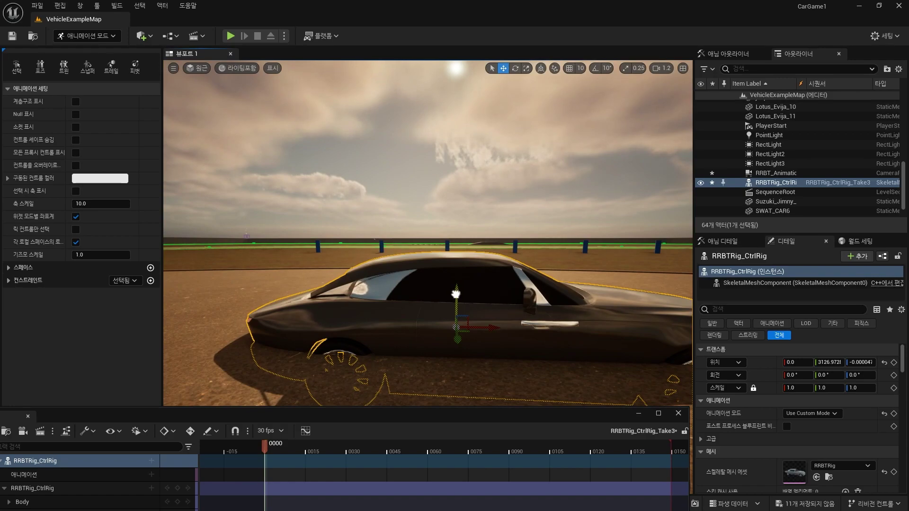
drag(455, 295, 458, 251)
drag(458, 247, 459, 246)
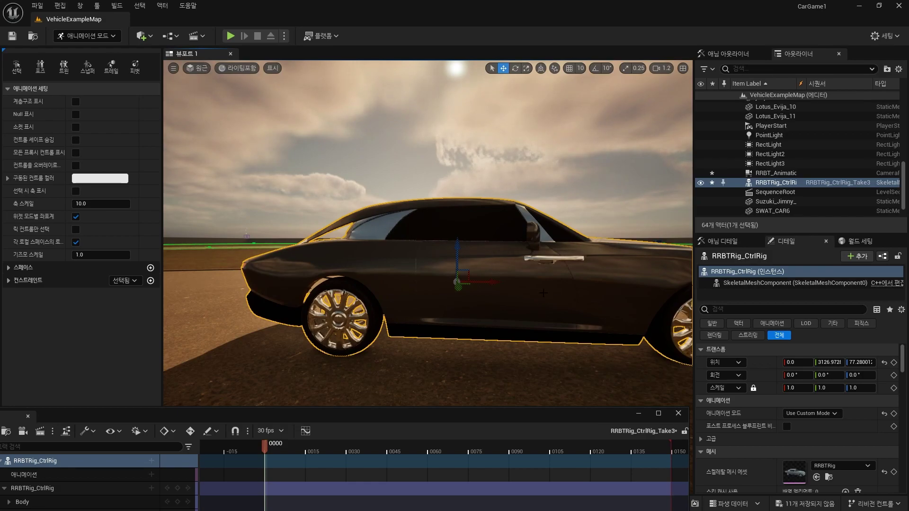
right_drag(544, 293, 543, 293)
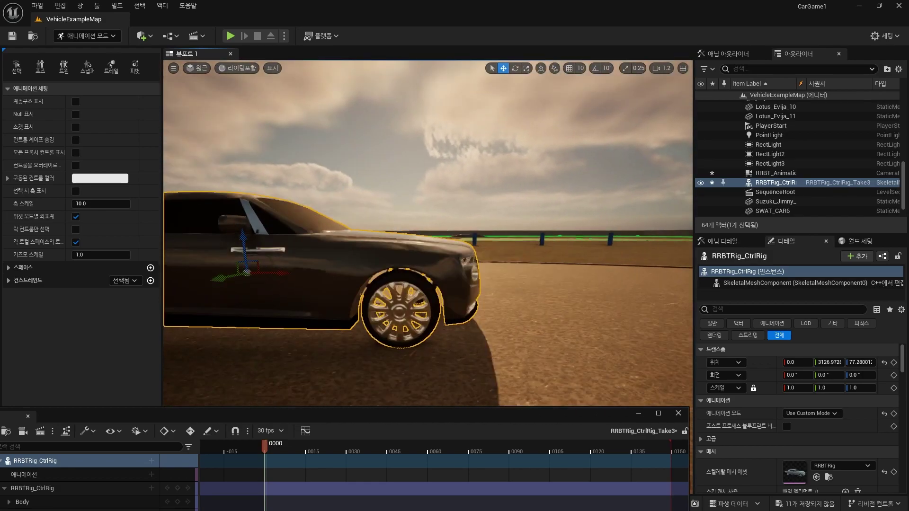
key(f)
alt+drag(428, 232, 473, 232)
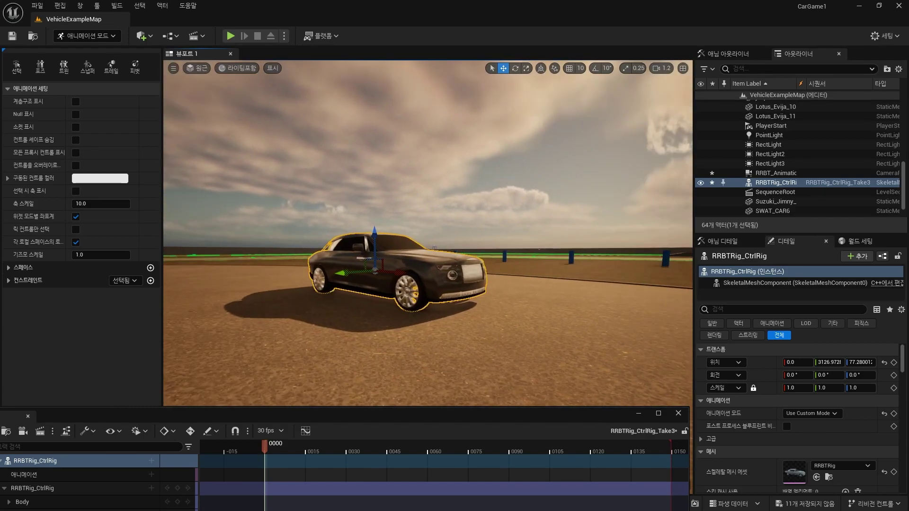
scroll(543, 294, up, 5)
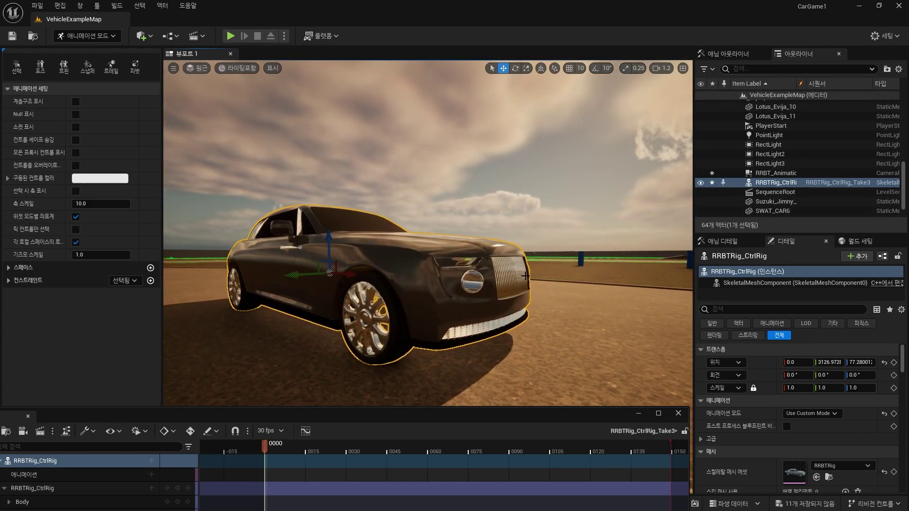
scroll(481, 282, down, 5)
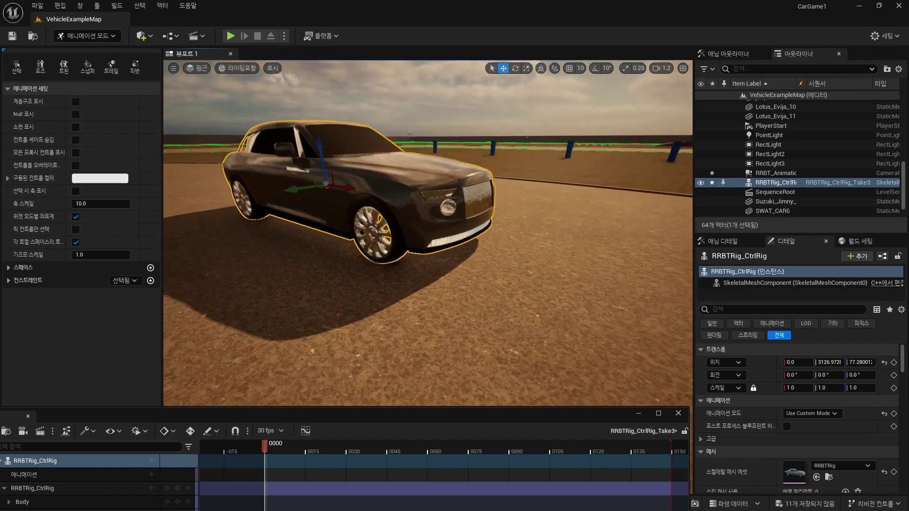
mouse_move(482, 283)
alt+mouse_down()
mouse_move(455, 265)
mouse_move(472, 277)
alt+mouse_up()
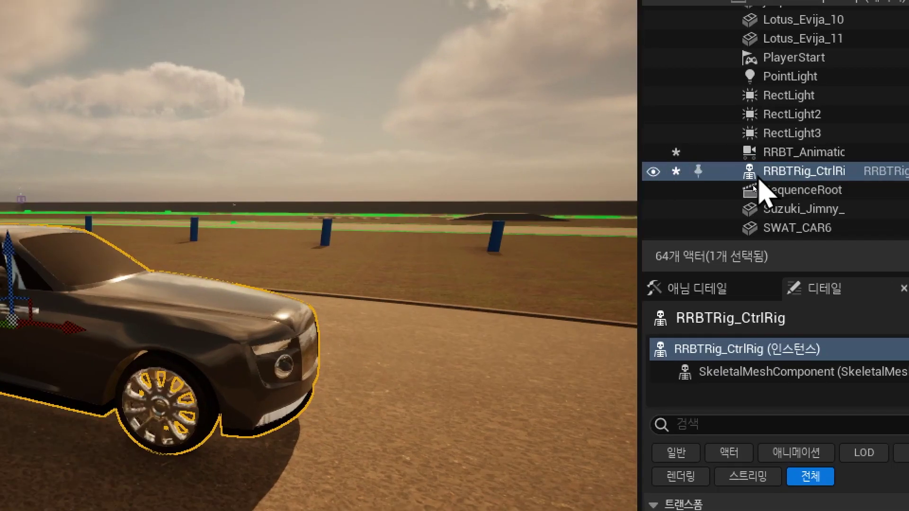
- Hide RRBTRig_CtrlRig and select RRBT_AnimationRail
click(653, 172)
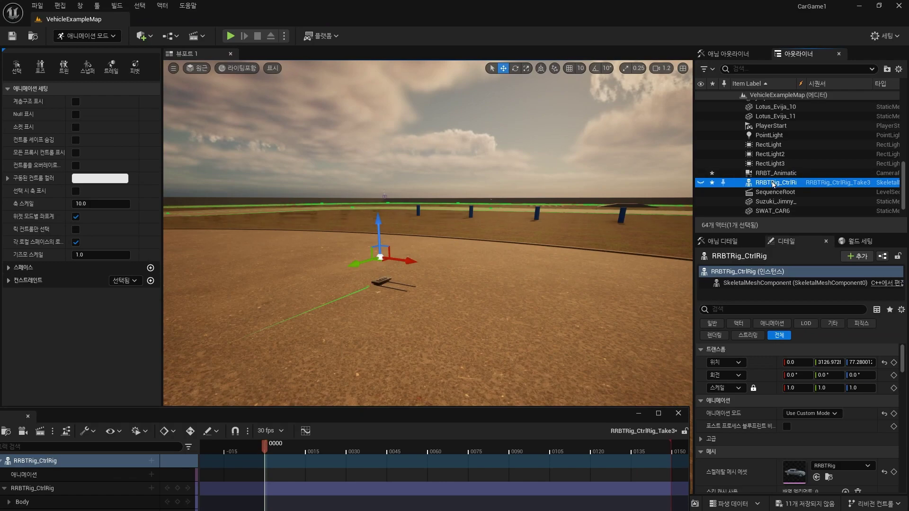
click(775, 174)
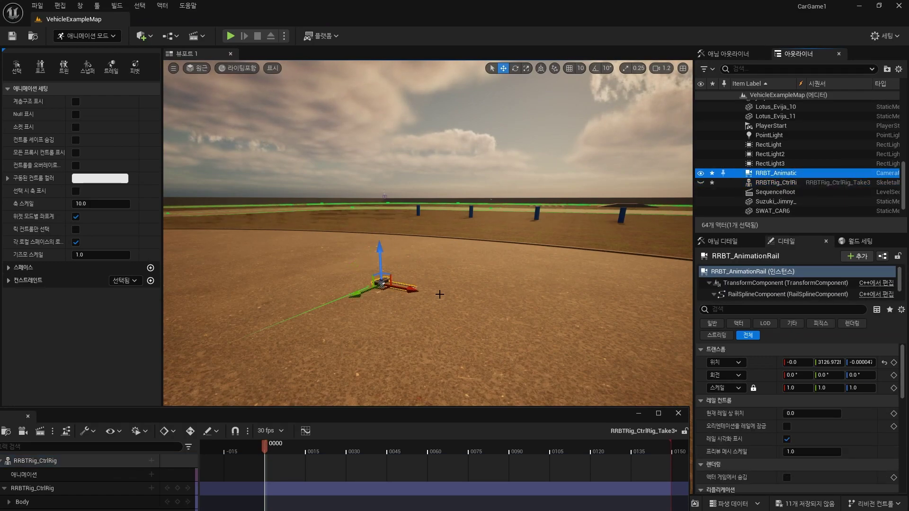
right_drag(563, 247, 562, 332)
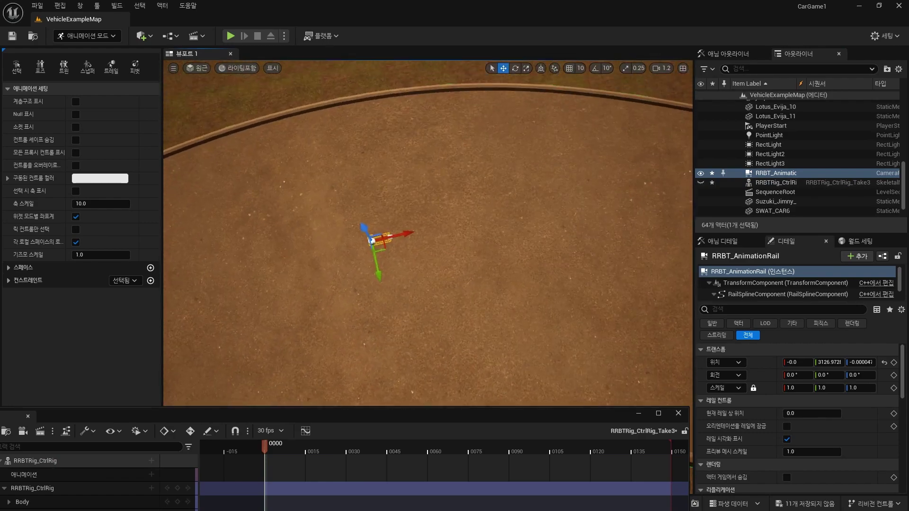
- Select the rail's RailSplineComponent and pick its end point and points along the spline
right_drag(562, 332, 562, 307)
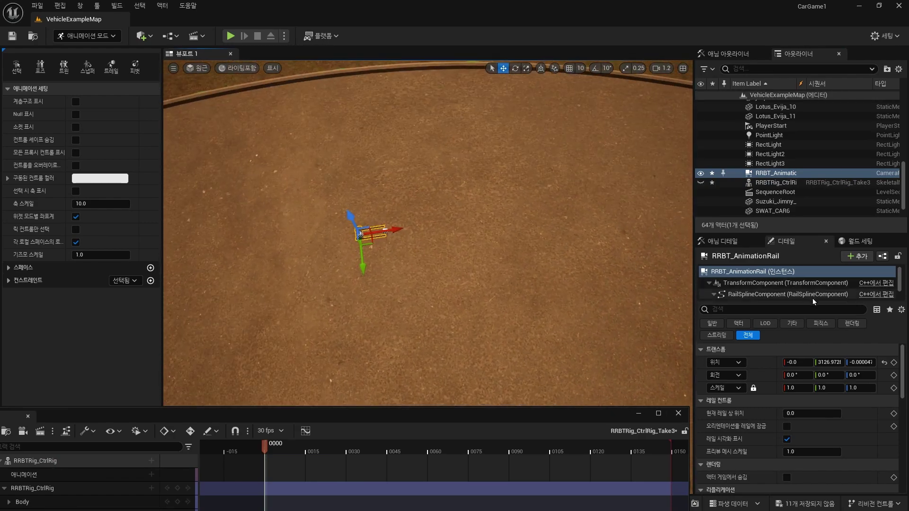
click(800, 295)
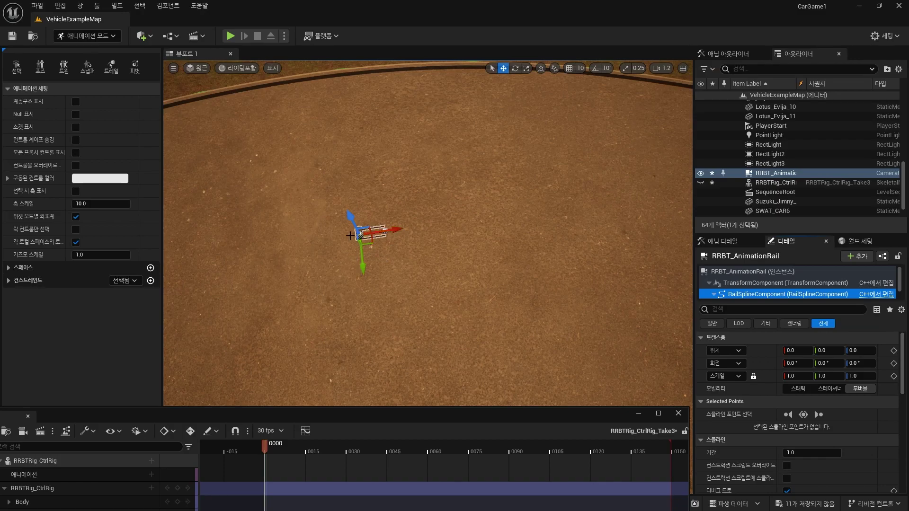
alt+drag(350, 236, 361, 175)
right_drag(361, 175, 383, 252)
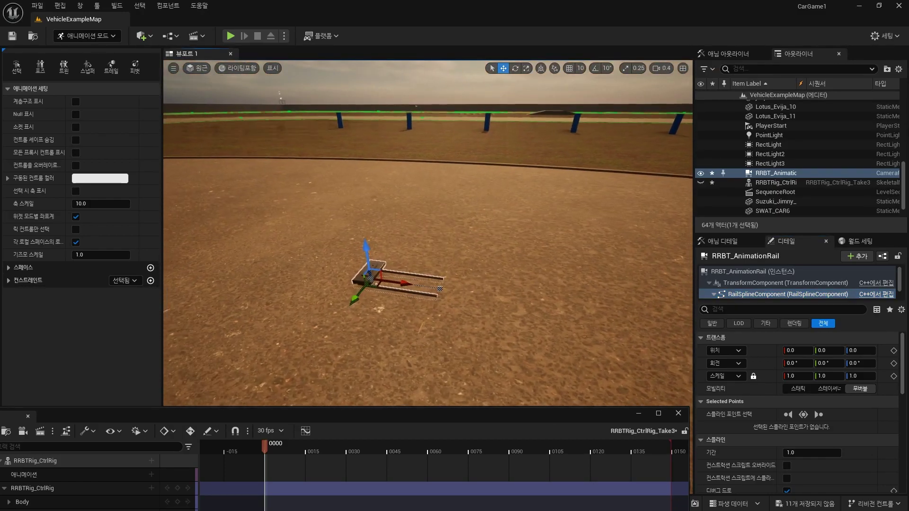
click(433, 289)
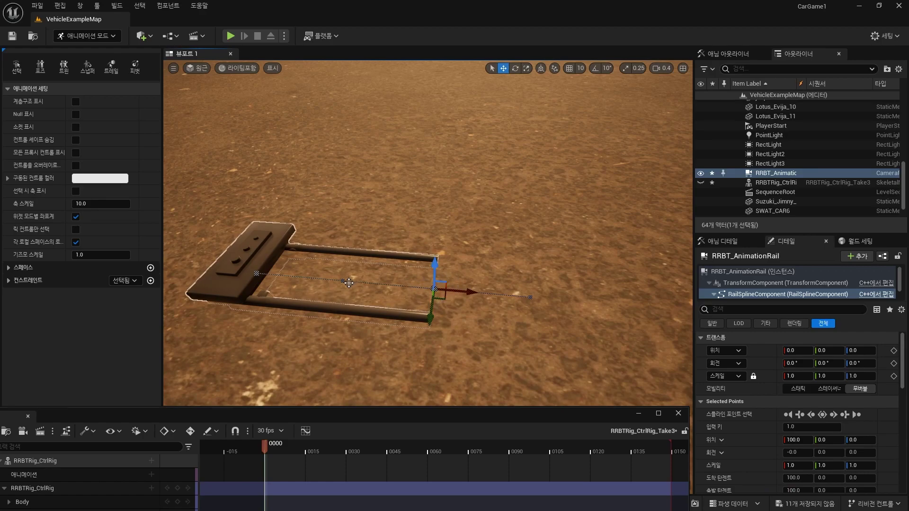
right_drag(553, 256, 551, 256)
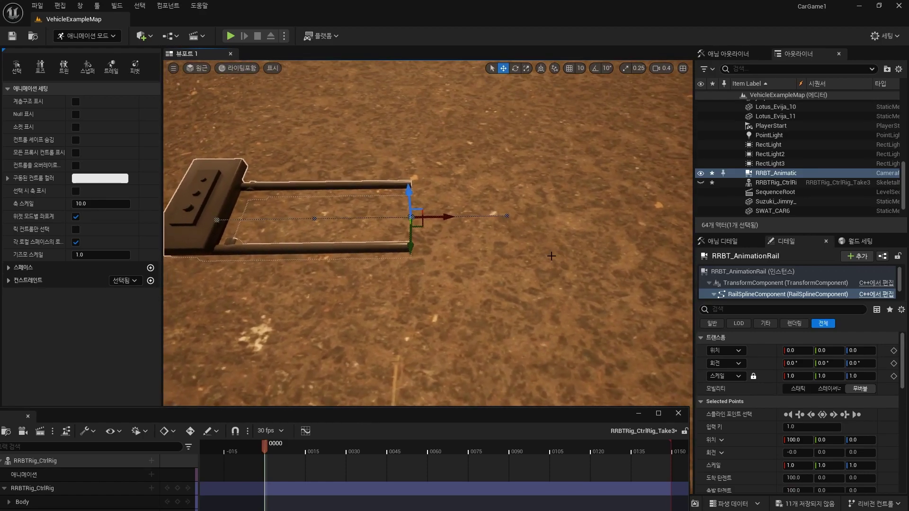
click(314, 217)
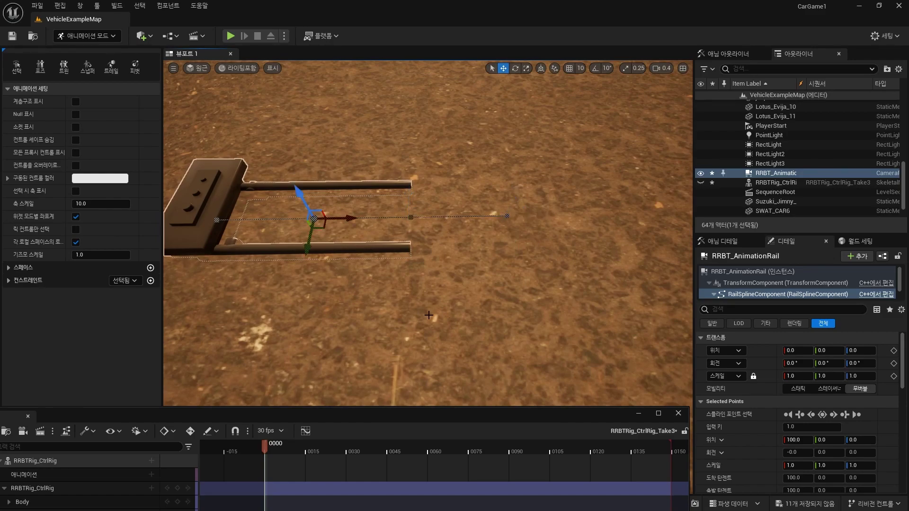
click(408, 215)
- Move to a high view centred over the curving track and open the Animation Mode dropdown
mouse_move(551, 256)
right_down()
mouse_move(552, 303)
mouse_move(551, 246)
right_up()
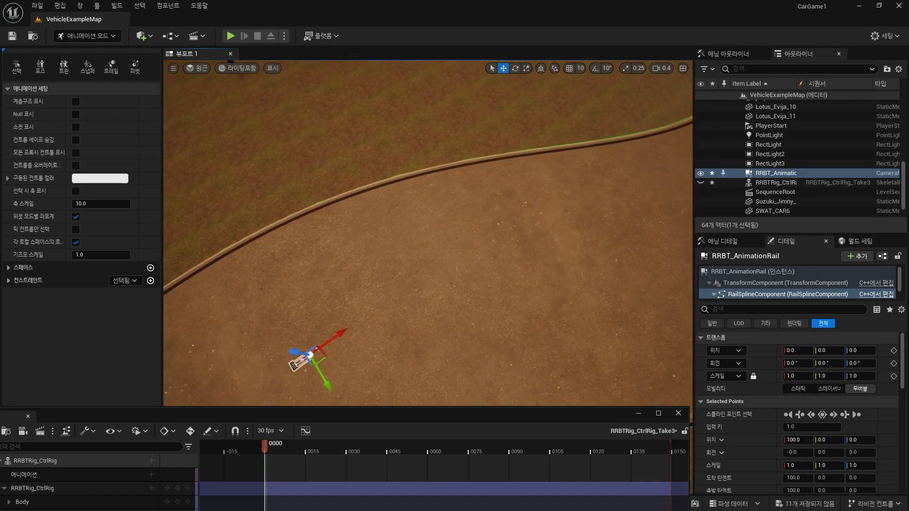
right_drag(490, 308, 489, 308)
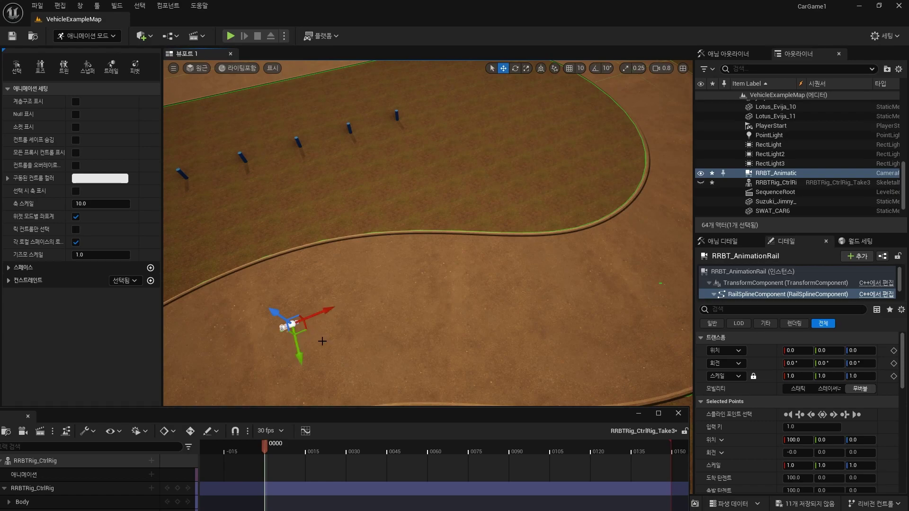
right_drag(304, 329, 332, 236)
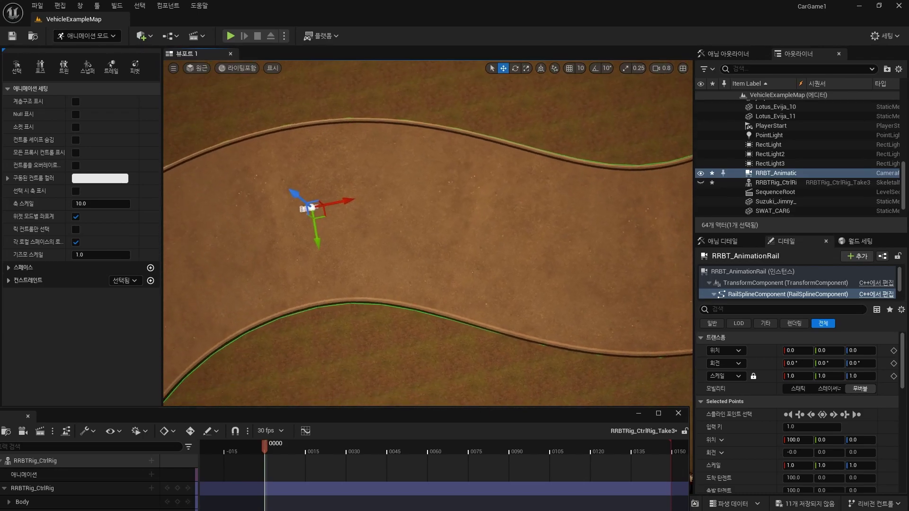
right_drag(327, 213, 336, 252)
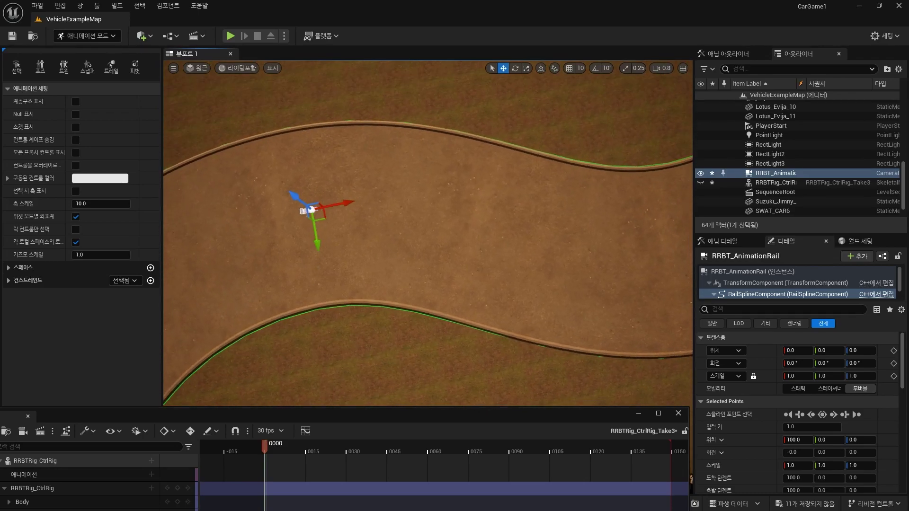
click(98, 37)
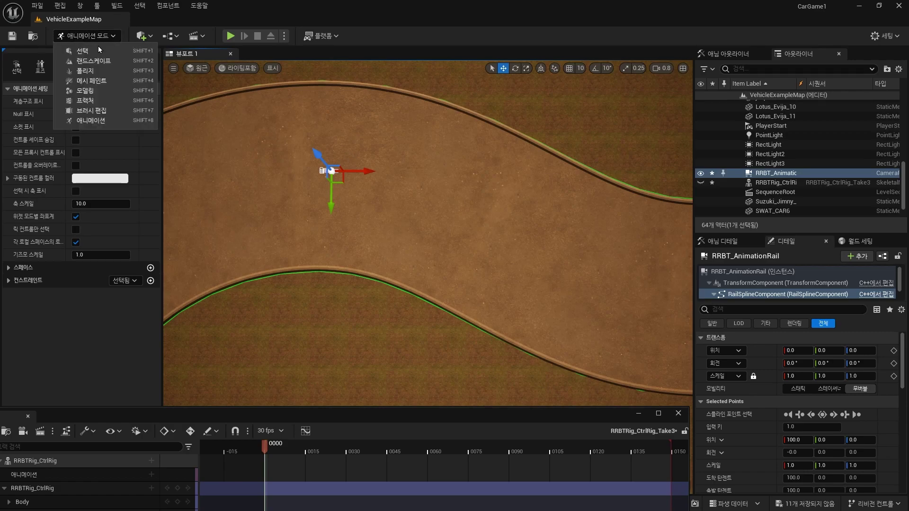
- Switch to Select mode, try adding and stretching spline points, and undo both changes
click(94, 50)
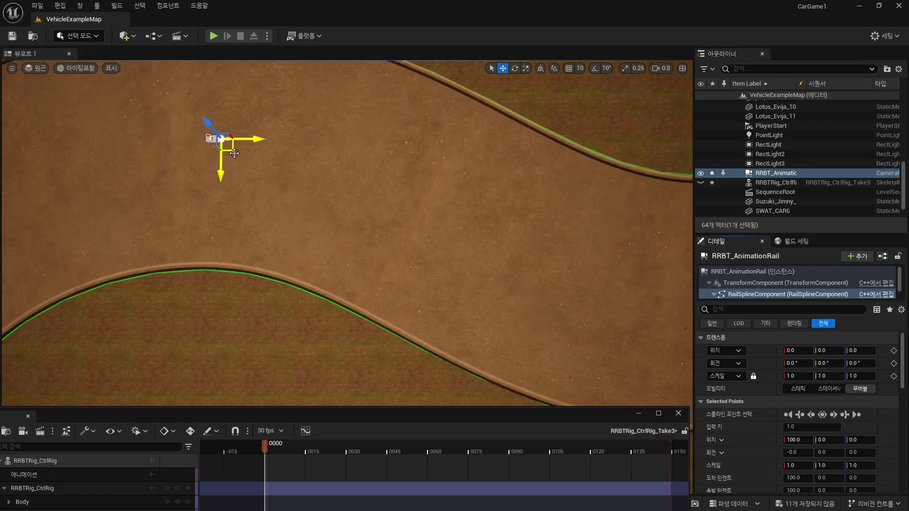
alt+drag(234, 153, 253, 151)
right_drag(299, 186, 298, 185)
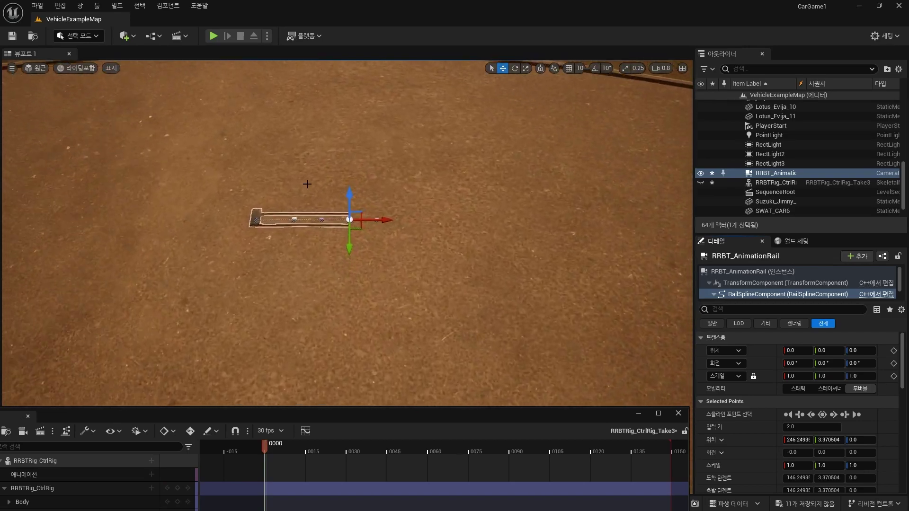
key(ctrl+z)
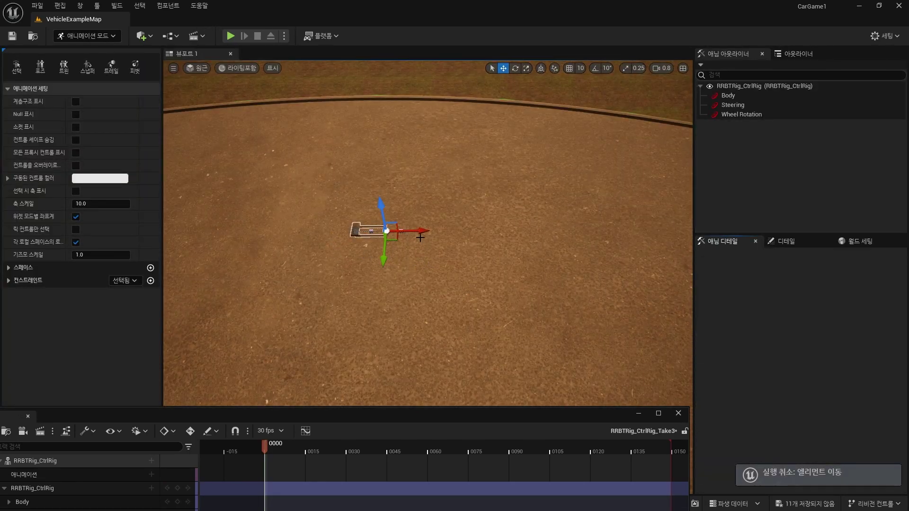
mouse_move(421, 231)
mouse_down()
mouse_move(526, 264)
mouse_move(439, 261)
mouse_up()
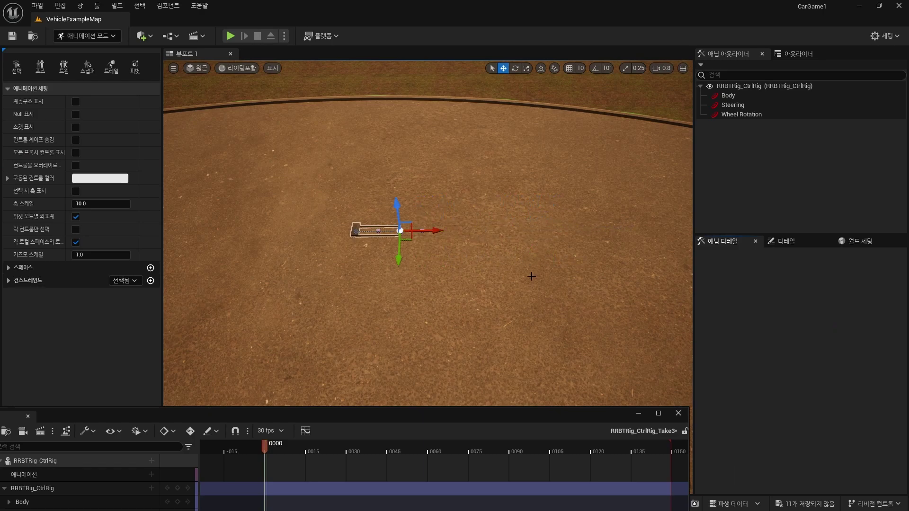
key(ctrl+z)
right_drag(432, 253, 432, 253)
- Lengthen the rail twice along X, inspect it, then undo both lengthenings
drag(404, 222, 535, 219)
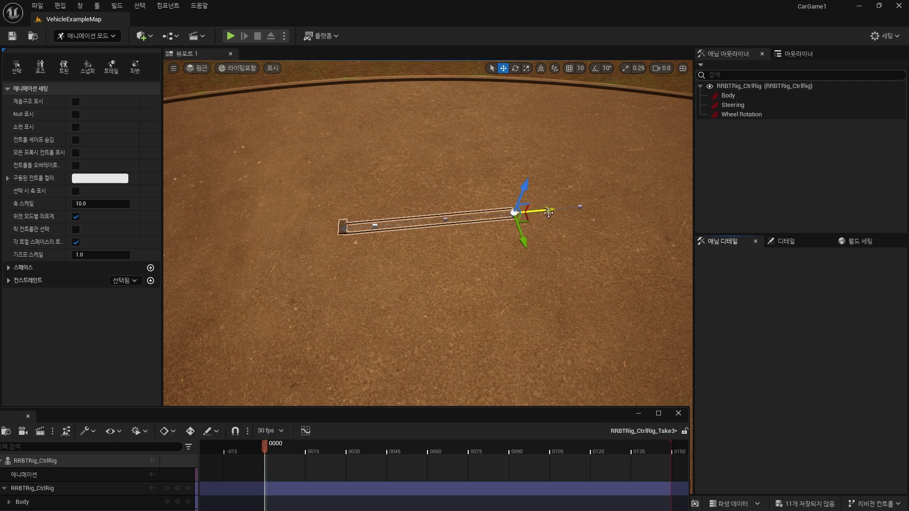
drag(577, 210, 663, 202)
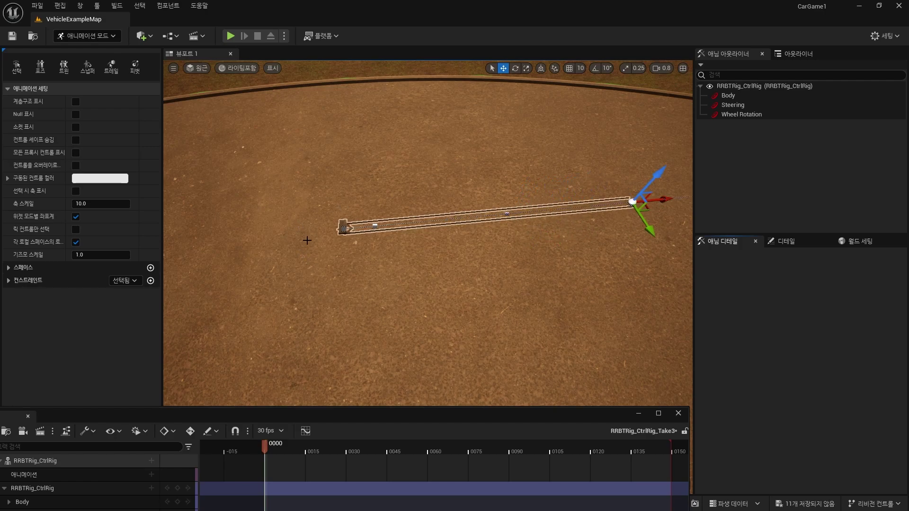
scroll(307, 241, up, 2)
key(F11)
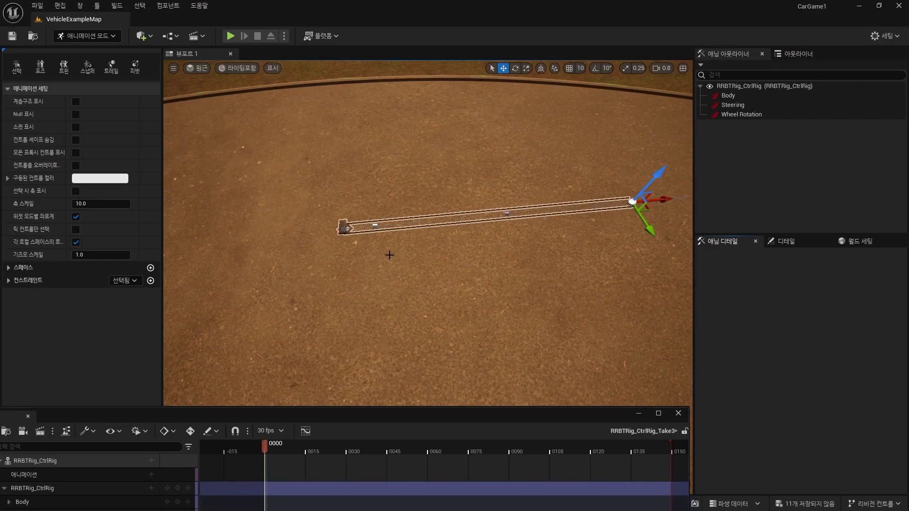
right_drag(426, 237, 426, 213)
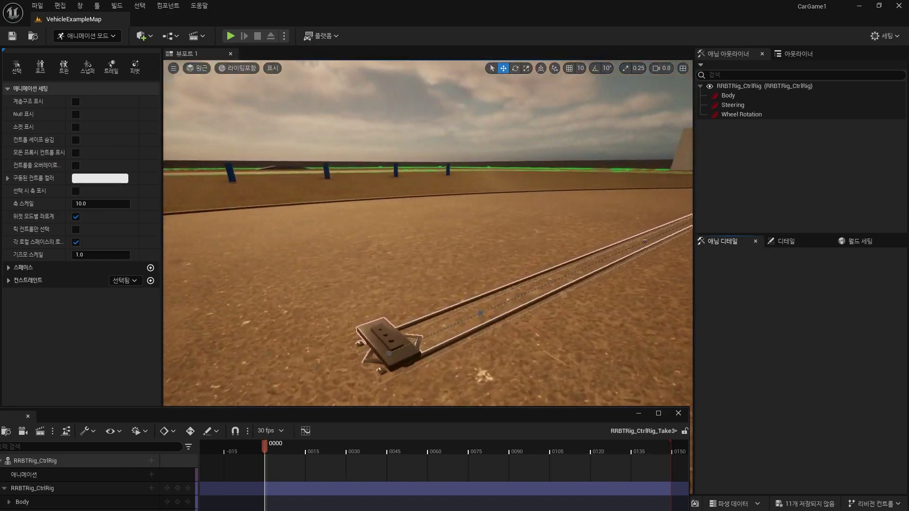
right_drag(388, 255, 403, 275)
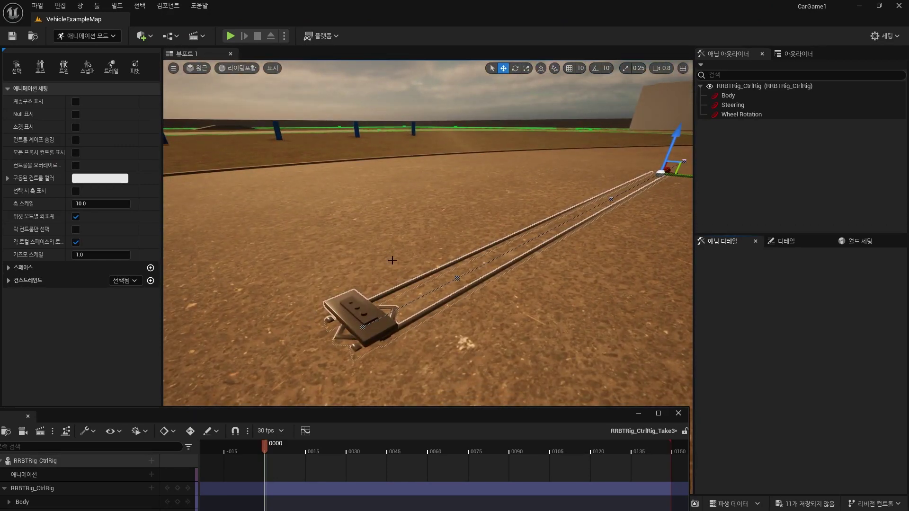
right_drag(624, 237, 644, 223)
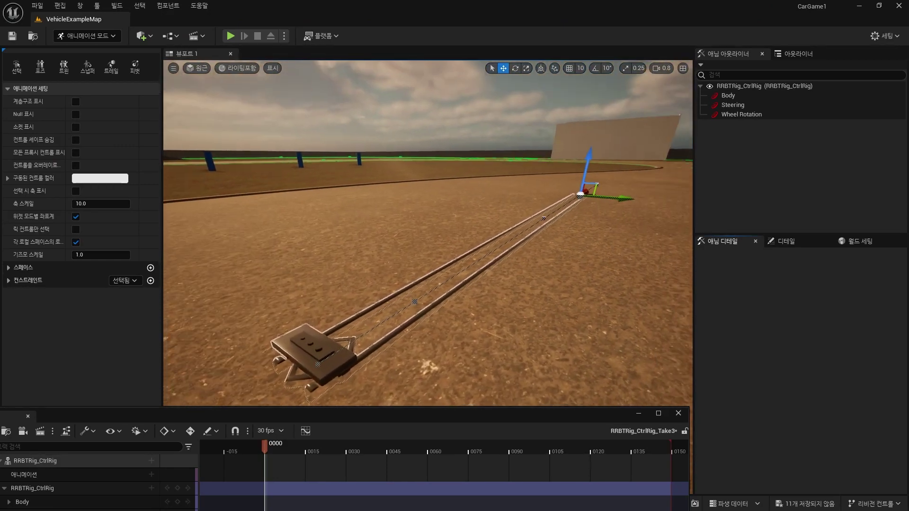
key(ctrl+z)
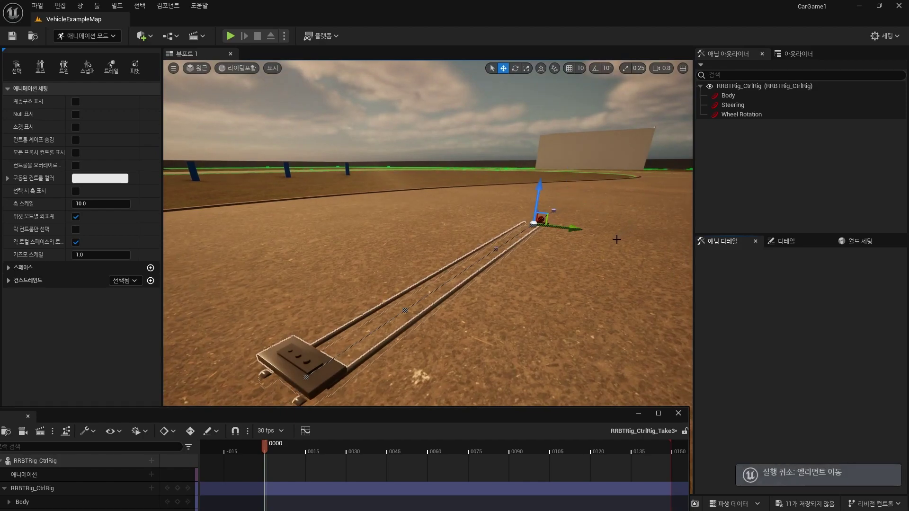
key(ctrl+z)
right_drag(628, 233, 592, 284)
scroll(429, 232, down, 5)
scroll(429, 232, down, 3)
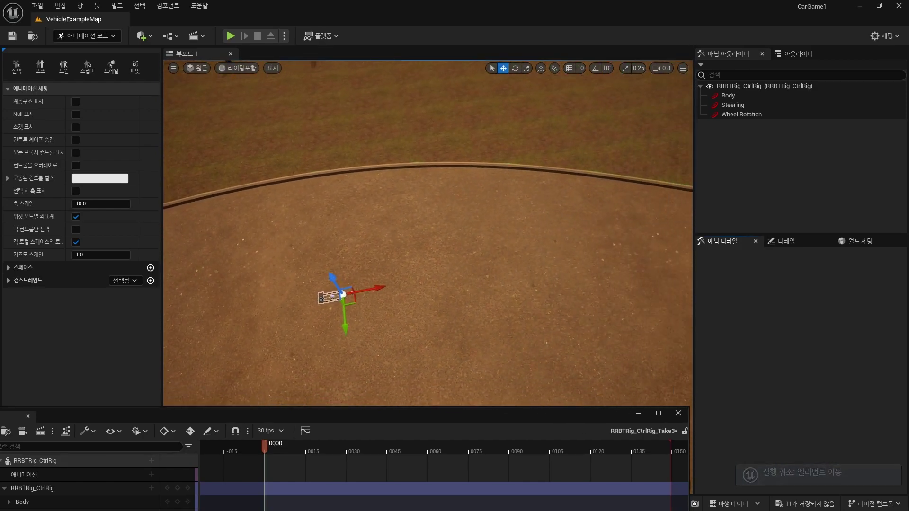
scroll(429, 232, down, 2)
- Alt-drag the end spline point repeatedly to add points along the track toward the bend
right_drag(350, 279, 349, 266)
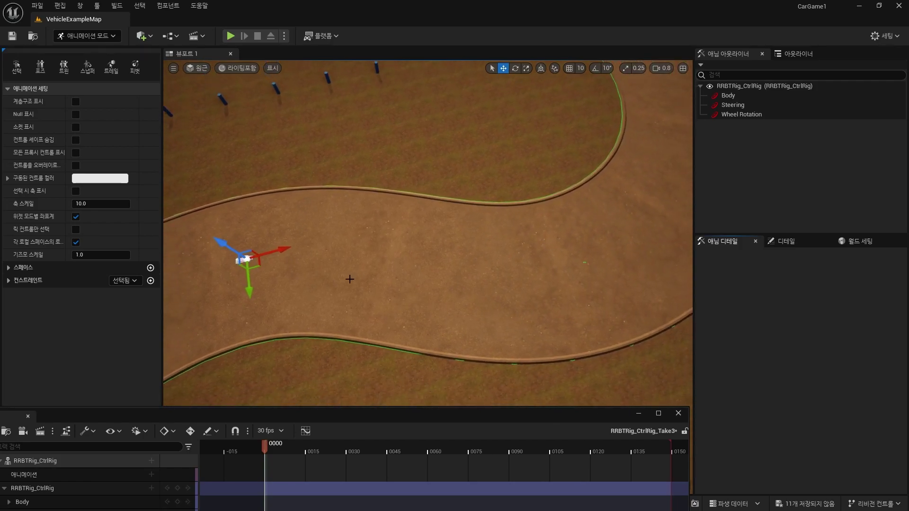
drag(258, 264, 343, 261)
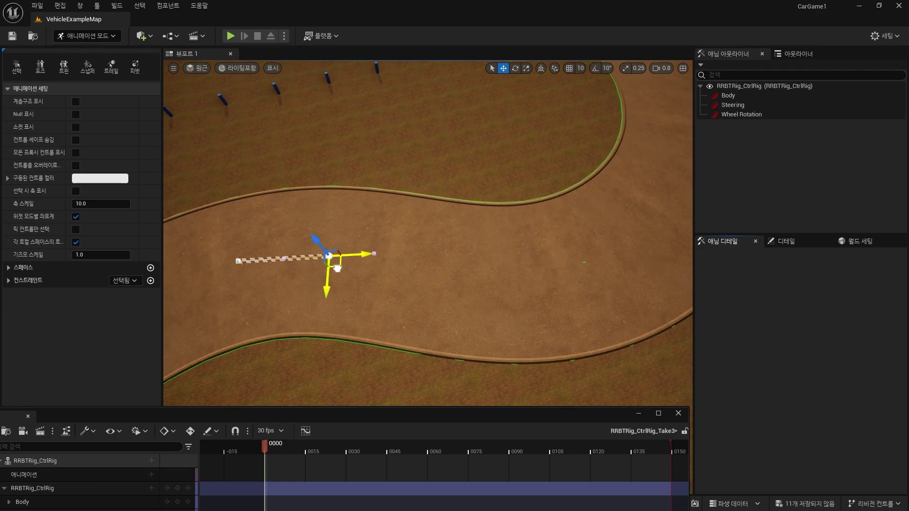
mouse_move(338, 269)
mouse_down()
mouse_move(418, 268)
mouse_move(424, 280)
mouse_up()
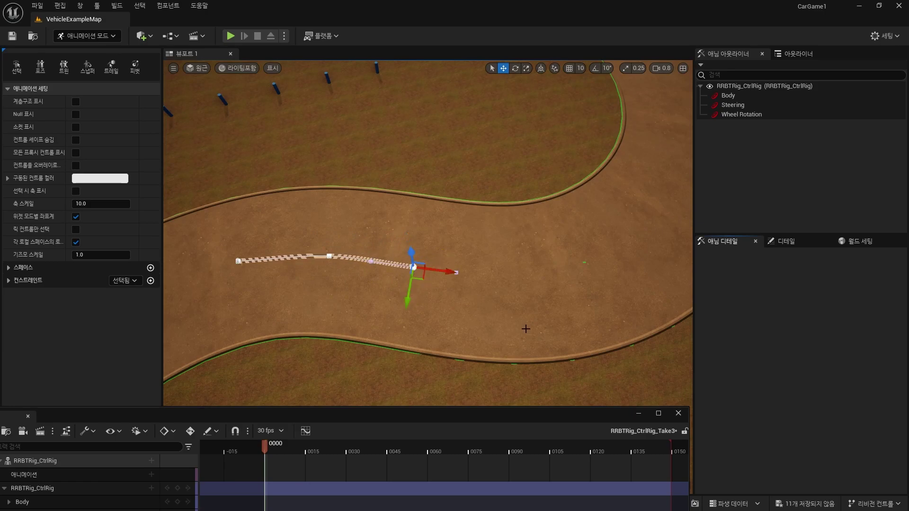
drag(421, 281, 535, 287)
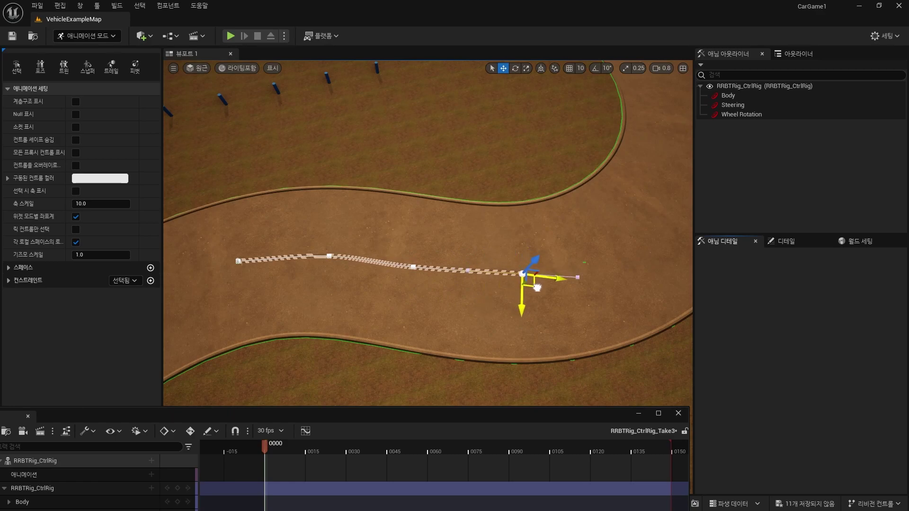
right_drag(535, 287, 535, 287)
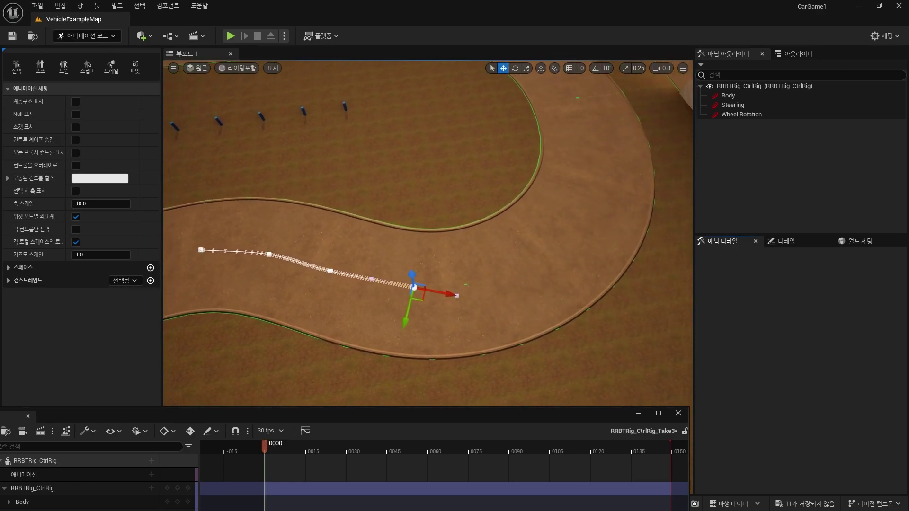
right_drag(556, 339, 556, 339)
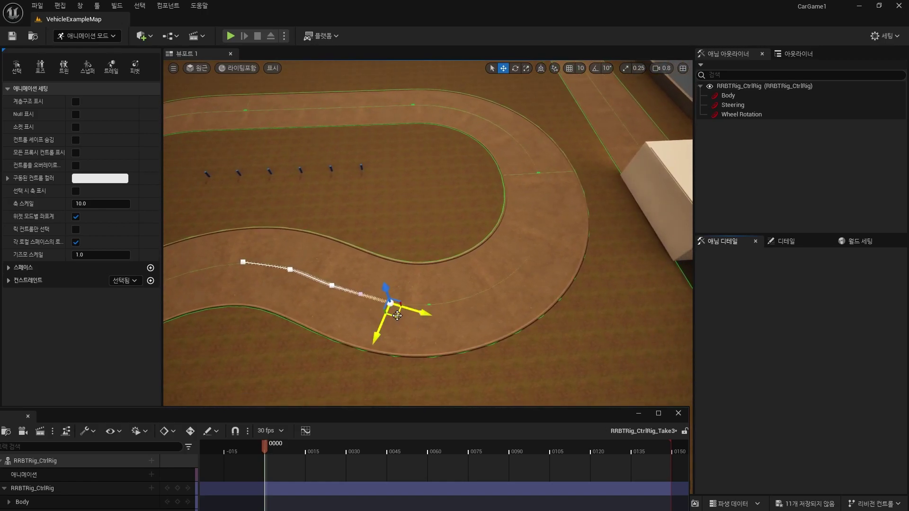
right_drag(406, 305, 406, 305)
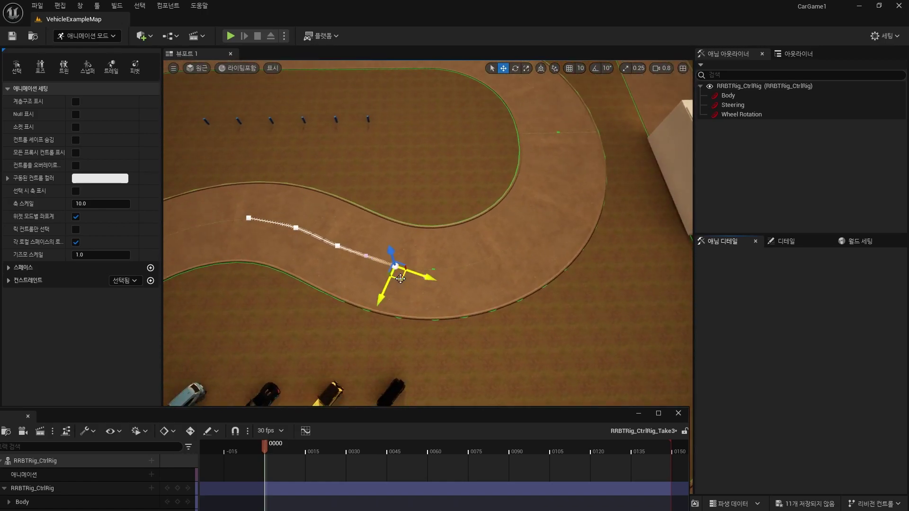
drag(400, 279, 412, 274)
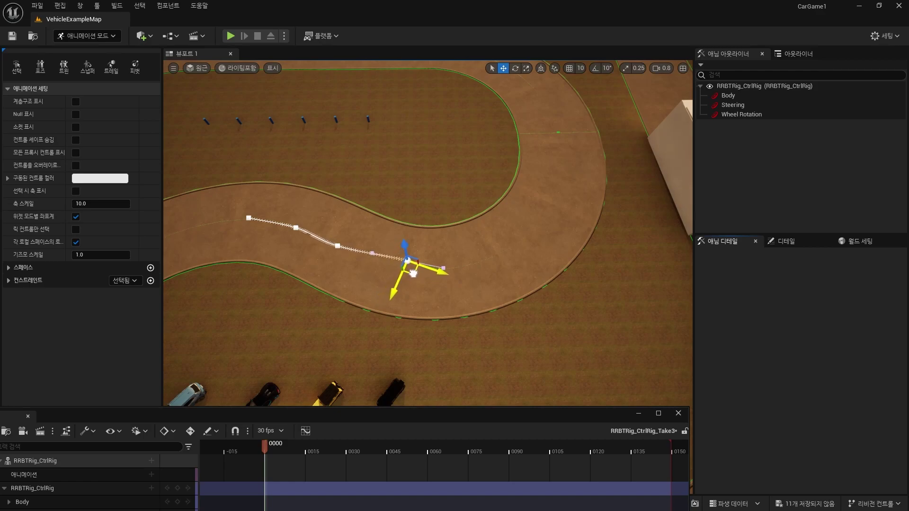
right_drag(412, 271, 412, 270)
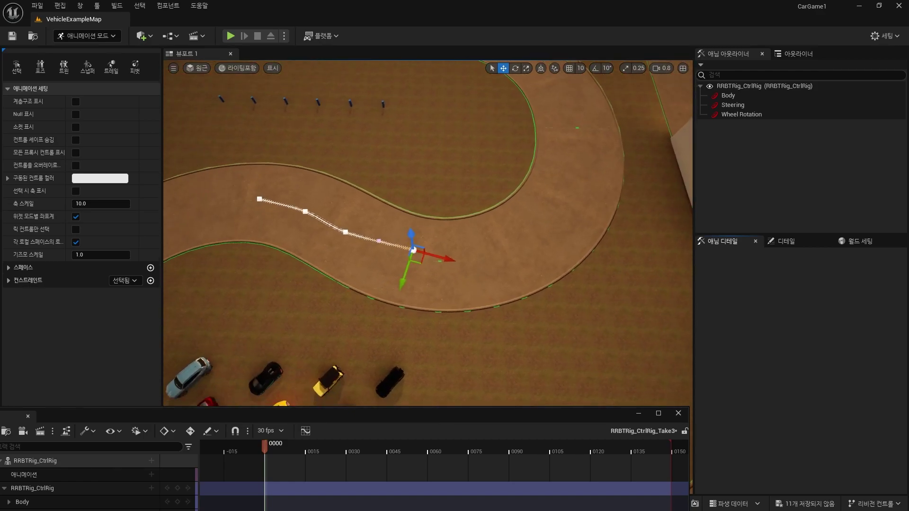
mouse_move(422, 261)
mouse_down()
mouse_move(490, 257)
mouse_move(544, 225)
mouse_up()
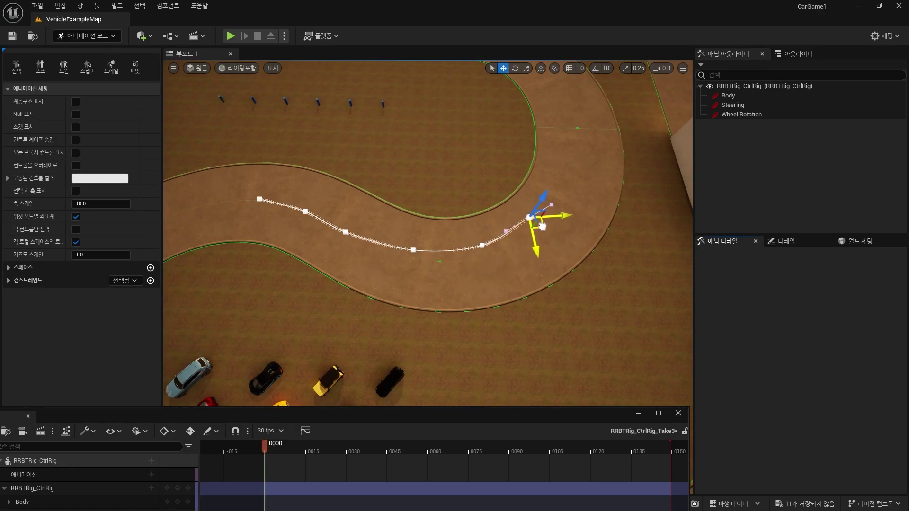
mouse_move(545, 225)
right_down()
mouse_move(426, 223)
mouse_move(375, 322)
right_up()
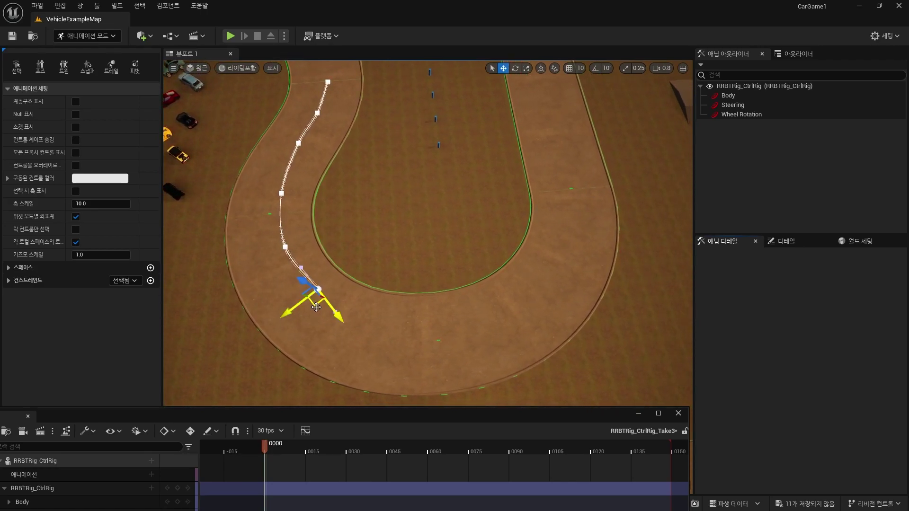
- Add spline points down around the U-bend, up the far side and along the straight
mouse_move(315, 306)
mouse_down()
mouse_move(373, 342)
mouse_move(449, 341)
mouse_up()
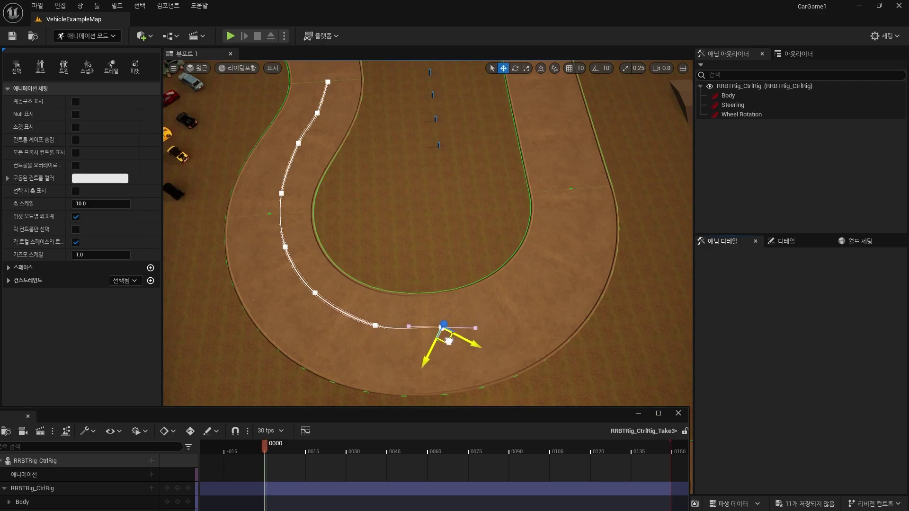
mouse_move(451, 339)
mouse_down()
mouse_move(537, 316)
mouse_move(565, 264)
mouse_up()
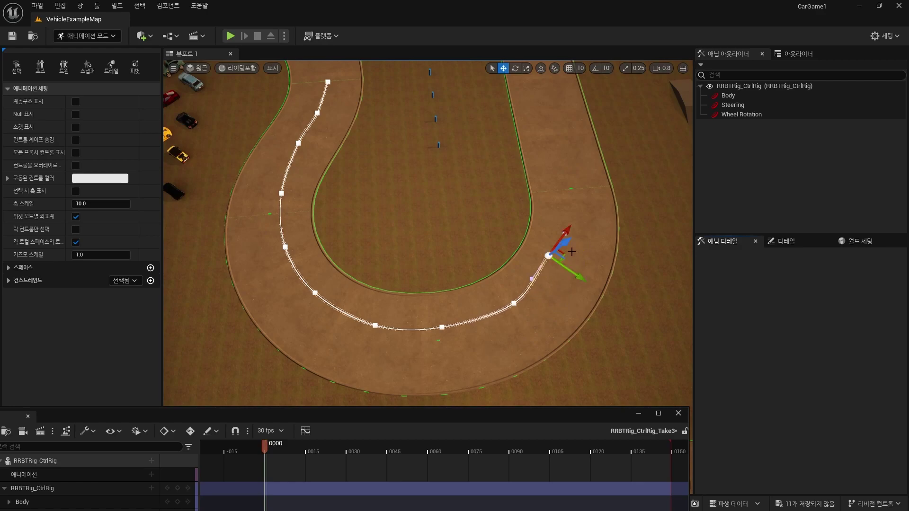
right_drag(615, 264, 592, 266)
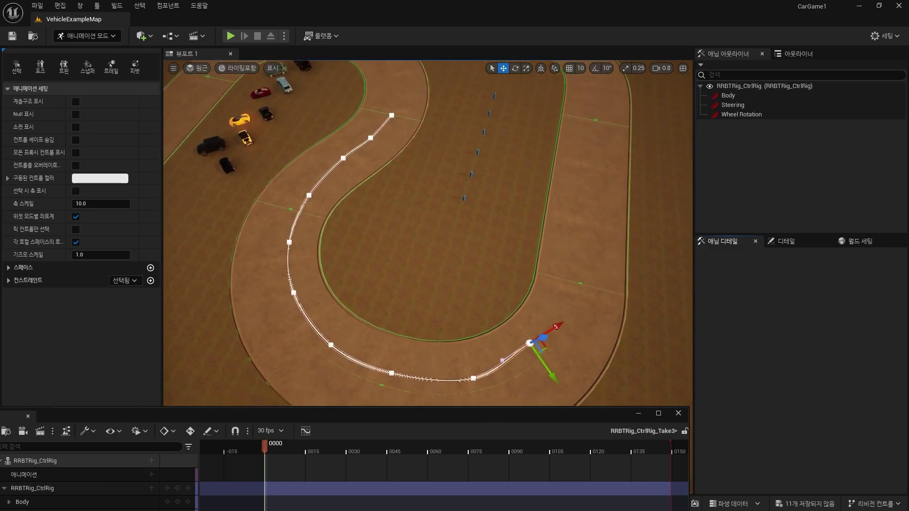
right_drag(486, 344, 486, 344)
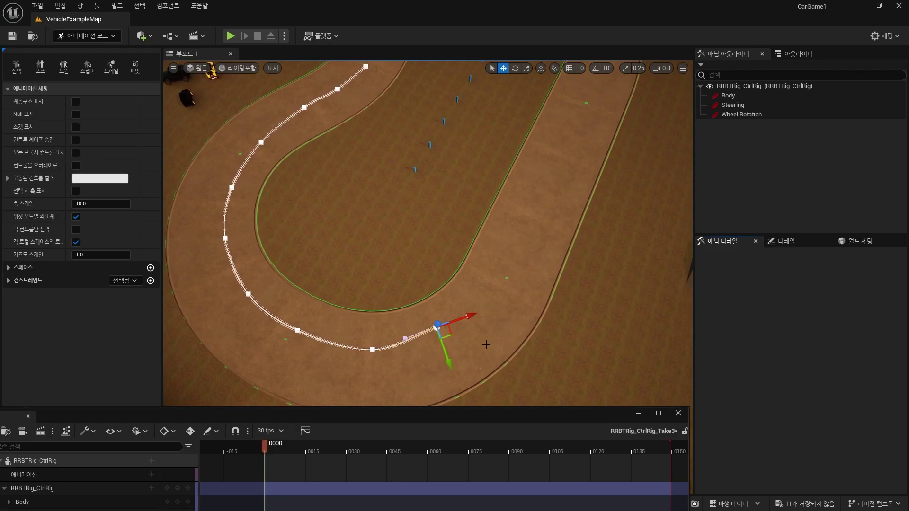
mouse_move(454, 333)
mouse_down()
mouse_move(512, 297)
mouse_move(539, 228)
mouse_up()
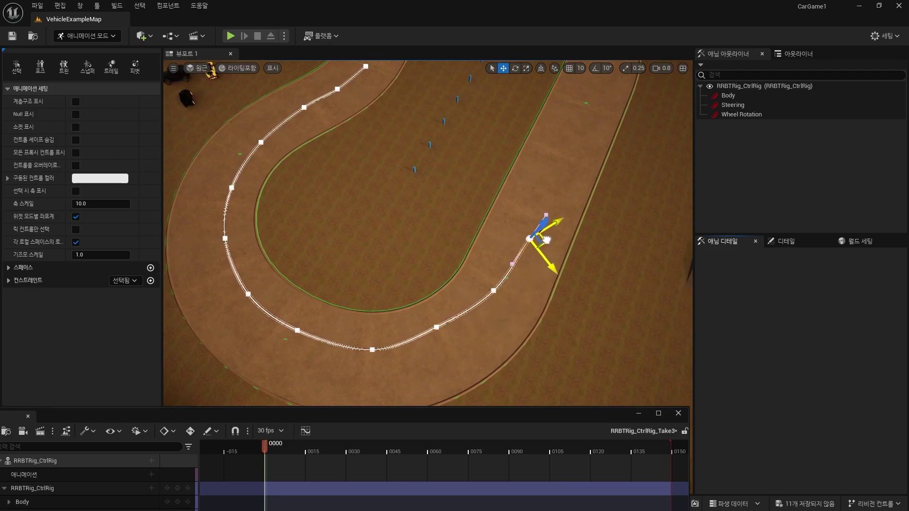
mouse_move(539, 227)
right_down()
mouse_move(524, 289)
mouse_move(497, 279)
right_up()
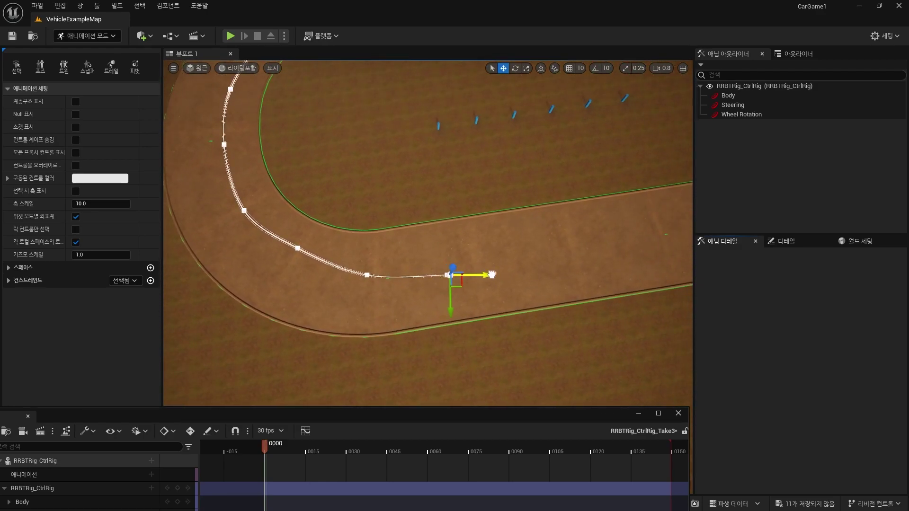
mouse_move(484, 275)
mouse_down()
mouse_move(575, 273)
mouse_move(565, 270)
mouse_up()
right_drag(433, 328, 434, 328)
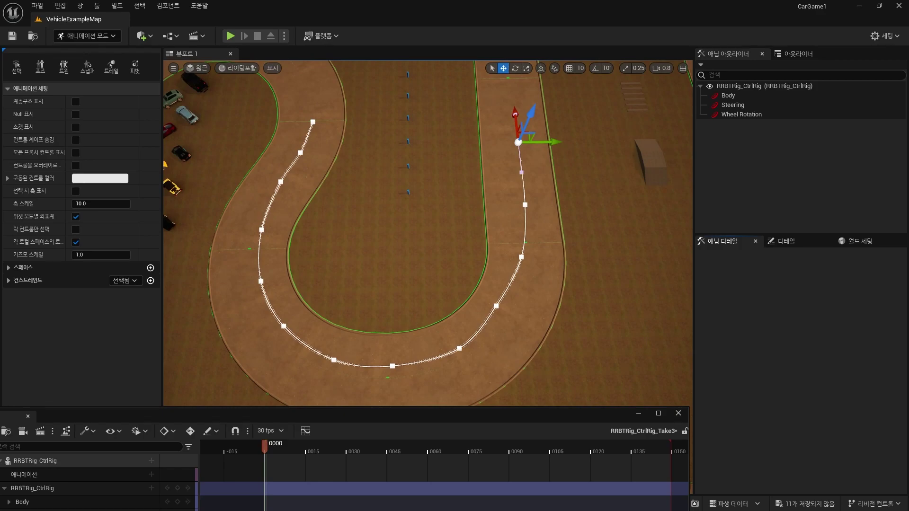
right_drag(516, 214, 488, 197)
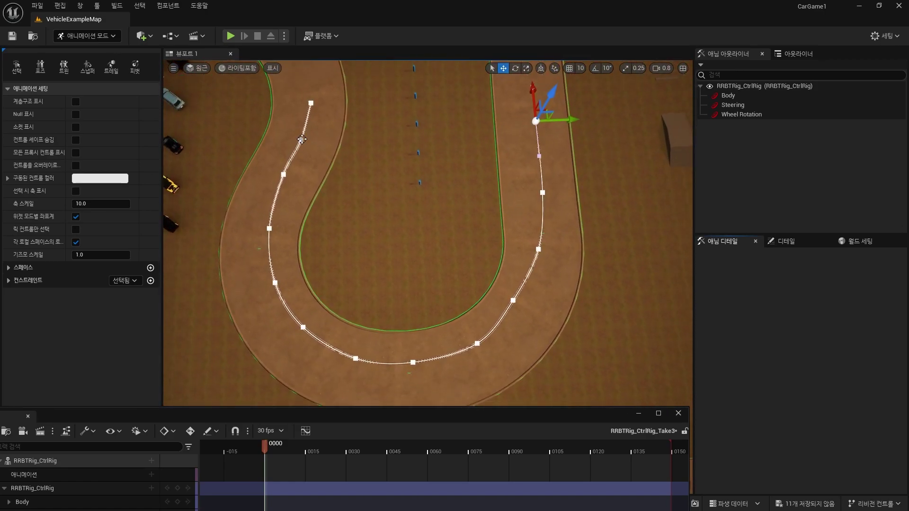
- Select a lower spline point and shift it left so the path bends with the road
click(301, 139)
right_drag(357, 166, 357, 166)
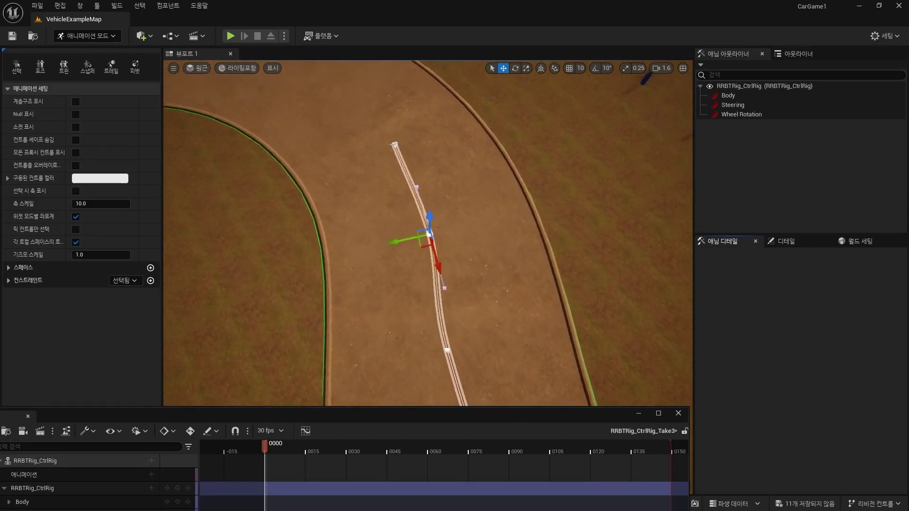
right_drag(448, 235, 448, 235)
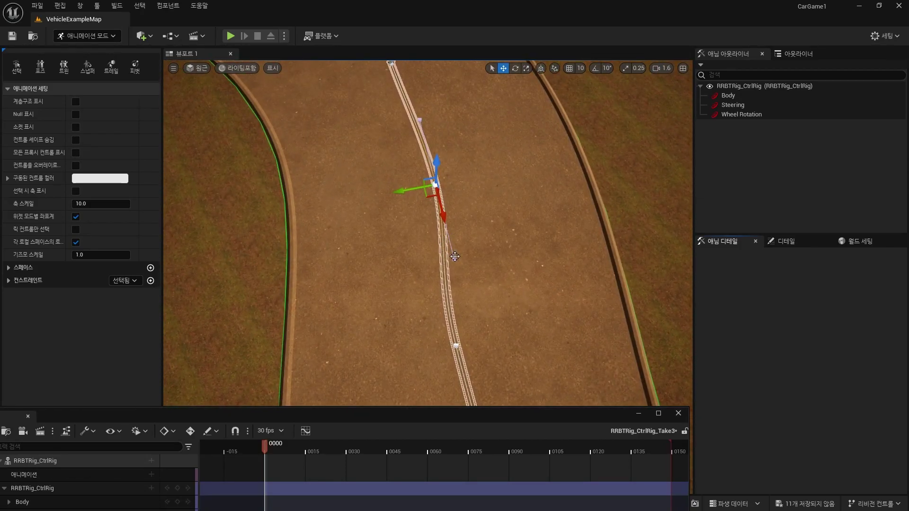
click(454, 256)
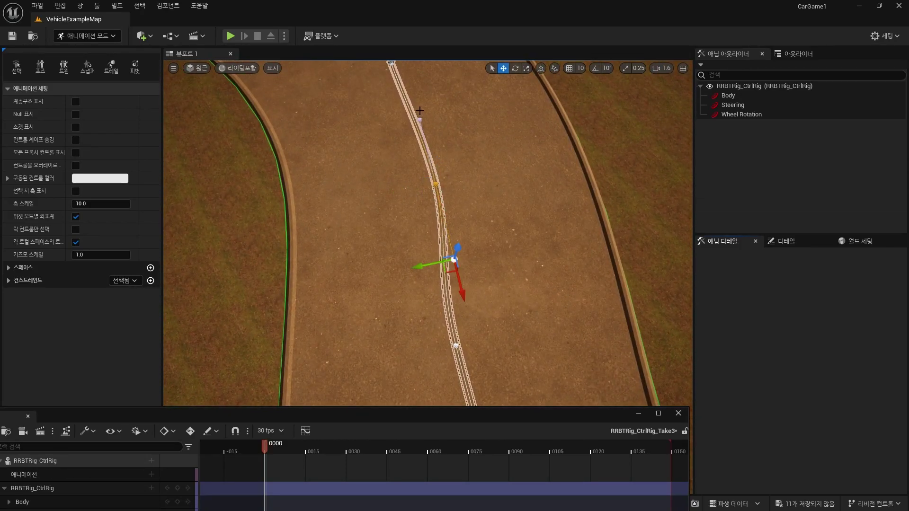
key(ctrl+z)
click(455, 257)
mouse_move(446, 271)
mouse_down()
mouse_move(416, 268)
mouse_move(441, 279)
mouse_up()
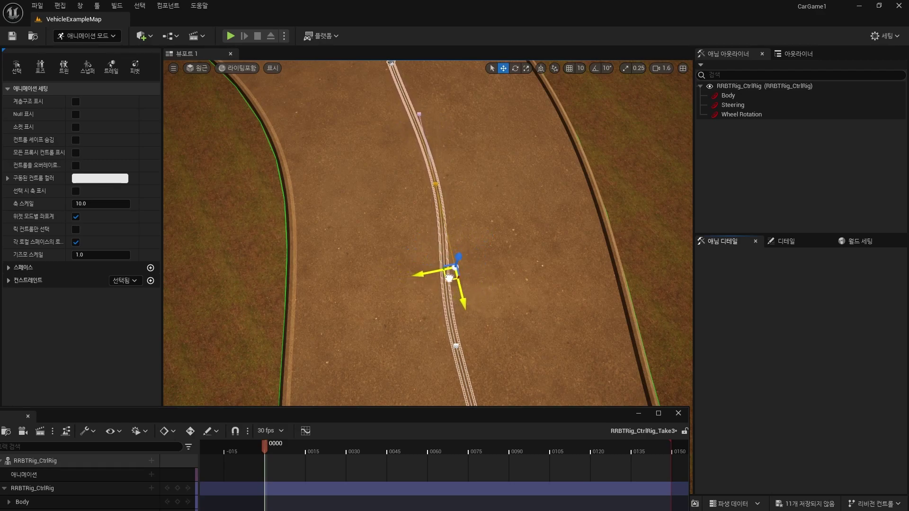
drag(451, 279, 446, 279)
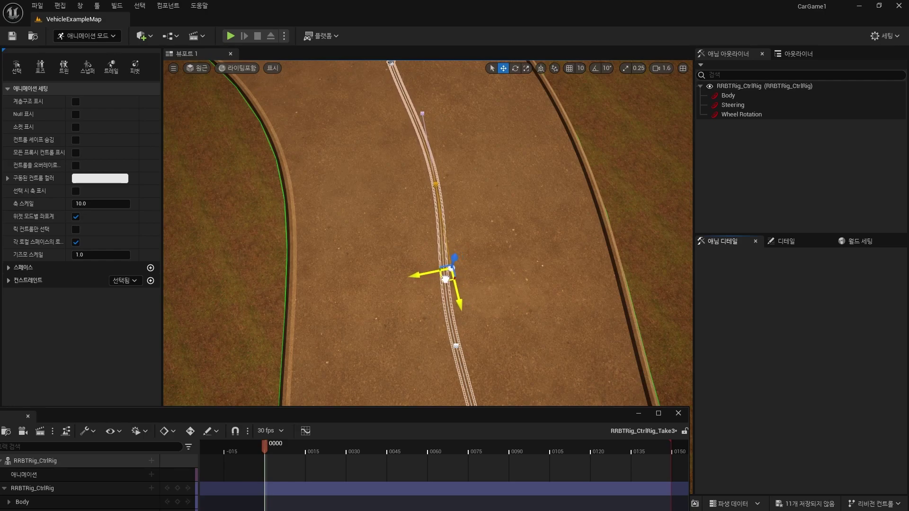
right_drag(497, 282, 490, 298)
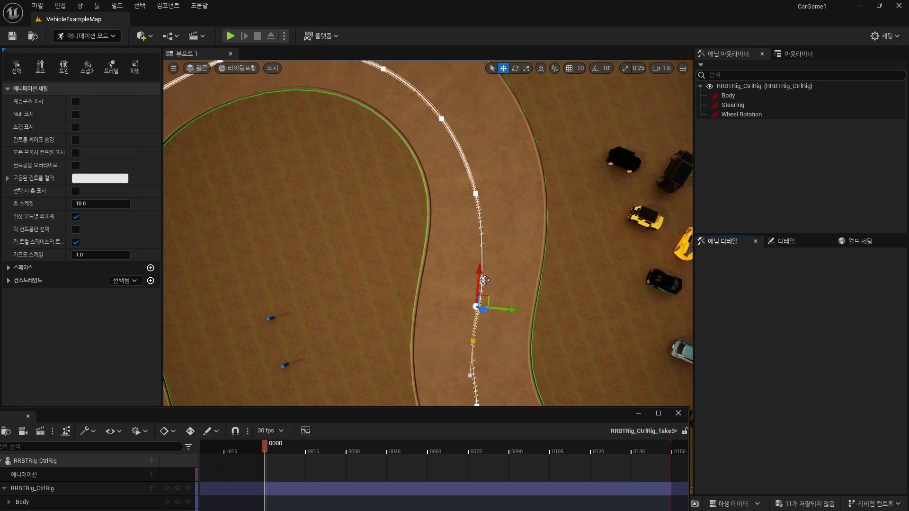
- Move several spline points up and down to sit on the road's centre
drag(485, 281, 493, 262)
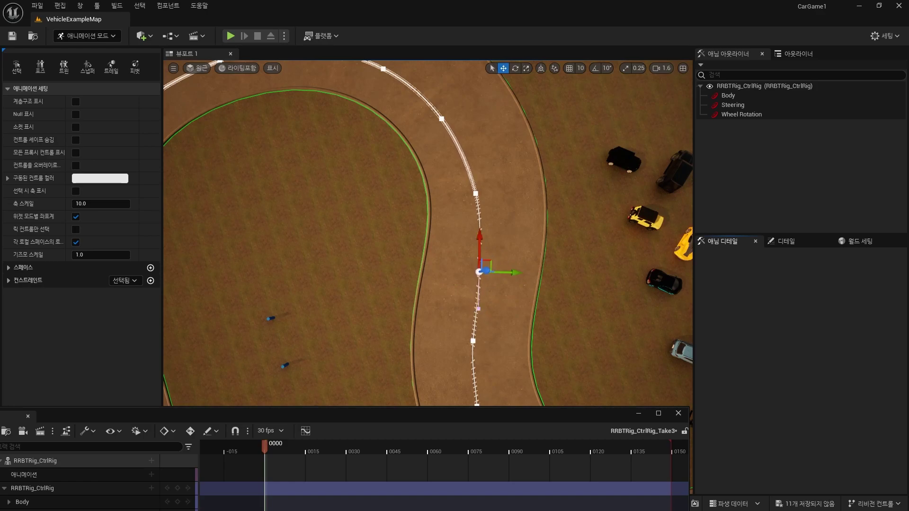
drag(479, 310, 486, 299)
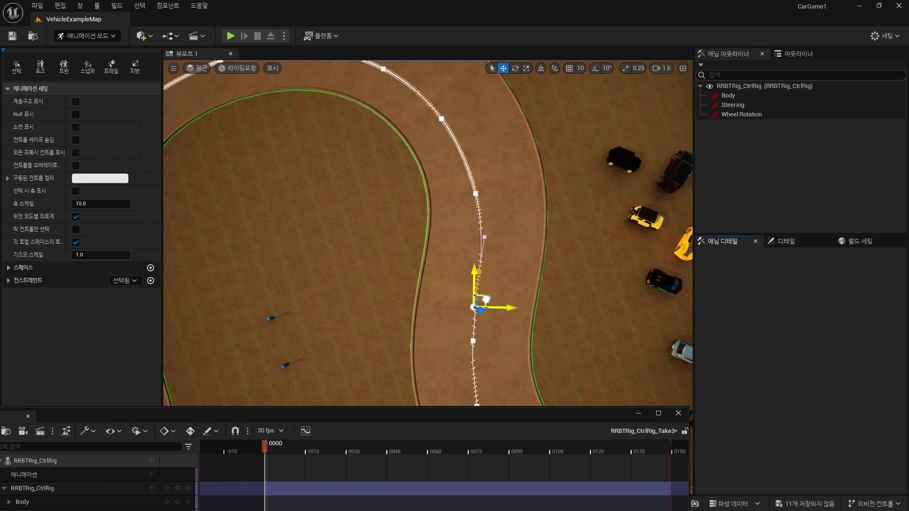
click(476, 194)
right_drag(497, 178, 402, 180)
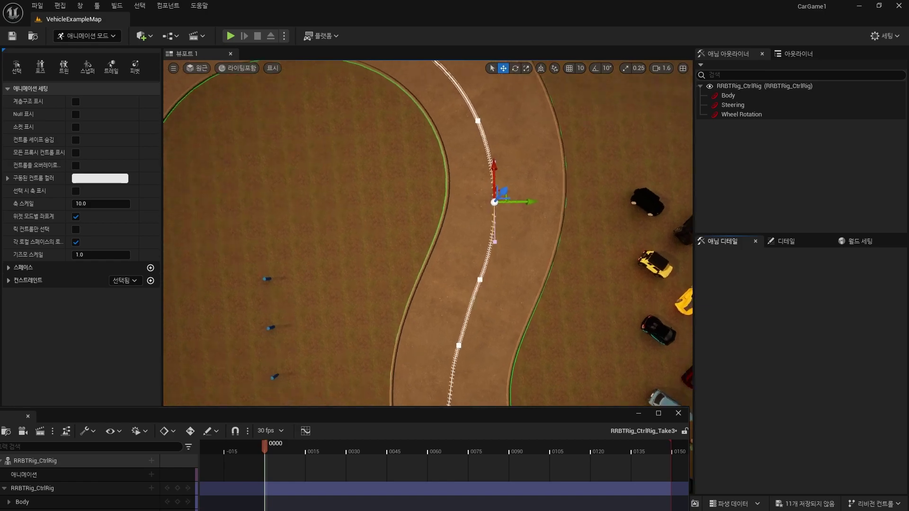
right_drag(532, 199, 521, 180)
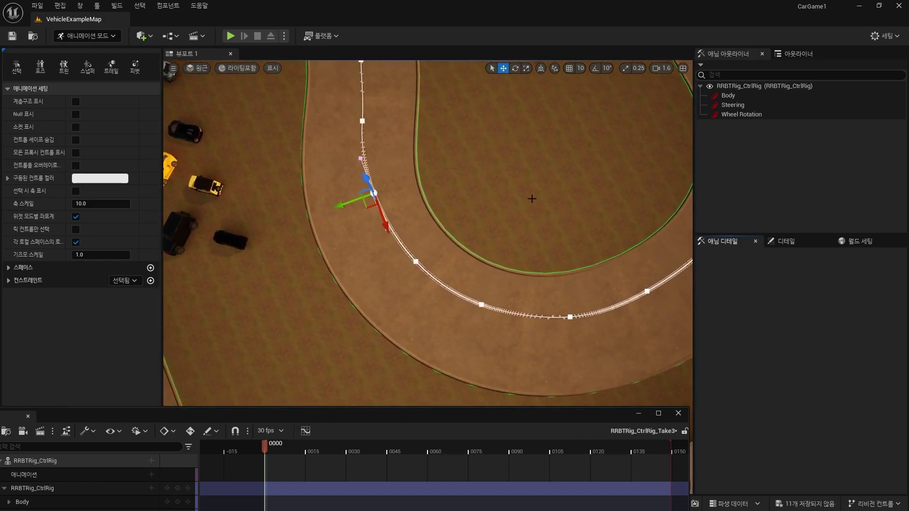
click(416, 261)
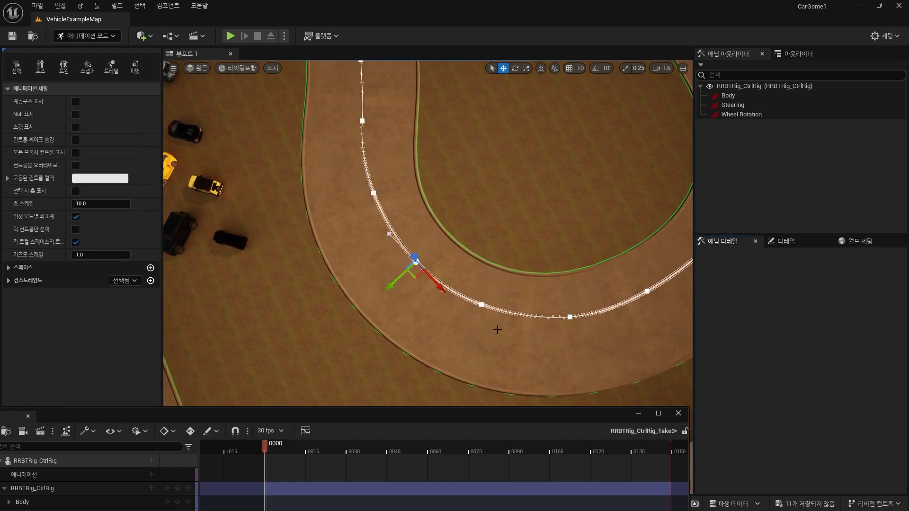
click(481, 307)
scroll(482, 246, down, 5)
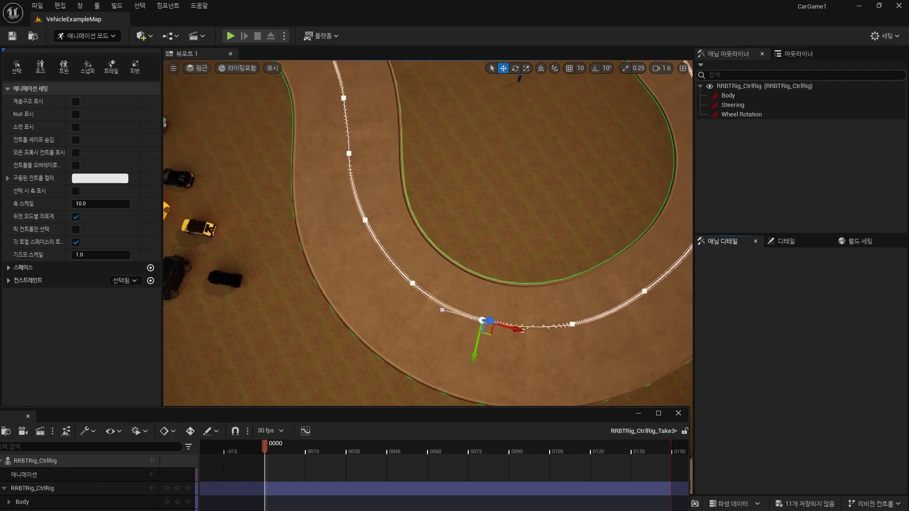
click(325, 160)
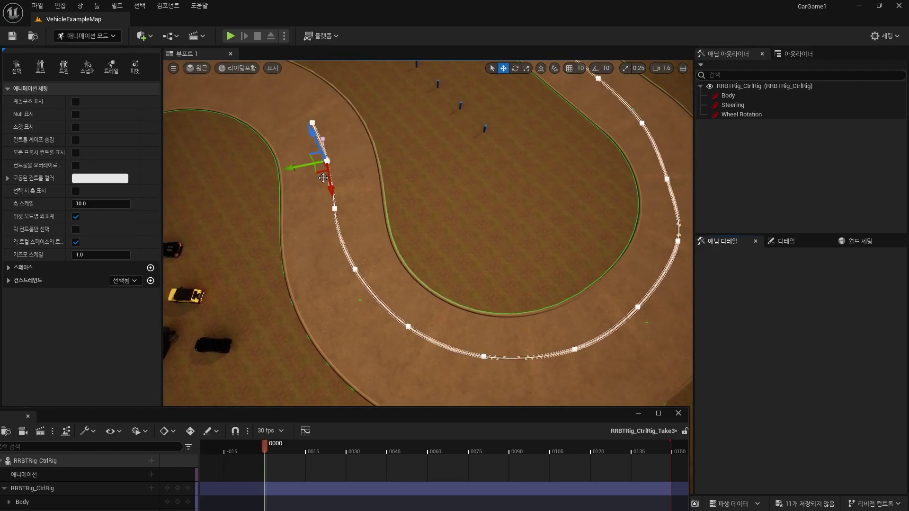
click(327, 216)
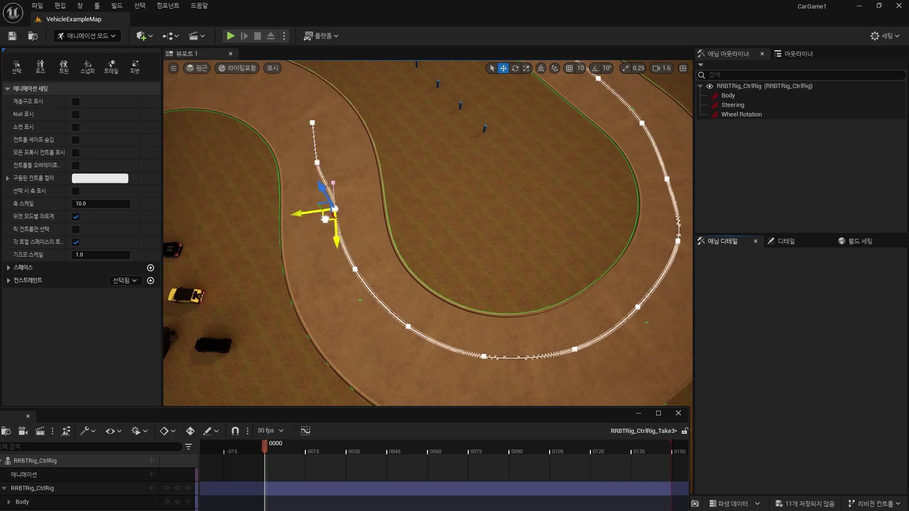
mouse_move(318, 226)
mouse_down()
mouse_move(333, 201)
mouse_move(311, 203)
mouse_up()
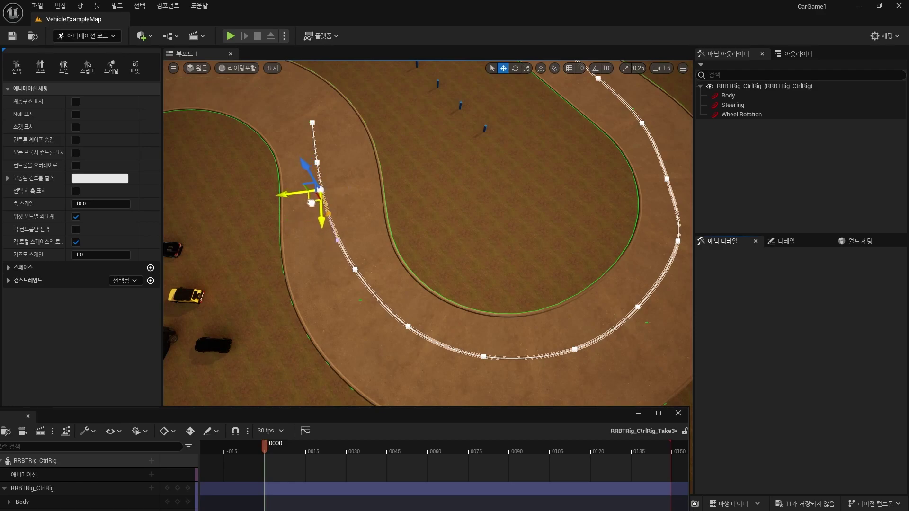
- Shift the curve points up-left and the top spline point slightly left, then deselect
scroll(542, 327, up, 5)
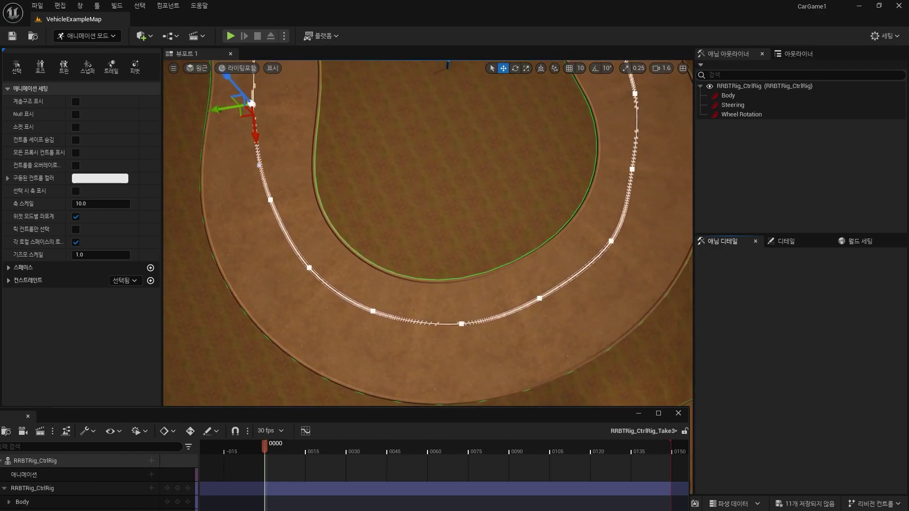
right_drag(428, 232, 412, 244)
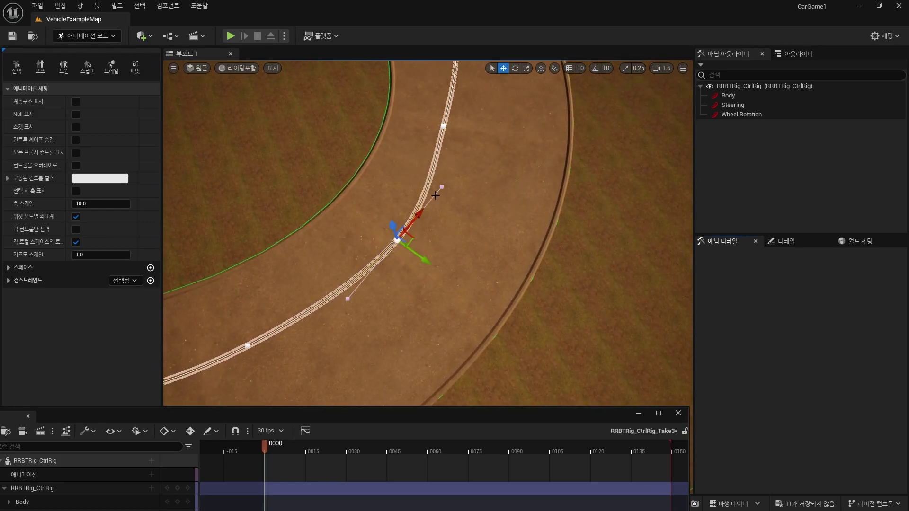
drag(412, 236, 447, 189)
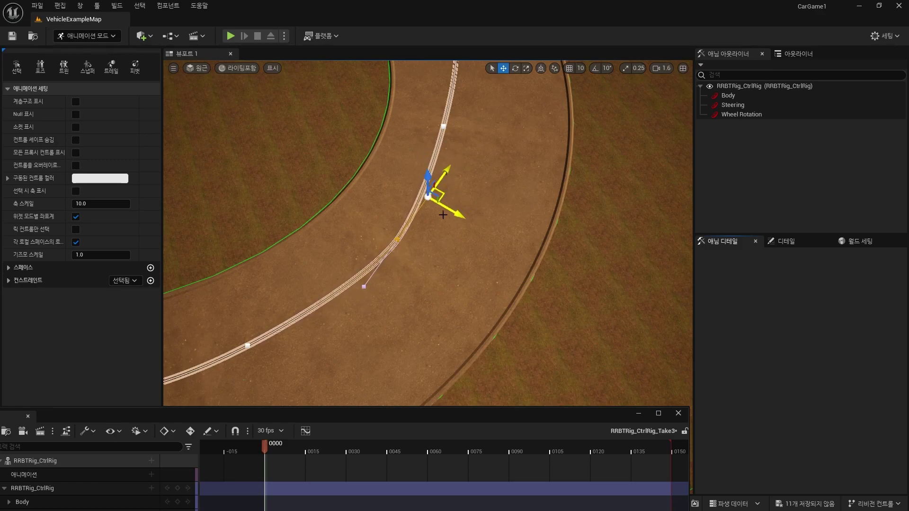
click(398, 238)
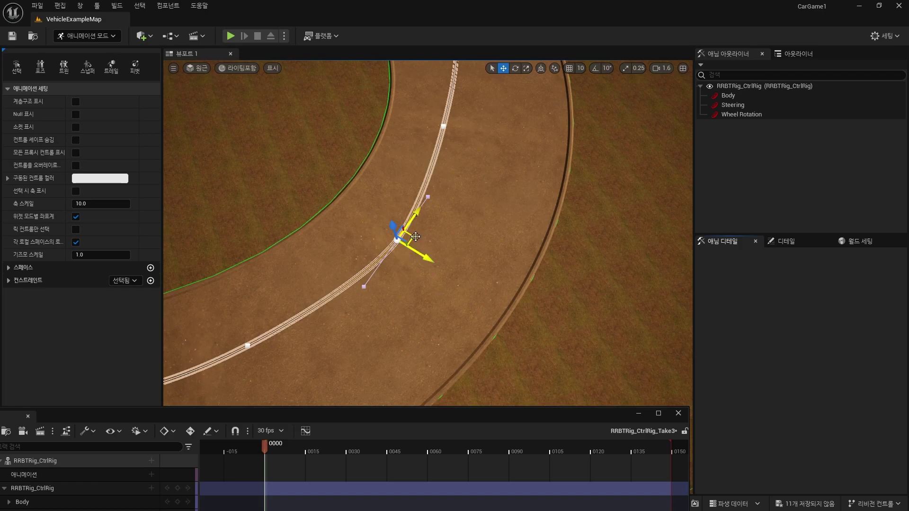
drag(416, 236, 406, 233)
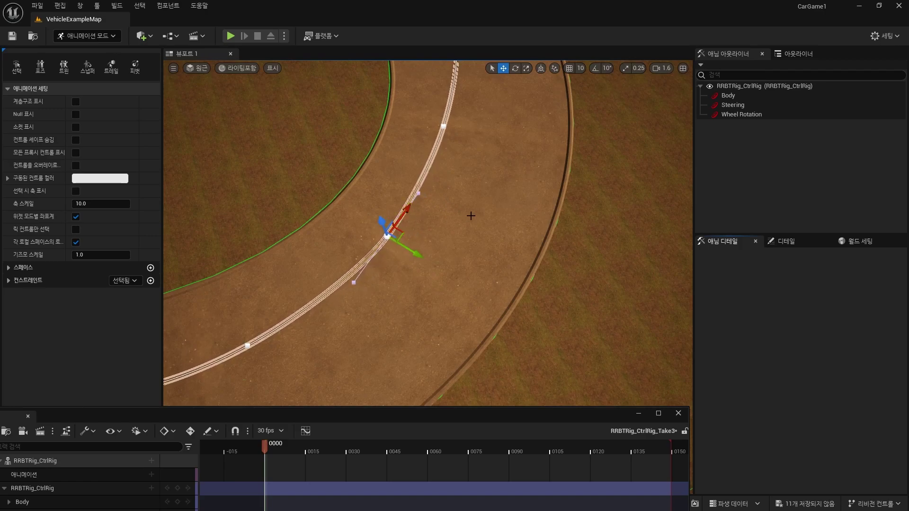
mouse_move(471, 216)
alt+mouse_down()
mouse_move(545, 222)
mouse_move(372, 249)
mouse_move(417, 237)
mouse_move(508, 272)
mouse_move(474, 265)
alt+mouse_up()
click(381, 245)
scroll(415, 137, down, 3)
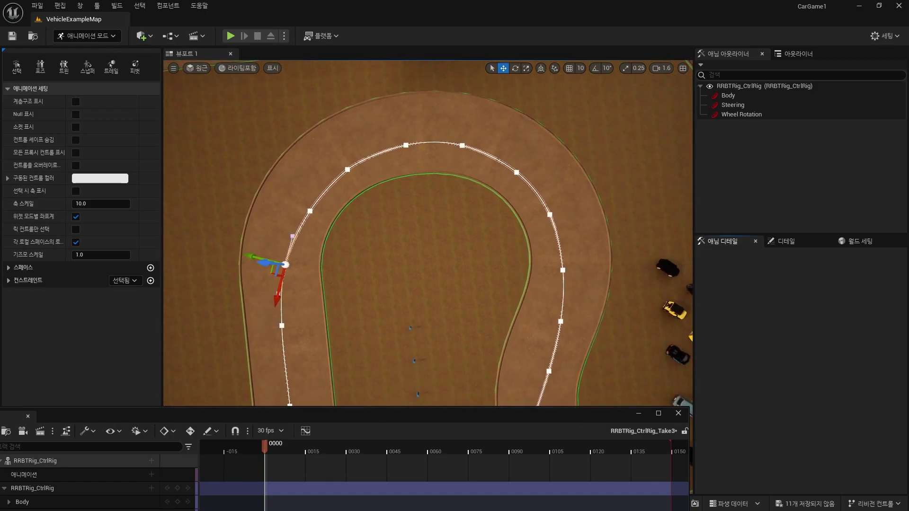
click(418, 143)
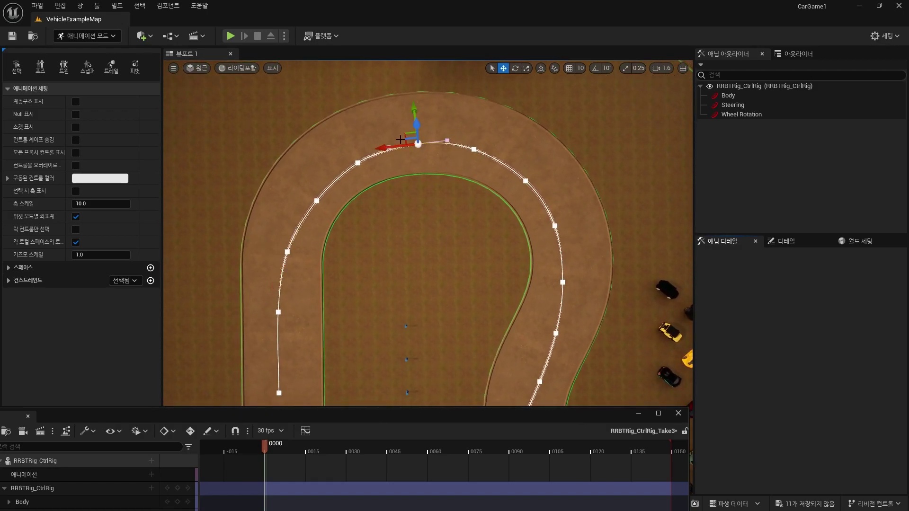
drag(408, 134, 403, 134)
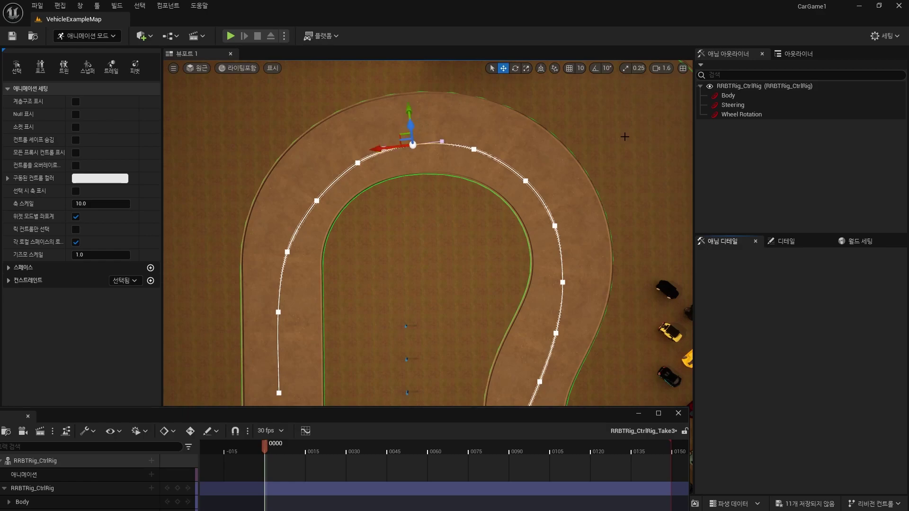
click(573, 230)
- Filter the Outliner by 'rr' and select RRBT_AnimationRail
click(540, 195)
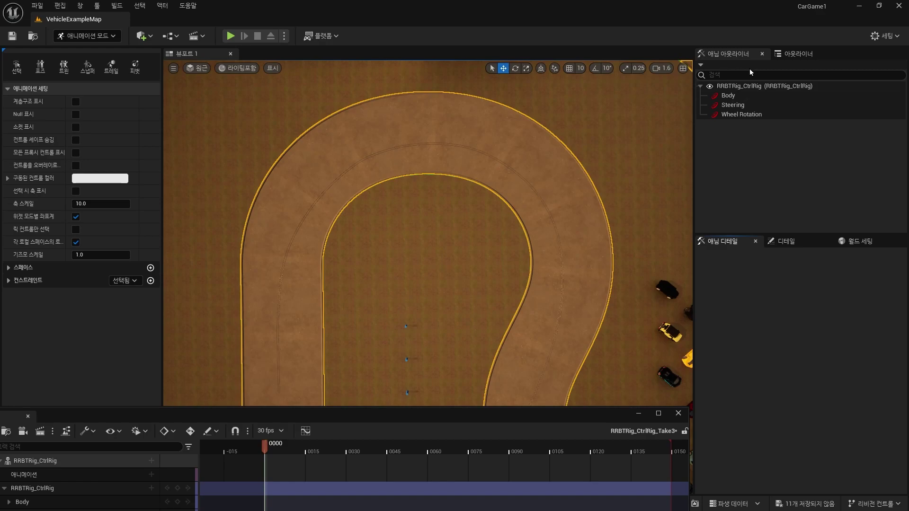
click(798, 53)
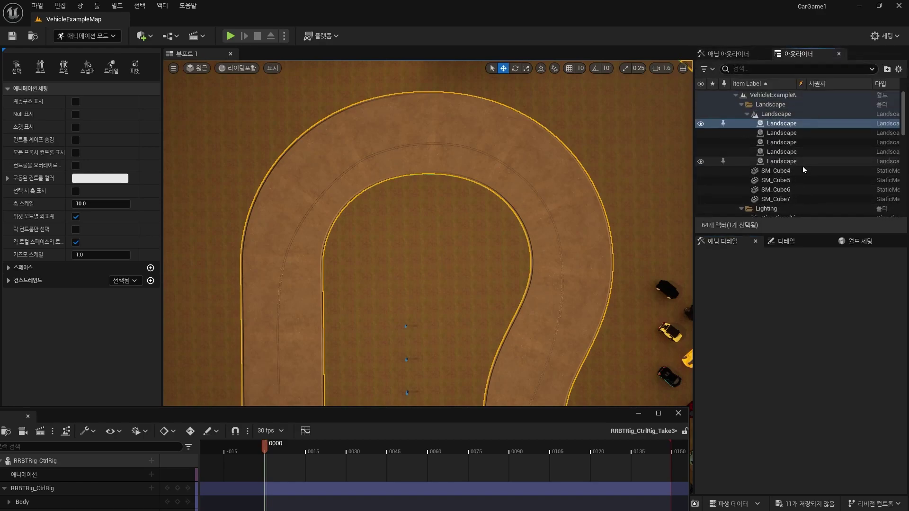
click(758, 69)
text(rr)
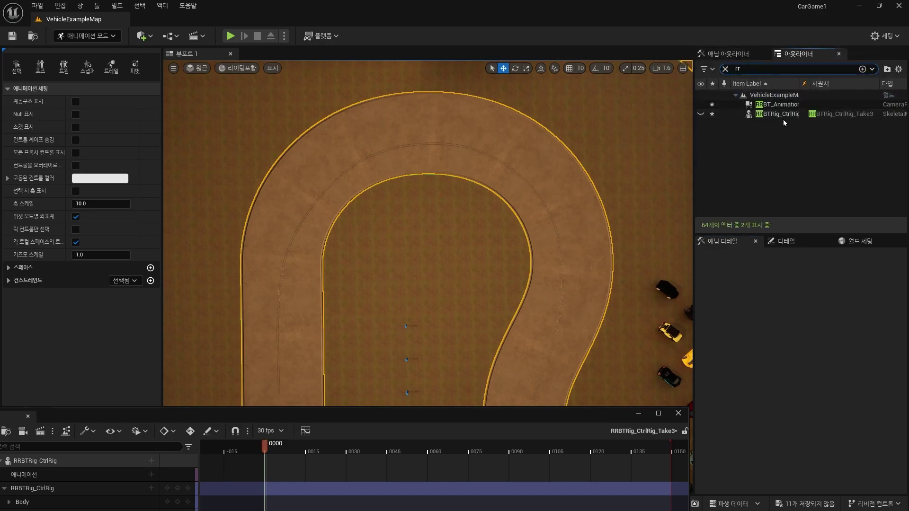
click(777, 104)
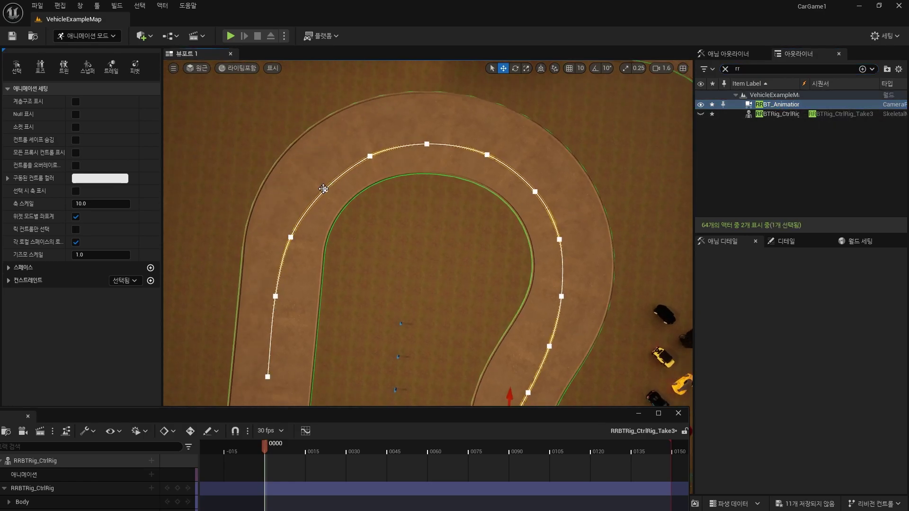
- Nudge a bottom spline point slightly, then reselect RRBT_AnimationRail
click(290, 237)
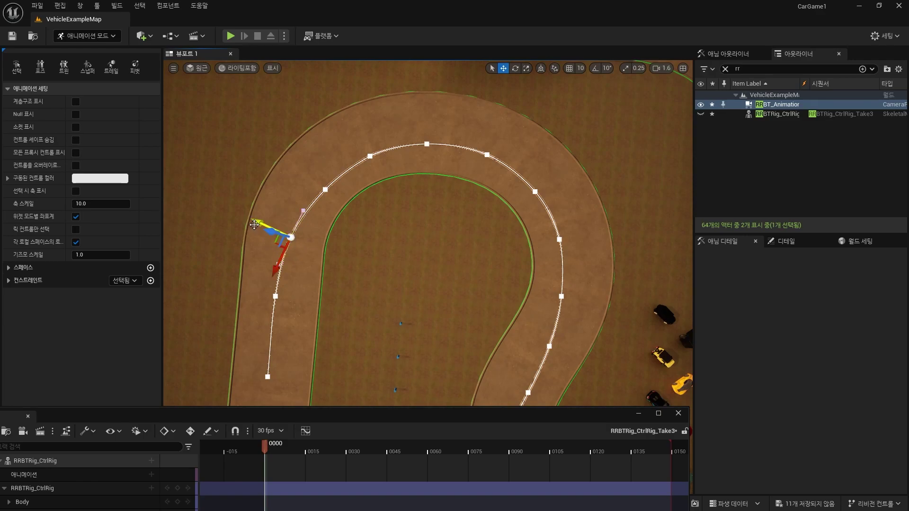
drag(255, 224, 256, 225)
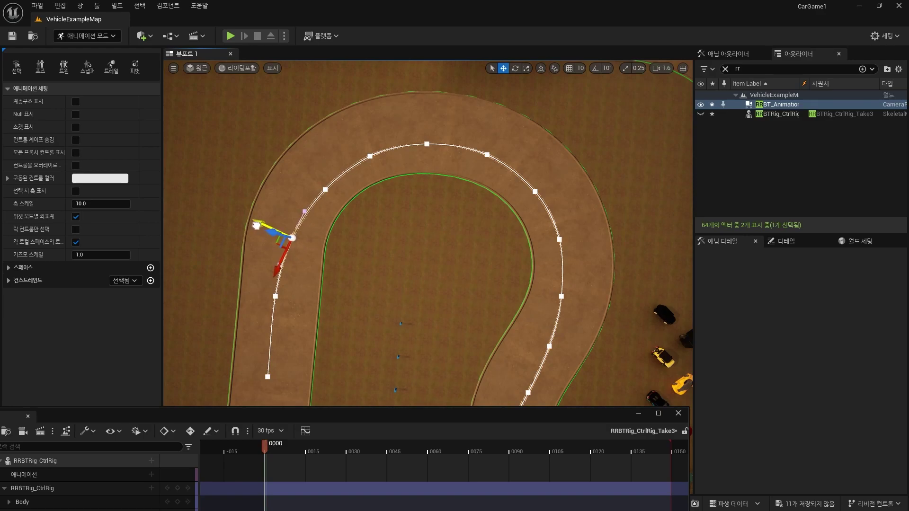
click(410, 288)
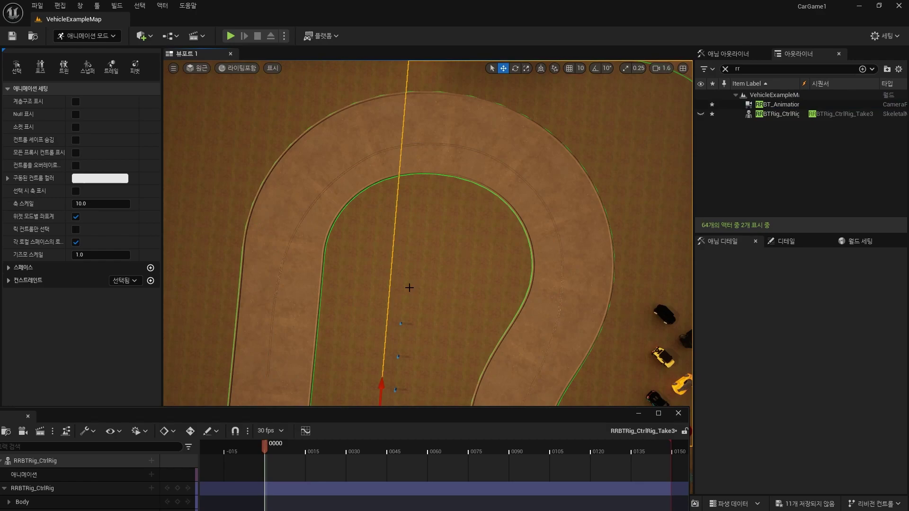
click(784, 115)
click(783, 109)
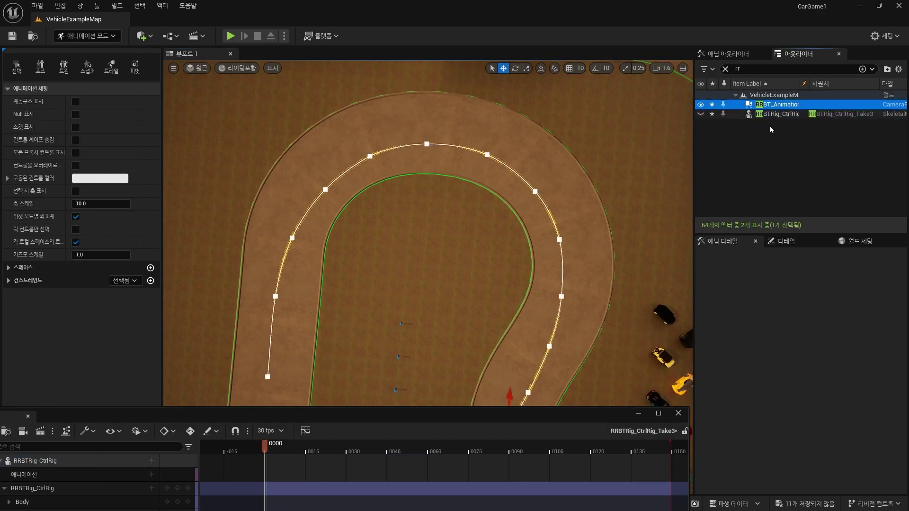
- Frame the animation rail in perspective and unhide RRBTRig_CtrlRig
double_click(783, 108)
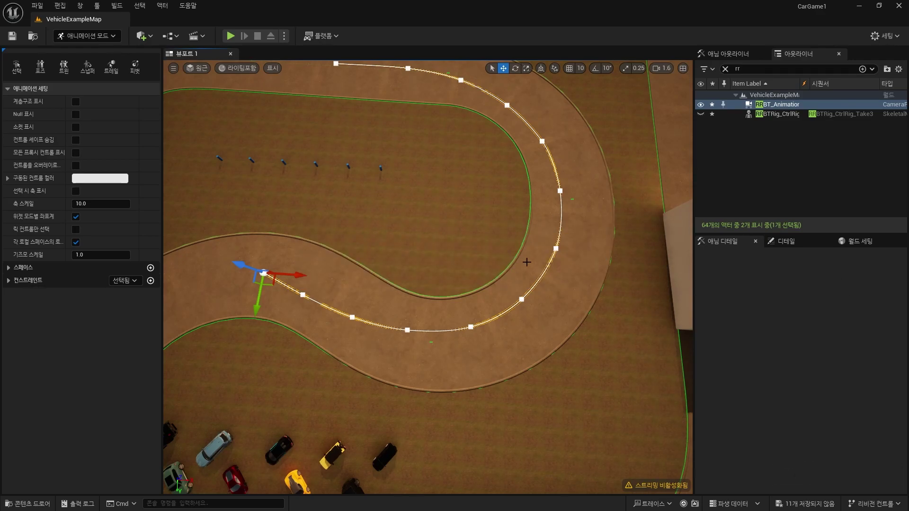
right_drag(580, 286, 582, 265)
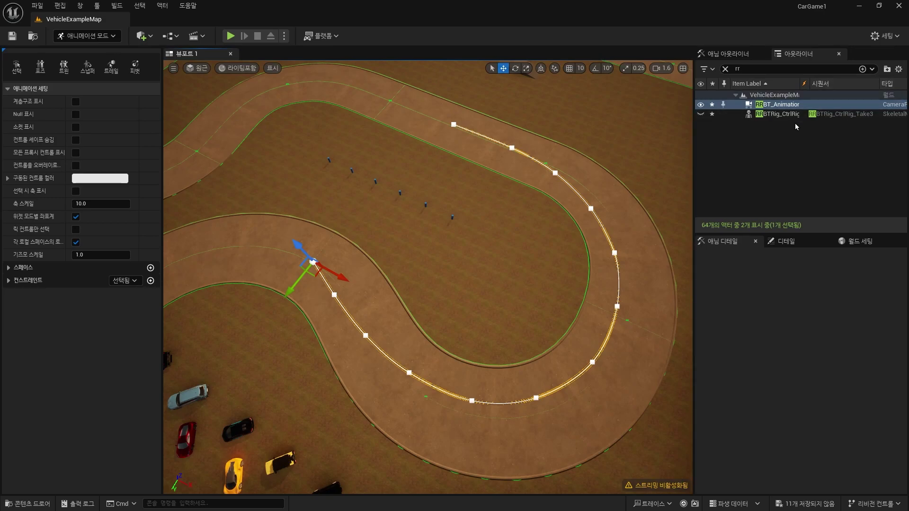
click(780, 115)
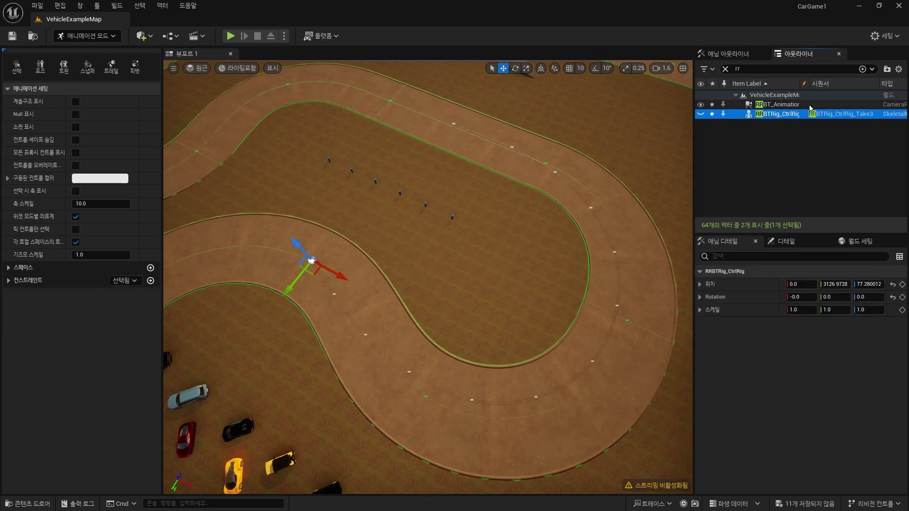
click(701, 114)
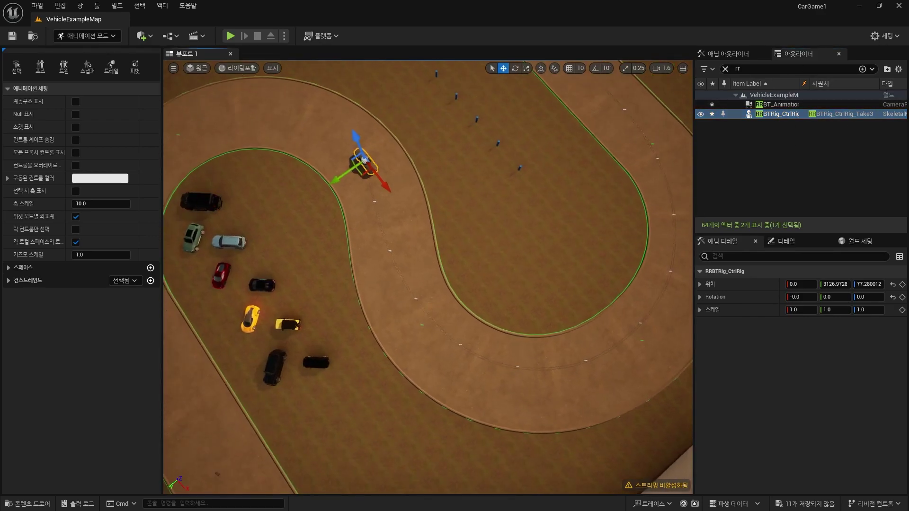
right_drag(571, 392, 545, 360)
- Parent RRBTRig_CtrlRig under RRBT_AnimationRail in the Outliner and focus on the car
click(790, 105)
double_click(791, 105)
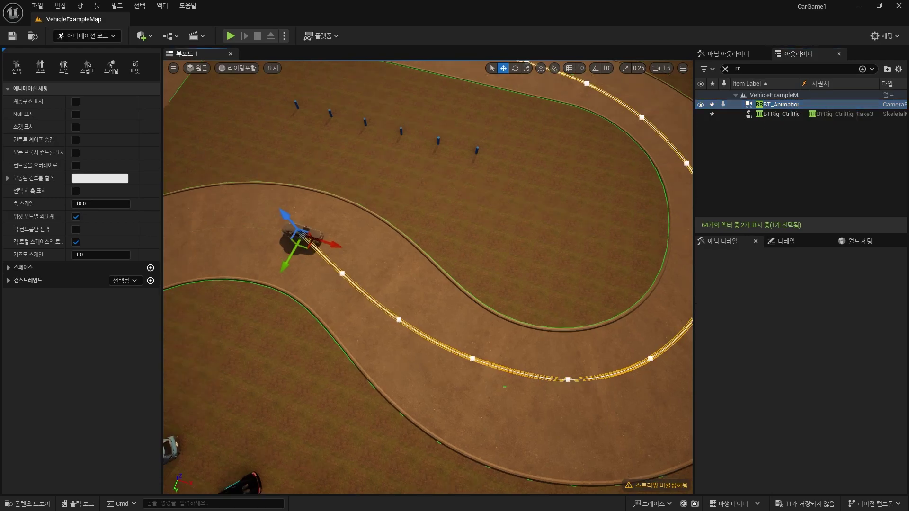
click(786, 114)
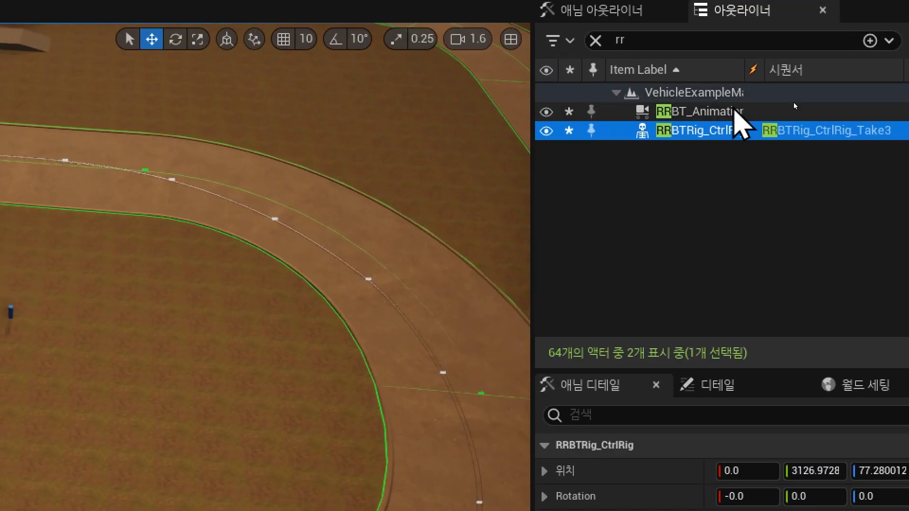
click(792, 104)
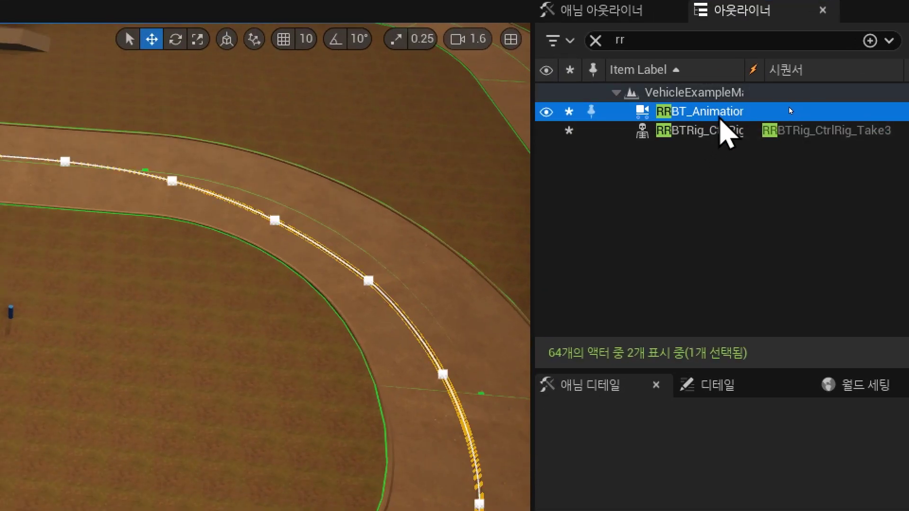
click(715, 131)
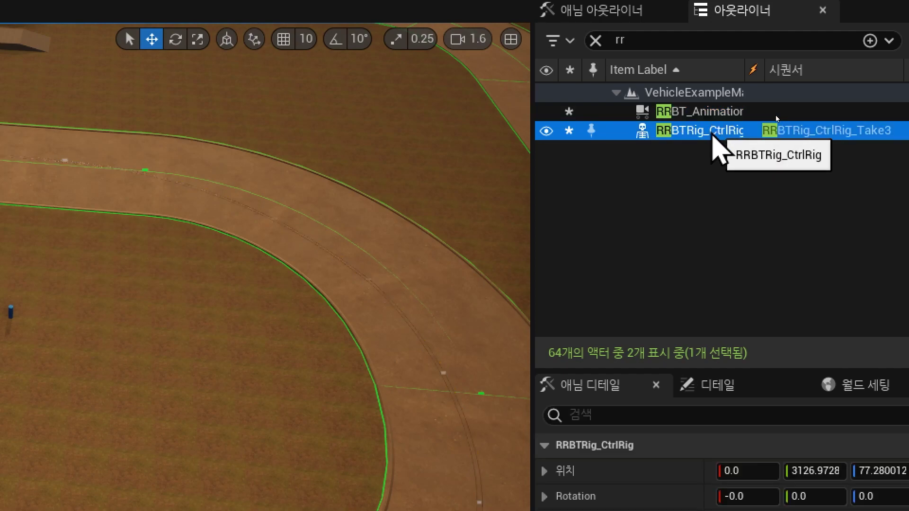
drag(785, 114, 785, 105)
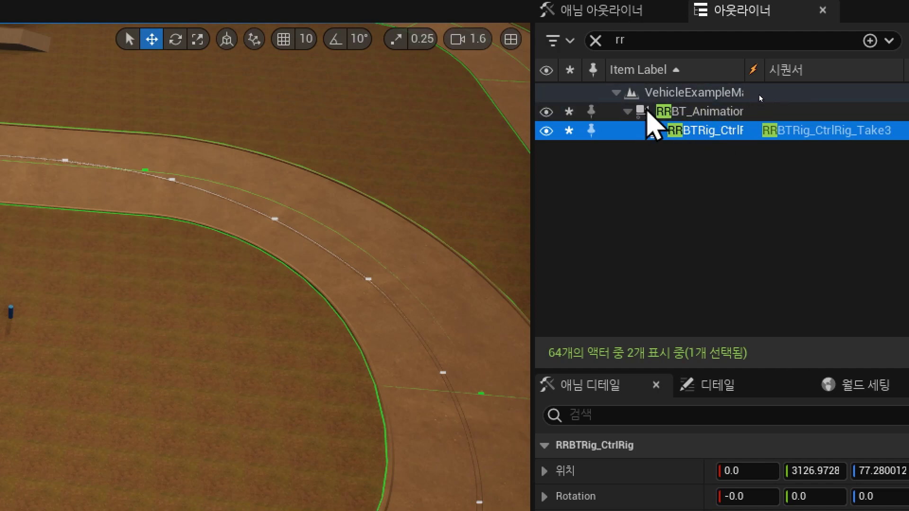
key(f)
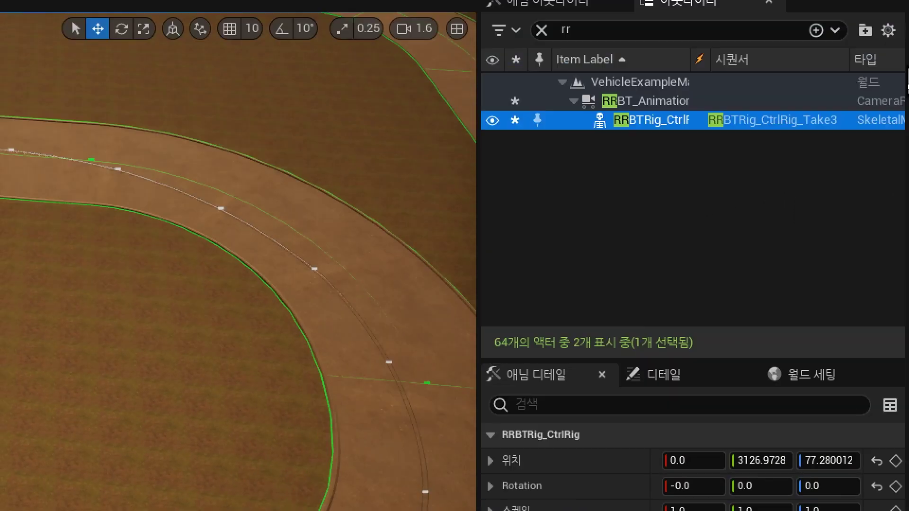
- Enable Lock Orientation to Rail in RRBT_AnimationRail's Details
click(778, 106)
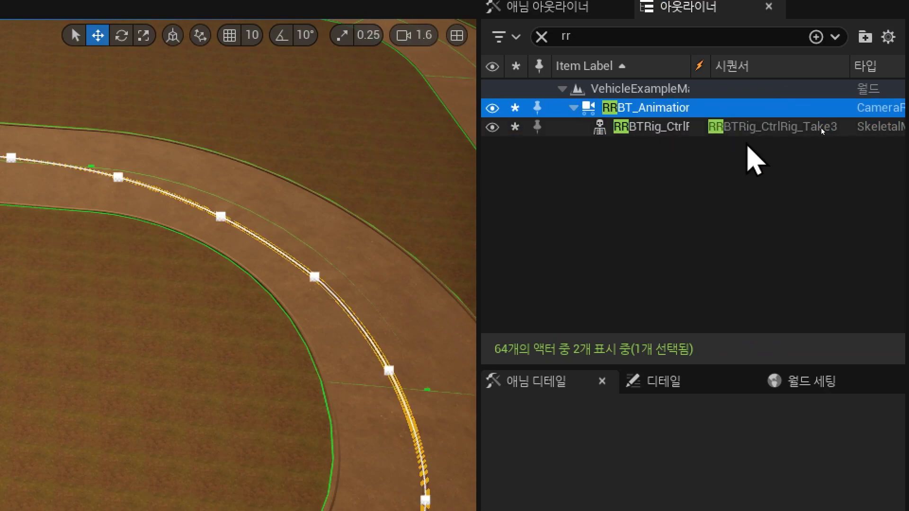
click(682, 383)
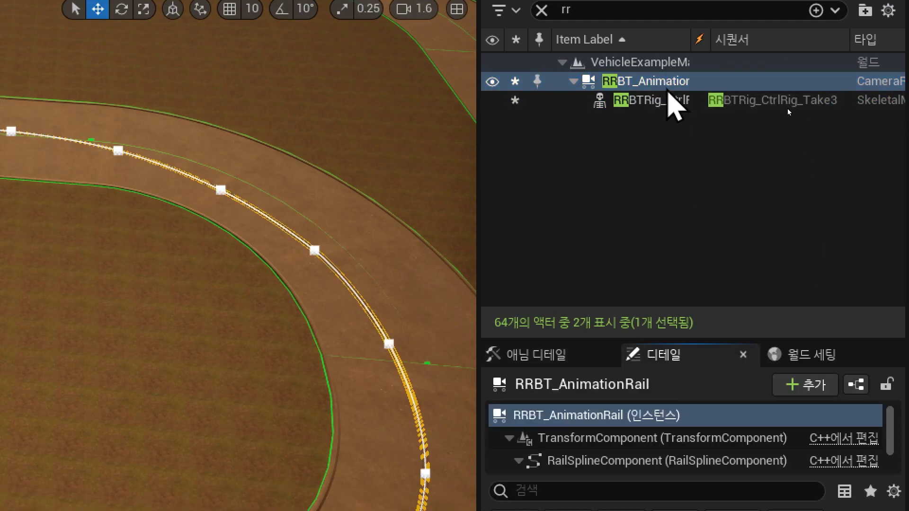
click(625, 83)
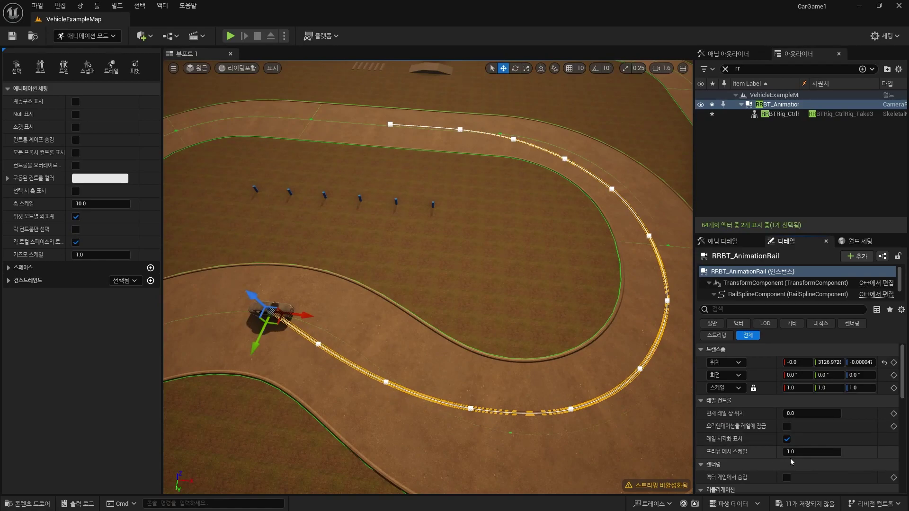
click(786, 426)
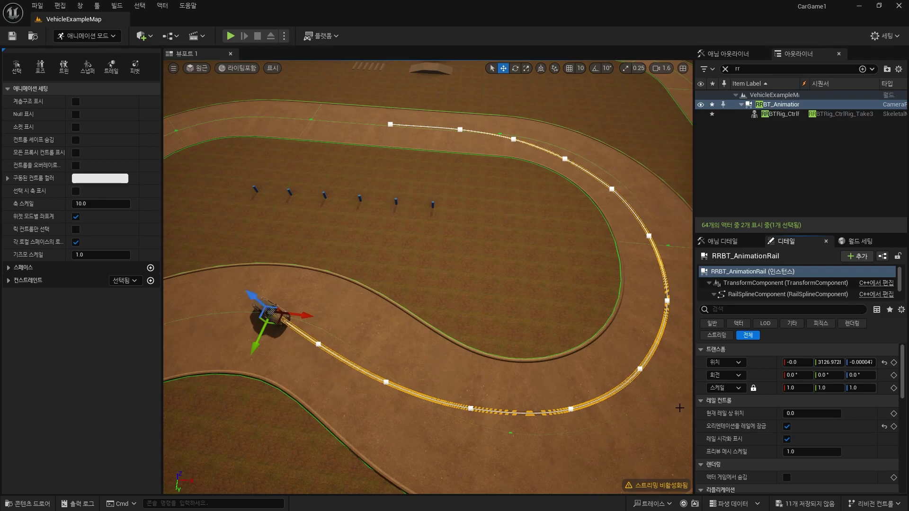
click(787, 426)
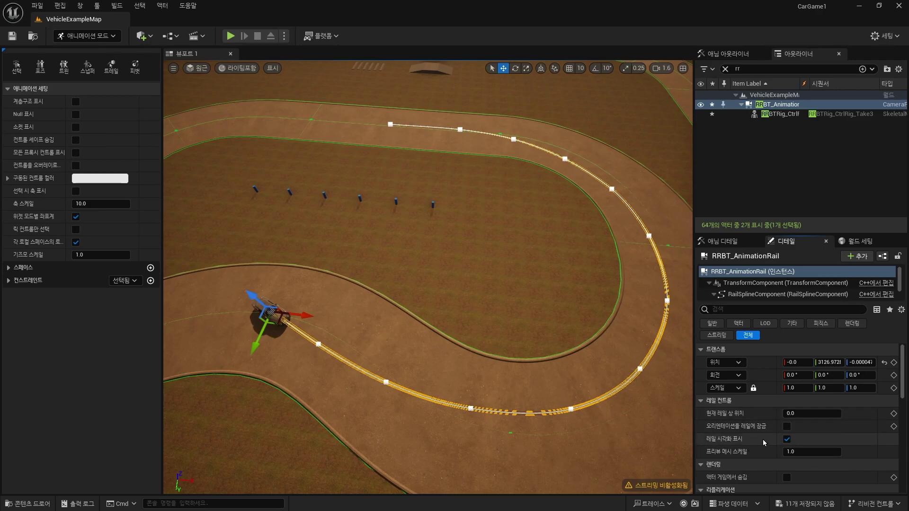
click(786, 427)
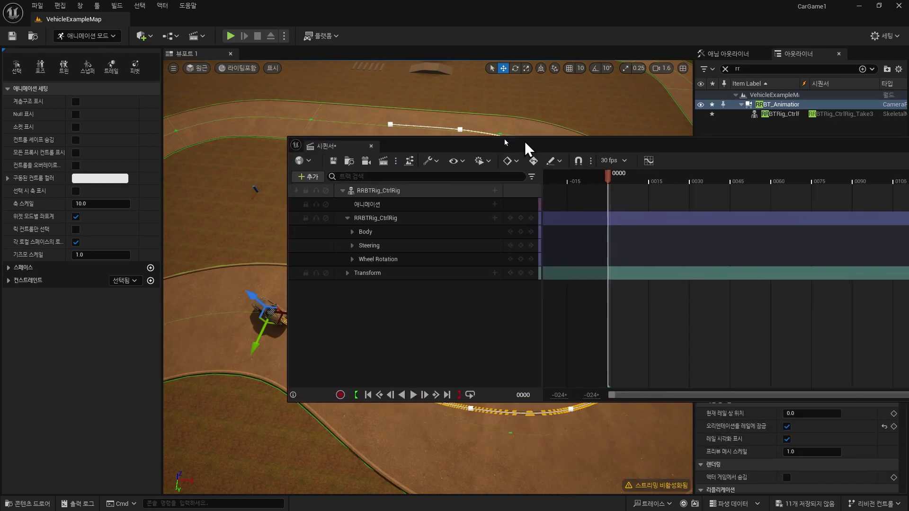
- Move Sequencer aside and key Current Position on Rail at 0.0 on frame 0000
mouse_move(524, 146)
mouse_down()
mouse_move(288, 399)
mouse_move(259, 408)
mouse_up()
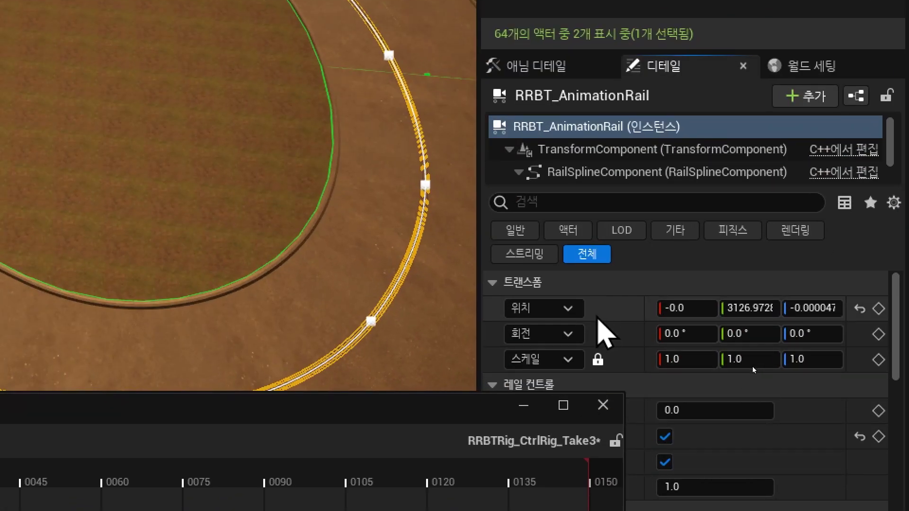
drag(433, 415, 281, 405)
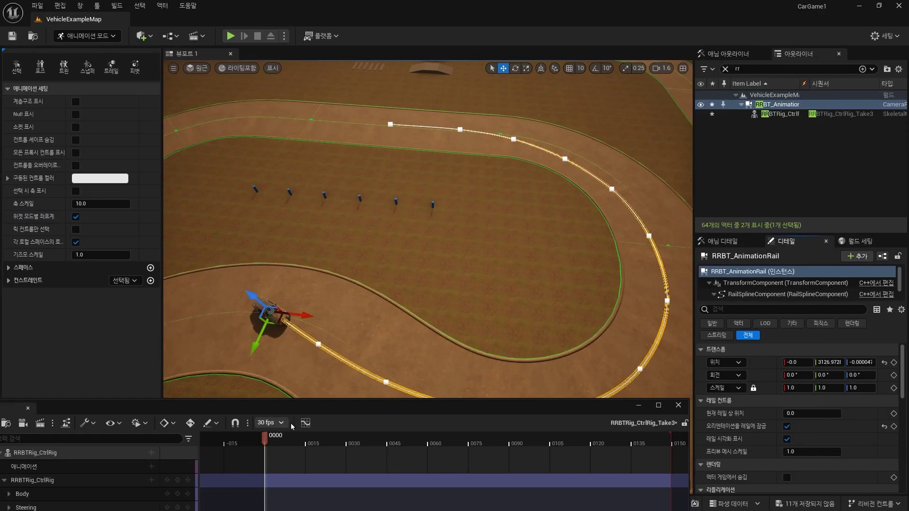
drag(308, 408, 377, 185)
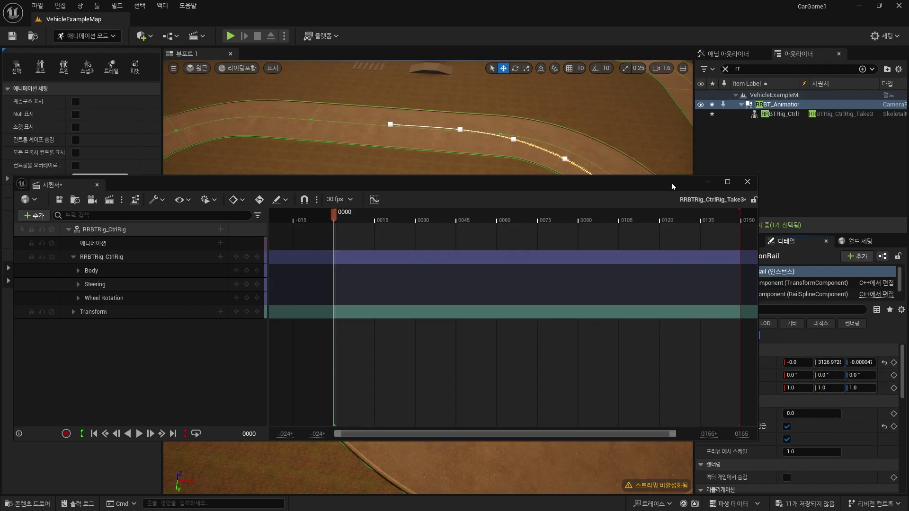
mouse_move(672, 184)
mouse_down()
mouse_move(563, 197)
mouse_move(585, 209)
mouse_up()
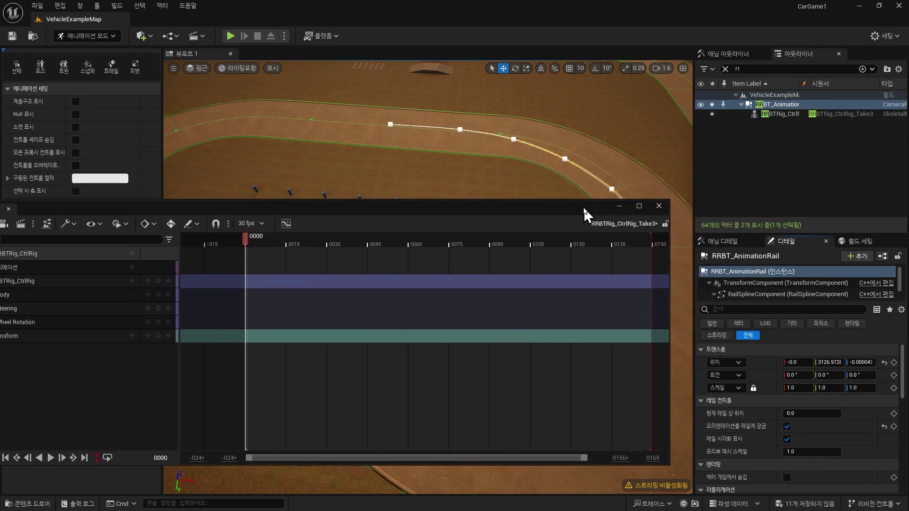
click(894, 414)
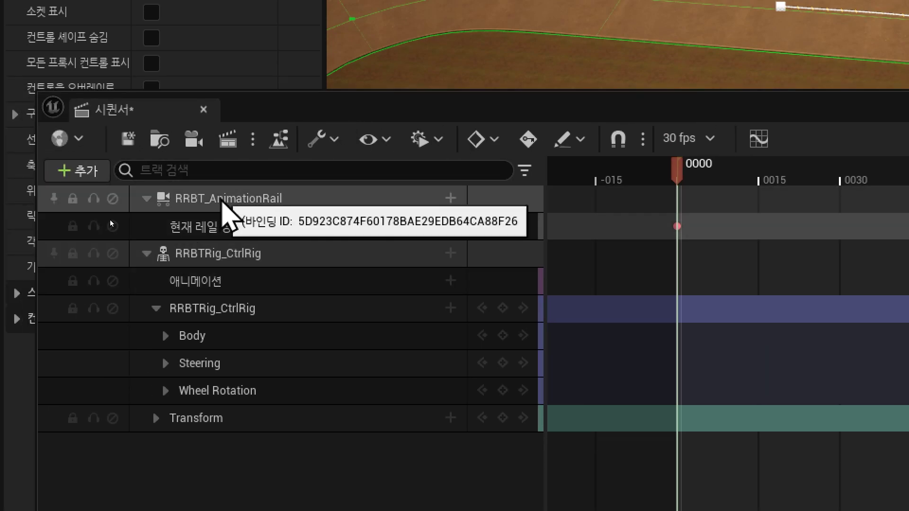
- Select the RRBT_AnimationRail row in the Sequencer track list
click(240, 201)
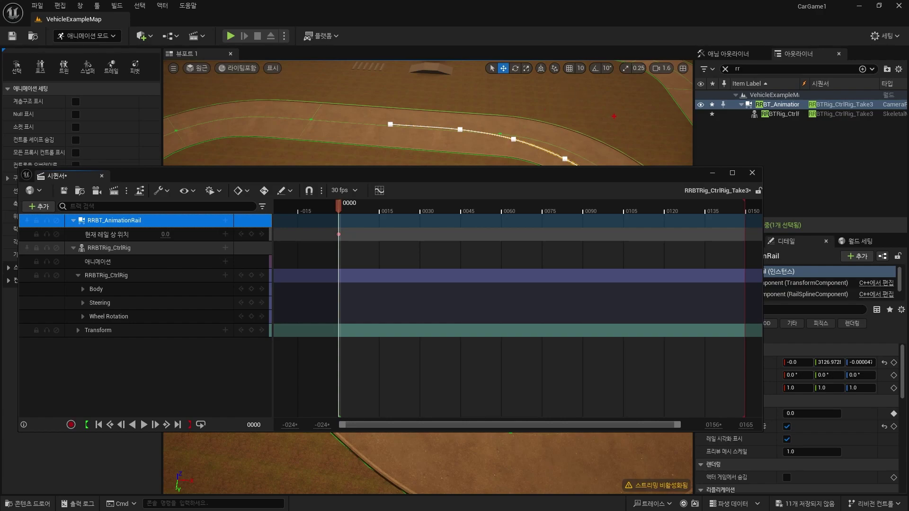
drag(588, 103, 580, 134)
drag(566, 119, 586, 113)
drag(636, 94, 629, 116)
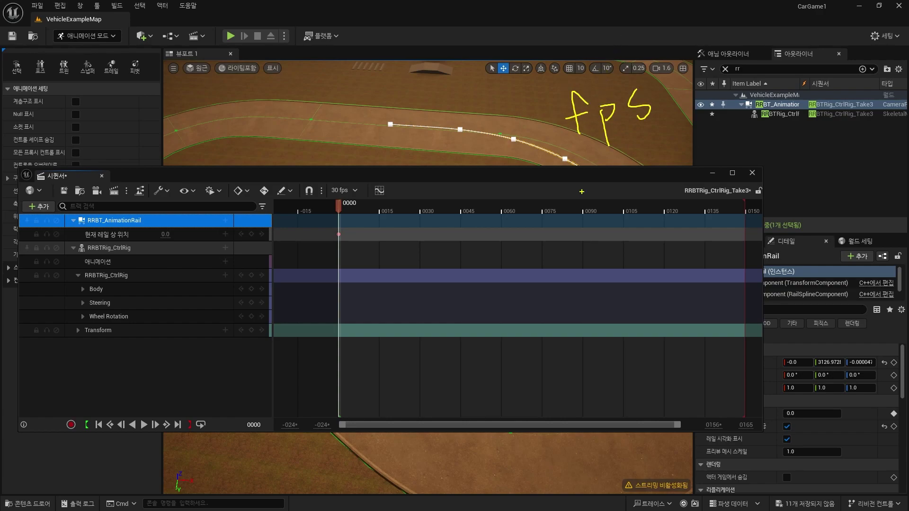
drag(544, 182, 543, 228)
mouse_move(529, 214)
mouse_down()
mouse_move(636, 186)
mouse_move(684, 161)
mouse_up()
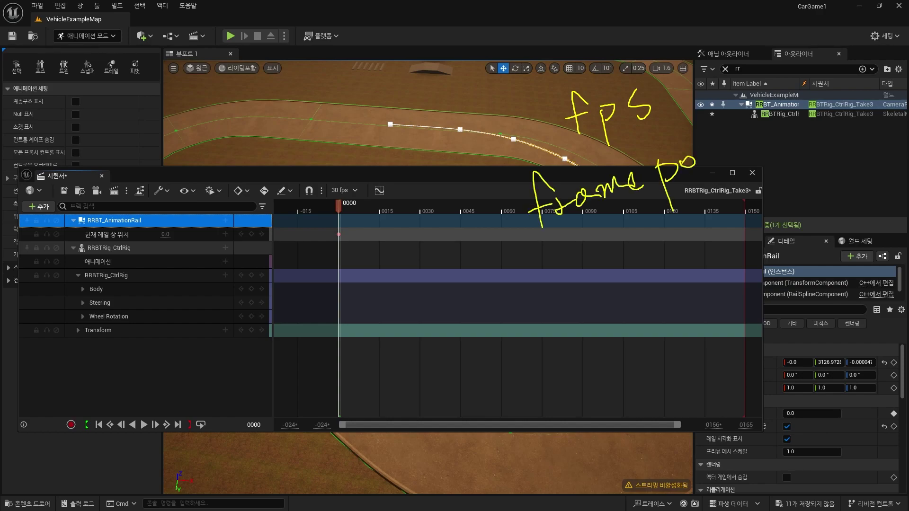
drag(760, 147, 780, 150)
drag(790, 133, 787, 147)
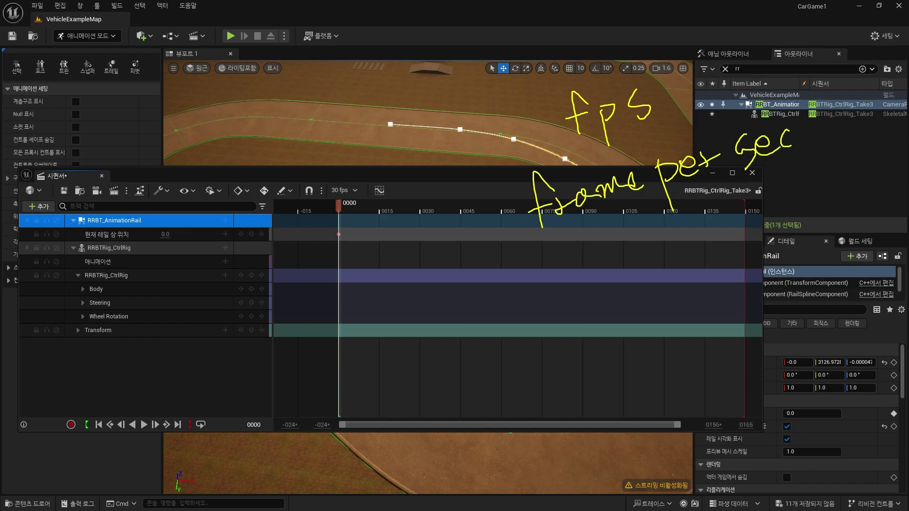
mouse_move(865, 85)
mouse_down()
mouse_move(857, 120)
mouse_move(505, 248)
mouse_up()
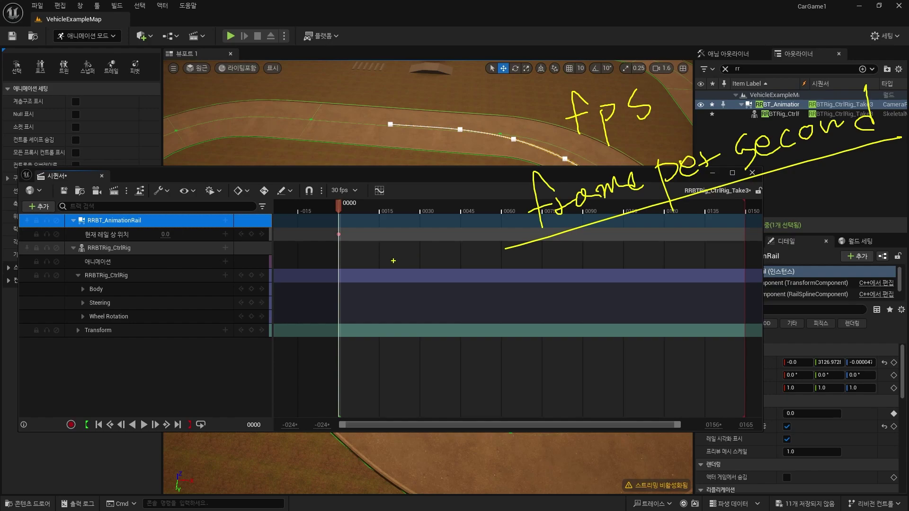
drag(358, 206, 365, 213)
drag(489, 112, 489, 134)
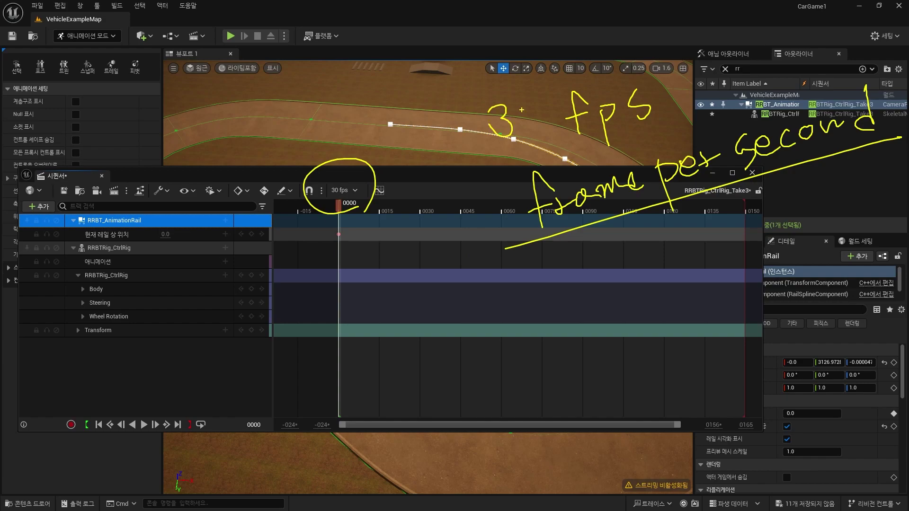
drag(530, 105, 526, 107)
drag(336, 332, 371, 127)
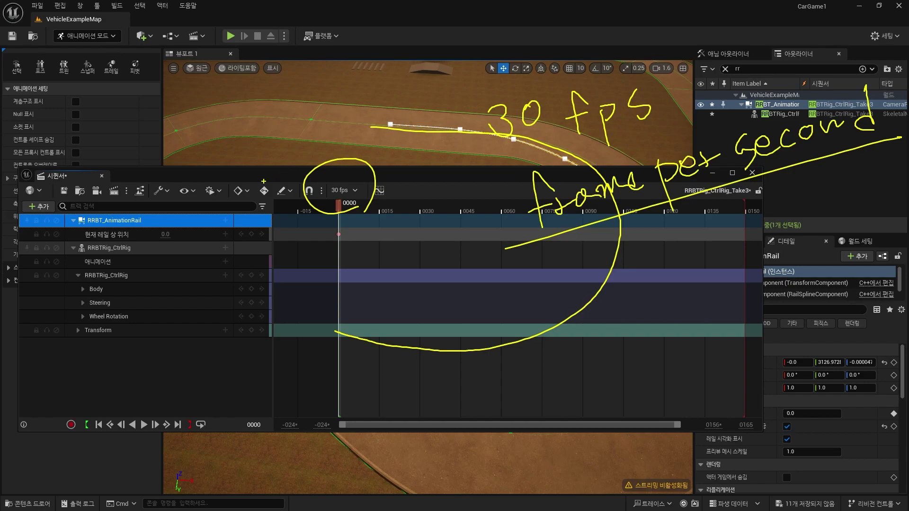
mouse_move(705, 241)
mouse_down()
mouse_move(732, 243)
mouse_move(753, 270)
mouse_move(793, 284)
mouse_up()
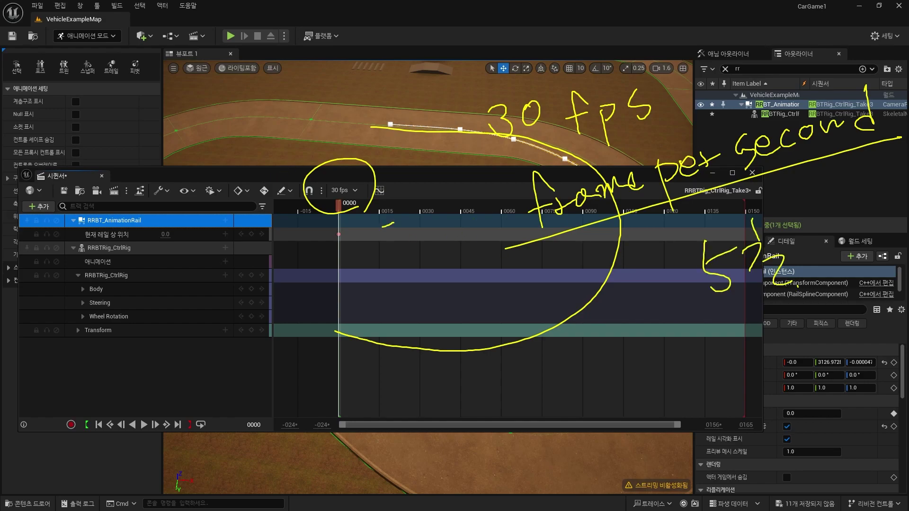
drag(391, 225, 526, 195)
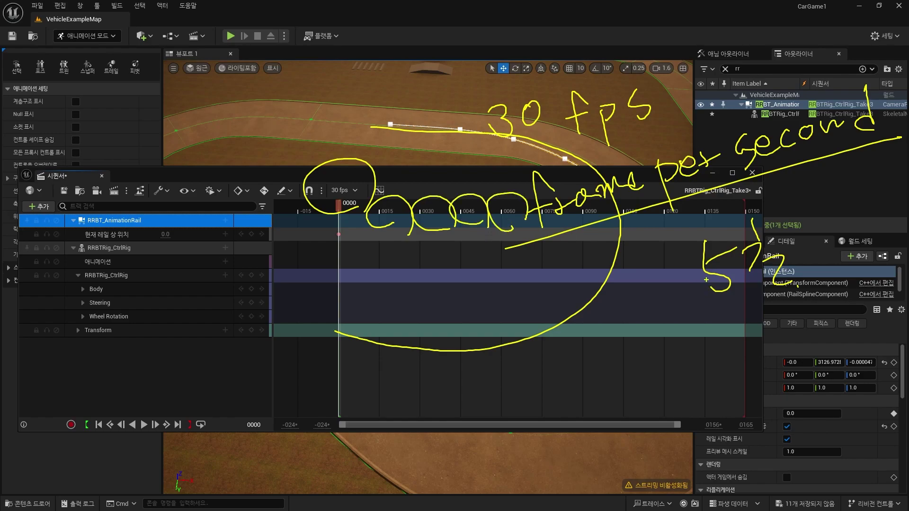
mouse_move(162, 116)
mouse_down()
mouse_move(268, 92)
mouse_move(256, 116)
mouse_up()
mouse_move(317, 59)
mouse_down()
mouse_move(311, 108)
mouse_move(334, 102)
mouse_move(359, 66)
mouse_up()
drag(402, 59, 402, 74)
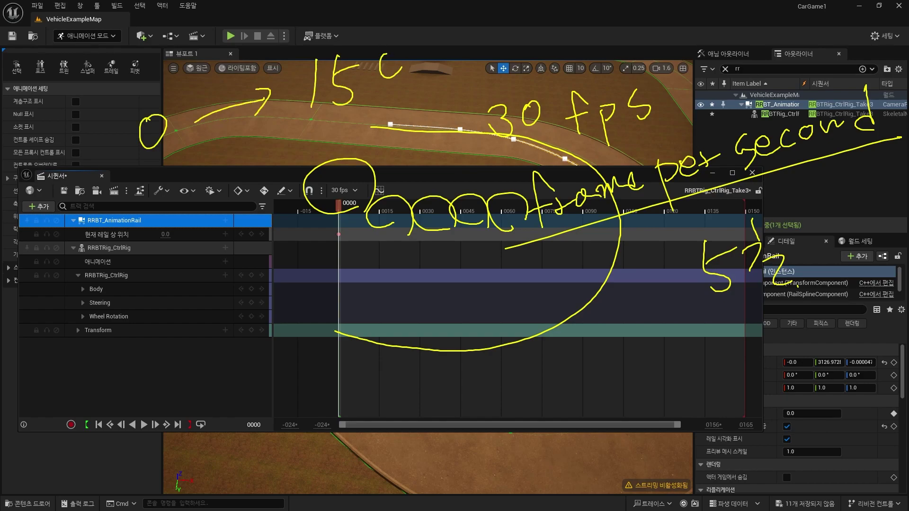
drag(430, 32, 426, 98)
drag(400, 74, 437, 59)
mouse_move(122, 202)
mouse_down()
mouse_move(144, 247)
mouse_move(154, 206)
mouse_up()
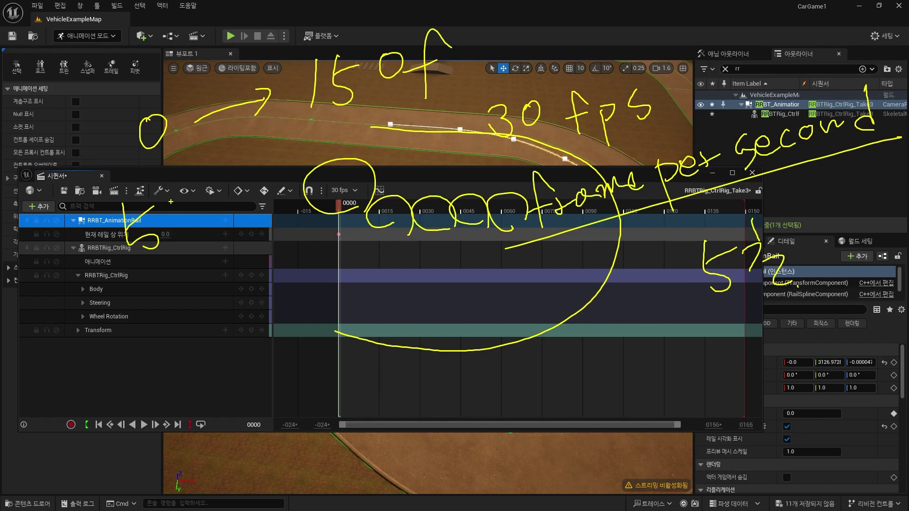
drag(222, 374, 216, 389)
mouse_move(263, 326)
mouse_down()
mouse_move(261, 351)
mouse_move(270, 342)
mouse_up()
drag(260, 379, 292, 377)
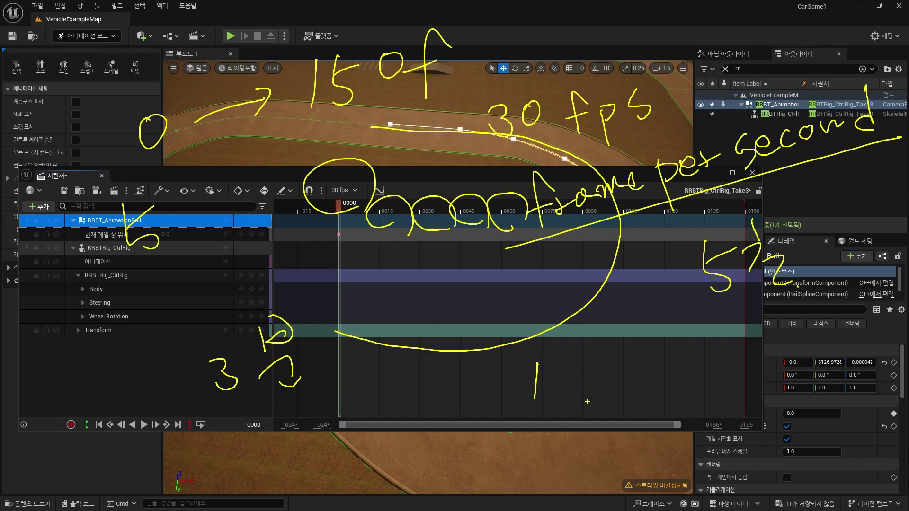
drag(625, 356, 617, 387)
drag(659, 357, 651, 359)
mouse_move(716, 394)
mouse_down()
mouse_move(505, 348)
mouse_move(715, 414)
mouse_up()
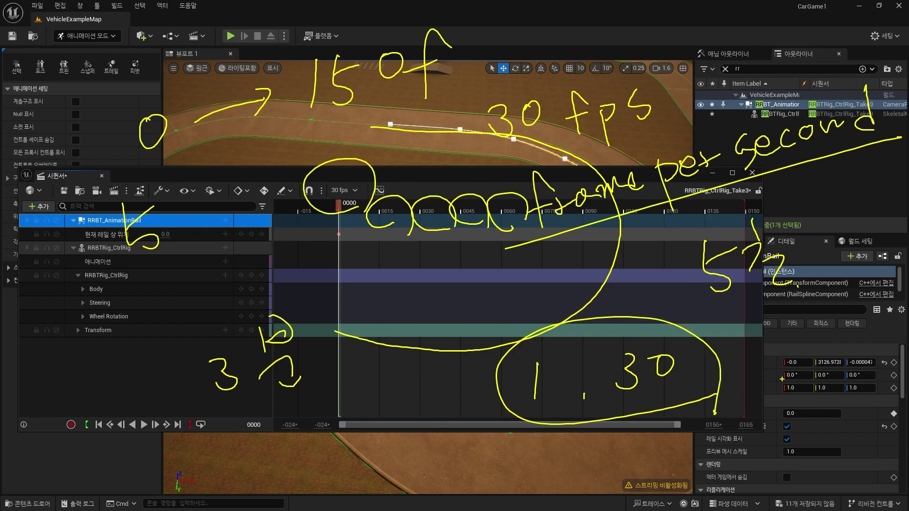
drag(783, 376, 756, 434)
drag(817, 374, 811, 375)
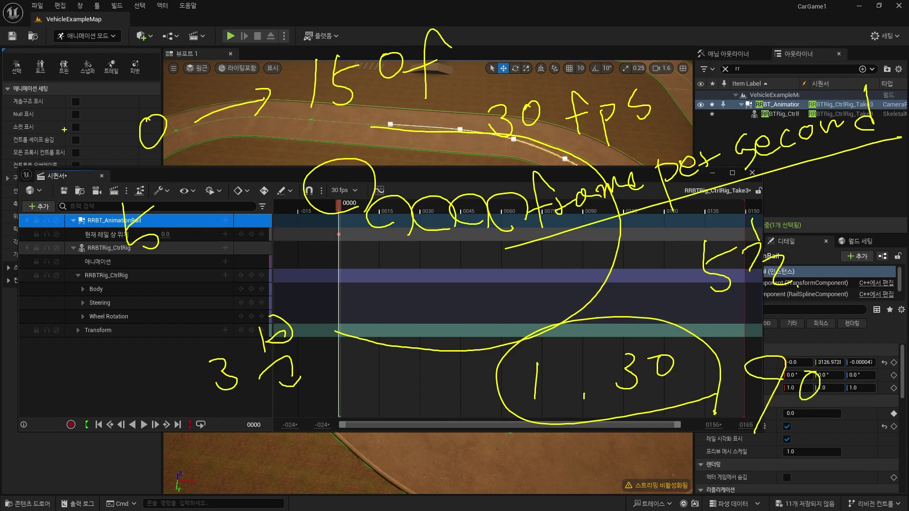
drag(63, 56, 57, 120)
drag(85, 53, 87, 55)
drag(139, 44, 133, 69)
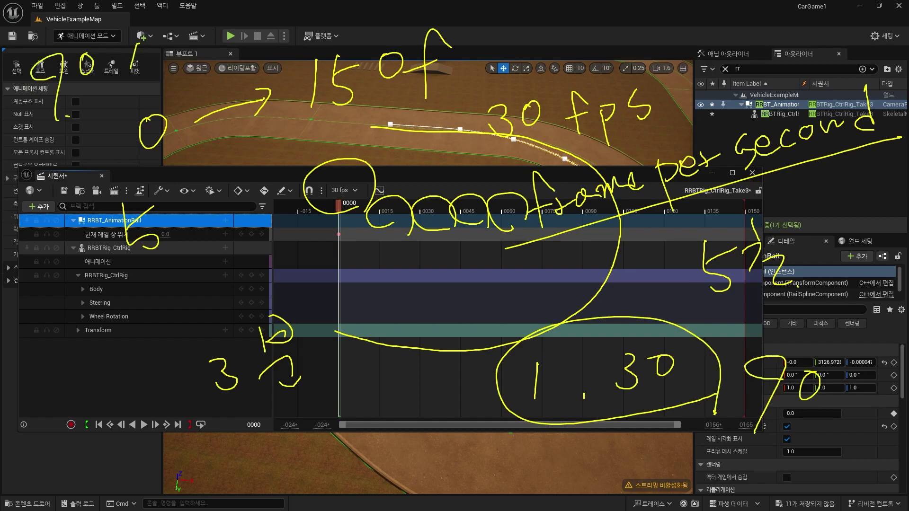
drag(162, 34, 159, 65)
drag(192, 30, 188, 28)
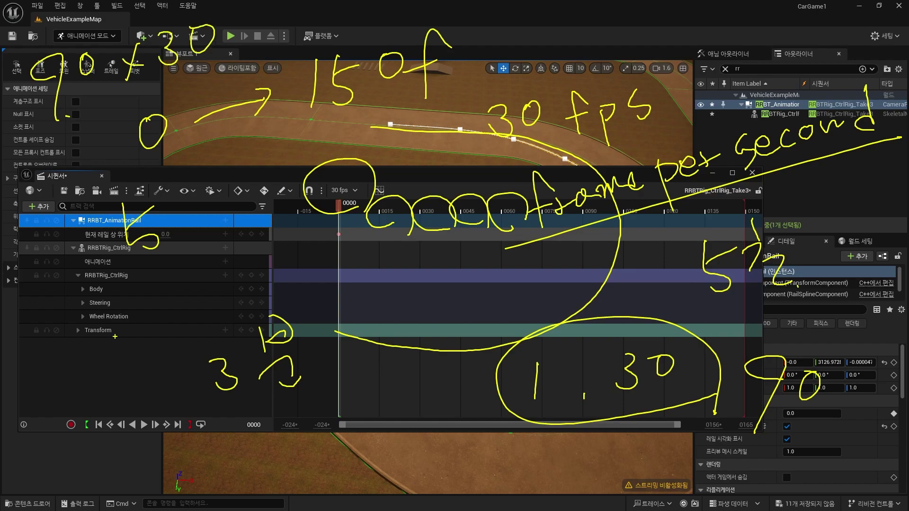
drag(116, 325, 193, 338)
drag(213, 284, 214, 287)
drag(239, 267, 240, 270)
mouse_move(286, 290)
mouse_down()
mouse_move(314, 271)
mouse_move(57, 303)
mouse_move(290, 311)
mouse_up()
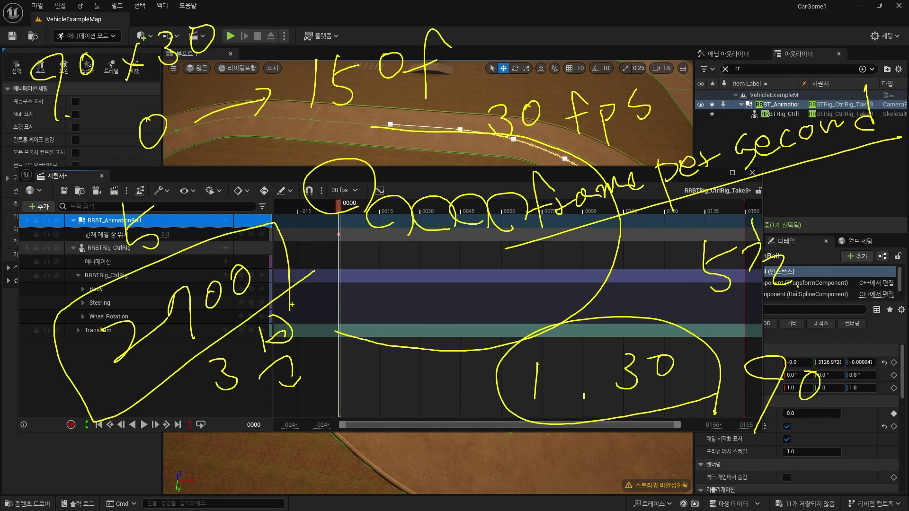
key(e)
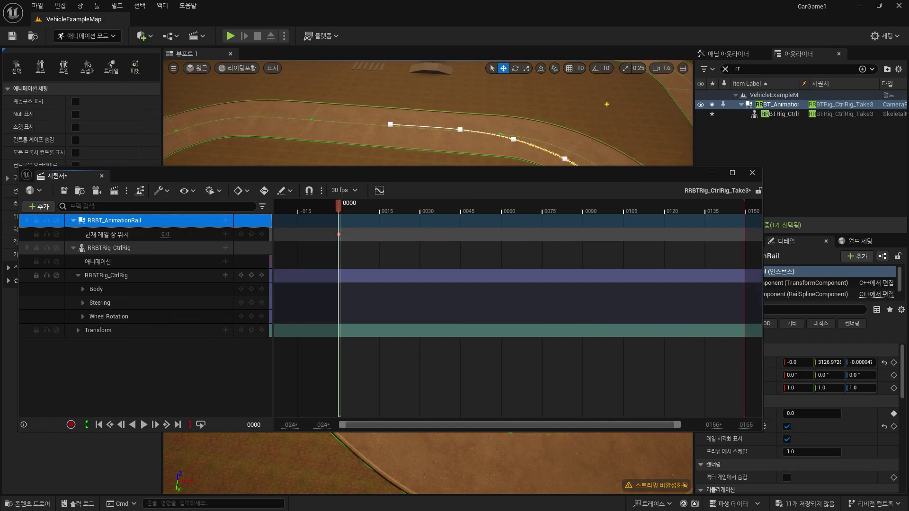
mouse_move(235, 121)
mouse_down()
mouse_move(230, 163)
mouse_move(280, 122)
mouse_move(379, 100)
mouse_move(221, 184)
mouse_up()
click(389, 101)
drag(432, 108, 247, 190)
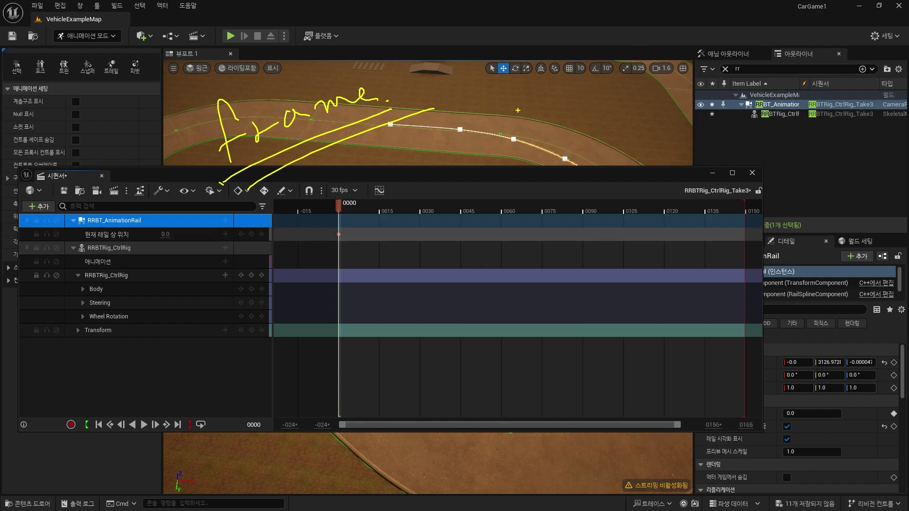
mouse_move(524, 106)
mouse_down()
mouse_move(540, 104)
mouse_move(532, 126)
mouse_move(558, 121)
mouse_up()
drag(561, 111, 580, 124)
drag(587, 93, 595, 135)
drag(595, 113, 626, 109)
mouse_move(643, 77)
mouse_down()
mouse_move(645, 127)
mouse_move(660, 94)
mouse_up()
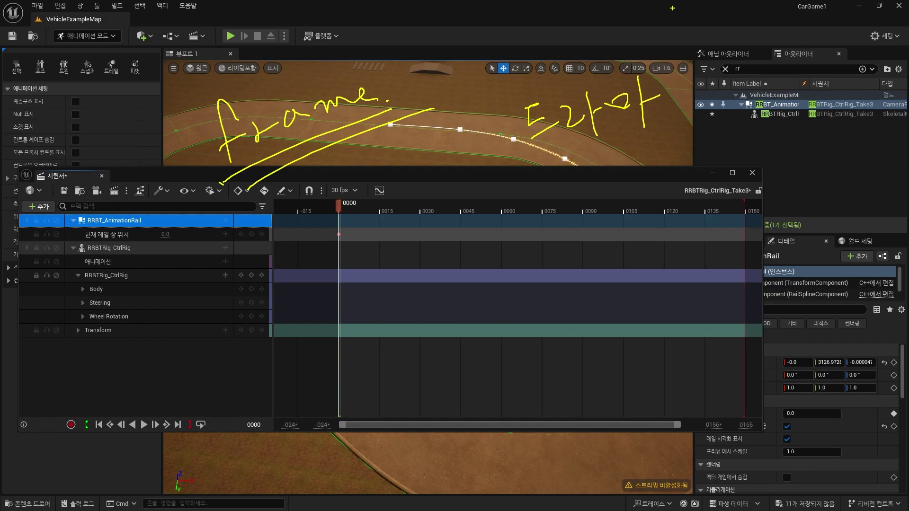
mouse_move(549, 164)
mouse_down()
mouse_move(538, 194)
mouse_move(559, 169)
mouse_up()
drag(566, 170, 564, 187)
drag(573, 149, 592, 178)
mouse_move(599, 161)
mouse_down()
mouse_move(606, 185)
mouse_move(626, 166)
mouse_up()
drag(561, 227, 588, 230)
mouse_move(589, 216)
mouse_down()
mouse_move(591, 247)
mouse_move(632, 221)
mouse_move(639, 242)
mouse_up()
drag(496, 135, 506, 244)
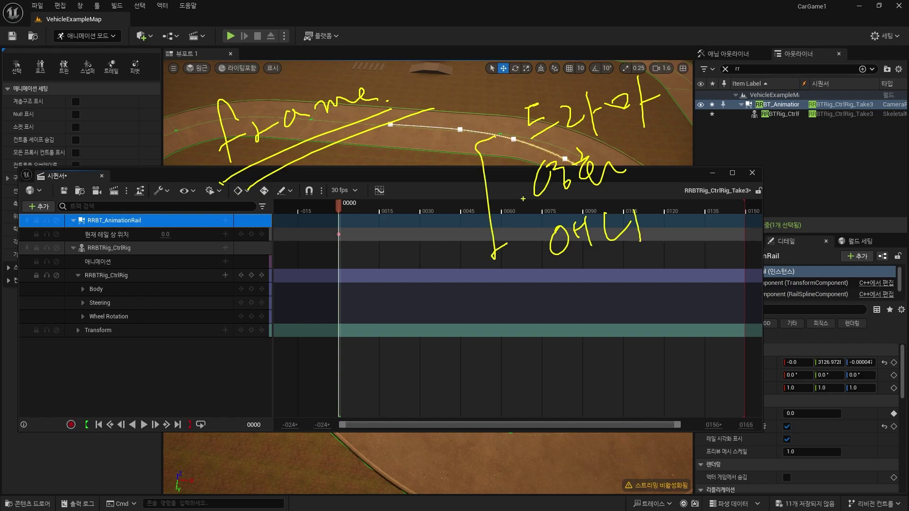
drag(390, 318, 466, 326)
mouse_move(457, 315)
mouse_down()
mouse_move(452, 348)
mouse_move(521, 312)
mouse_move(509, 308)
mouse_up()
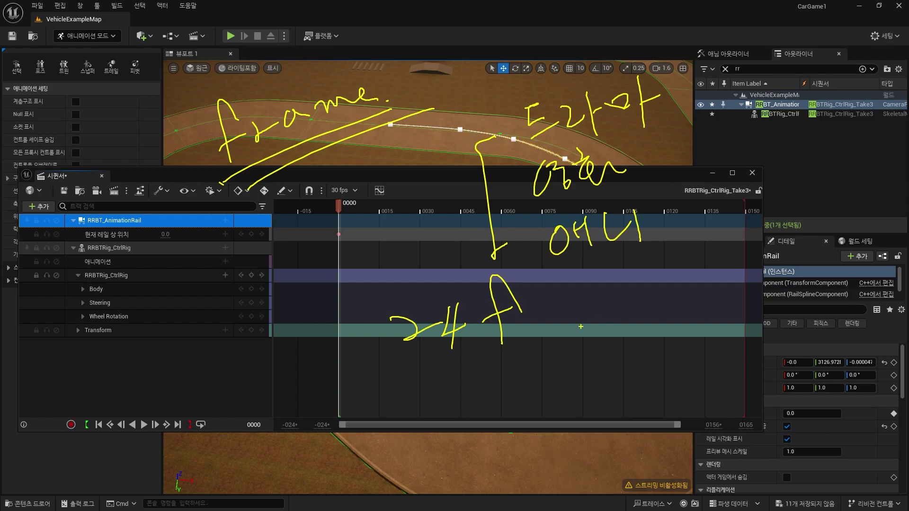
drag(416, 377, 539, 344)
drag(417, 398, 552, 358)
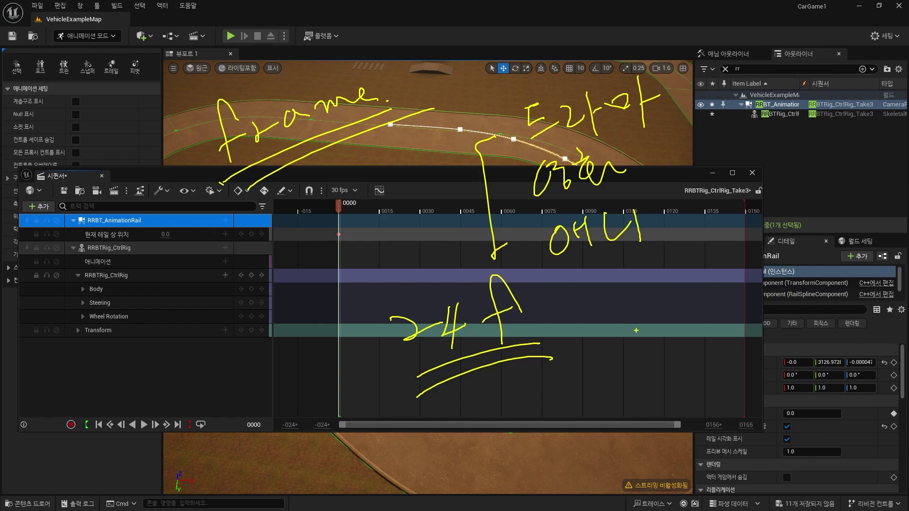
- Jot a 30f note beside the 24f note on screen and circle both for emphasis
drag(623, 305, 624, 345)
drag(667, 309, 663, 310)
mouse_move(720, 300)
mouse_down()
mouse_move(690, 344)
mouse_move(715, 304)
mouse_up()
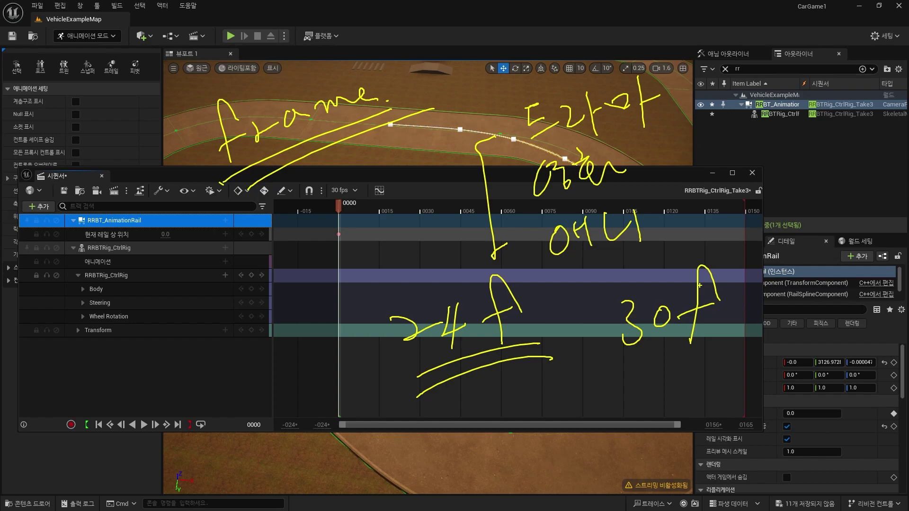
drag(724, 363, 729, 373)
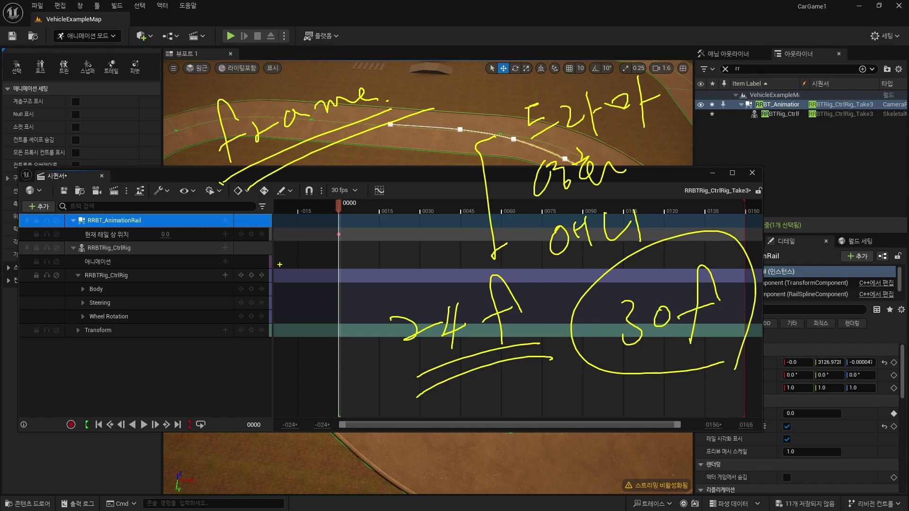
drag(510, 382, 544, 356)
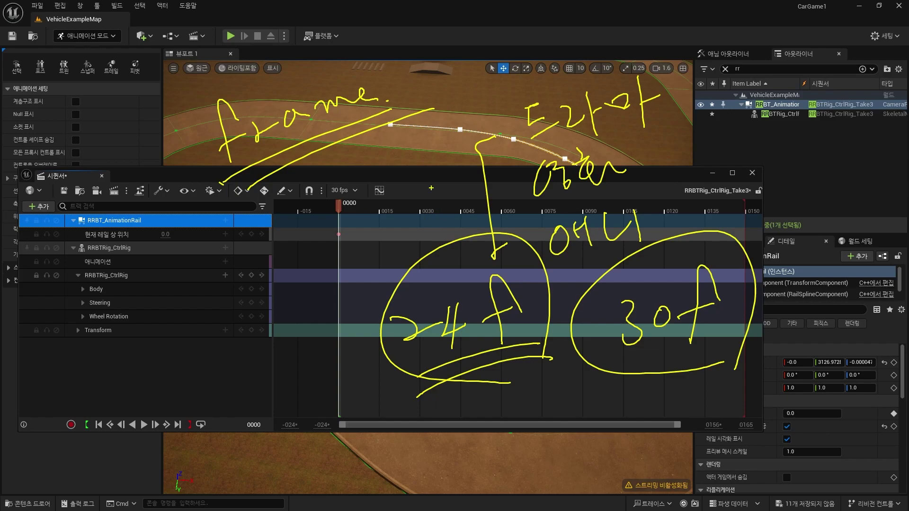
- Write the on-screen note '거리는~' about distance
drag(309, 162, 340, 212)
drag(359, 176, 371, 204)
drag(372, 157, 378, 185)
drag(384, 165, 415, 178)
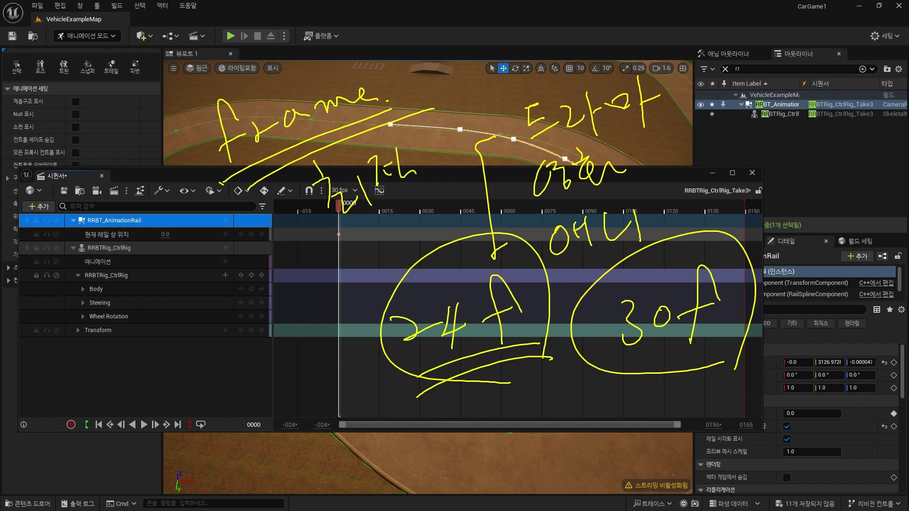
mouse_move(416, 133)
mouse_down()
mouse_move(456, 169)
mouse_move(475, 156)
mouse_up()
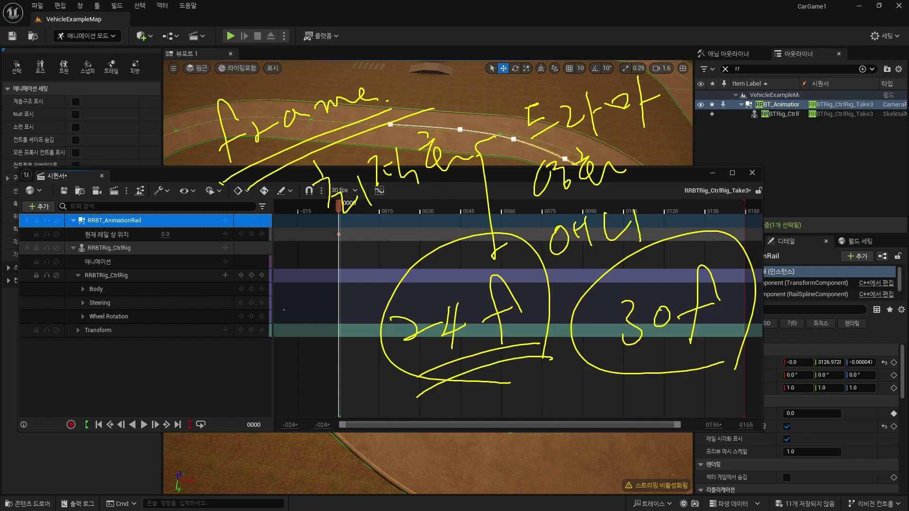
- Jot 120f as the shot length, then clear all the on-screen notes
mouse_move(126, 294)
mouse_down()
mouse_move(138, 330)
mouse_move(182, 292)
mouse_up()
drag(201, 273, 199, 271)
mouse_move(248, 253)
mouse_down()
mouse_move(239, 286)
mouse_move(235, 264)
mouse_up()
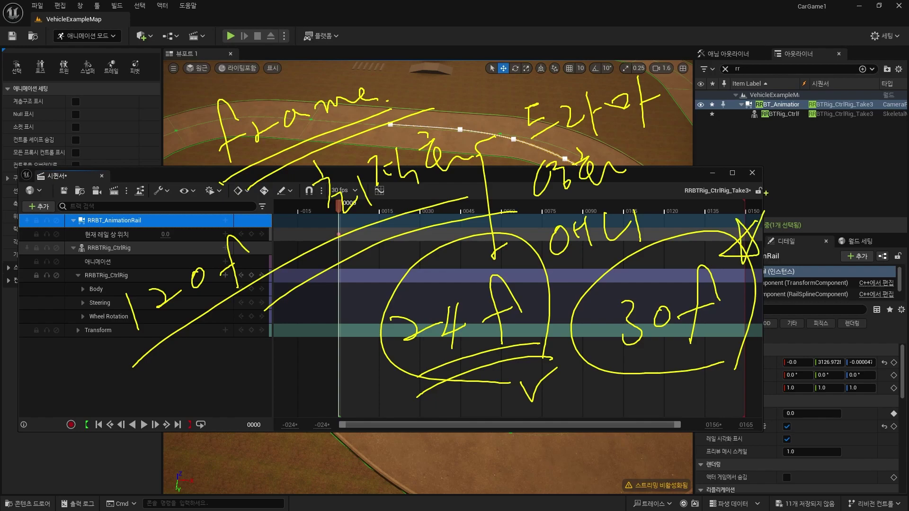
key(Escape)
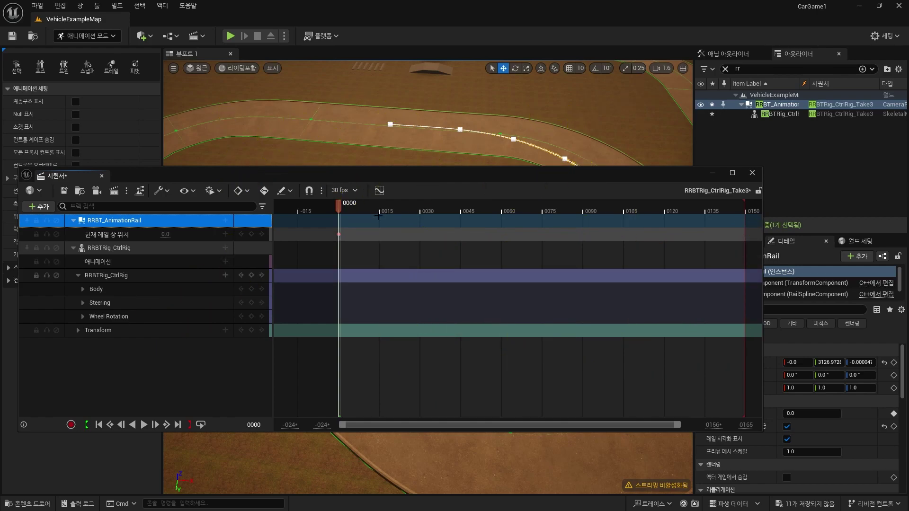
- Raise the Sequencer window and scrub the animation to frame 109, then back to 115
drag(457, 177, 451, 416)
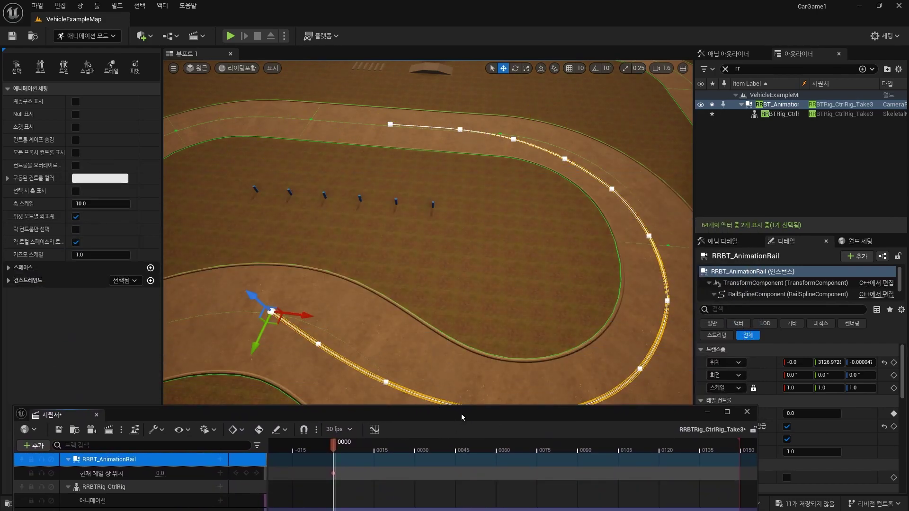
drag(461, 414, 495, 153)
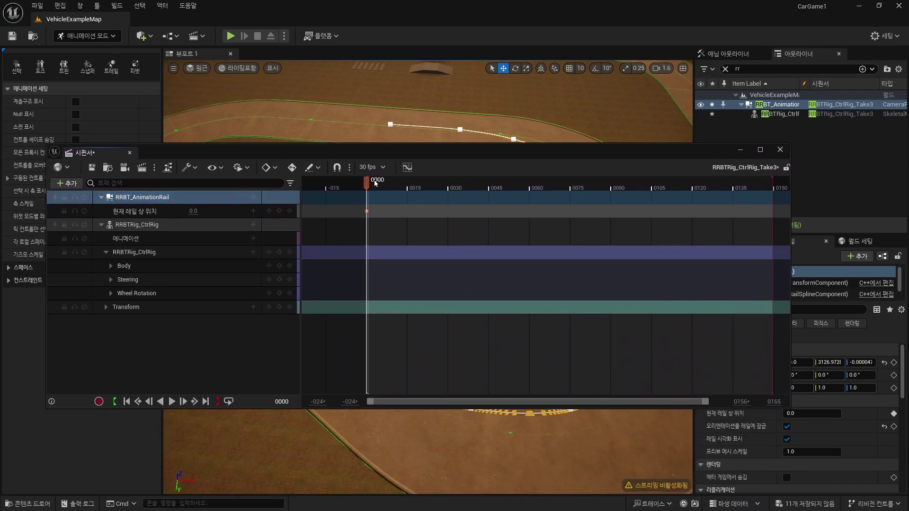
drag(375, 182, 665, 190)
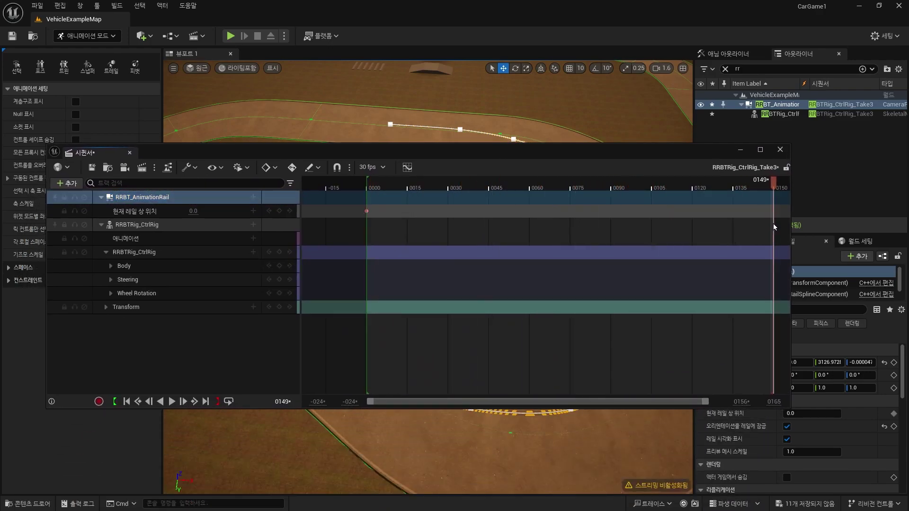
drag(771, 225, 642, 244)
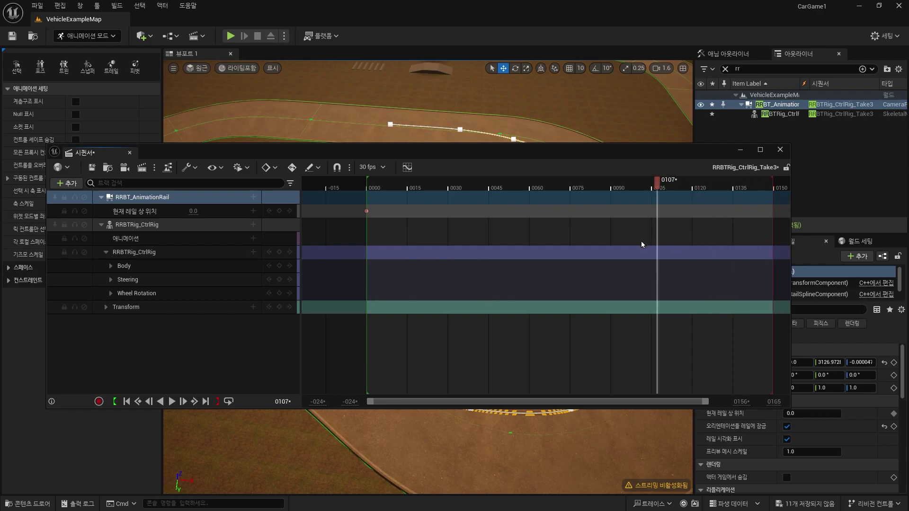
- With snapping briefly on, scrub to frame 150 and back to 81, then edit the current frame
click(651, 240)
click(336, 168)
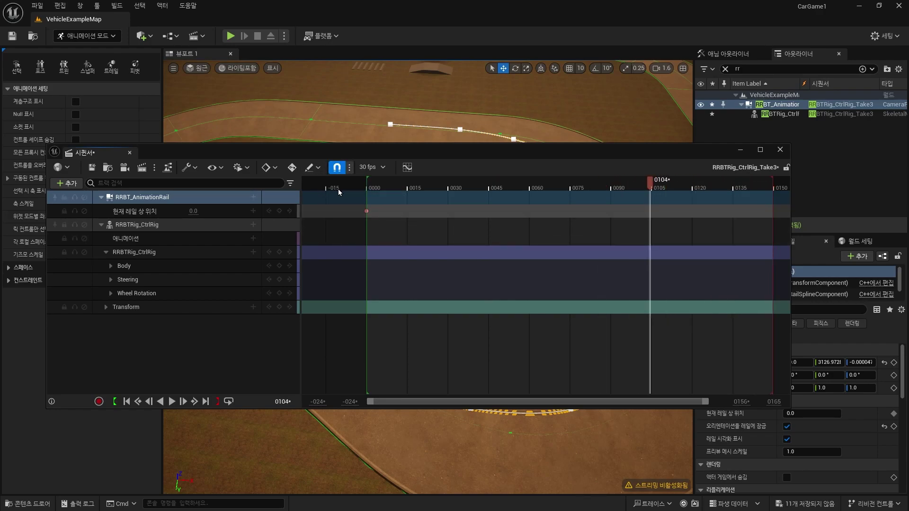
drag(649, 180, 776, 206)
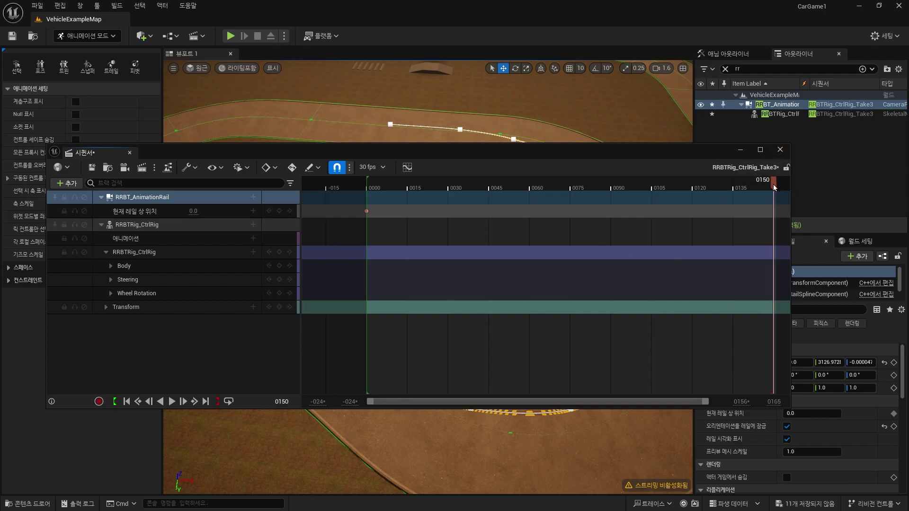
drag(774, 184, 587, 218)
click(340, 169)
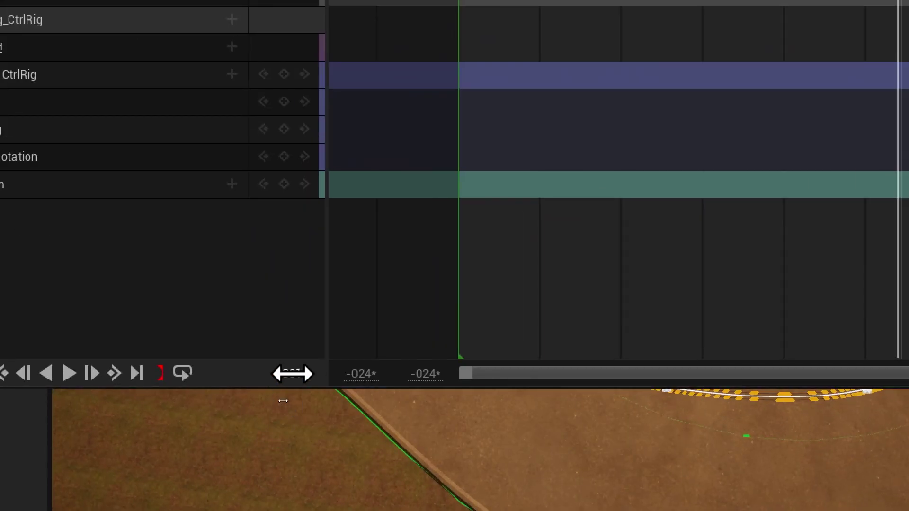
click(281, 402)
text(150)
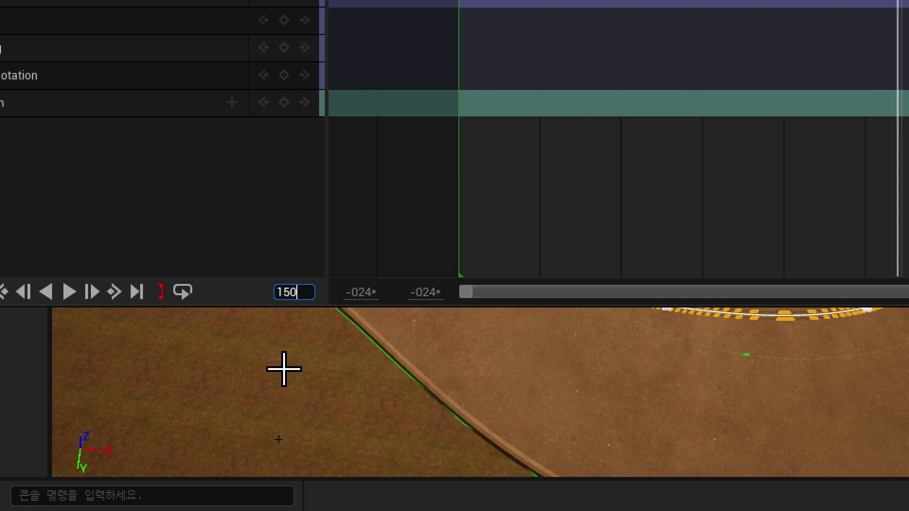
- At frame 150, key the RRBT_AnimationRail's Current Position On Rail to 1.0
key(Return)
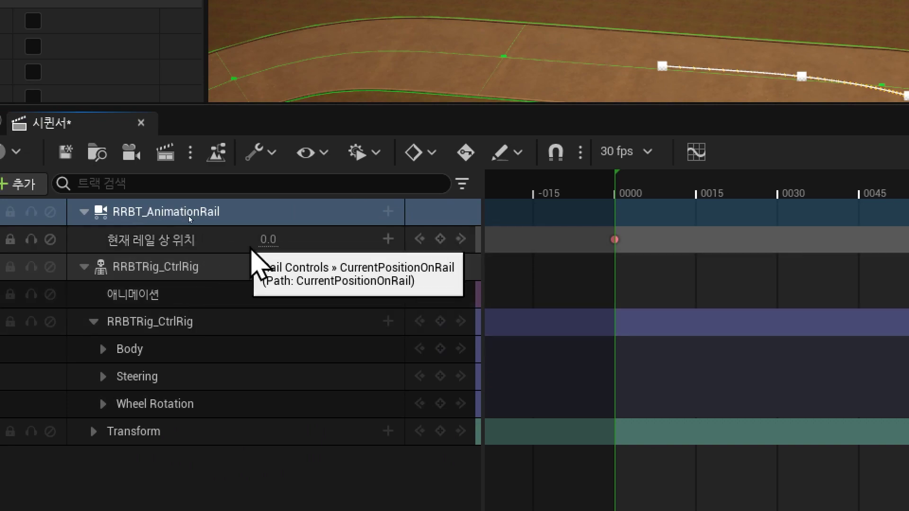
click(268, 239)
text(1)
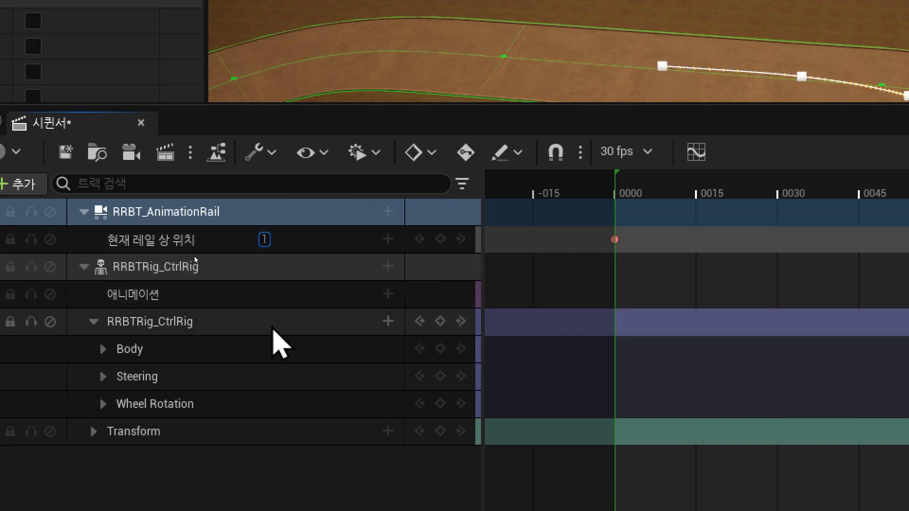
key(Return)
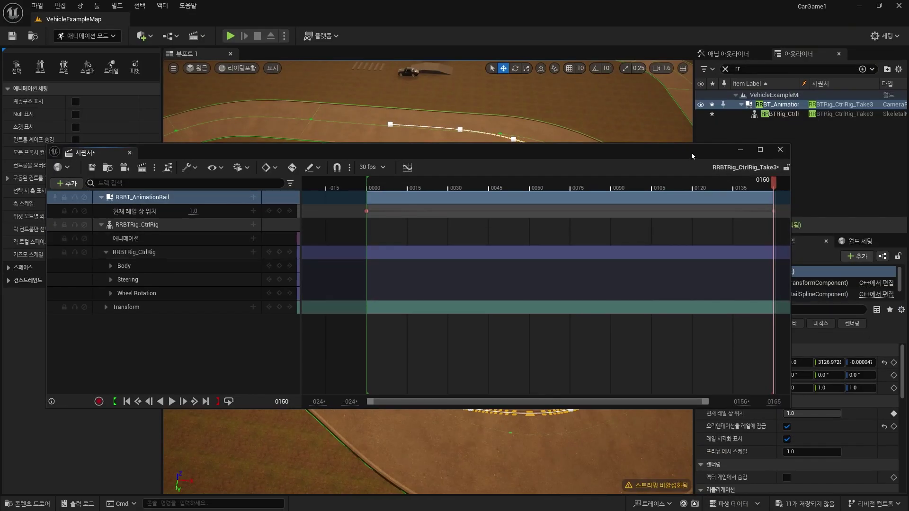
- Move the playhead to frame -16 and undo the rail-position key so it reads 0.0
mouse_move(692, 155)
mouse_down()
mouse_move(716, 203)
mouse_move(673, 398)
mouse_up()
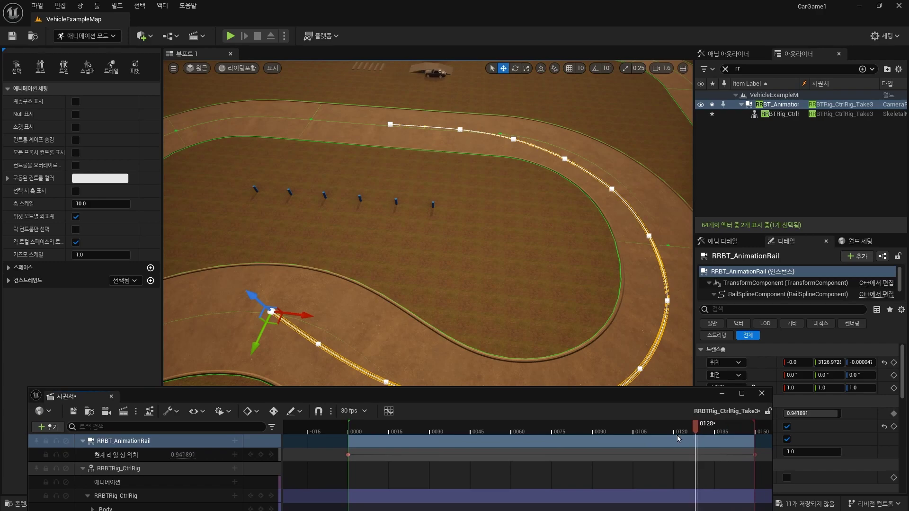
click(306, 428)
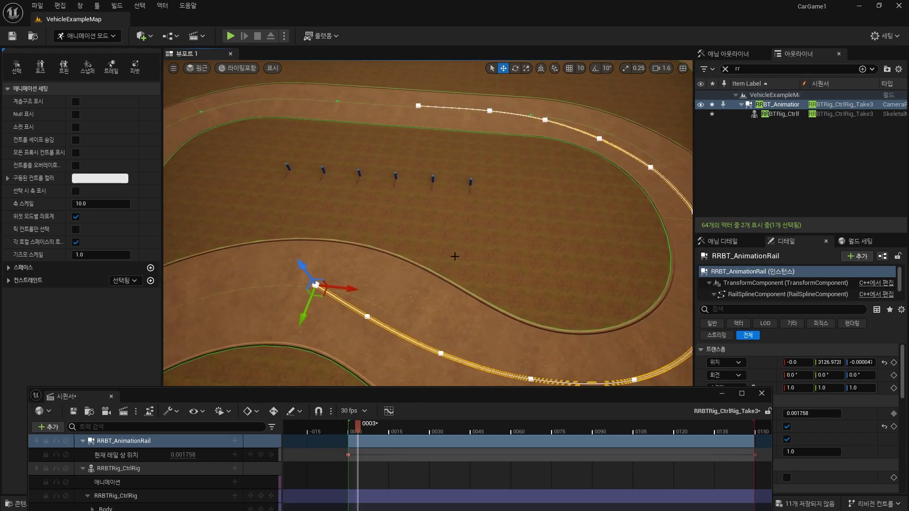
click(542, 293)
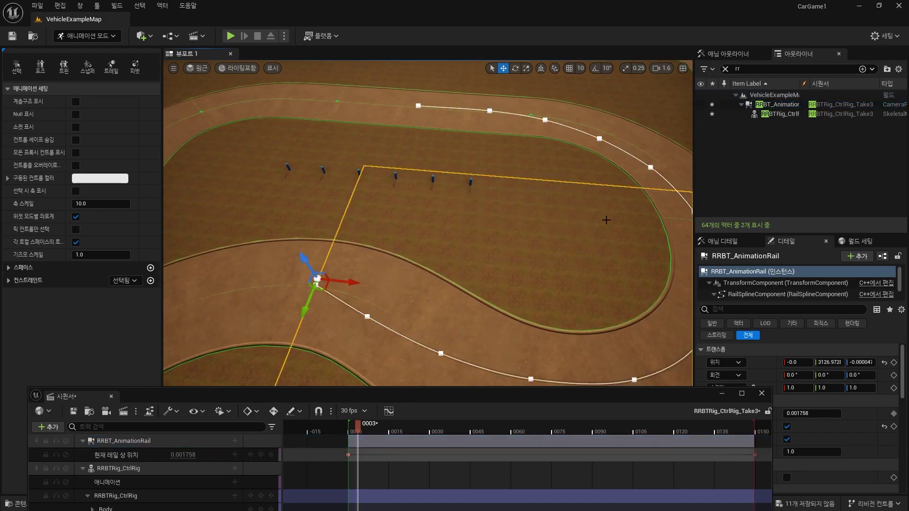
key(ctrl+z)
drag(483, 400, 531, 233)
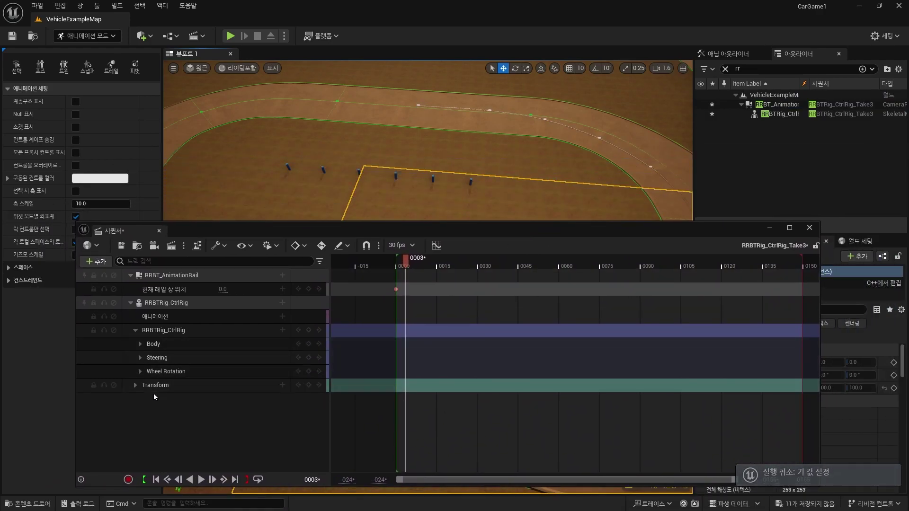
- Expand the Transform track's Location X, Y, Z channels and select RRBTRig_CtrlRig
click(136, 386)
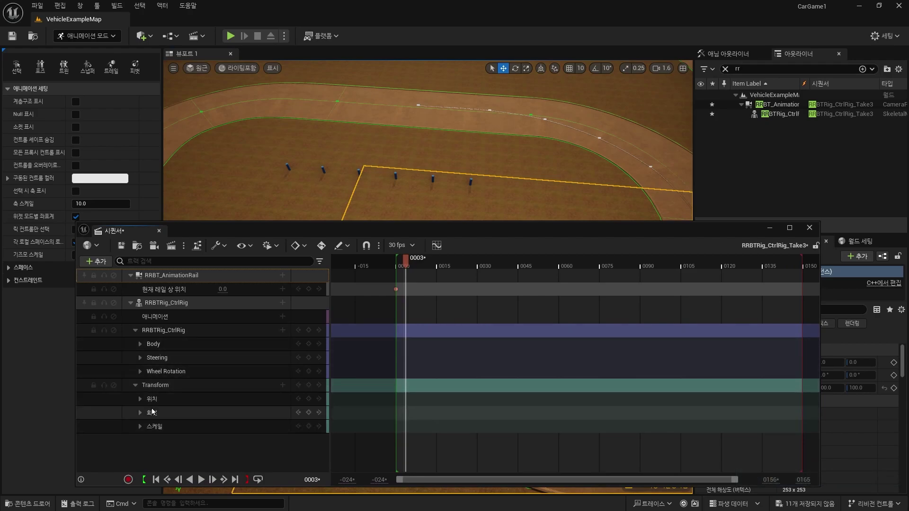
click(140, 399)
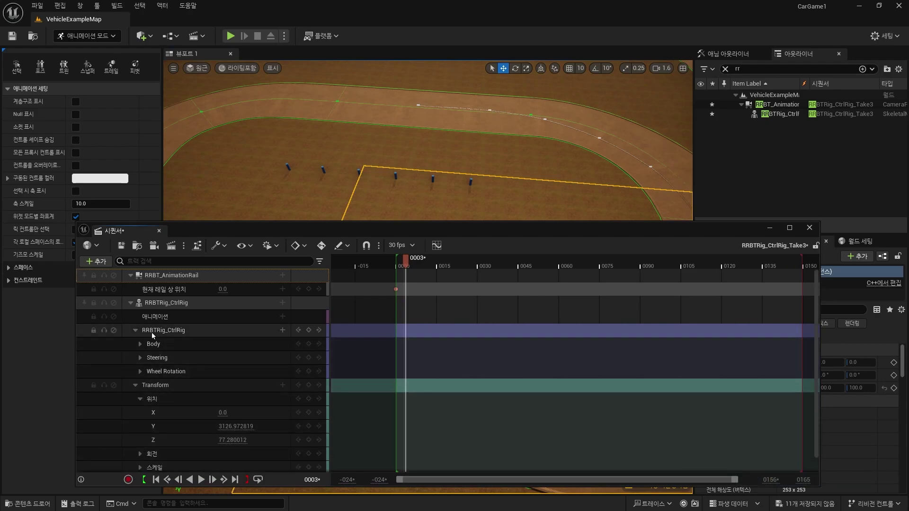
click(201, 304)
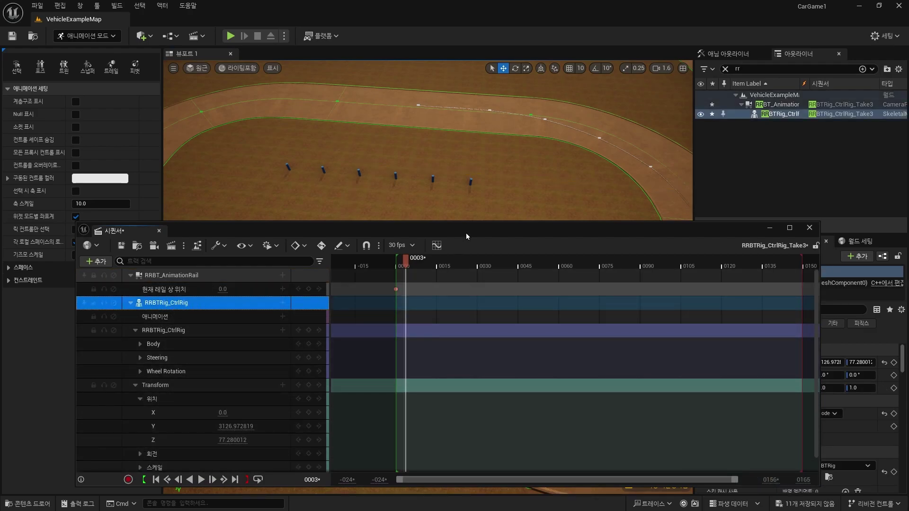
- Frame the car and move it onto the rail, location Y 5.518123, checking at frame 17
drag(466, 237, 466, 421)
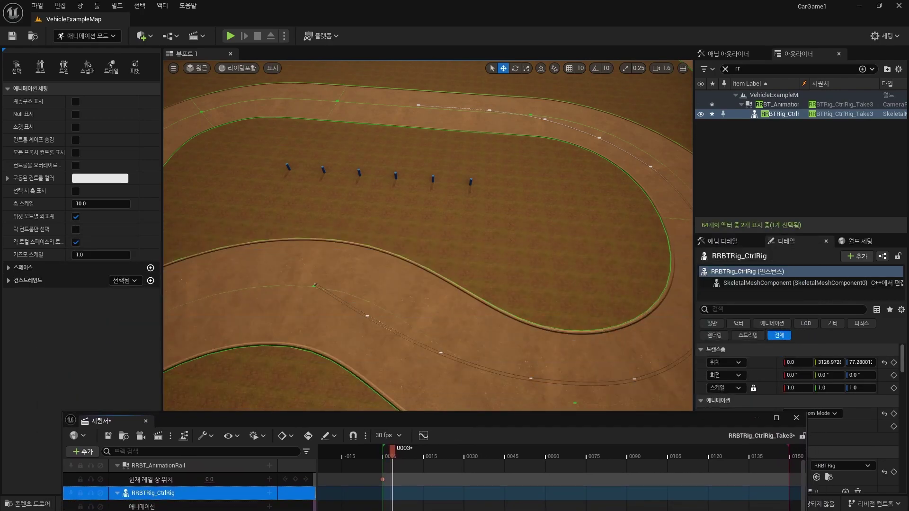
key(f)
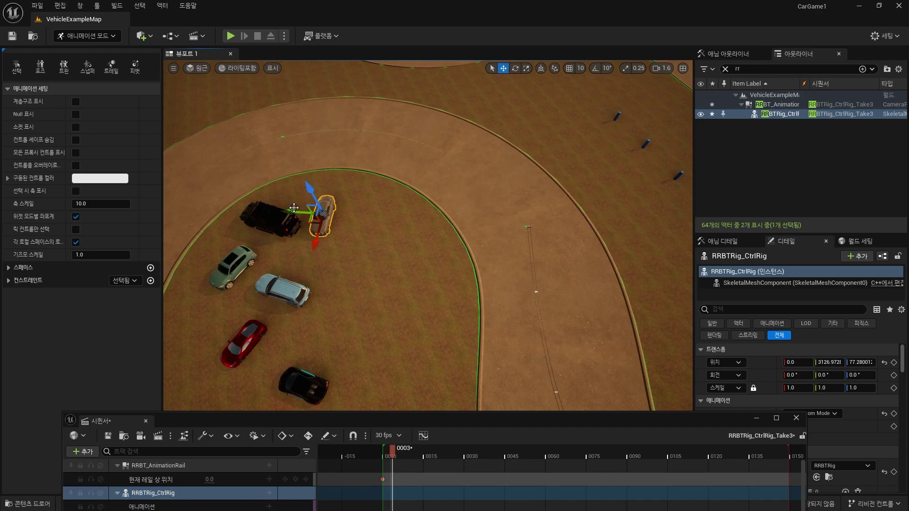
drag(326, 216, 540, 269)
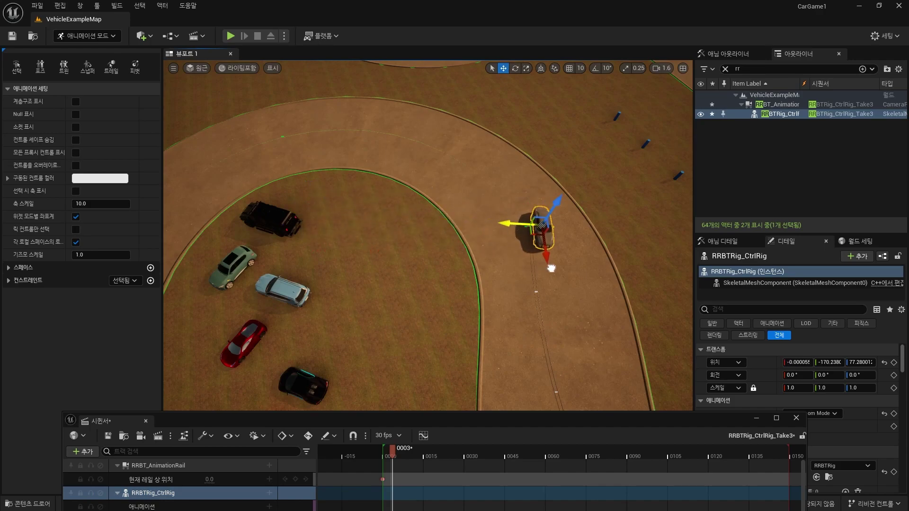
right_drag(538, 268, 539, 222)
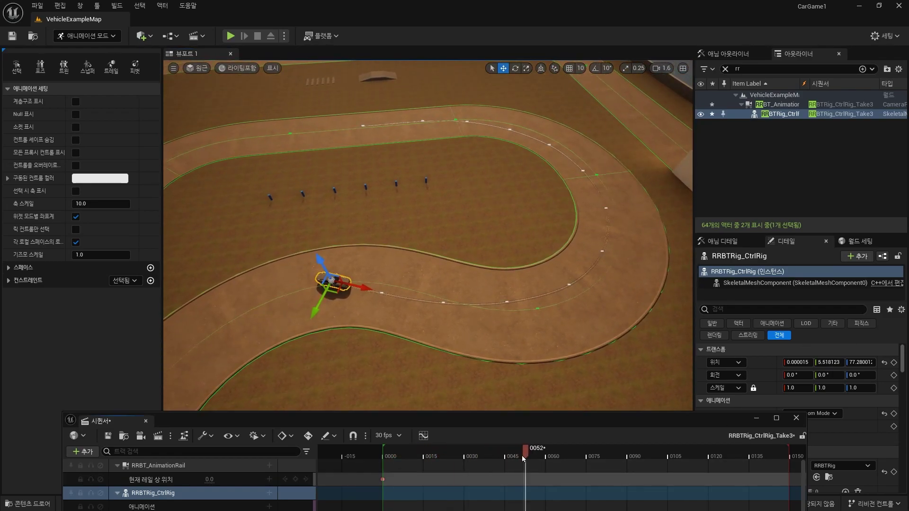
click(431, 455)
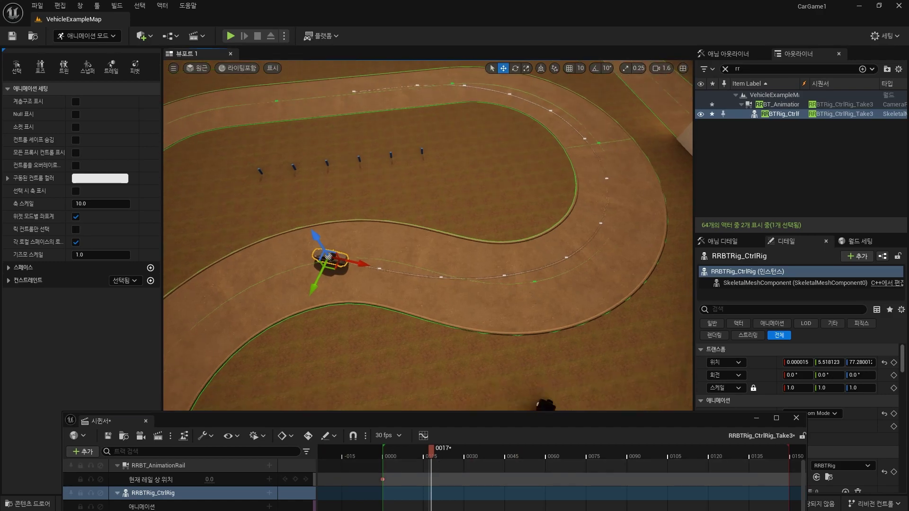
drag(357, 416, 405, 152)
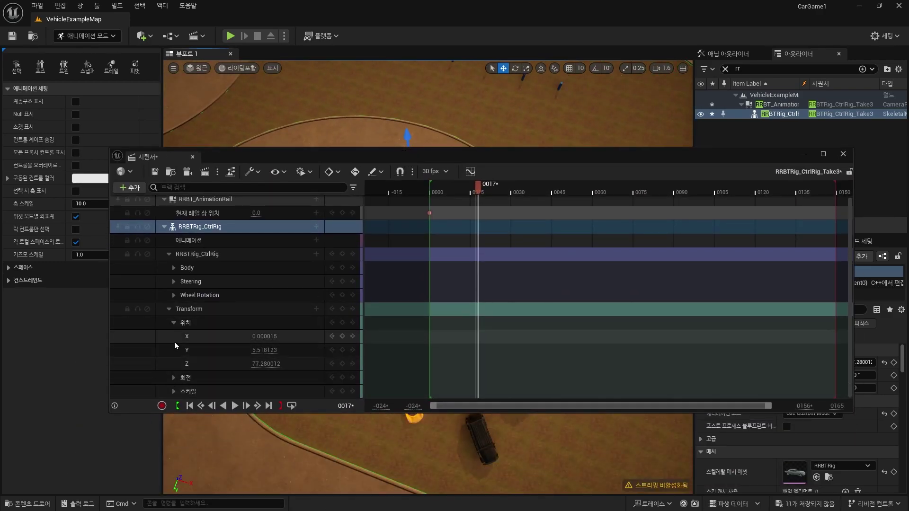
- Collapse the Transform and Location tracks and scrub the car back to frame 0 at the rail start
click(174, 324)
click(170, 311)
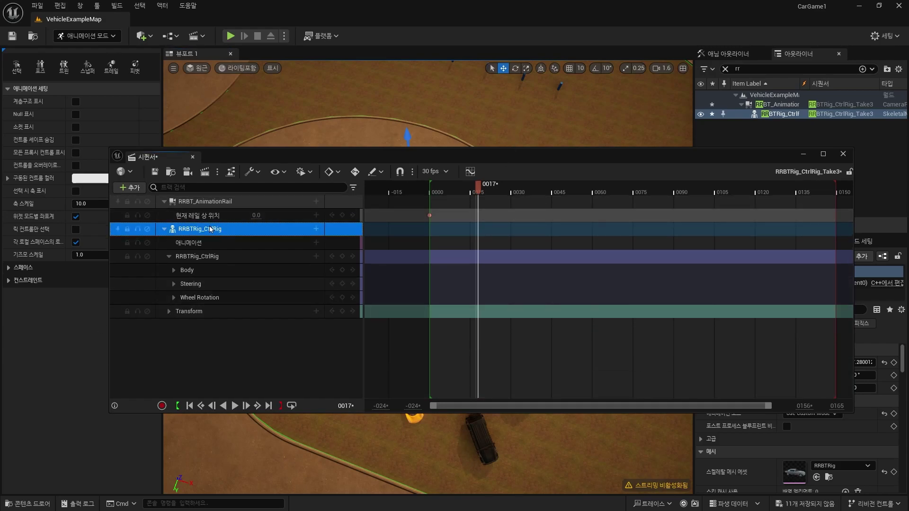
drag(559, 154, 516, 340)
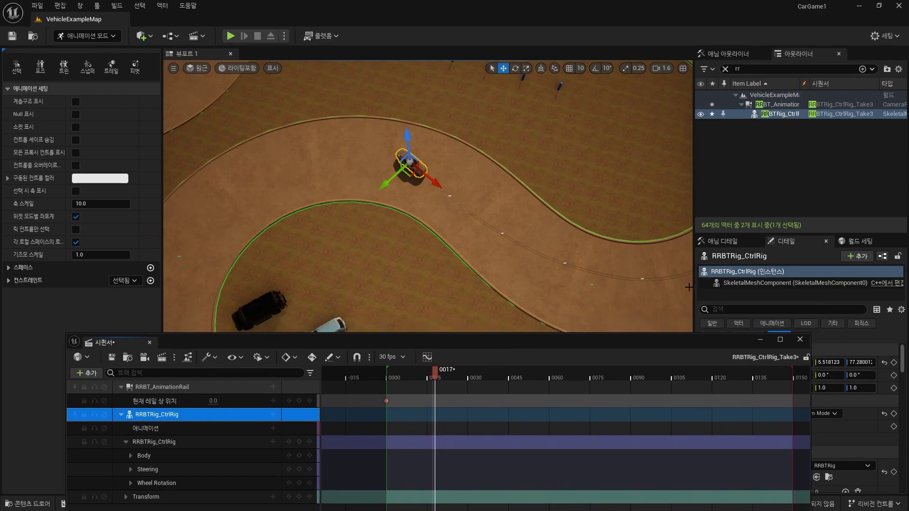
click(395, 374)
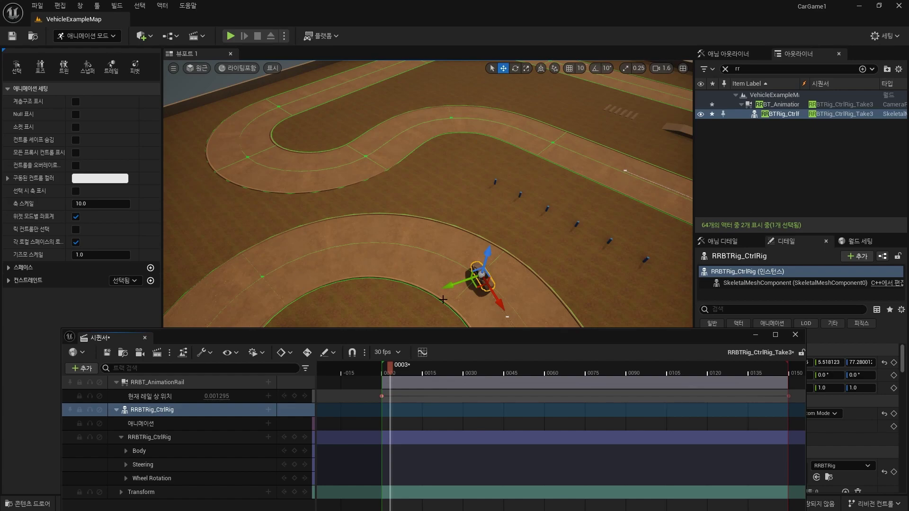
right_drag(426, 189, 407, 199)
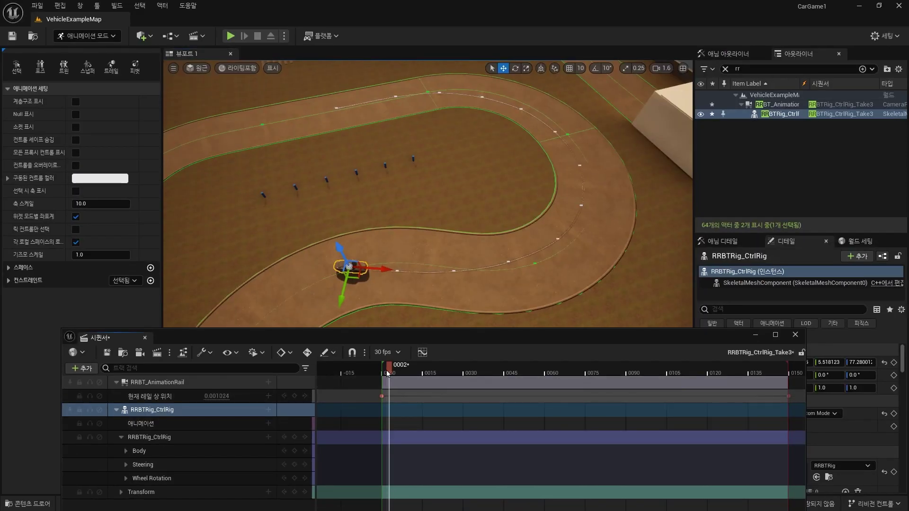
drag(387, 373, 386, 382)
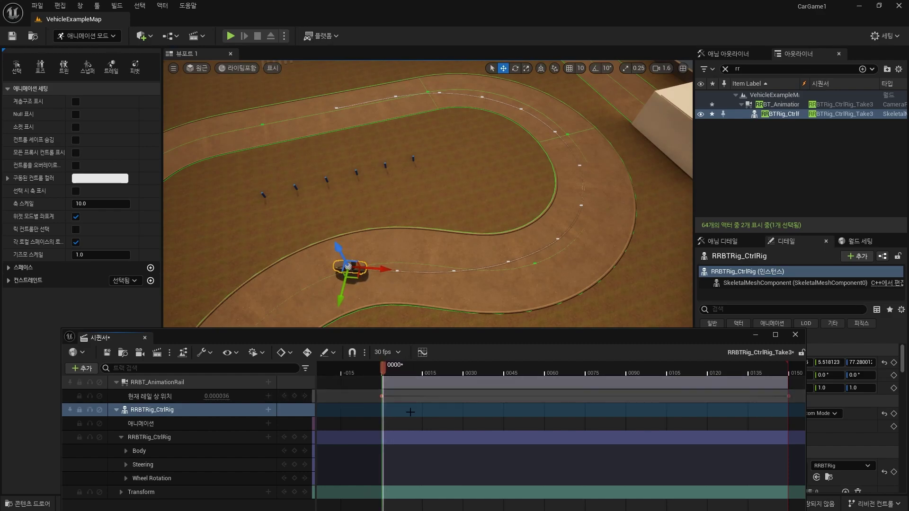
- Play the car's drive along the rail, scrub back to frame 11, and open the Anim Outliner
key(space)
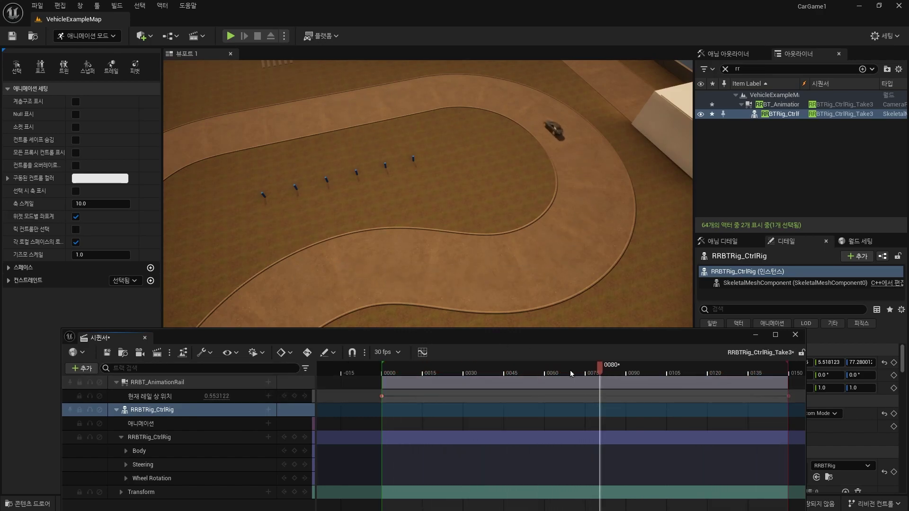
drag(570, 370, 453, 374)
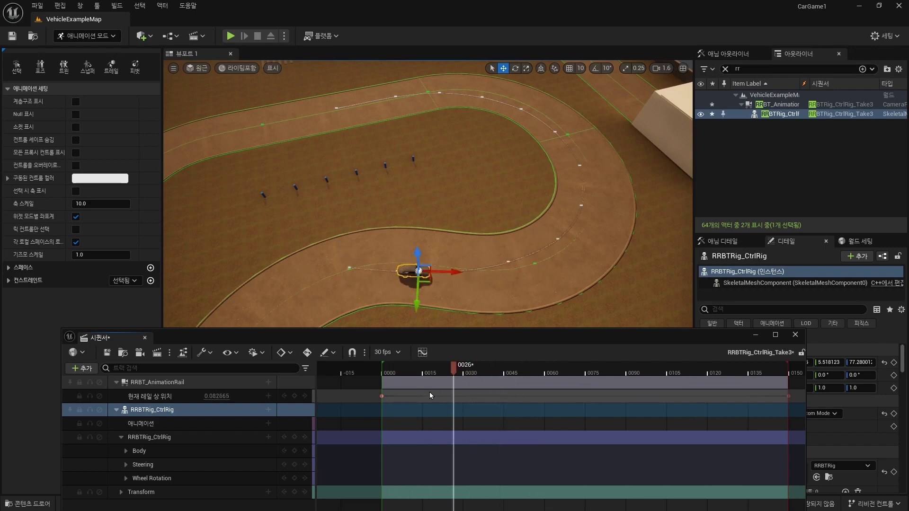
click(412, 369)
click(728, 53)
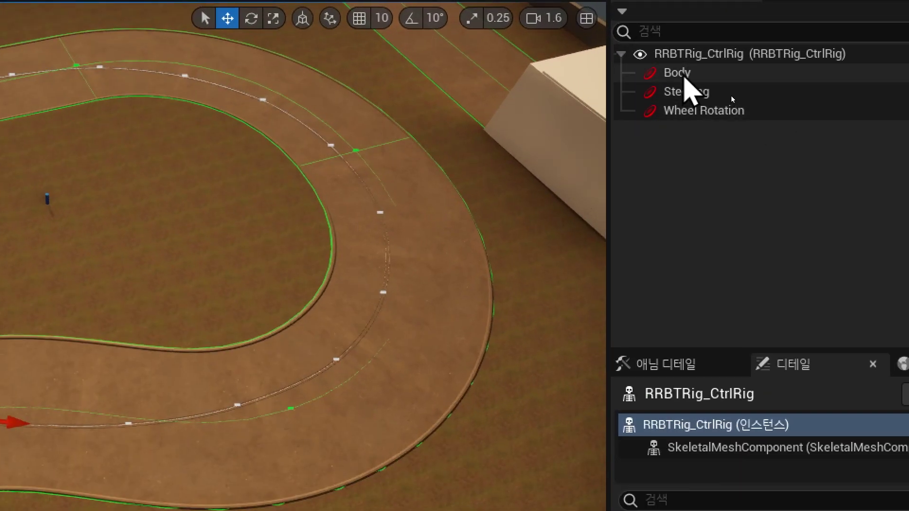
- Select the Body, Steering and Wheel Rotation controls in turn in the Anim Outliner
click(684, 75)
click(696, 93)
click(710, 110)
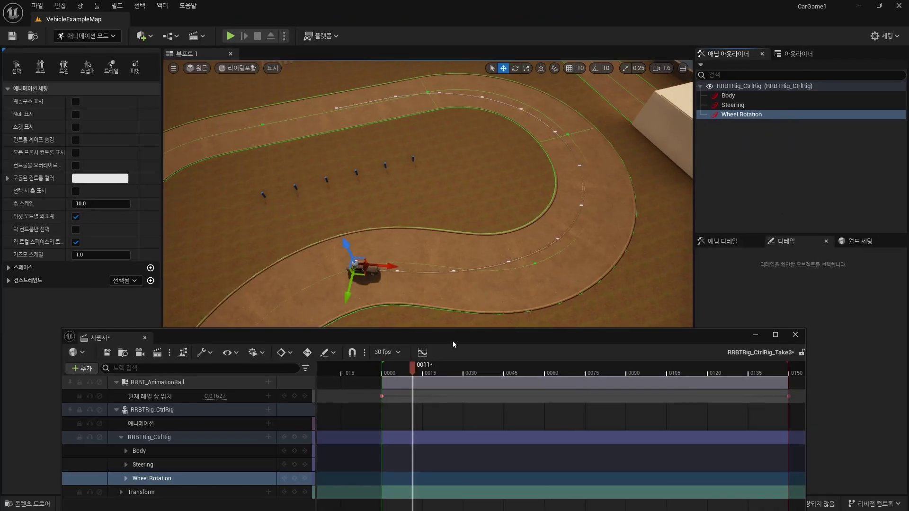
drag(453, 341, 513, 276)
- Step through the Body, Steering and Wheel Rotation tracks in Sequencer, ending on Steering
ctrl+click(206, 394)
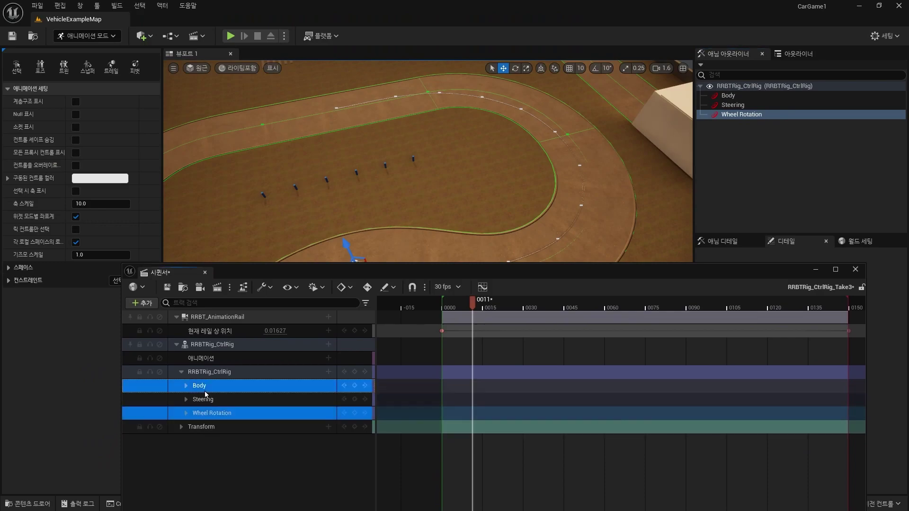
shift+click(204, 400)
shift+click(209, 413)
click(208, 413)
click(204, 399)
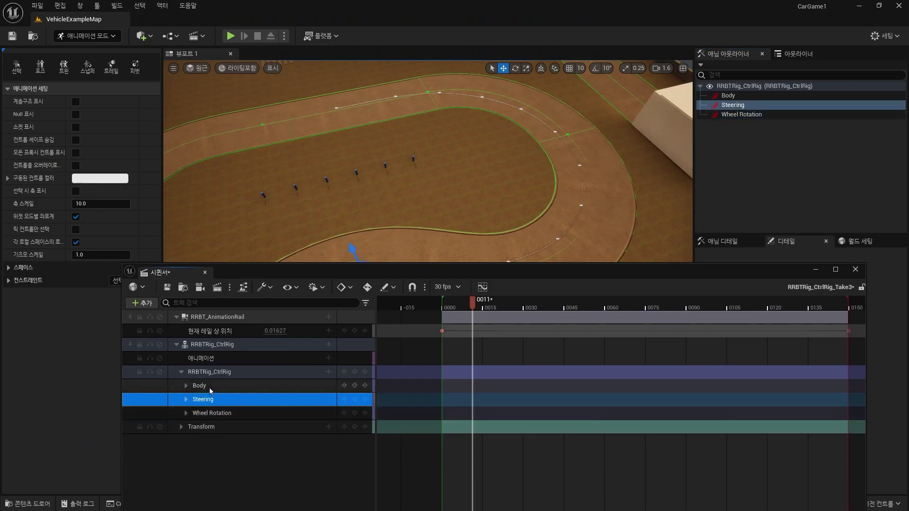
key(Up)
key(Down)
key(Down)
key(Up)
click(206, 387)
click(204, 399)
- Frame the Steering control on the car, zoom out, and float the Sequencer as its own window
mouse_move(239, 273)
mouse_down()
mouse_move(602, 236)
mouse_move(437, 355)
mouse_up()
key(f)
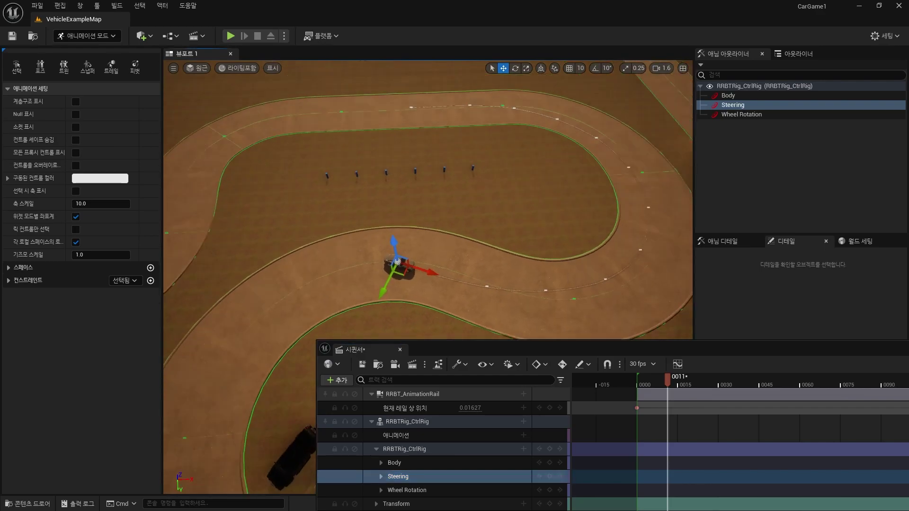
scroll(531, 242, down, 3)
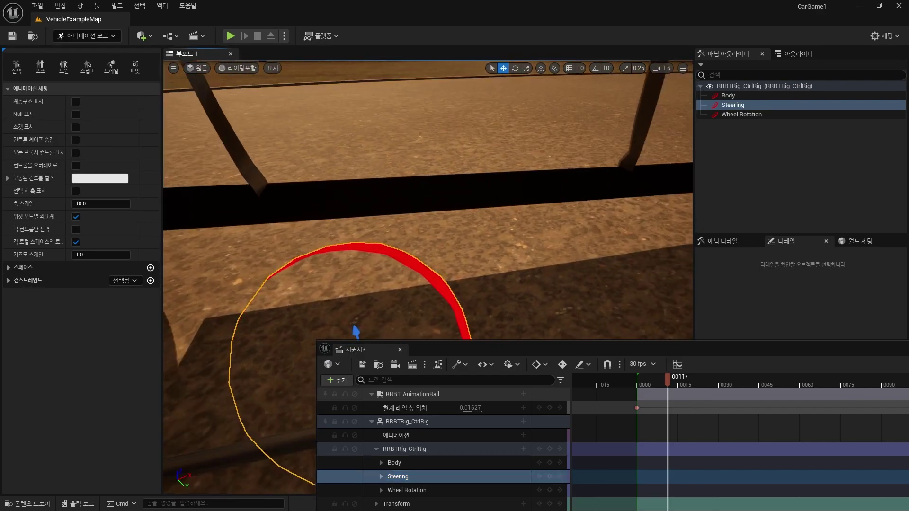
scroll(533, 238, down, 3)
scroll(535, 235, down, 2)
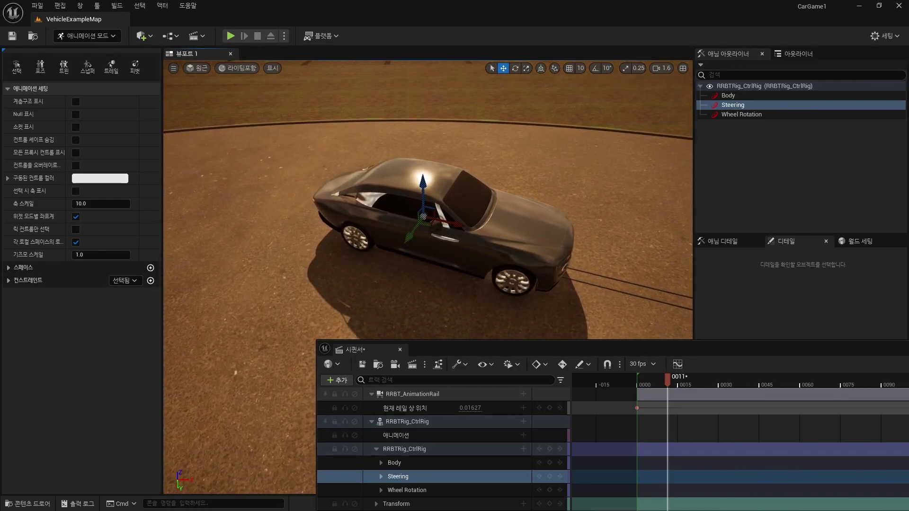
mouse_move(608, 351)
mouse_down()
mouse_move(440, 324)
mouse_move(451, 334)
mouse_up()
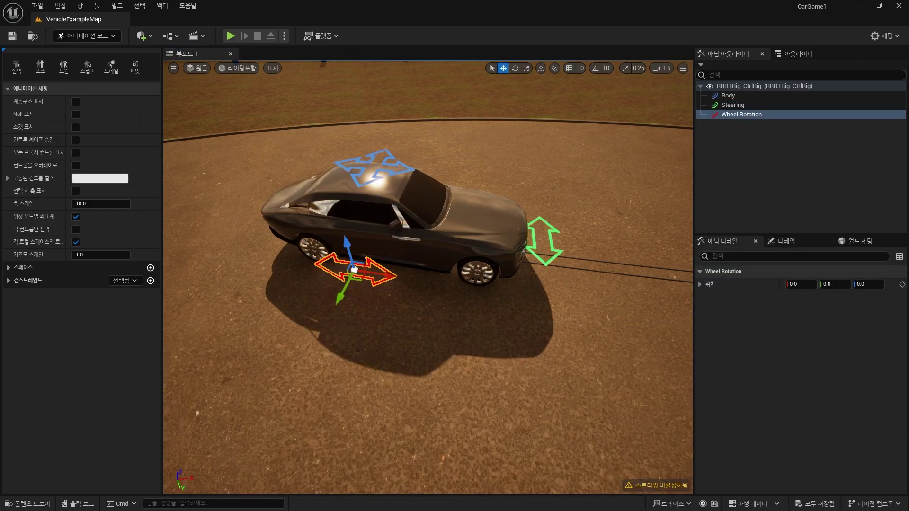
- Re-dock the Sequencer beside the viewport and play the rail animation from the start
right_drag(554, 303, 553, 256)
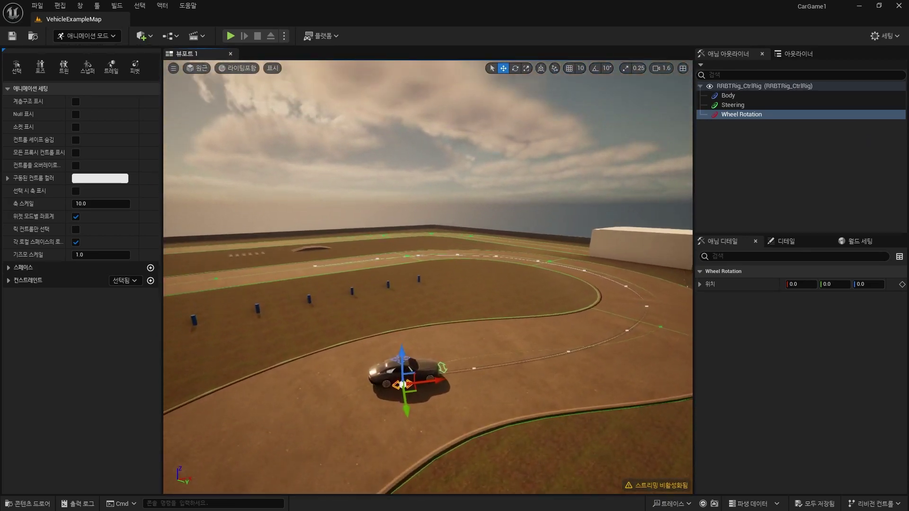
drag(868, 154, 737, 255)
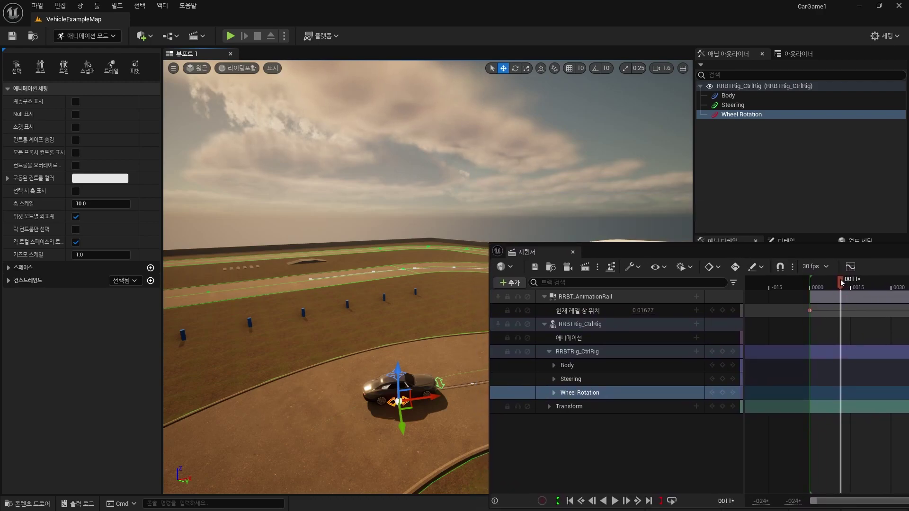
drag(841, 283, 811, 283)
key(space)
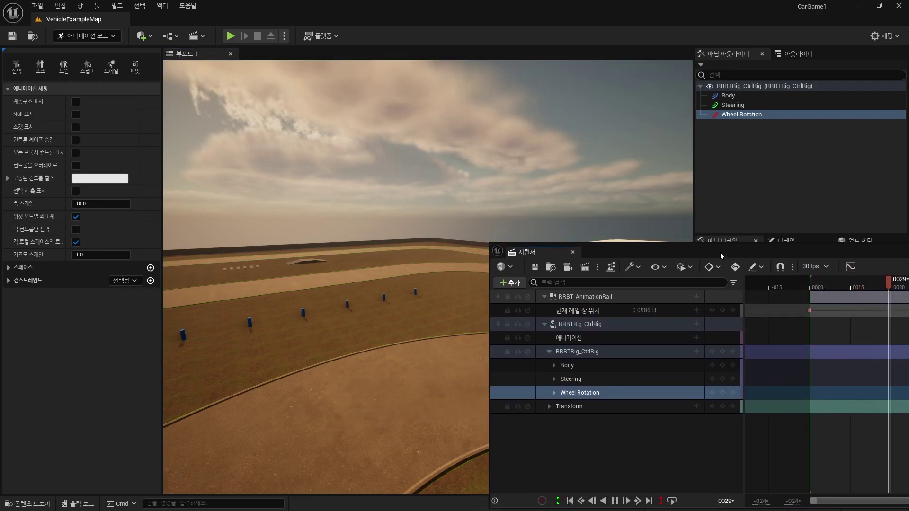
- Stop playback at frame 14 and return the car to frame 0
drag(722, 256, 721, 408)
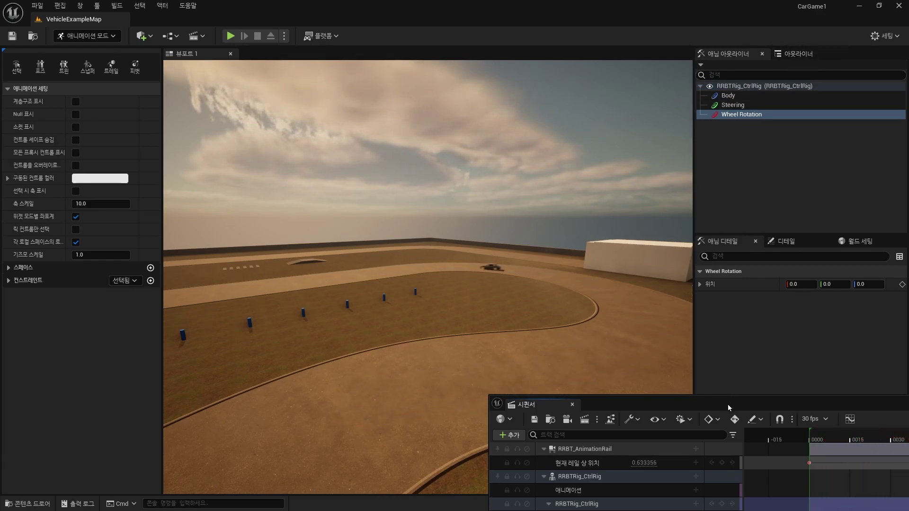
drag(729, 404, 759, 178)
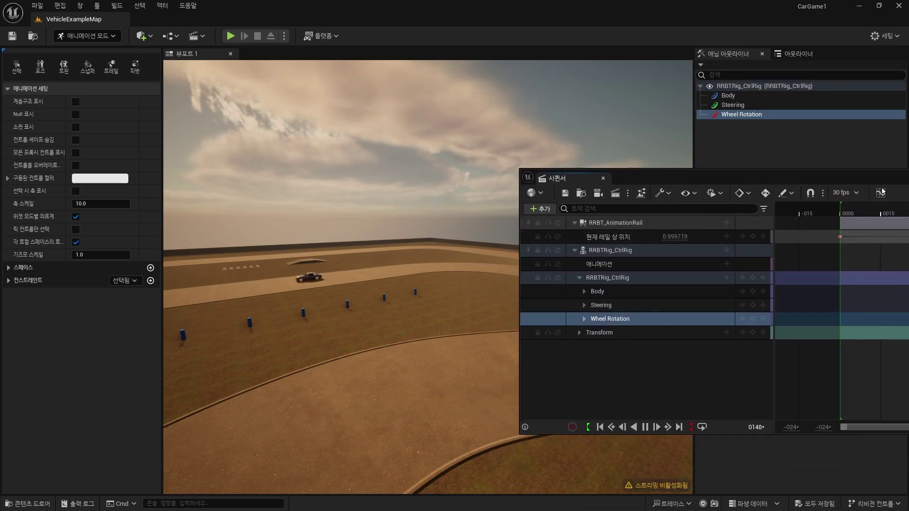
click(876, 207)
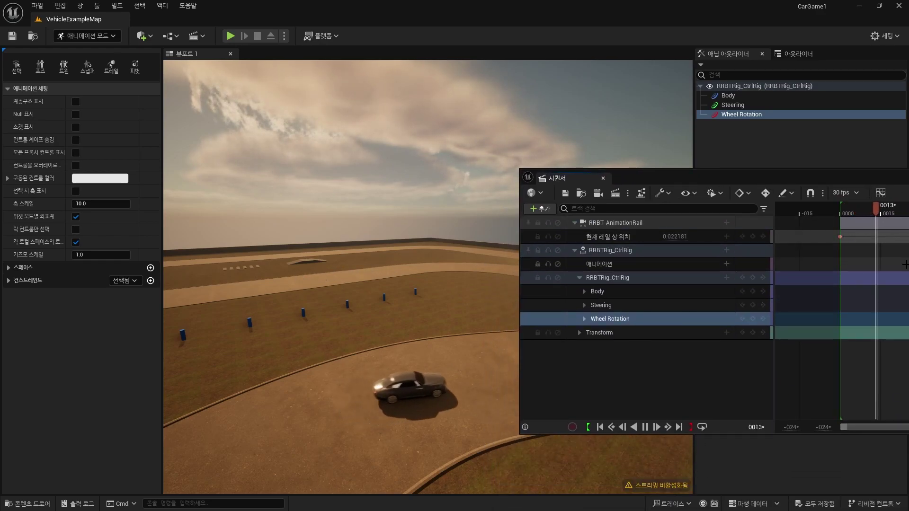
click(600, 428)
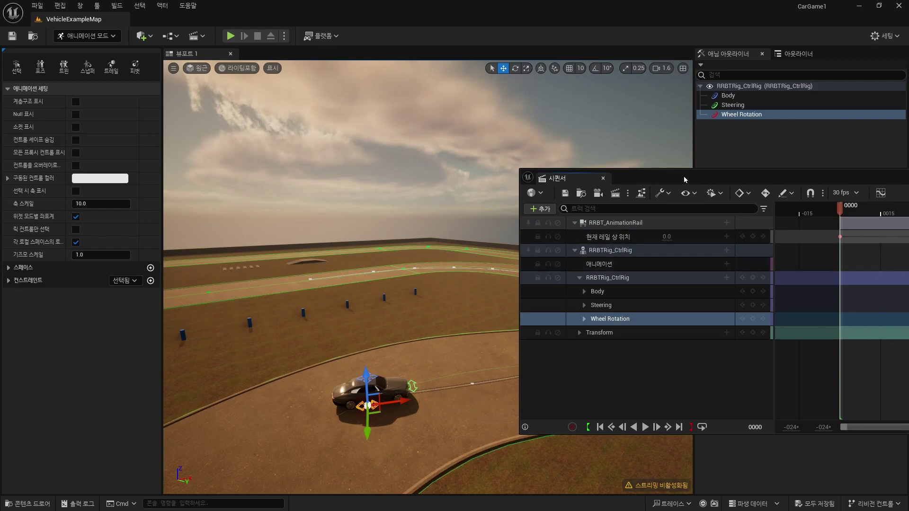
mouse_move(686, 185)
mouse_down()
mouse_move(655, 175)
mouse_move(212, 434)
mouse_up()
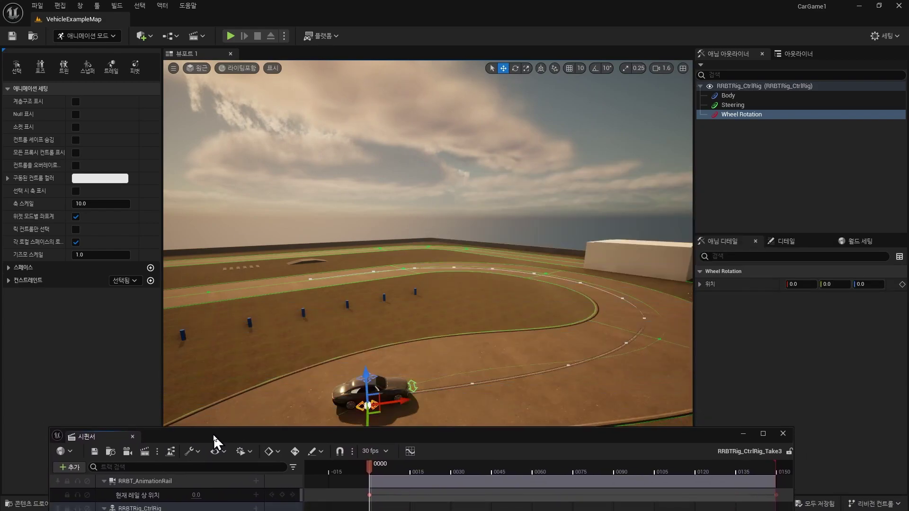
- Move the view close to the car, scrub to frame 16, and select the Body then Wheel Rotation controls
mouse_move(481, 365)
right_down()
mouse_move(481, 379)
mouse_move(514, 359)
right_up()
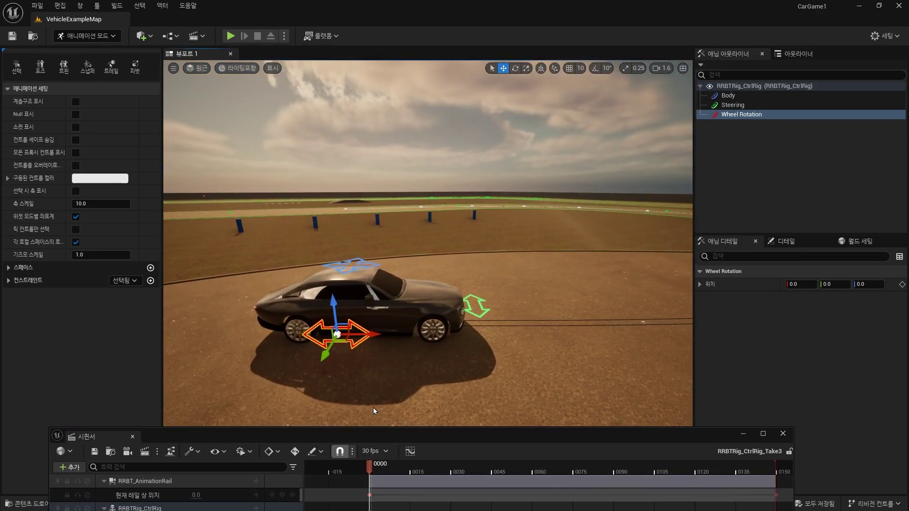
drag(397, 435, 397, 428)
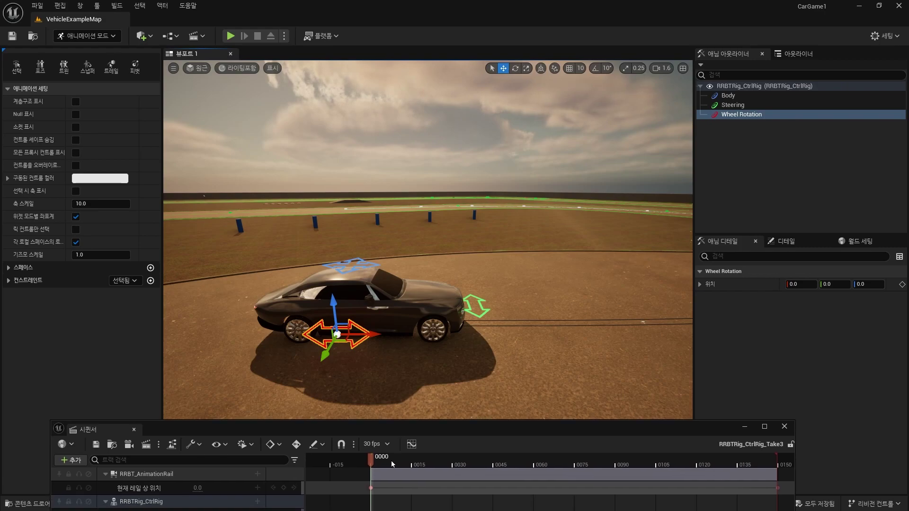
click(376, 462)
mouse_move(377, 463)
mouse_down()
mouse_move(419, 464)
mouse_move(368, 478)
mouse_up()
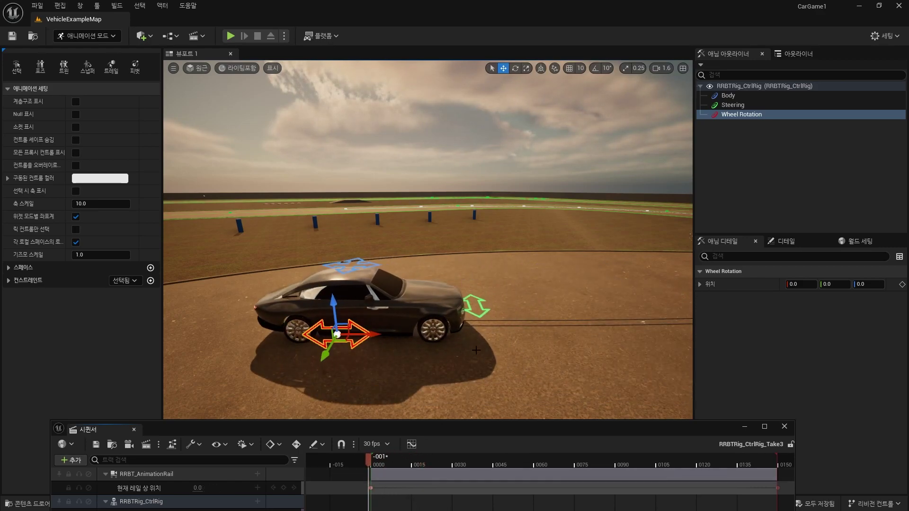
click(728, 95)
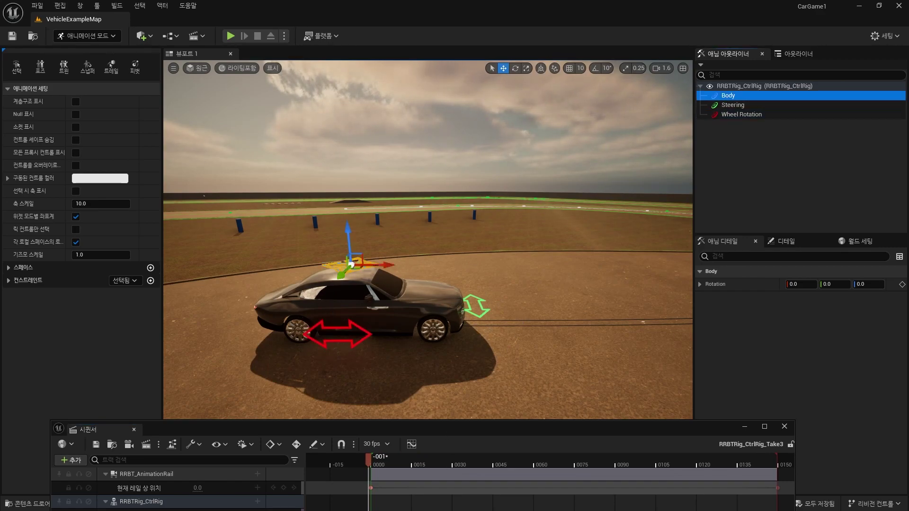
click(363, 343)
- Expand Wheel Rotation to its X, Y, Z channels and cycle through the Steering, Body and Wheel Rotation controls
drag(486, 429, 527, 252)
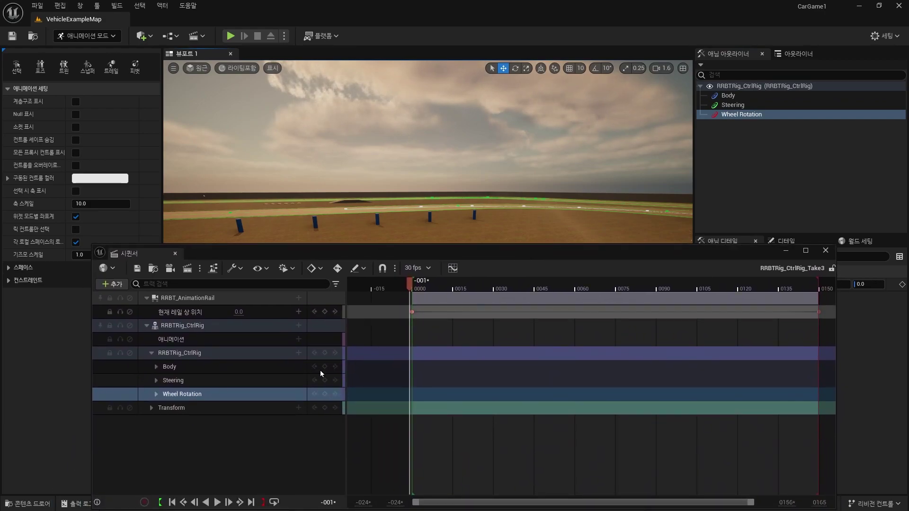
click(158, 394)
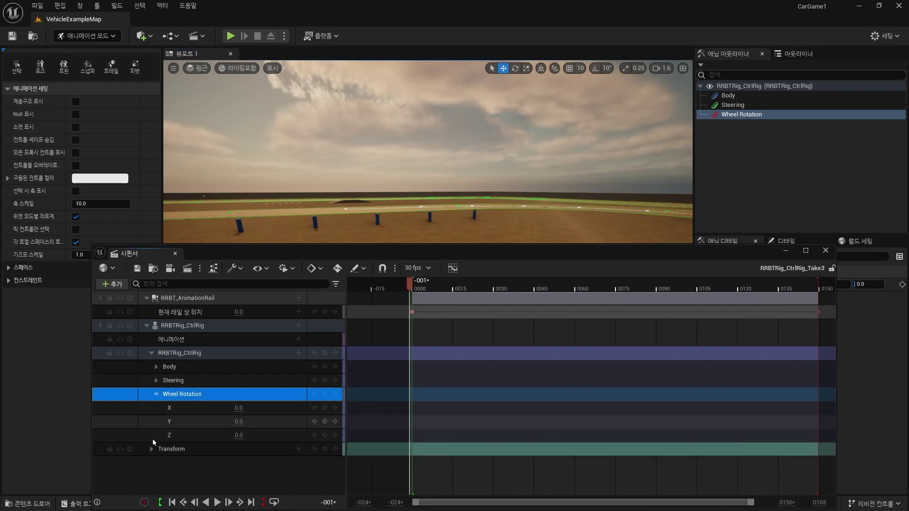
click(732, 105)
click(730, 95)
click(733, 106)
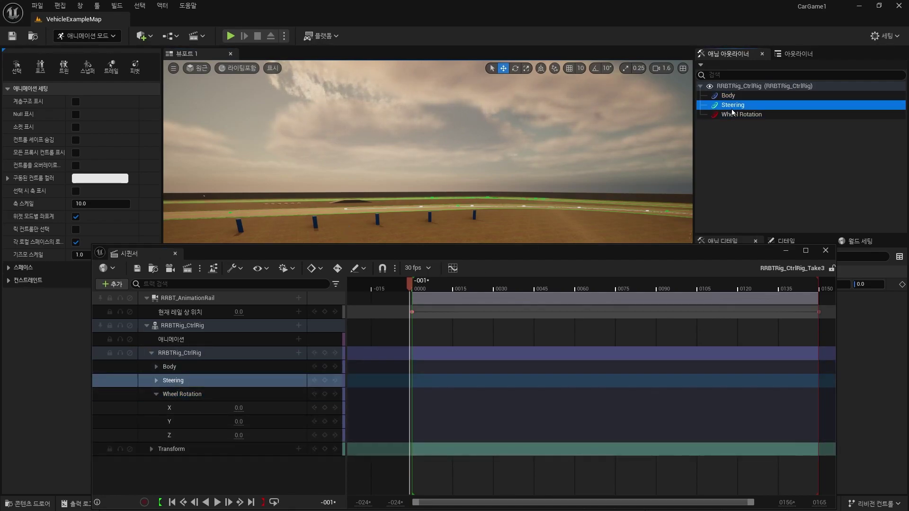
click(733, 114)
- Expand the Steering track's channels, lower the Sequencer to reveal the car, and select Body
click(156, 367)
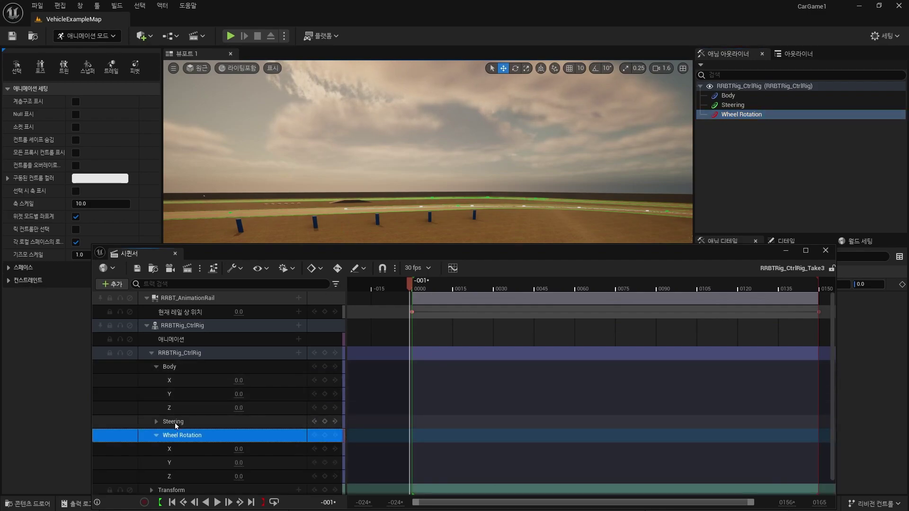
click(156, 421)
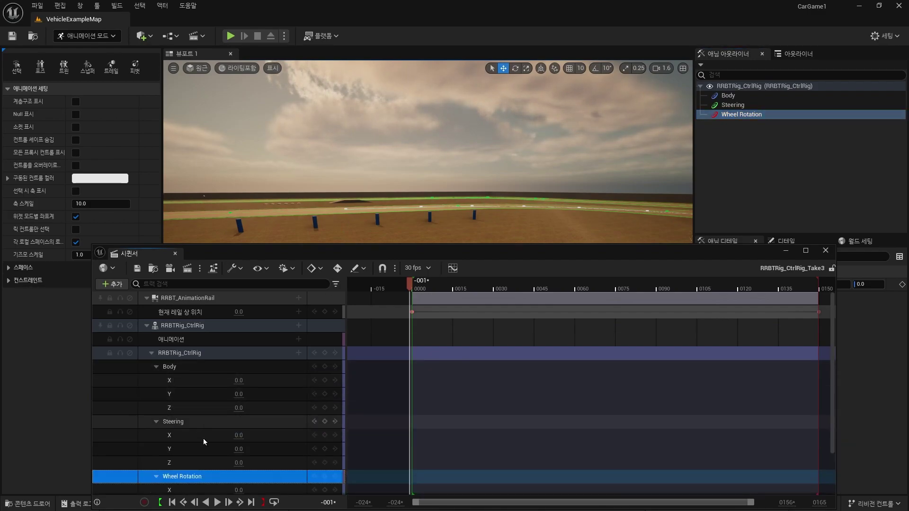
scroll(206, 443, down, 2)
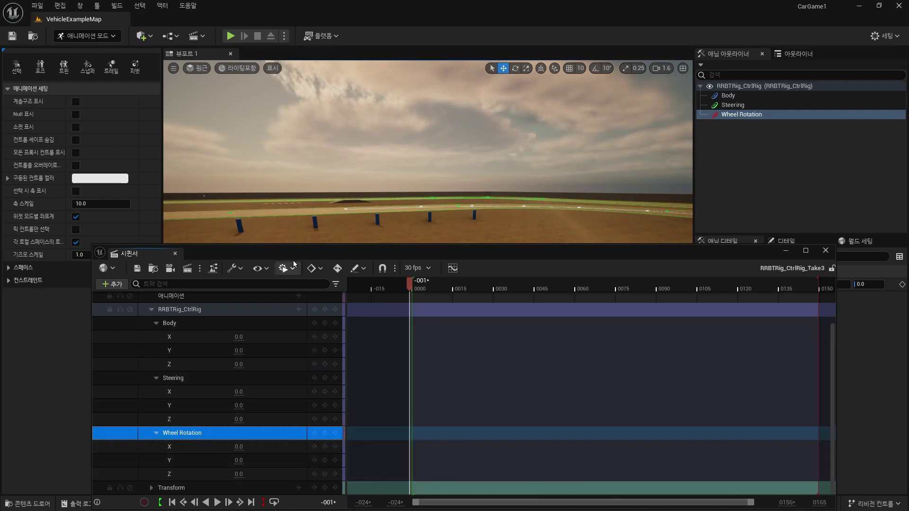
drag(307, 254, 312, 387)
click(186, 459)
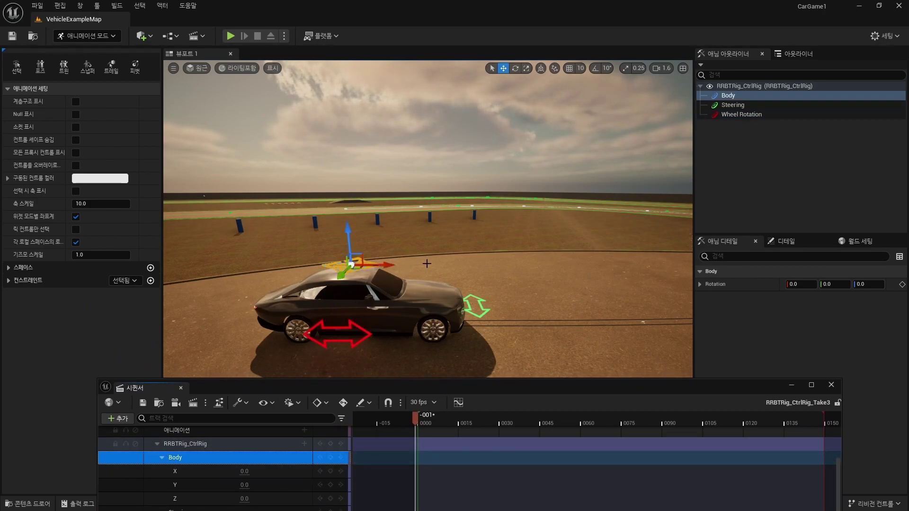
- Test-rotate the Body control around its Y axis, then undo the tilt
right_drag(481, 260, 474, 284)
key(e)
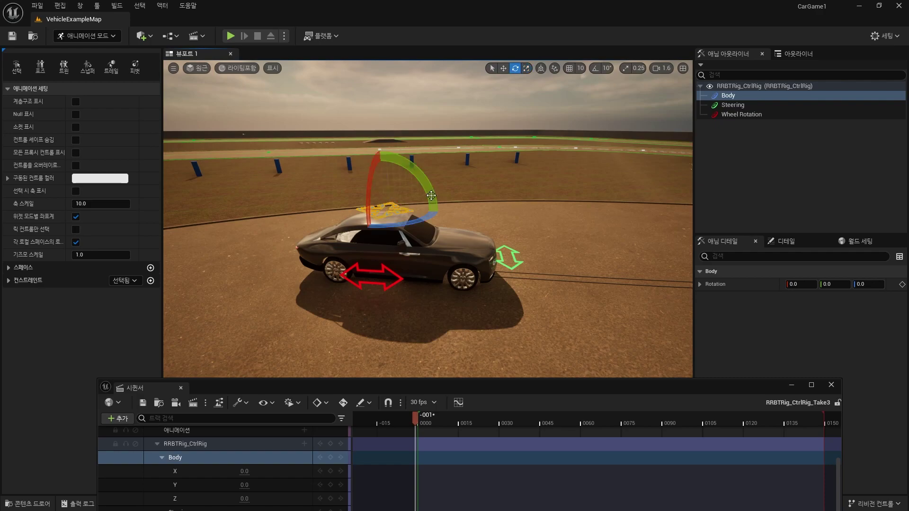
drag(421, 181, 429, 204)
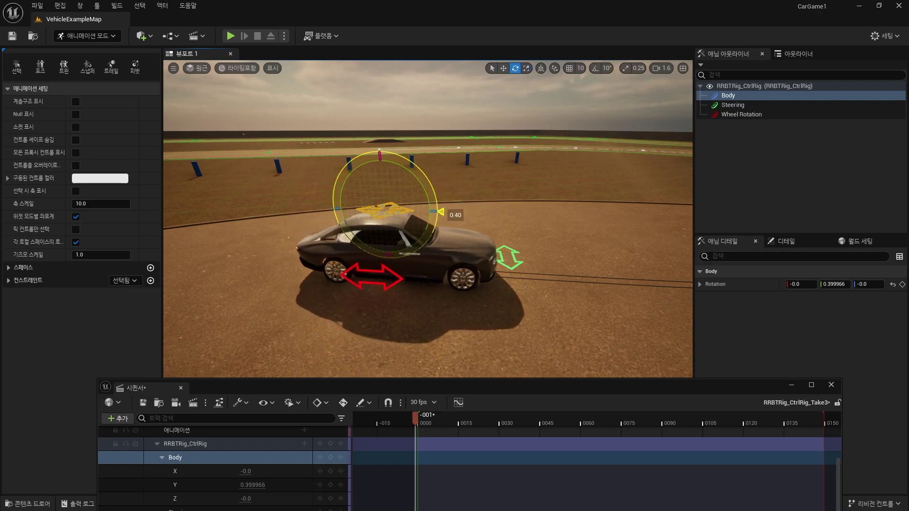
drag(428, 204, 423, 181)
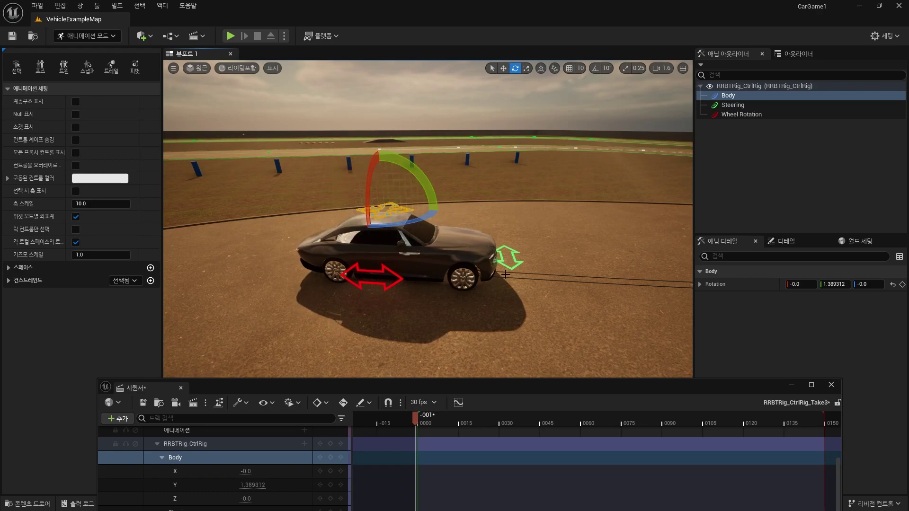
key(ctrl+z)
- At frame 0, test-move the Wheel Rotation control along X, then undo so it stays at 0,0,0
mouse_move(479, 391)
mouse_down()
mouse_move(502, 299)
mouse_move(501, 318)
mouse_up()
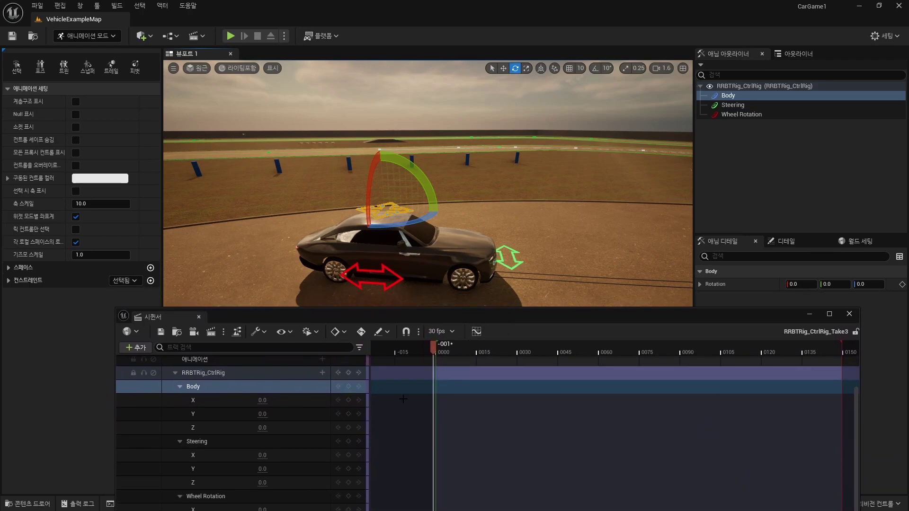
drag(431, 348, 437, 358)
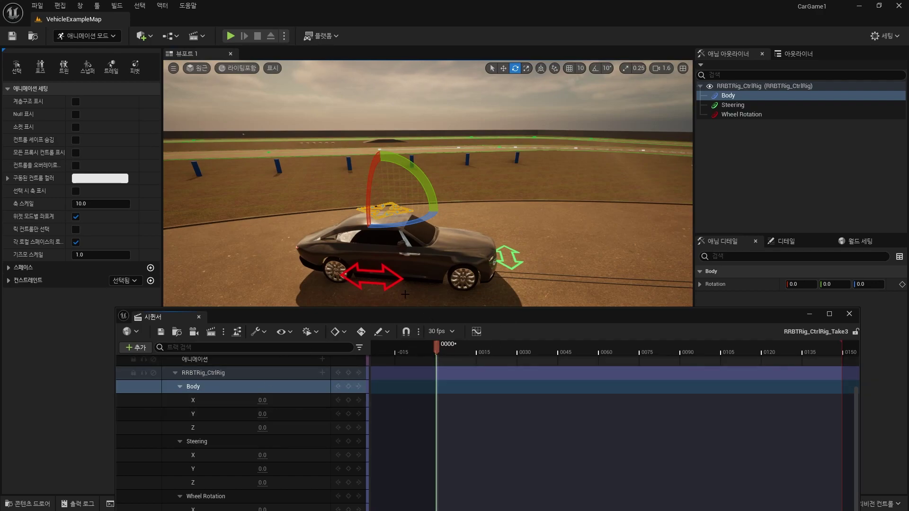
click(372, 277)
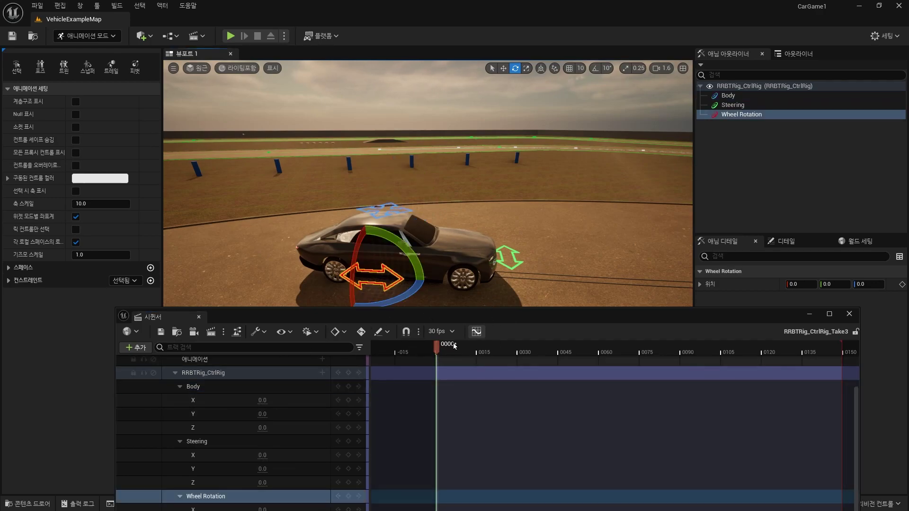
mouse_move(447, 315)
mouse_down()
mouse_move(467, 195)
mouse_move(476, 366)
mouse_up()
key(w)
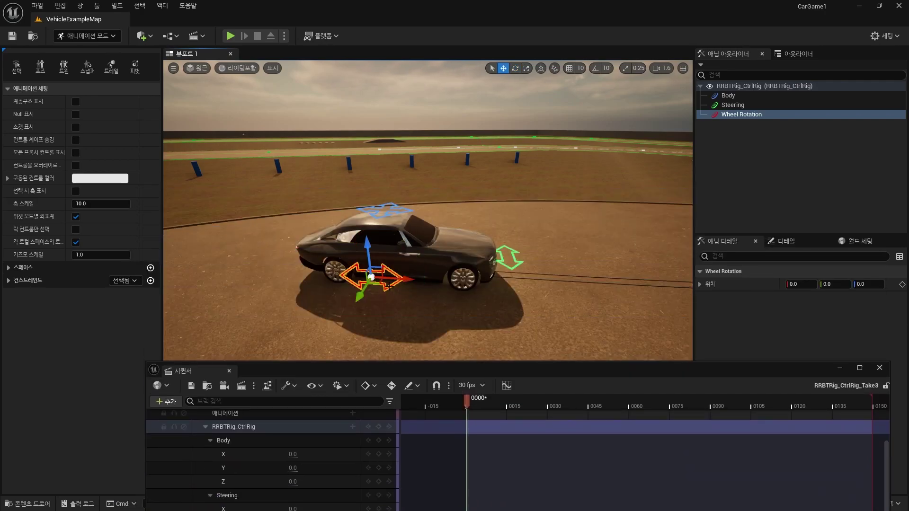
drag(406, 281, 417, 306)
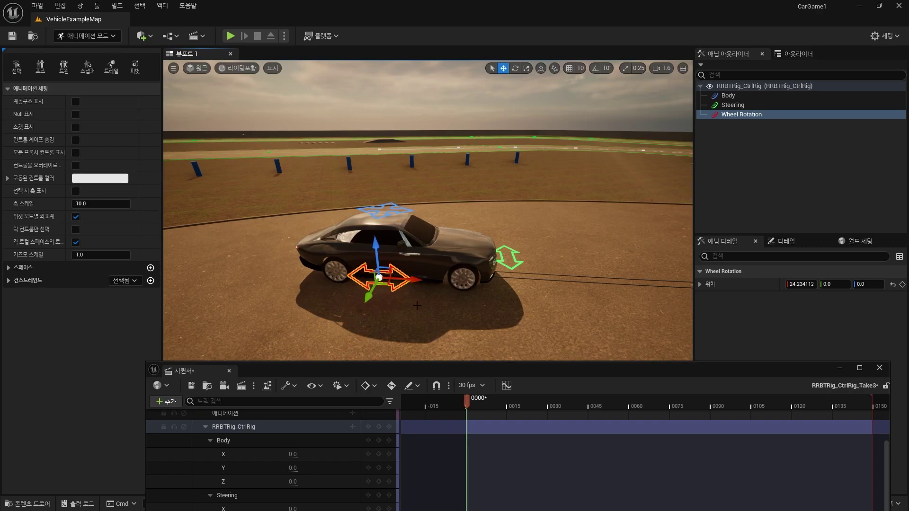
key(ctrl+z)
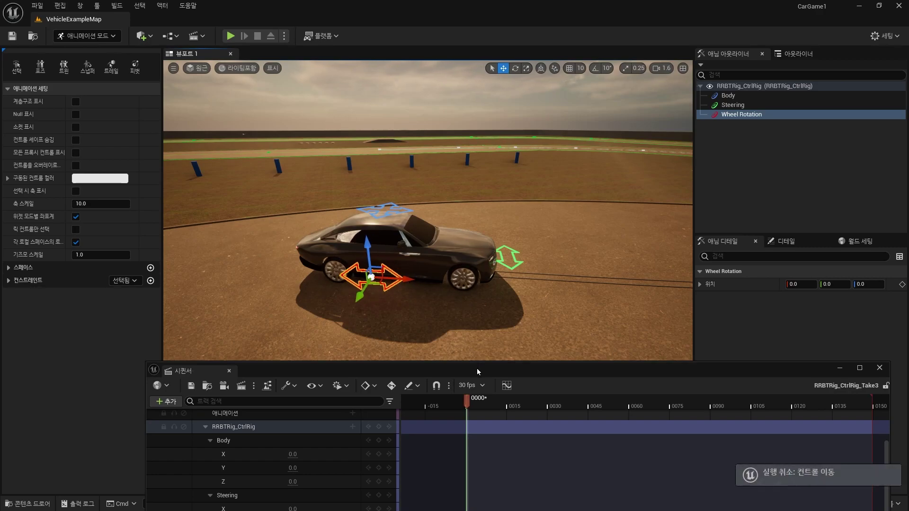
drag(477, 368, 488, 202)
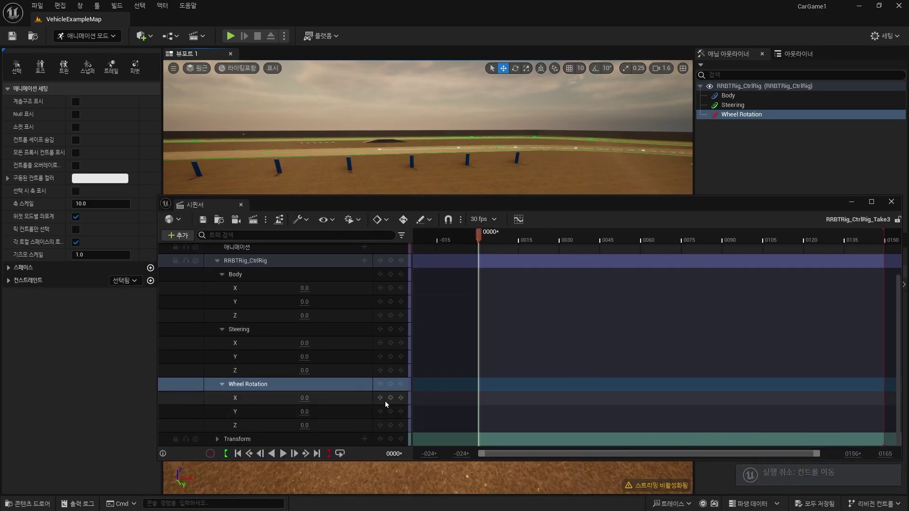
- Add a 0.0 key on the Wheel Rotation X channel at frame 0000
click(391, 398)
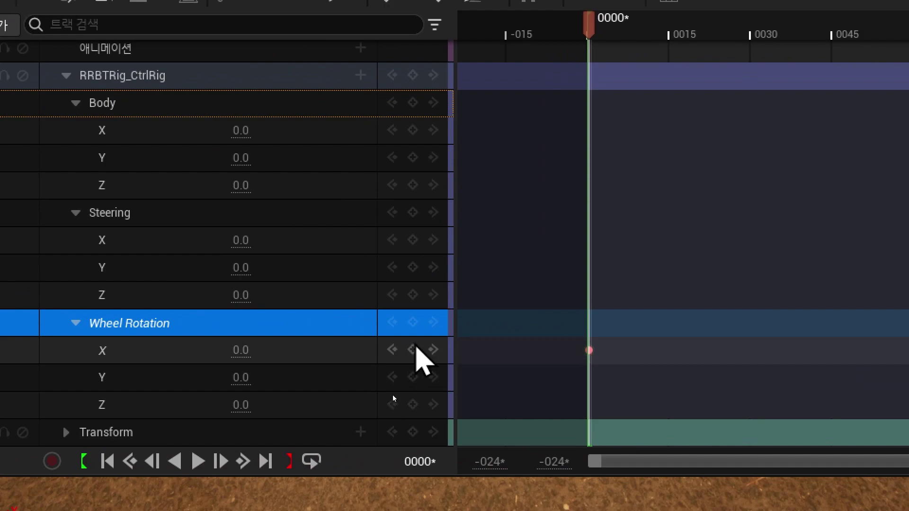
click(141, 355)
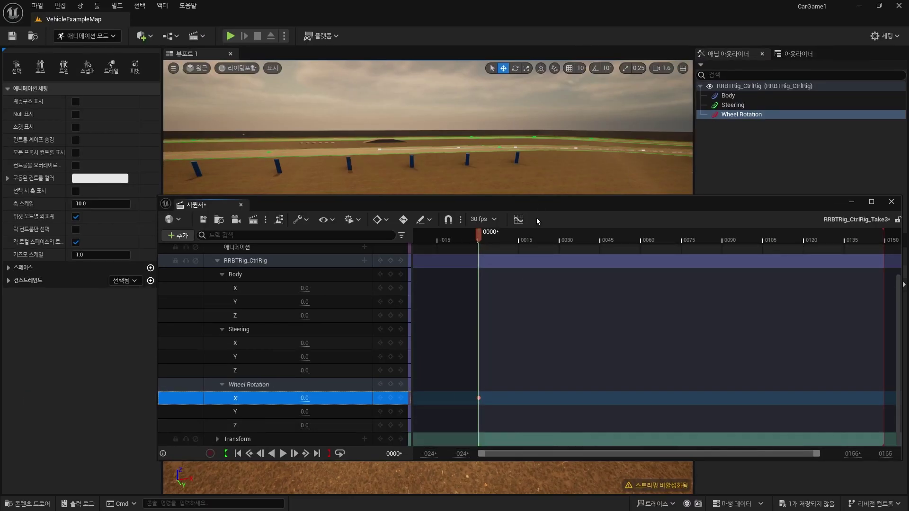
drag(537, 204, 520, 325)
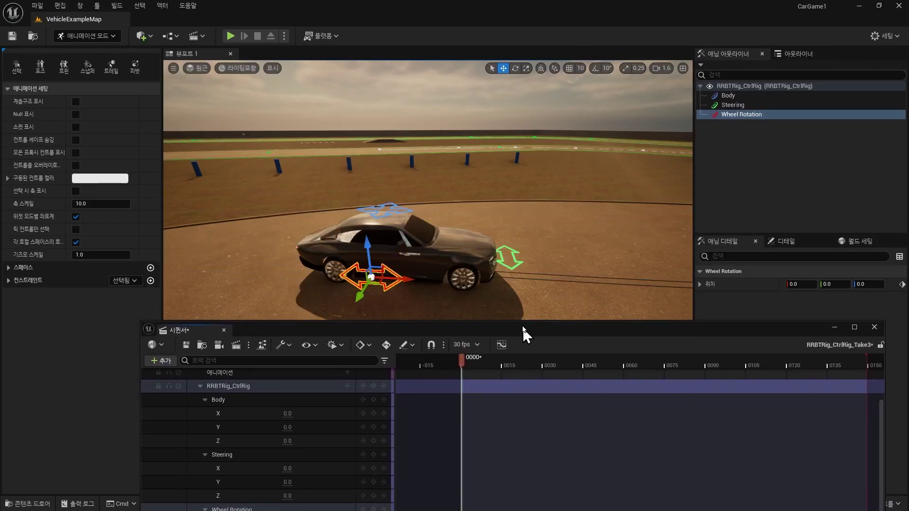
- Scrub the take forward toward frame 30 to watch the car travel along the rail
drag(467, 357, 498, 365)
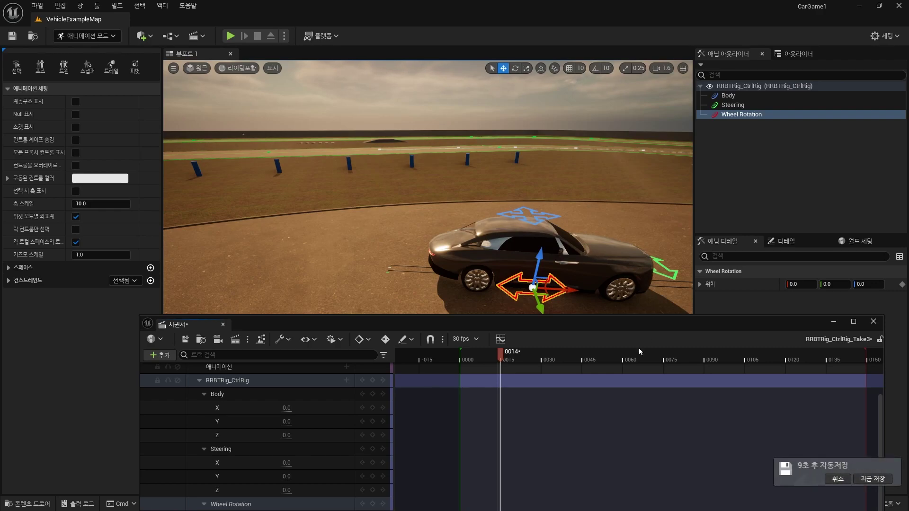
mouse_move(501, 354)
mouse_down()
mouse_move(516, 359)
mouse_move(485, 410)
mouse_move(549, 423)
mouse_up()
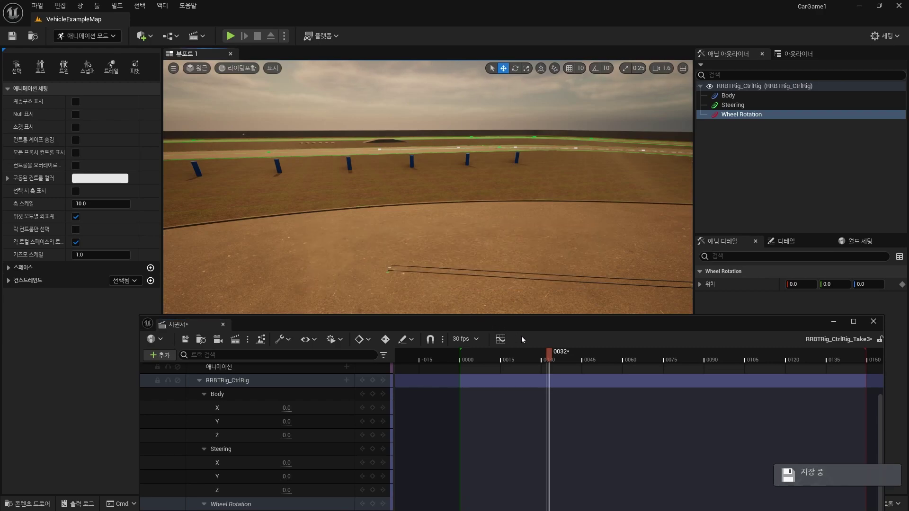
click(538, 360)
drag(538, 360, 500, 366)
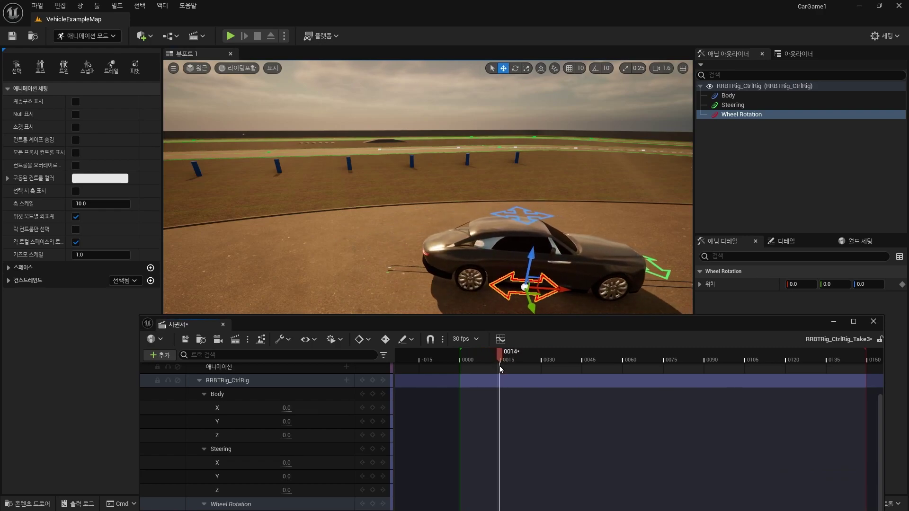
drag(500, 365, 541, 374)
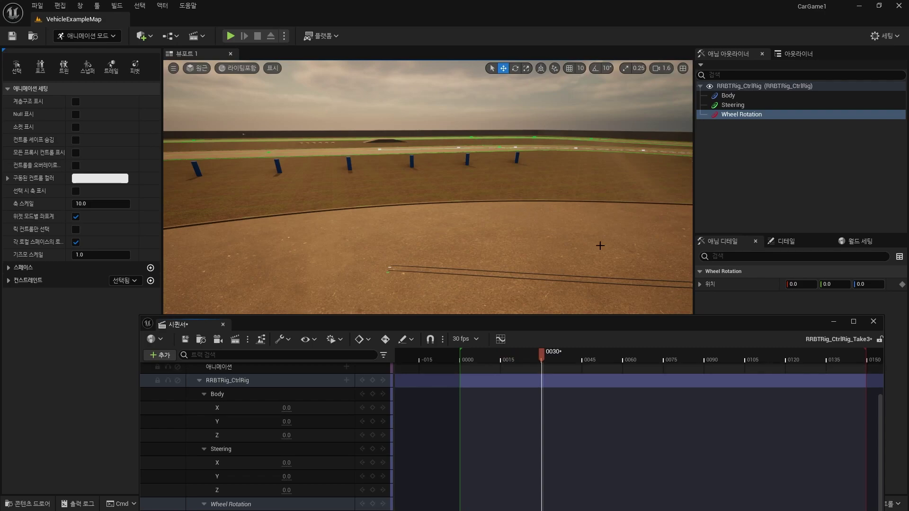
right_drag(598, 239, 545, 223)
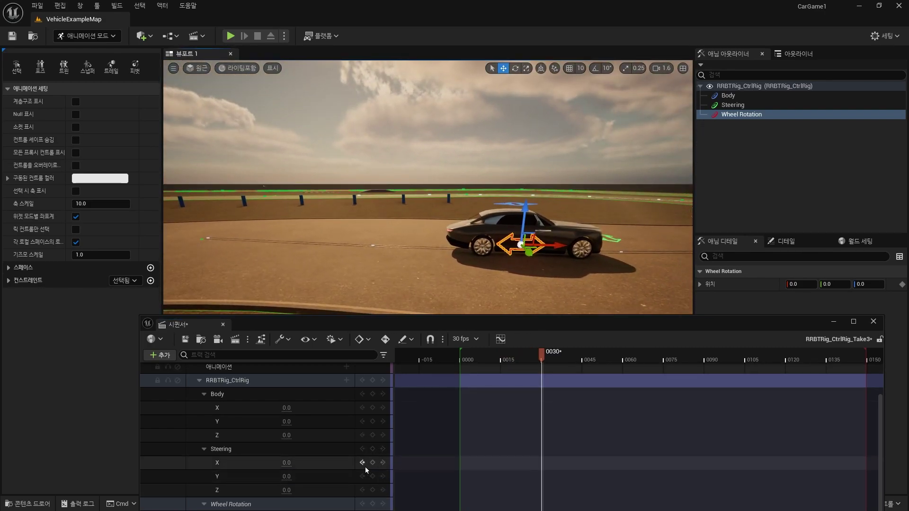
- Collapse the Body and Steering tracks in Sequencer
drag(420, 316, 420, 305)
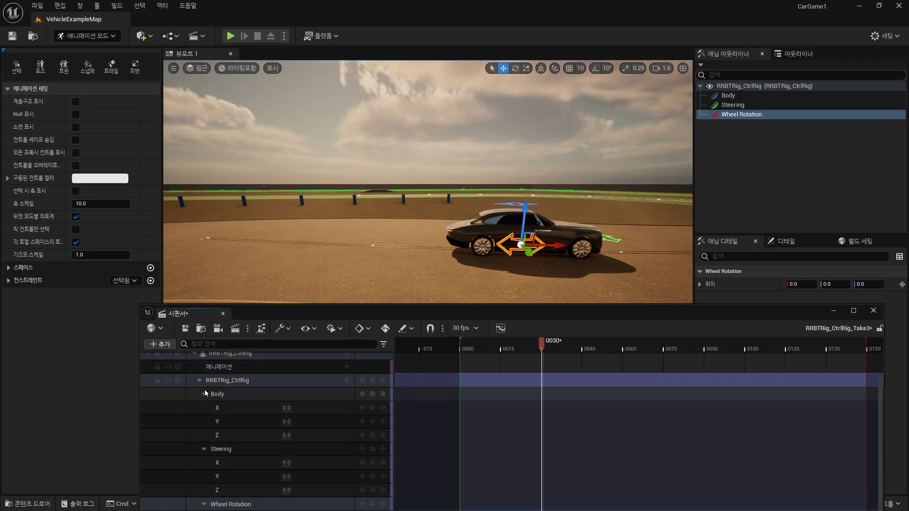
click(205, 392)
click(203, 440)
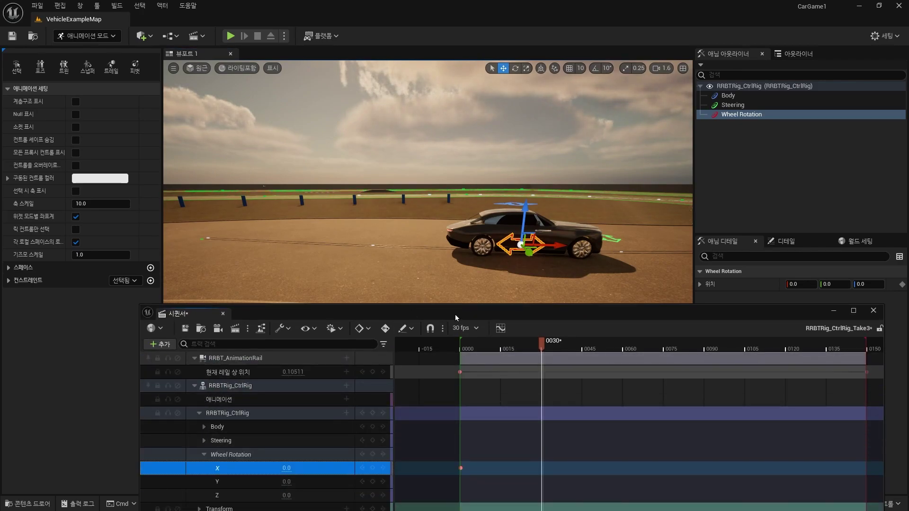
- Key Wheel Rotation X to 13.565659 at frame 30
drag(455, 314, 446, 292)
click(277, 446)
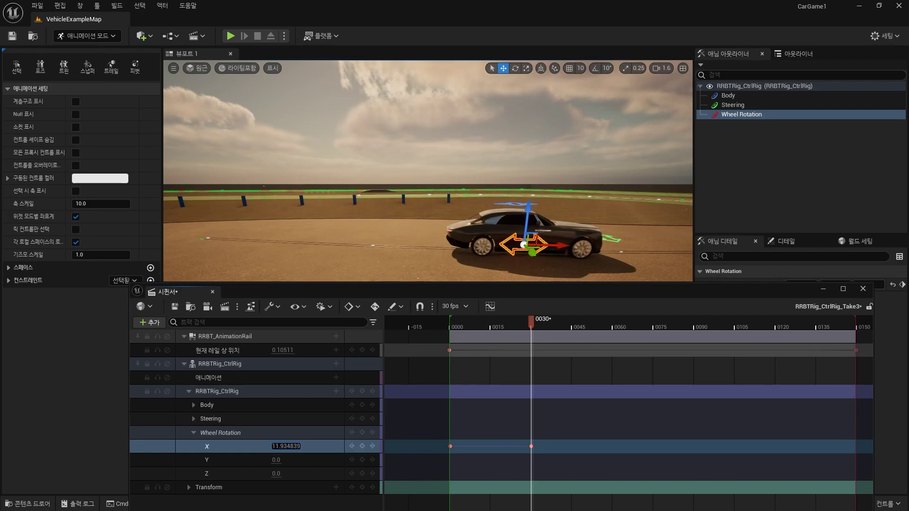
key(Return)
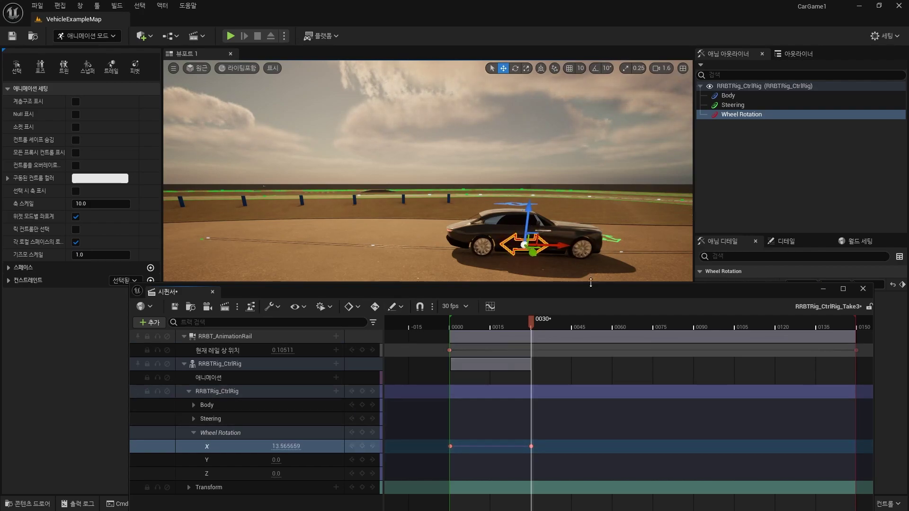
- Scrub the first frames to check the wheel spin, then collapse the Wheel Rotation track
right_drag(428, 170, 428, 189)
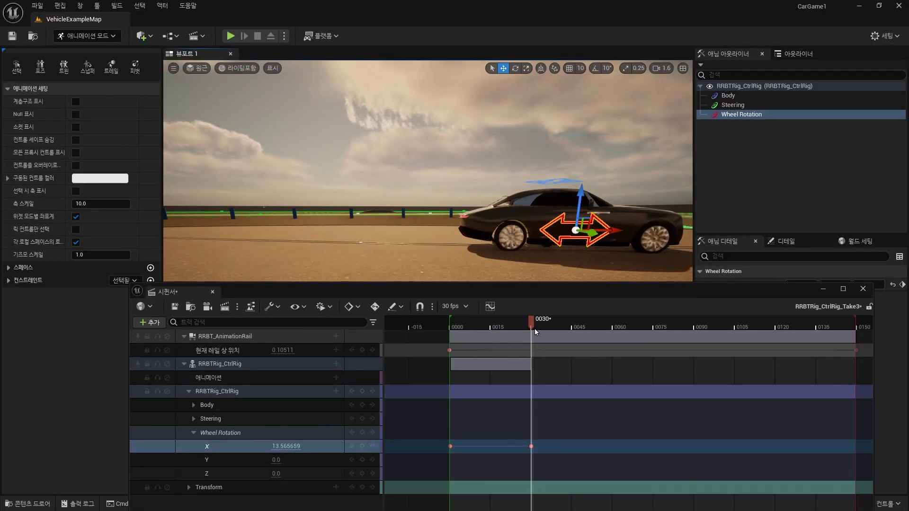
drag(531, 327, 450, 352)
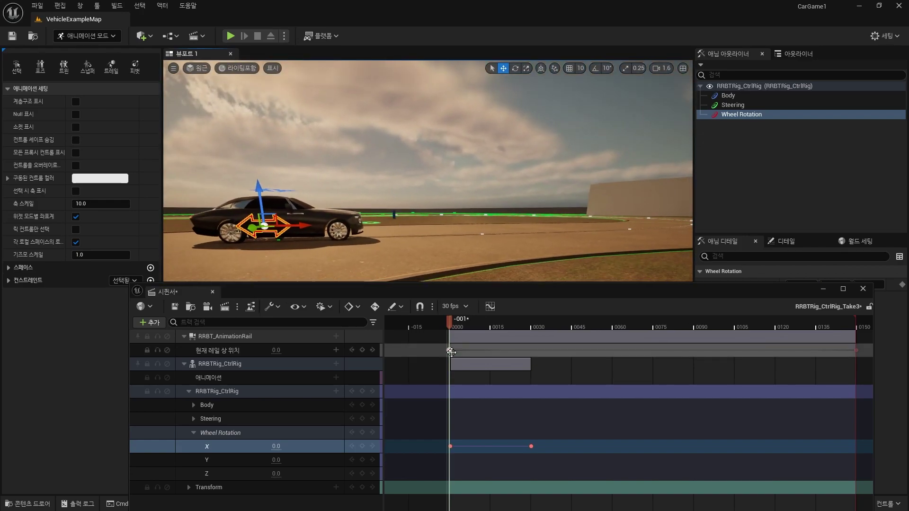
drag(449, 323, 514, 342)
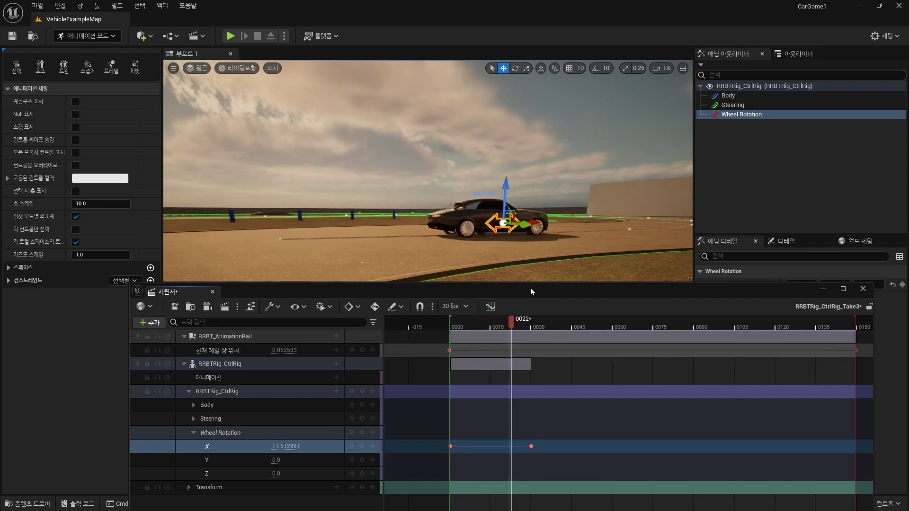
mouse_move(514, 327)
mouse_down()
mouse_move(502, 335)
mouse_move(519, 339)
mouse_move(453, 347)
mouse_up()
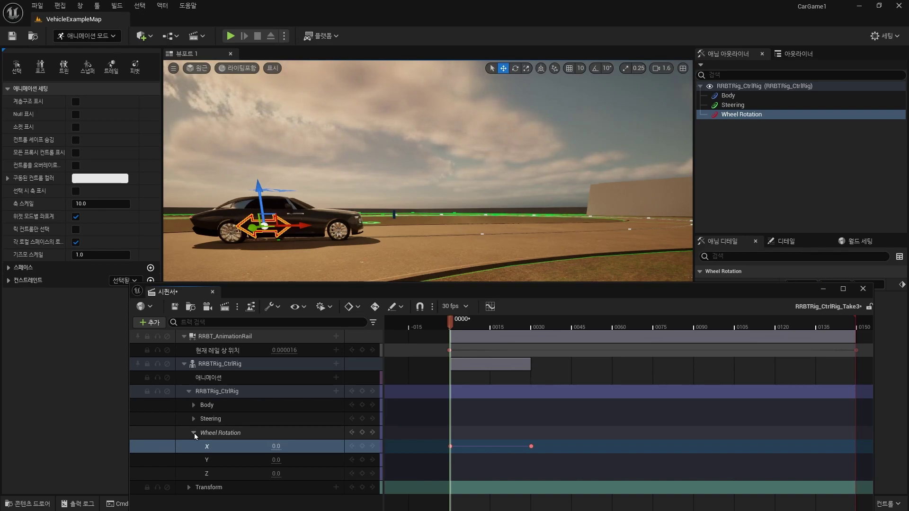
click(193, 434)
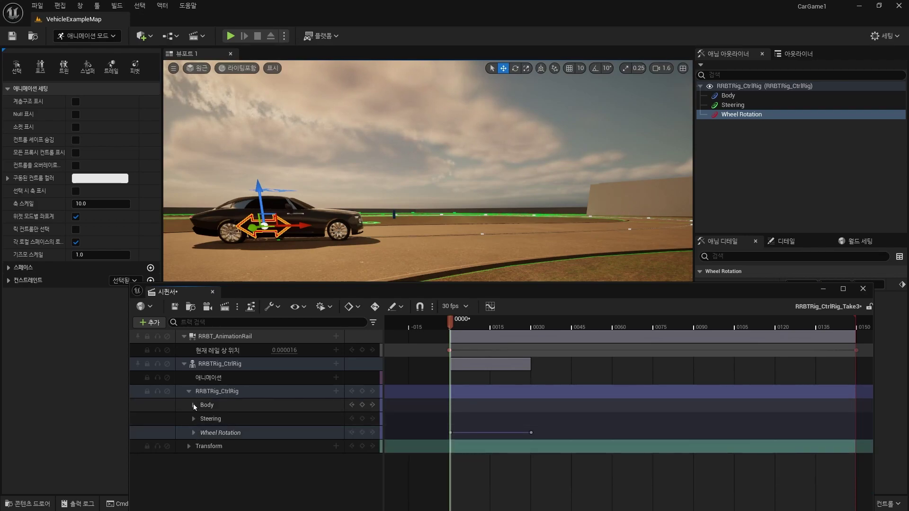
- Expand the Body track, undo a stray change, and key Body Y at 0.0 on frame 0
click(193, 406)
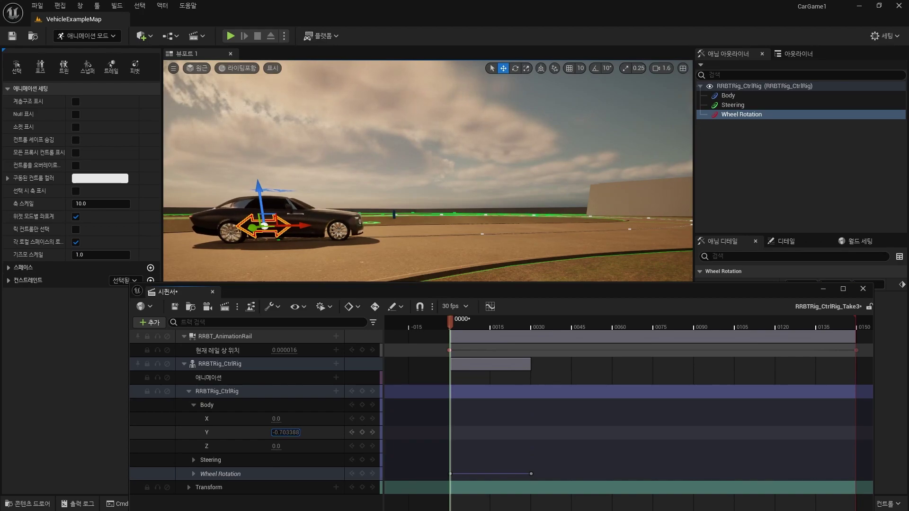
click(402, 372)
key(ctrl+z)
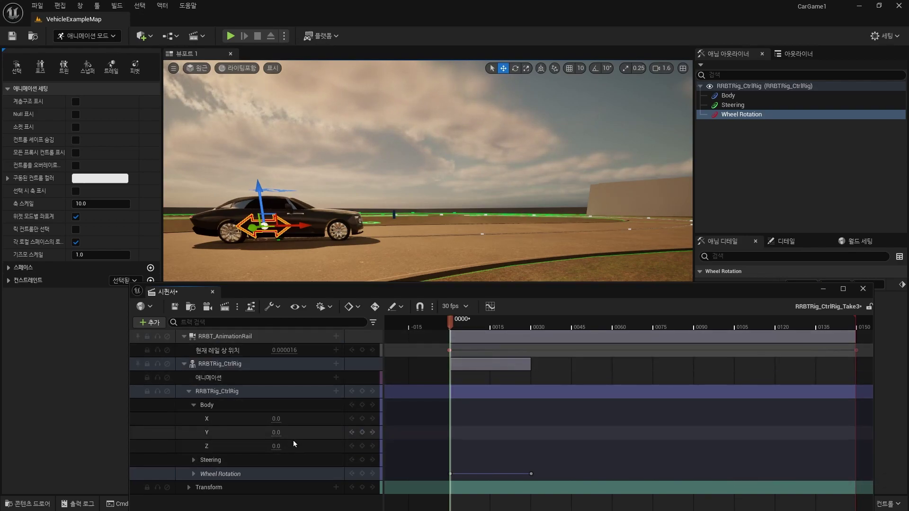
click(362, 432)
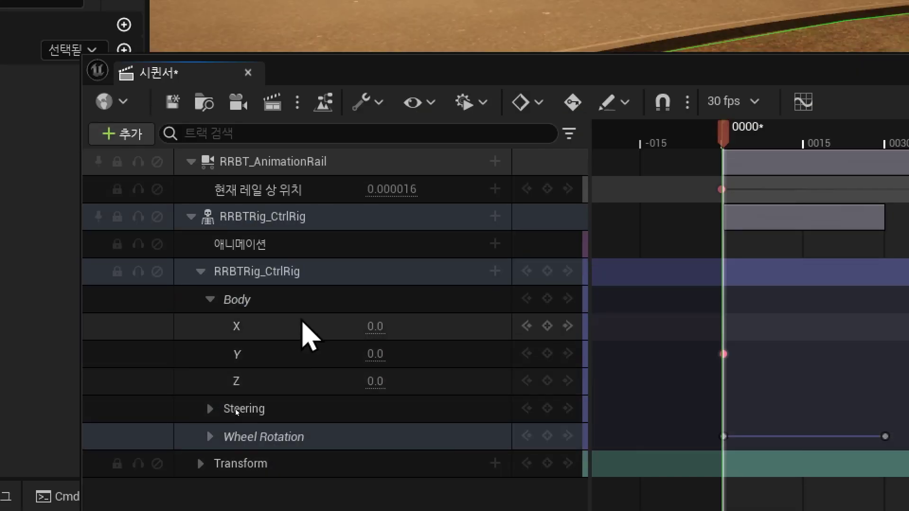
click(239, 299)
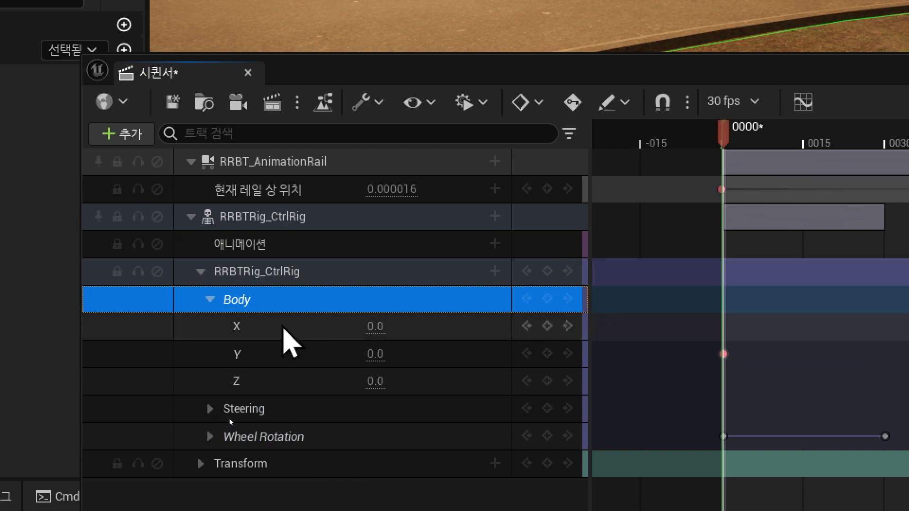
click(279, 356)
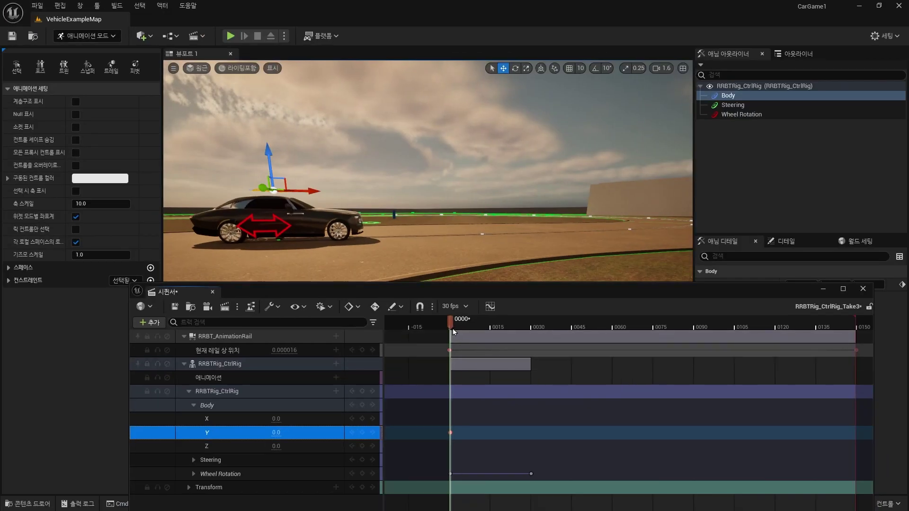
- Key Body Y to 2.041107 around frame 5 and back to 0.0 at frame 13
drag(453, 328, 463, 332)
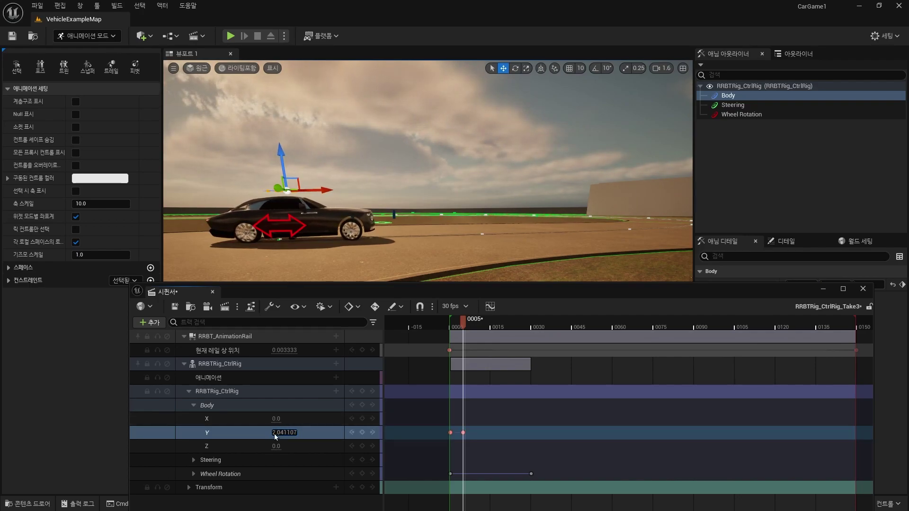
key(Return)
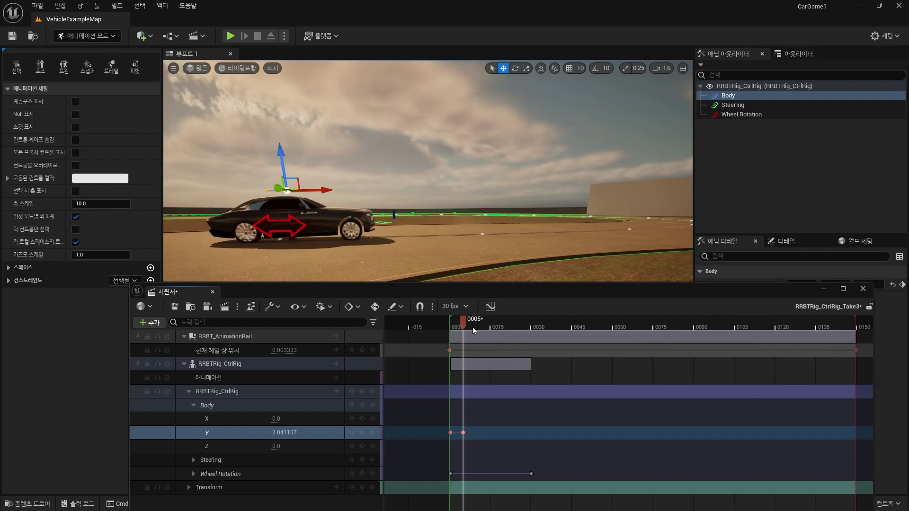
mouse_move(463, 319)
mouse_down()
mouse_move(450, 326)
mouse_move(488, 330)
mouse_up()
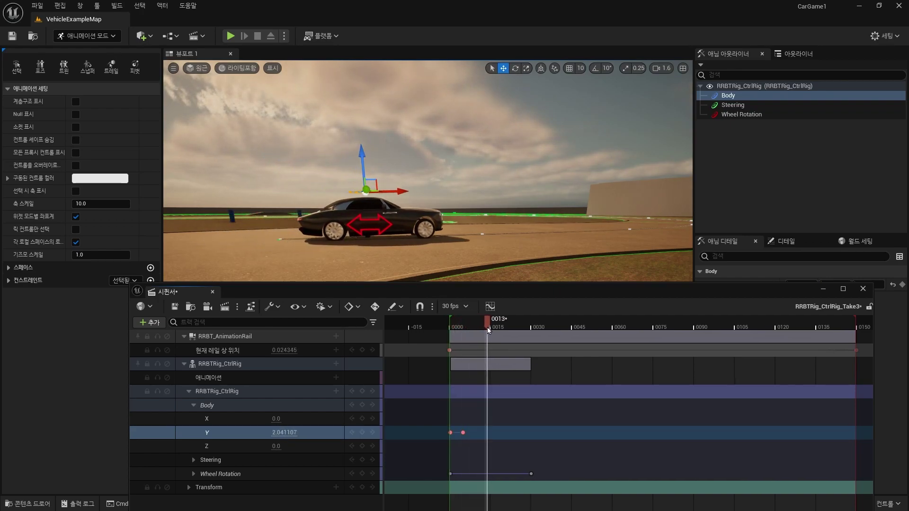
click(280, 433)
text(0)
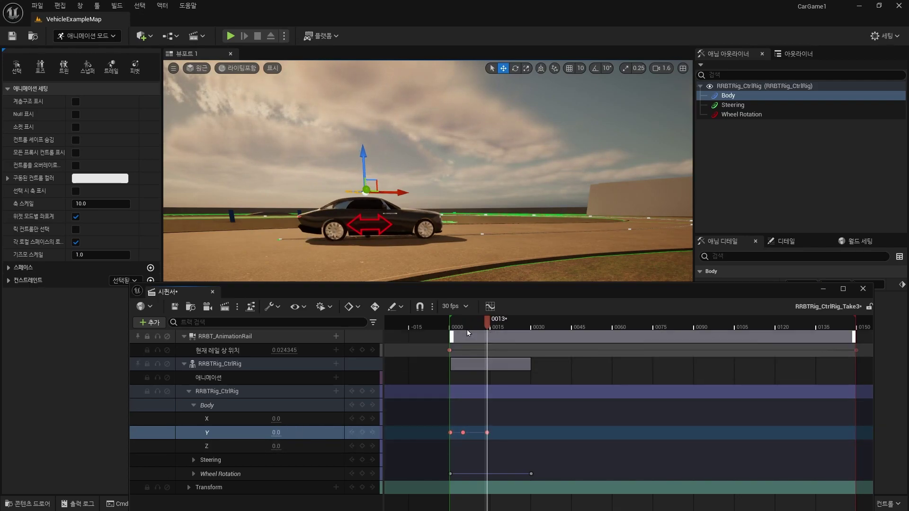
- Scrub and zoom in on the car to review the sideways sway, then collapse the Body channels
mouse_move(485, 321)
mouse_down()
mouse_move(452, 323)
mouse_move(482, 330)
mouse_move(464, 325)
mouse_up()
scroll(342, 215, up, 5)
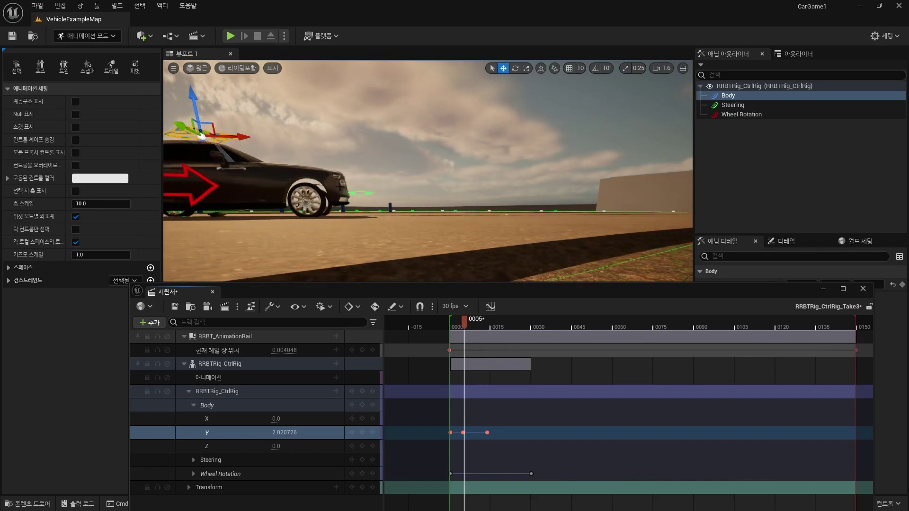
right_drag(421, 180, 420, 180)
scroll(420, 180, down, 3)
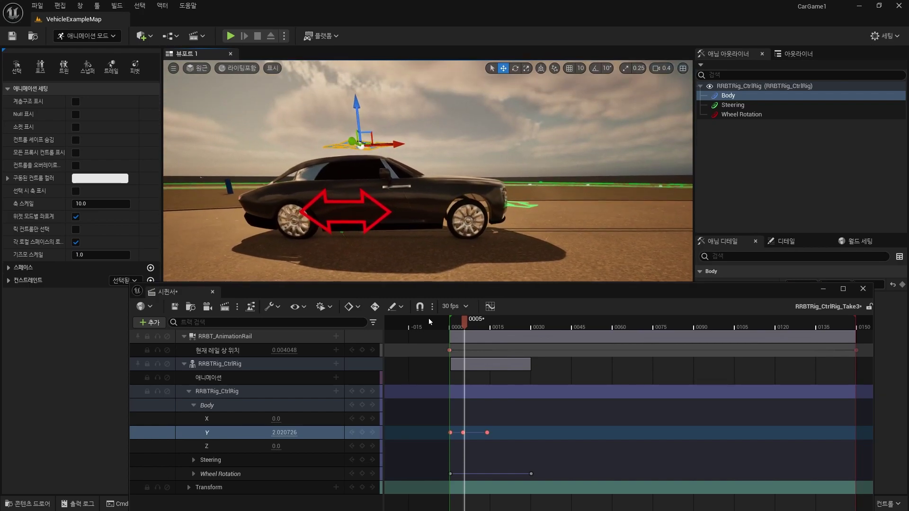
mouse_move(461, 325)
mouse_down()
mouse_move(450, 323)
mouse_move(468, 324)
mouse_move(458, 326)
mouse_move(469, 341)
mouse_move(461, 344)
mouse_move(490, 348)
mouse_up()
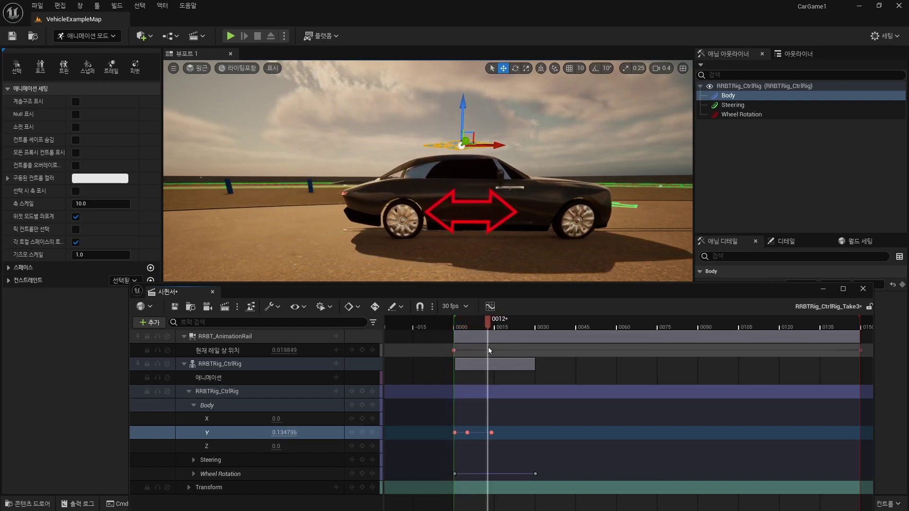
drag(490, 347, 484, 347)
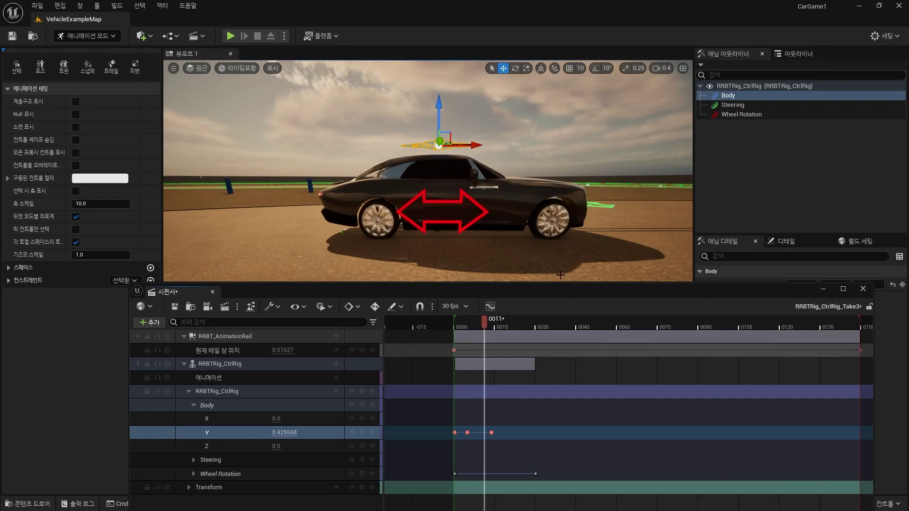
click(195, 406)
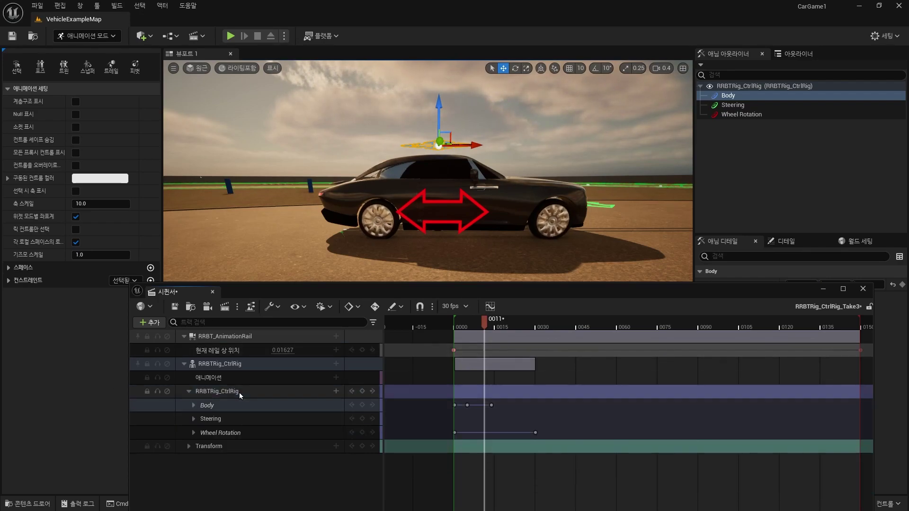
- Switch the gizmo to world space and key Body X at 0.0 on frame 32
click(194, 405)
click(206, 432)
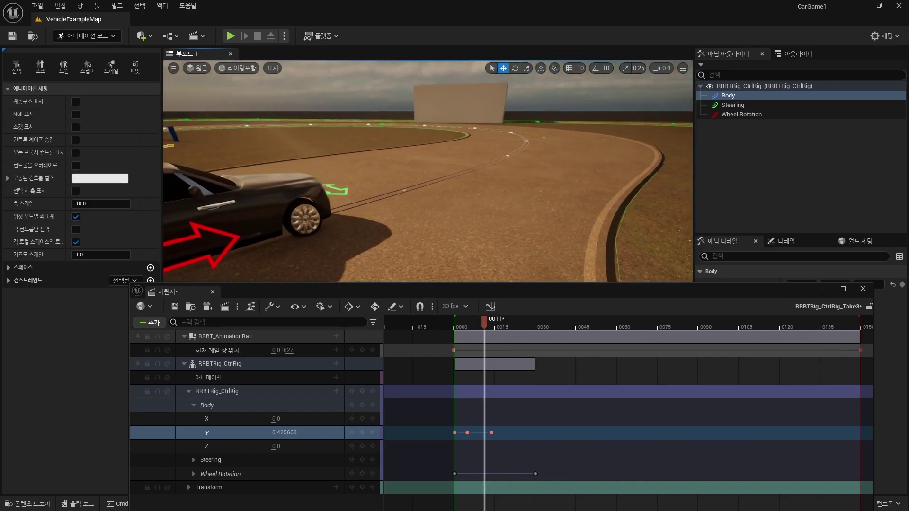
mouse_move(483, 326)
mouse_down()
mouse_move(597, 337)
mouse_move(580, 327)
mouse_move(556, 337)
mouse_up()
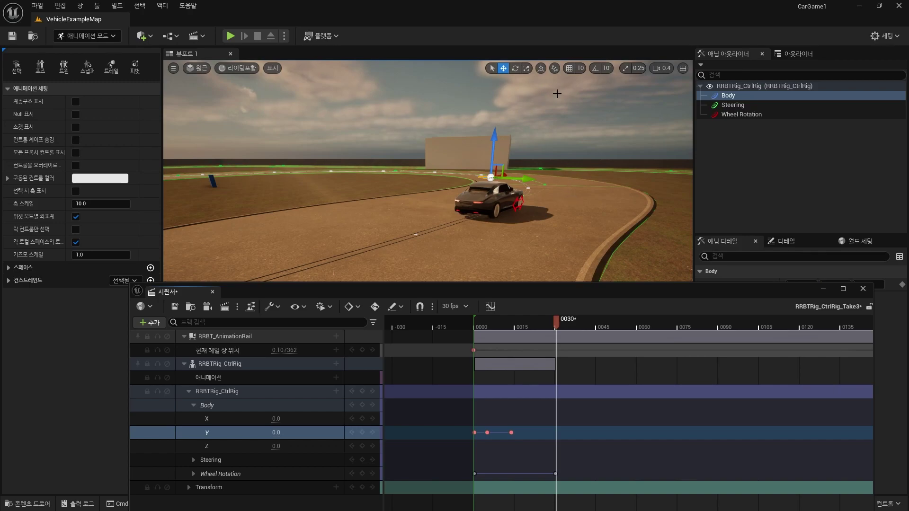
click(540, 71)
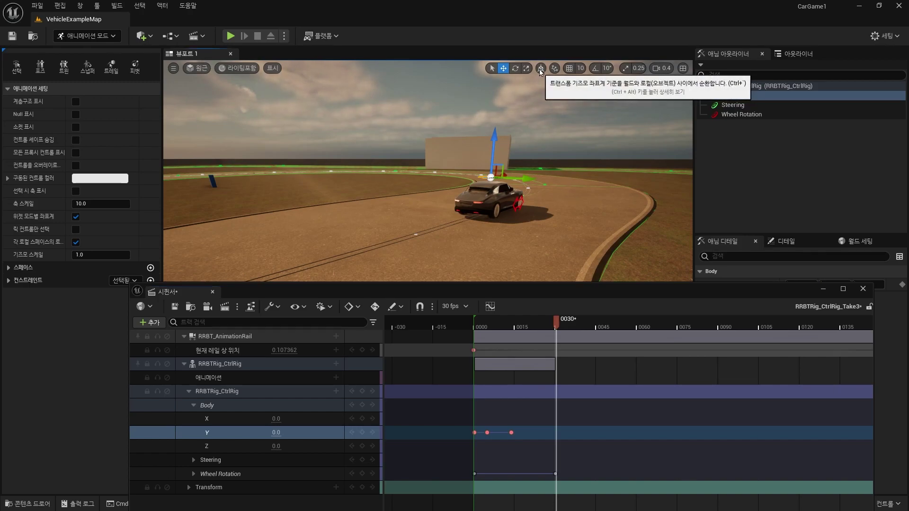
click(206, 418)
drag(558, 323, 563, 323)
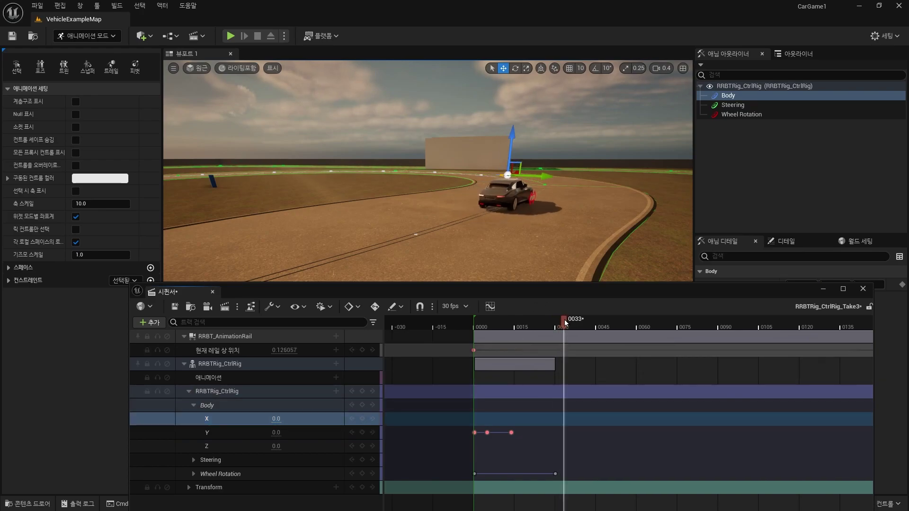
click(362, 419)
- Key Body X to 3.2312 at frame 70 and preview the body leaning into the curve
drag(564, 325, 664, 340)
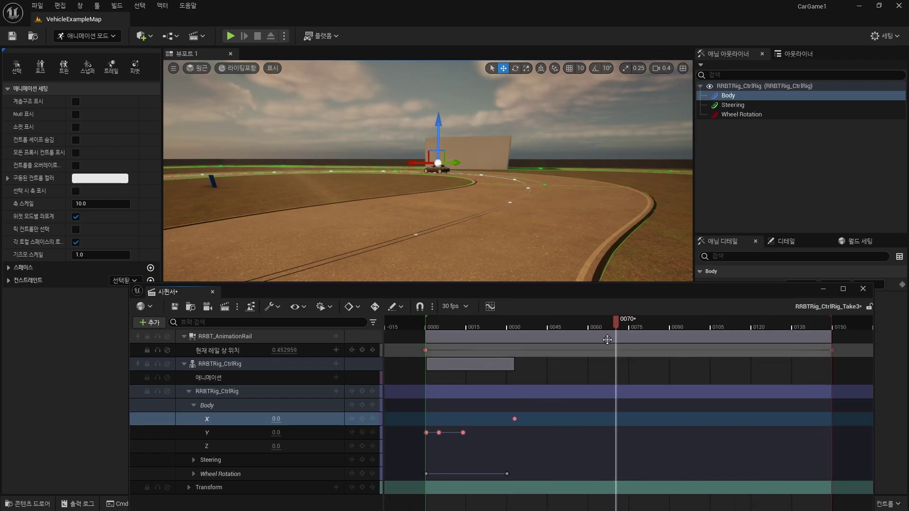
key(f)
mouse_move(484, 164)
alt+mouse_down()
mouse_move(483, 199)
mouse_move(312, 189)
alt+mouse_up()
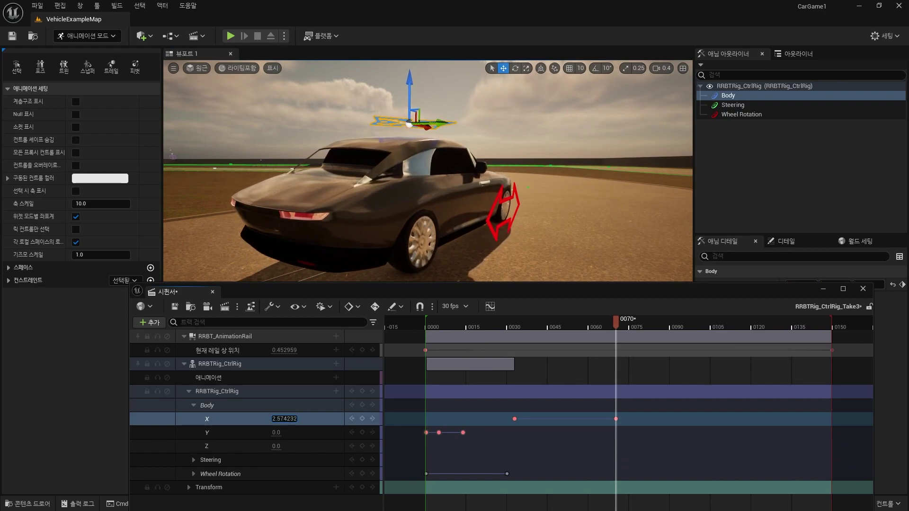
text(3.2312)
key(Return)
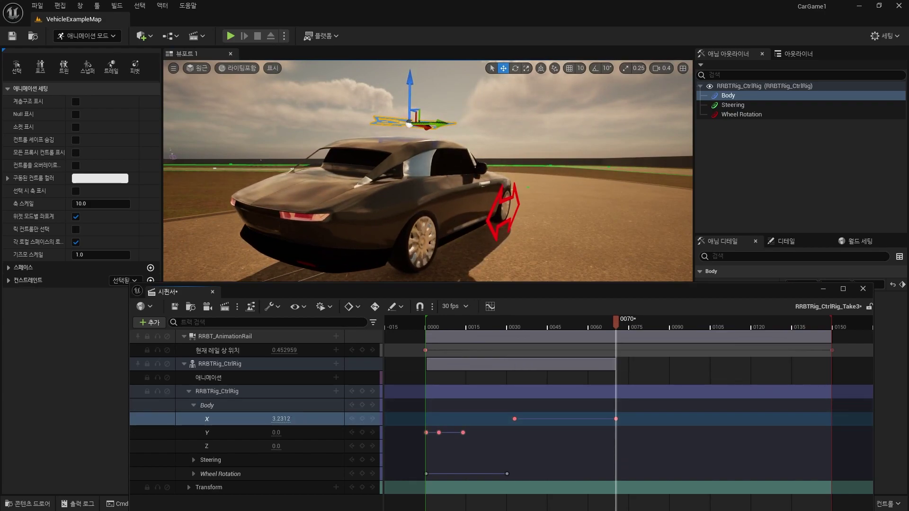
alt+drag(426, 171, 357, 123)
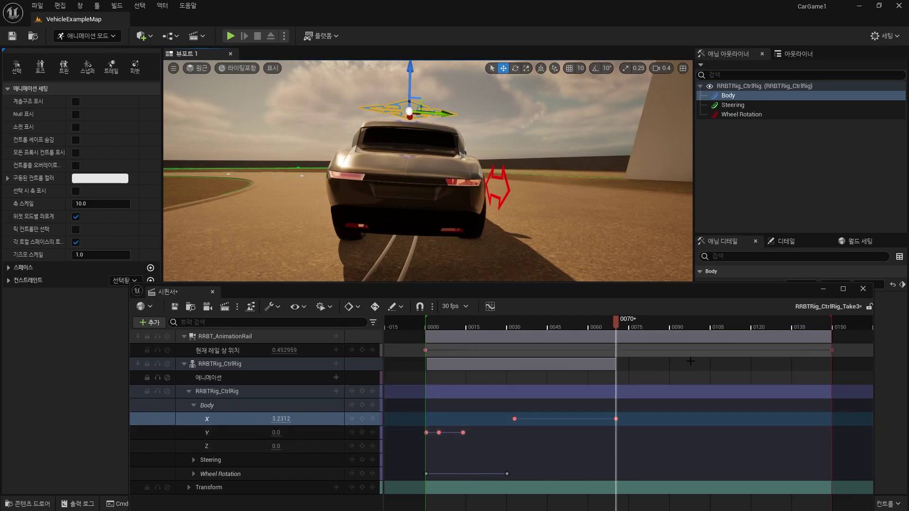
drag(617, 323, 633, 323)
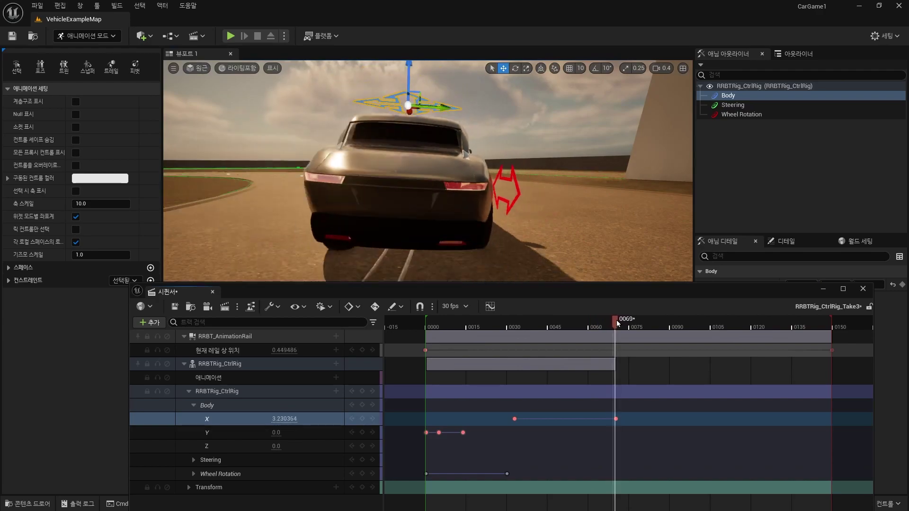
- Advance further along the rail and key Body X back to 0 around frame 115
drag(633, 323, 686, 327)
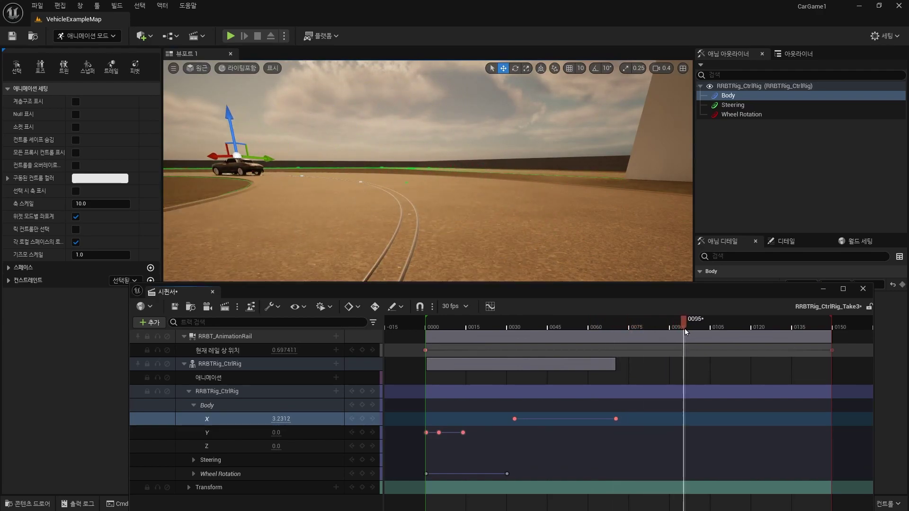
mouse_move(543, 207)
right_down()
mouse_move(520, 183)
mouse_move(520, 228)
right_up()
drag(686, 323, 730, 326)
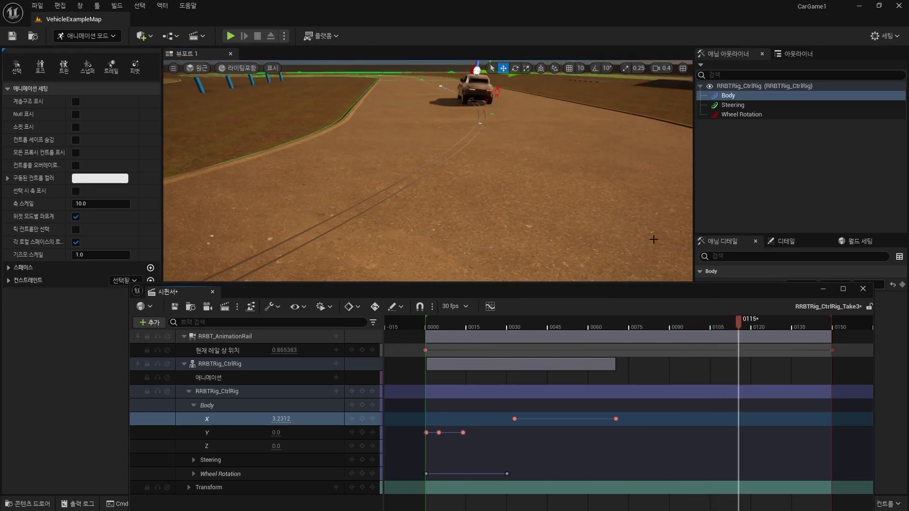
right_drag(654, 240, 616, 256)
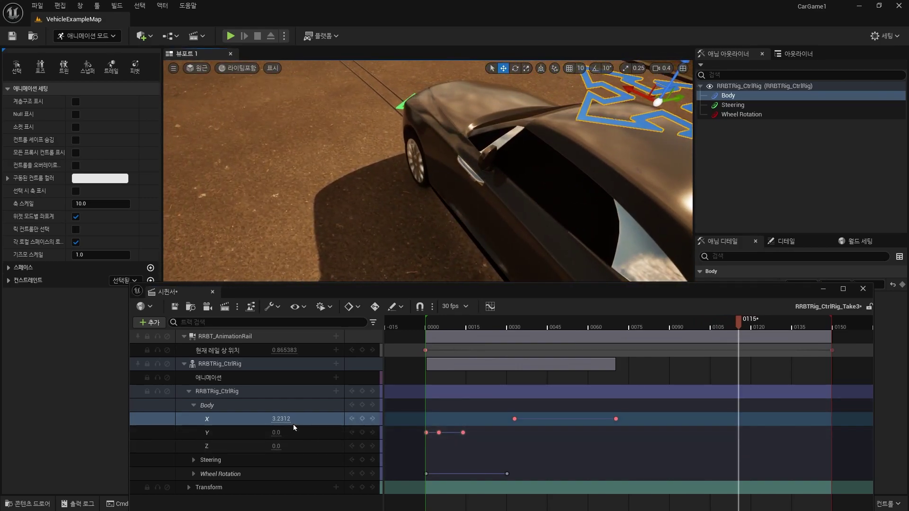
text(0)
key(Return)
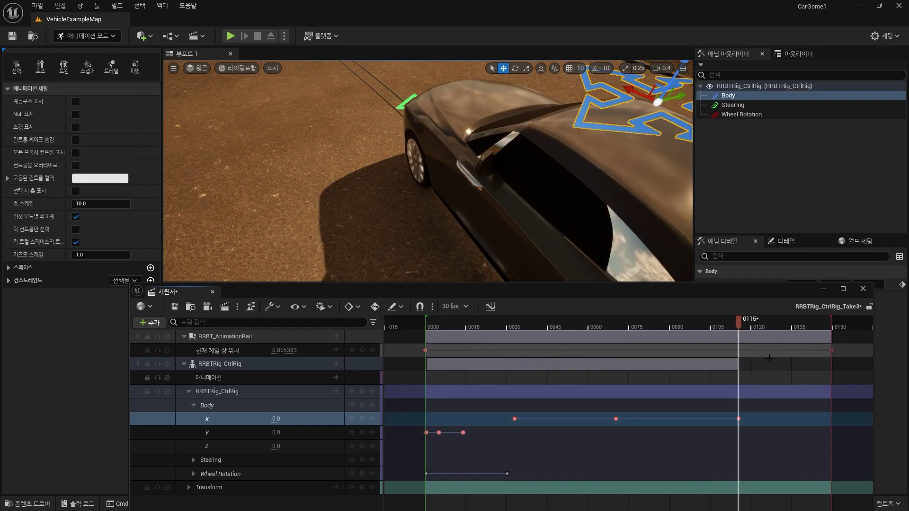
- Preview the car driving to the rail's end, then settle the playhead on frame 0131
alt+drag(658, 270, 473, 236)
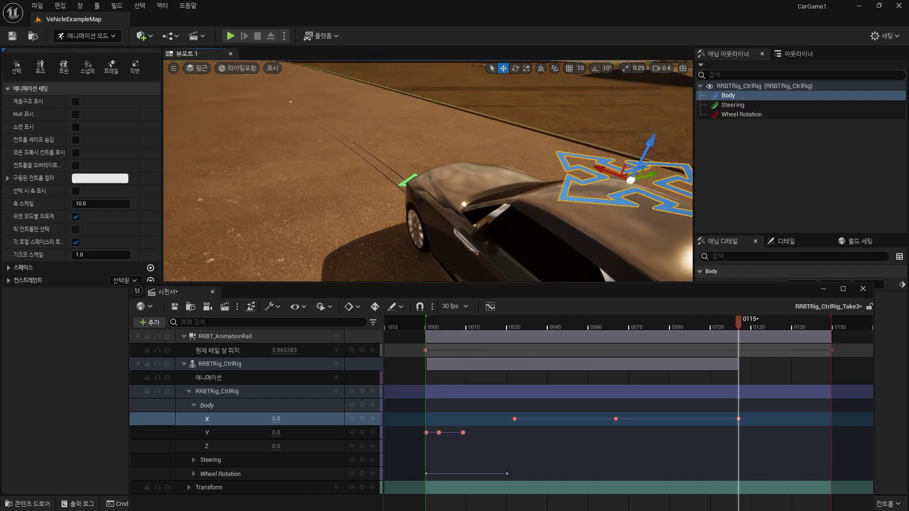
alt+drag(544, 236, 556, 238)
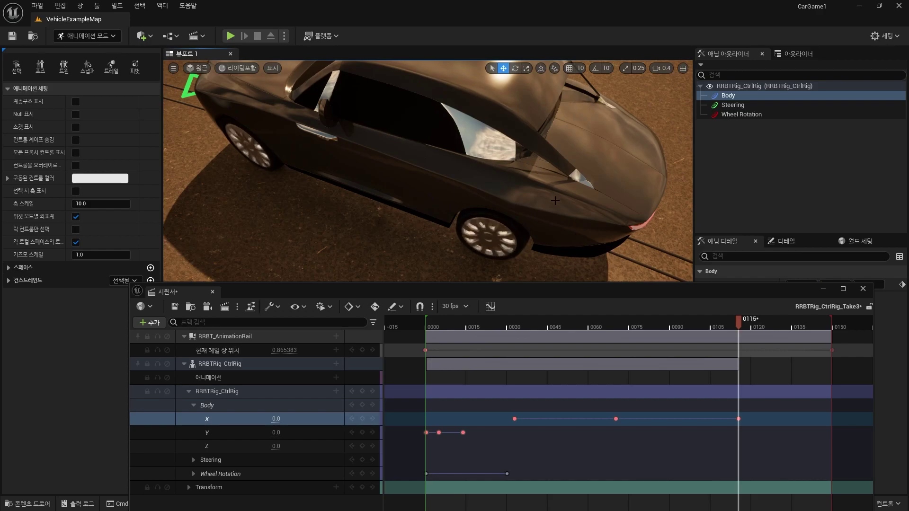
alt+drag(555, 201, 592, 156)
key(Right)
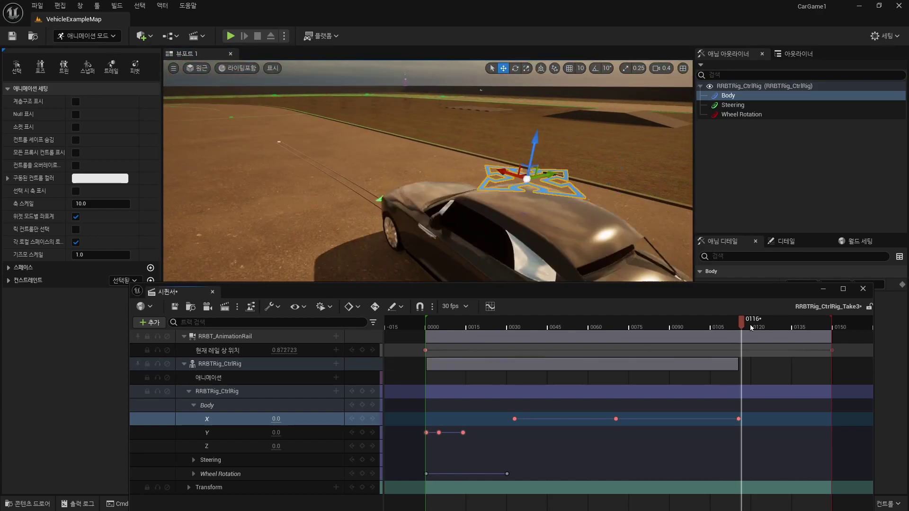
drag(751, 326, 832, 341)
alt+drag(432, 197, 446, 189)
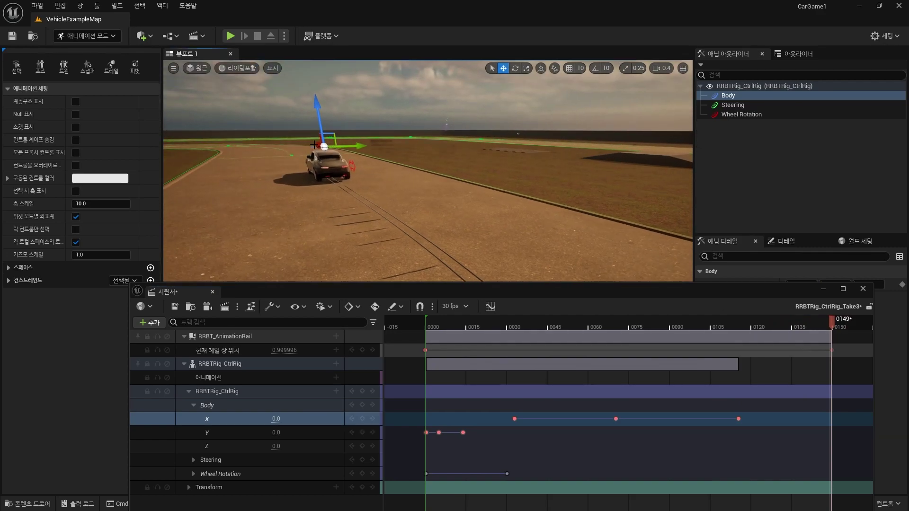
key(f)
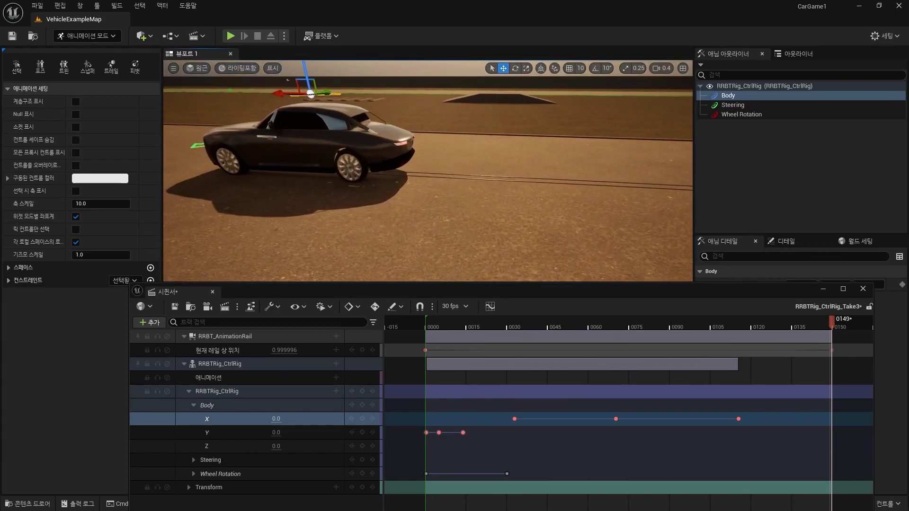
drag(834, 323, 782, 326)
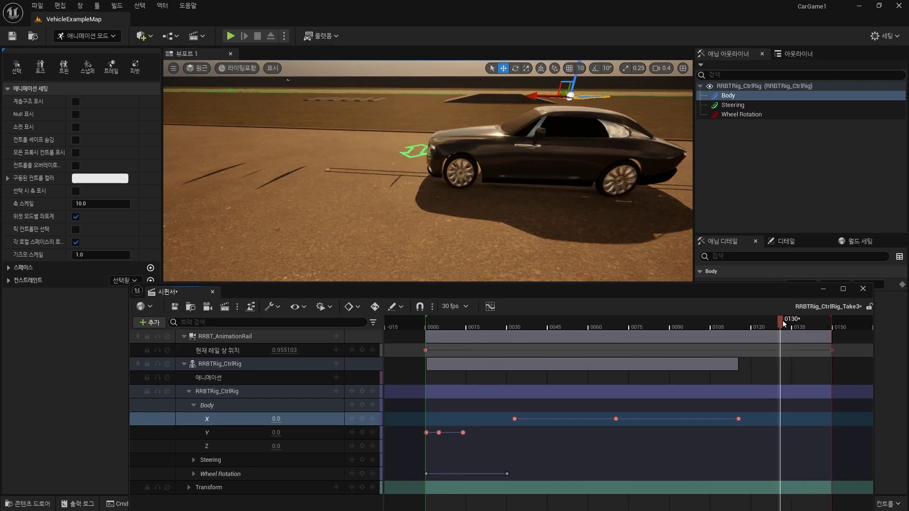
drag(784, 324, 784, 324)
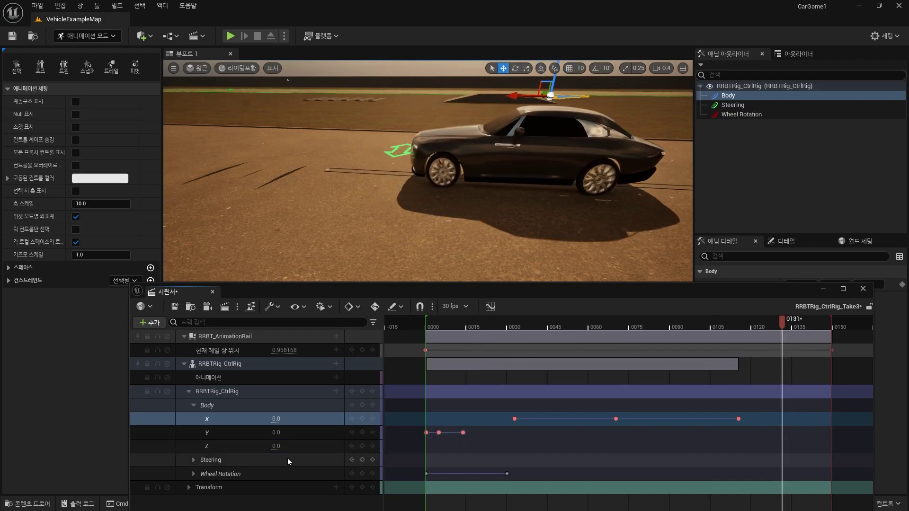
- Key Body Y at frame 0129, -2.36 at frame 0150 and 1.348643 at frame 0160
click(194, 475)
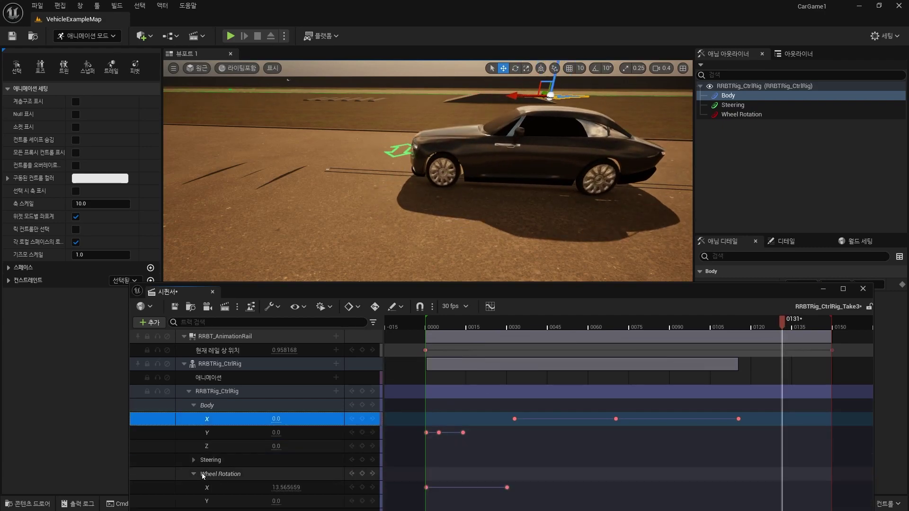
click(194, 474)
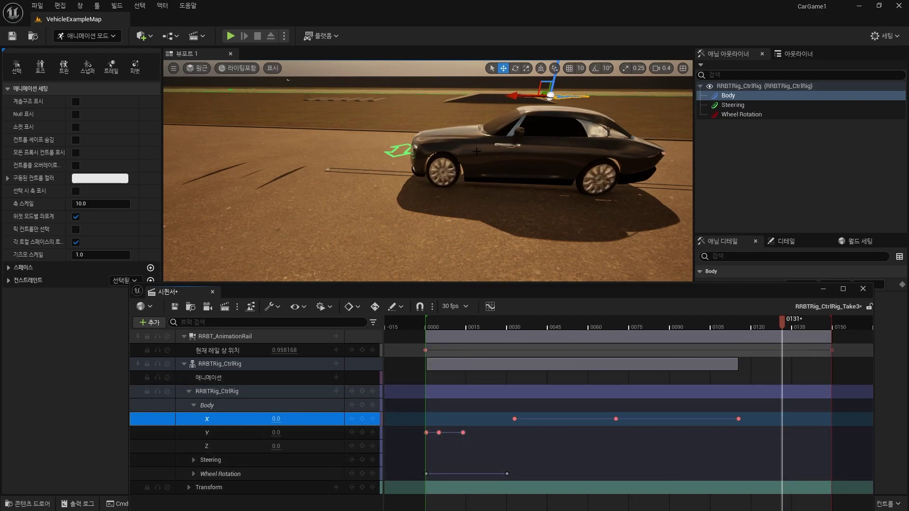
drag(782, 325, 777, 334)
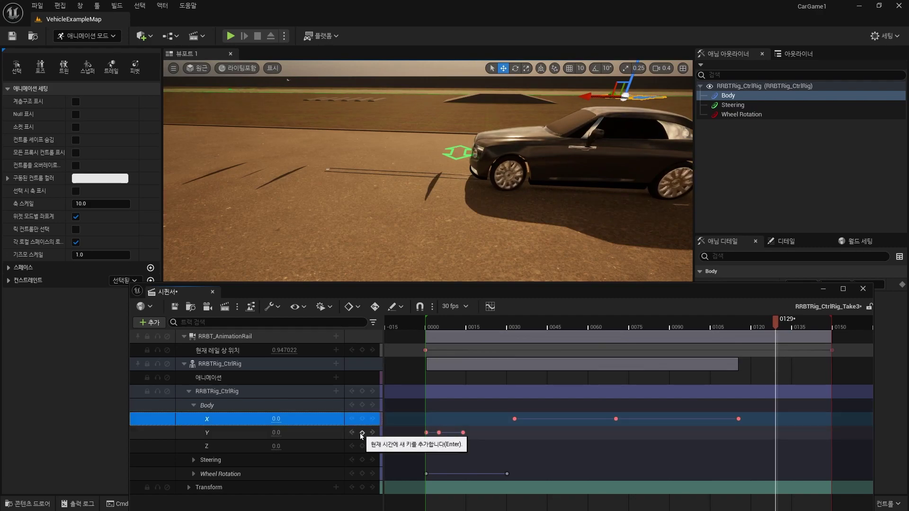
click(222, 432)
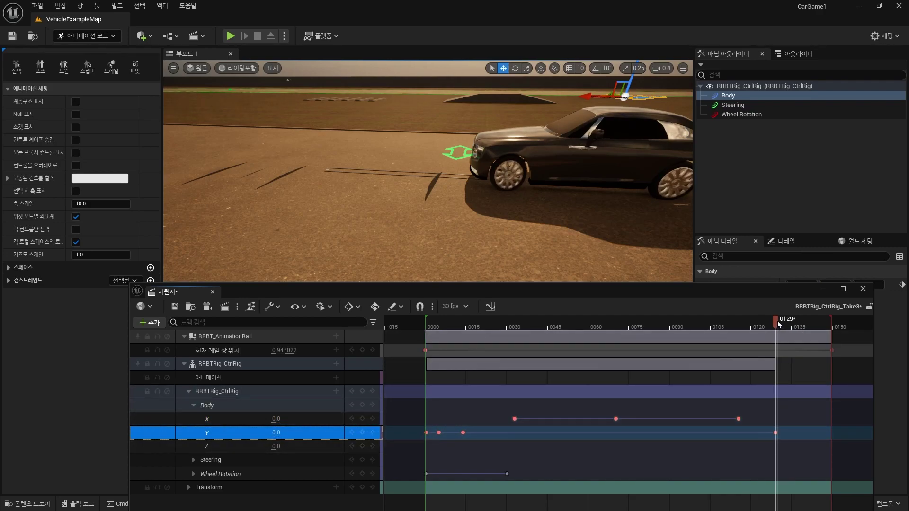
drag(779, 324, 834, 337)
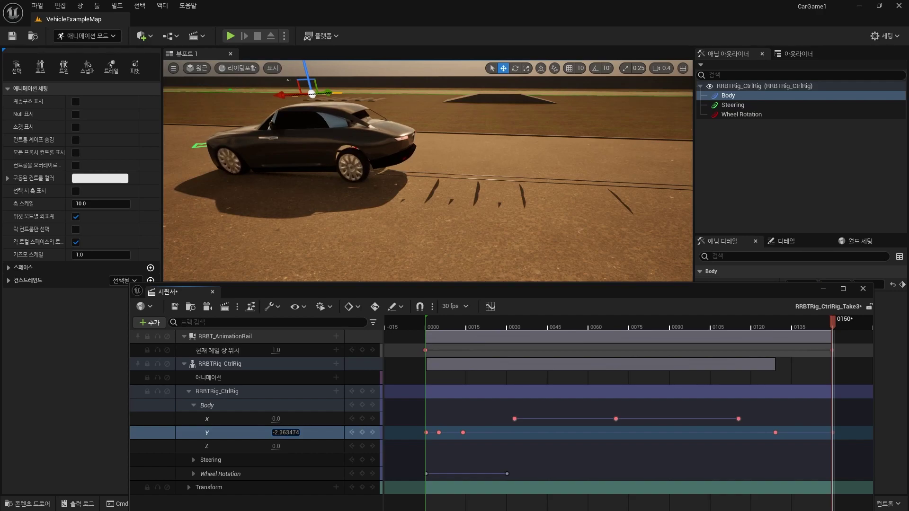
key(Return)
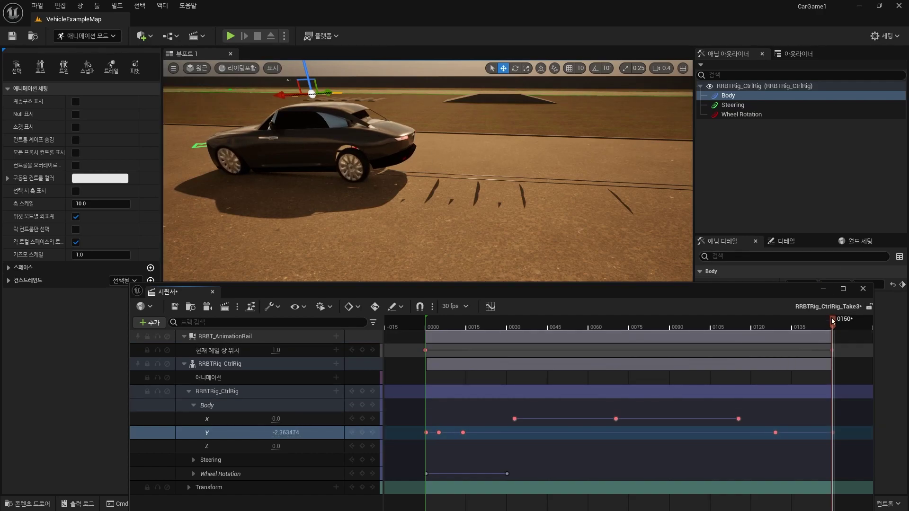
mouse_move(833, 322)
mouse_down()
mouse_move(789, 339)
mouse_move(862, 349)
mouse_up()
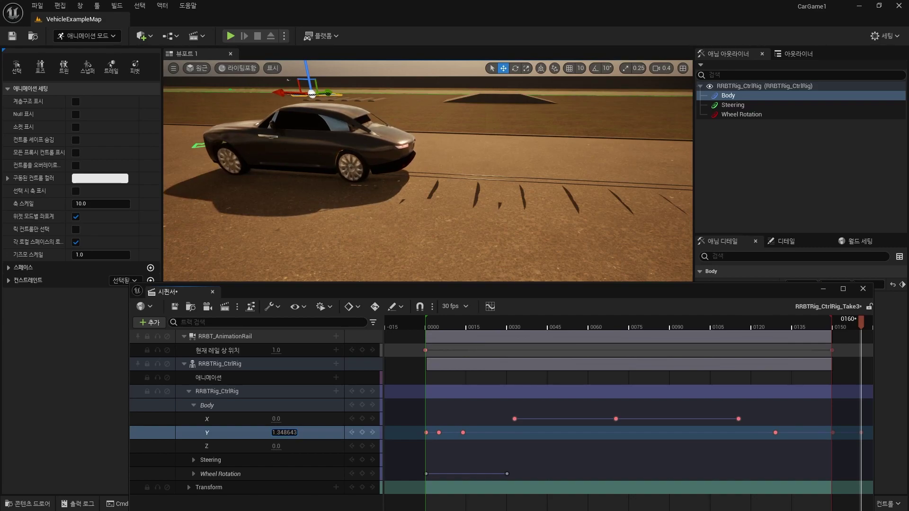
key(Return)
- Key Body Y back to 0.0 at frame 0168
right_drag(813, 422, 685, 421)
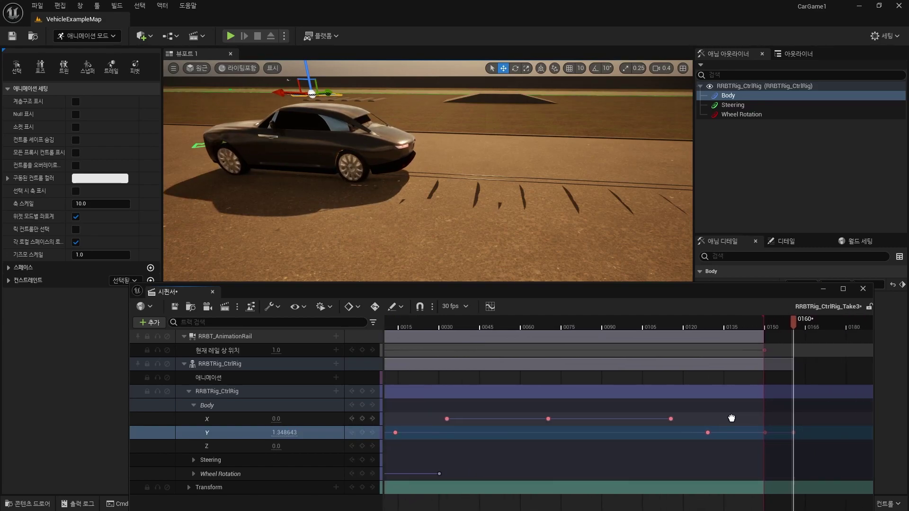
click(739, 323)
drag(740, 323, 755, 326)
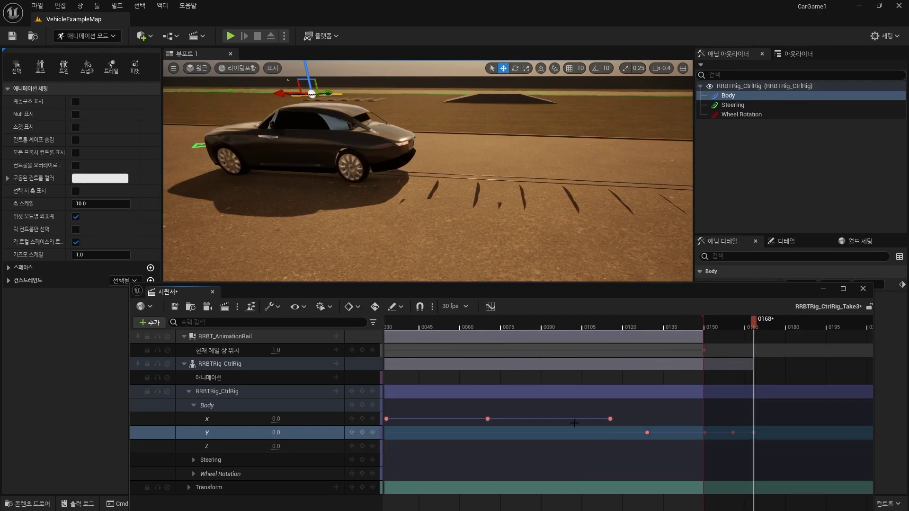
text(0)
key(Return)
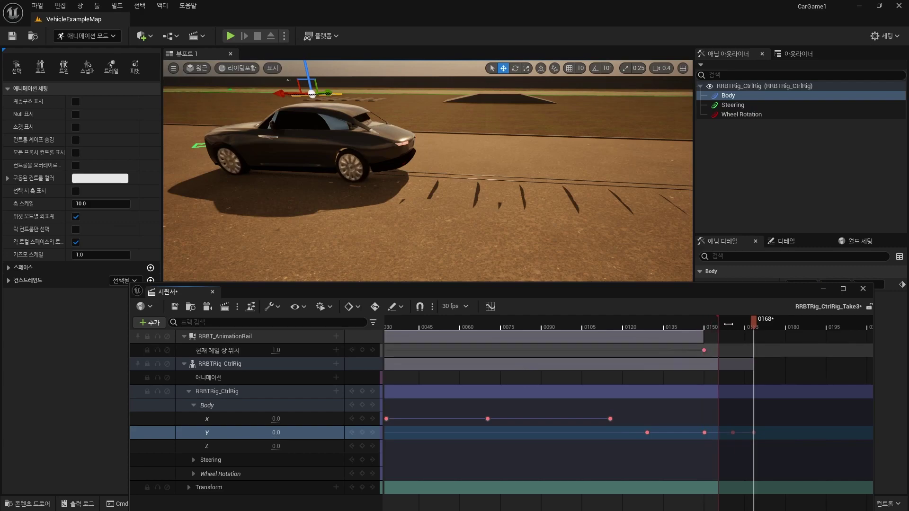
- Extend the playback range past frame 0168 and replay the curve section from about 0113 to review the sway
mouse_move(729, 324)
mouse_down()
mouse_move(775, 329)
mouse_move(689, 336)
mouse_move(752, 335)
mouse_move(701, 342)
mouse_move(728, 341)
mouse_move(621, 339)
mouse_move(700, 339)
mouse_up()
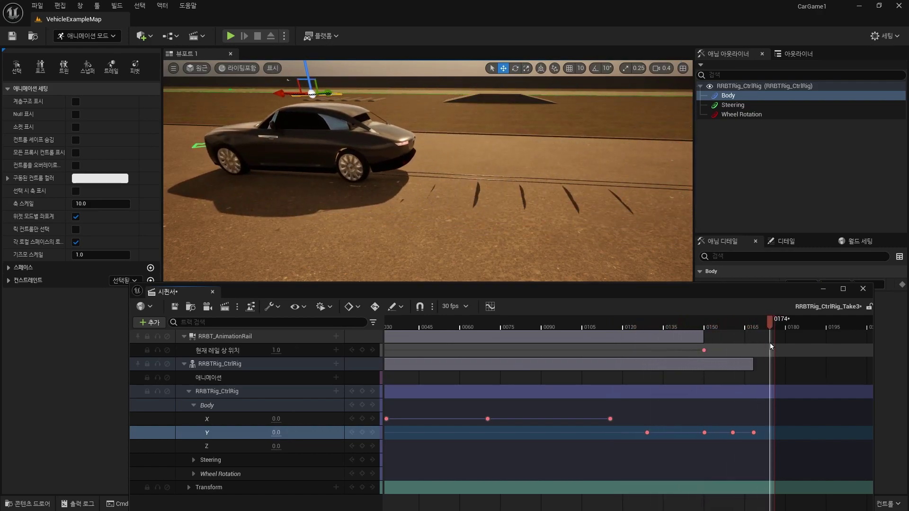
drag(770, 343, 630, 346)
key(space)
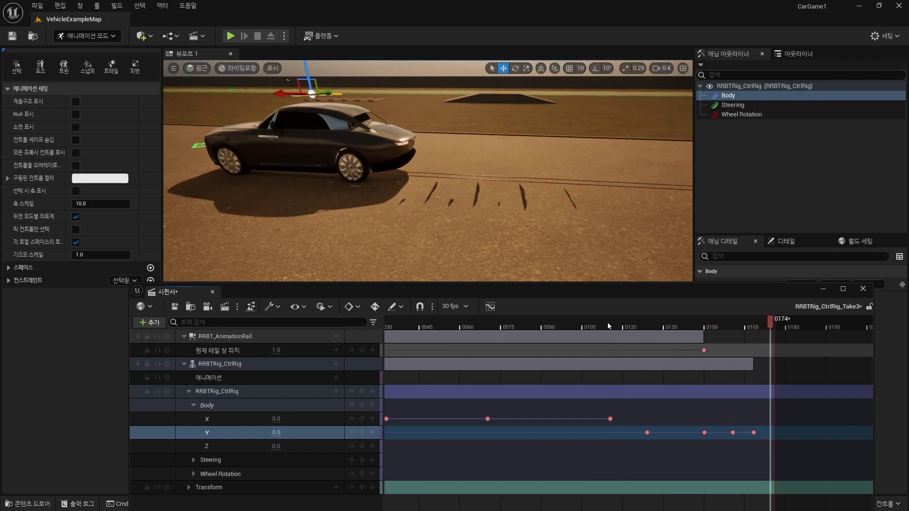
click(608, 323)
key(space)
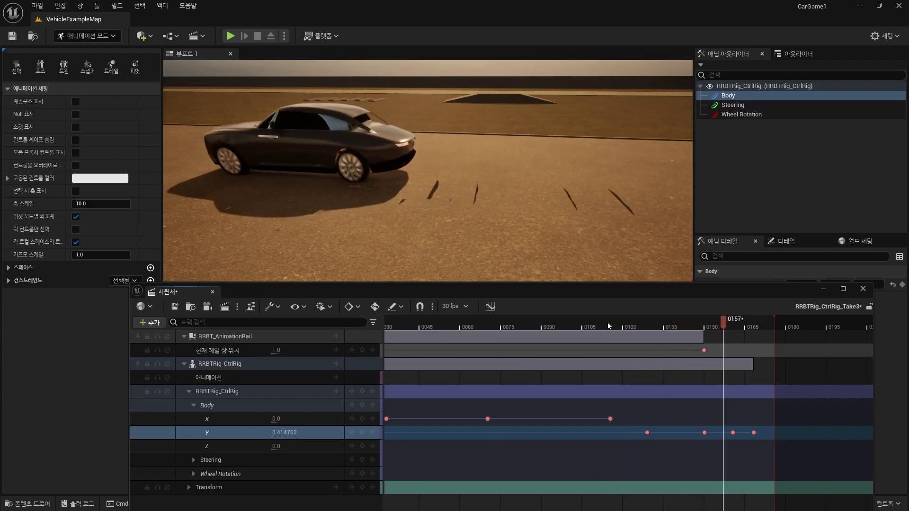
click(607, 322)
key(space)
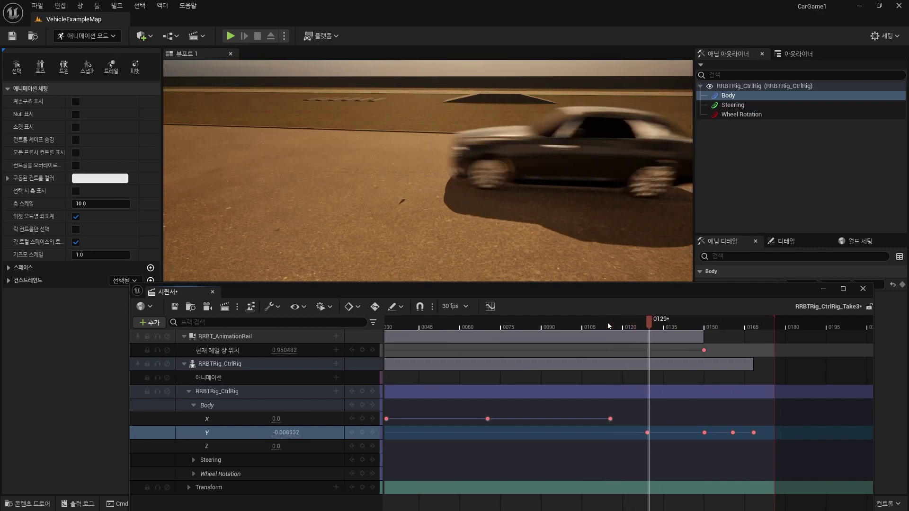
click(607, 322)
key(space)
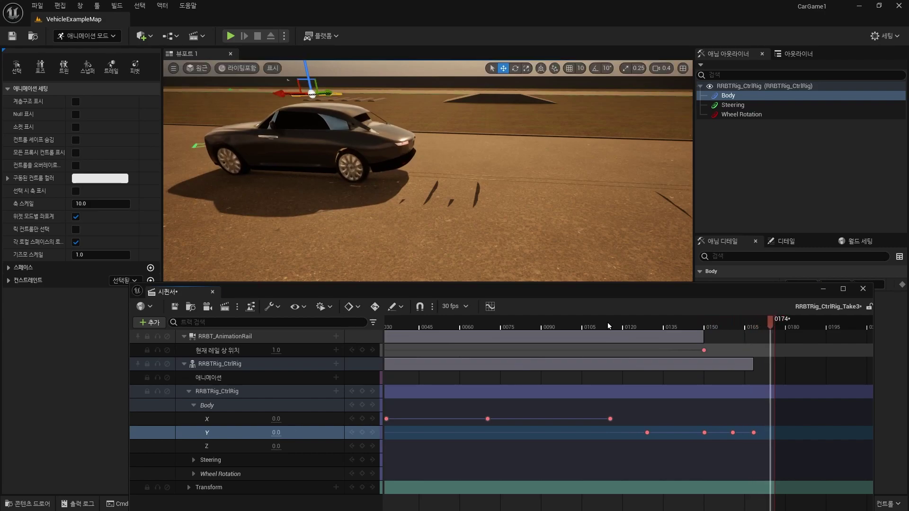
click(608, 323)
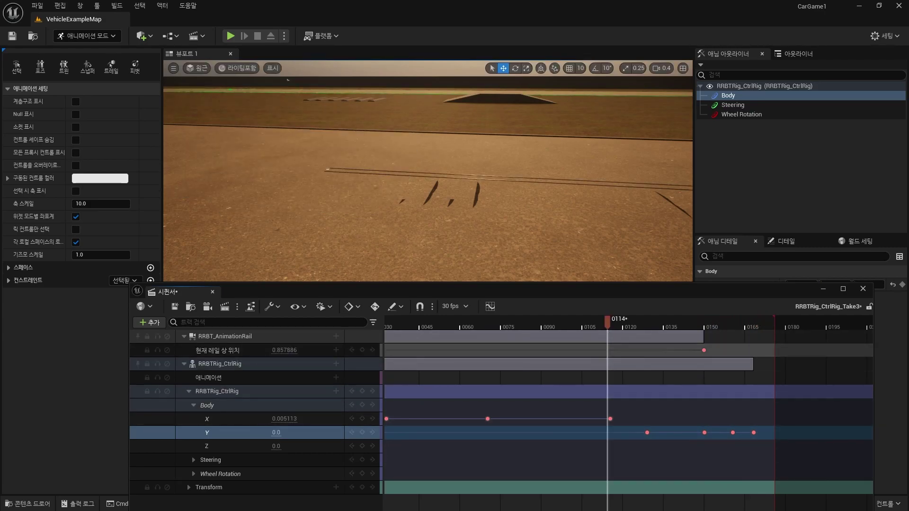
mouse_move(607, 324)
mouse_down()
mouse_move(657, 328)
mouse_move(647, 331)
mouse_up()
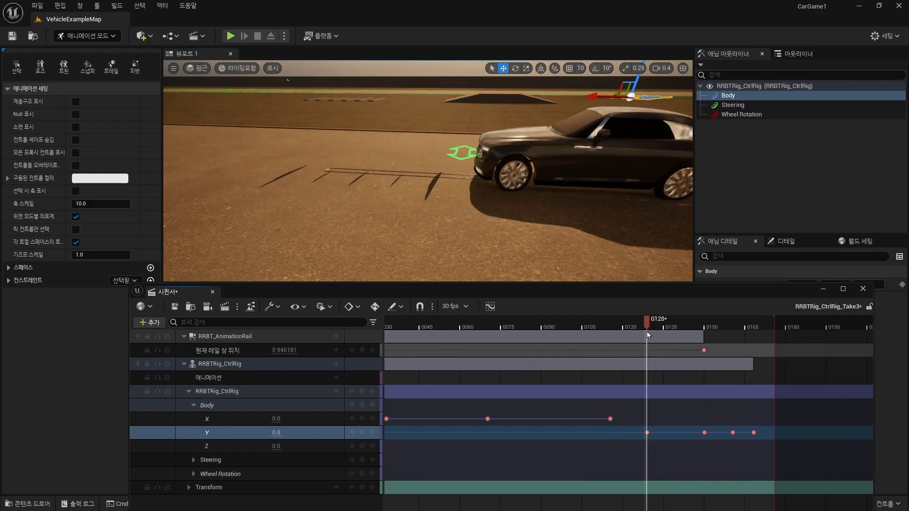
mouse_move(647, 332)
mouse_down()
mouse_move(638, 336)
mouse_move(647, 339)
mouse_up()
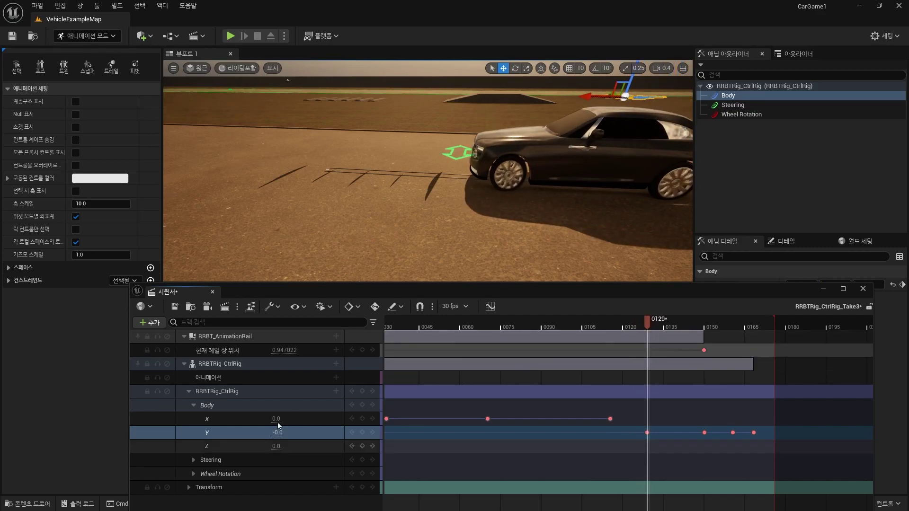
click(194, 474)
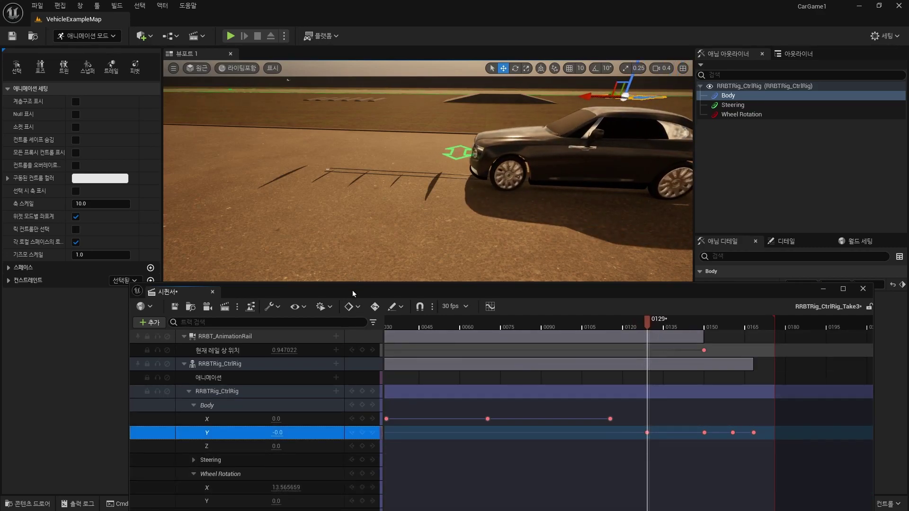
- Key Wheel Rotation X at frame 0129 and 0.0 at frame 0134, then play back from frame 0122
drag(357, 289, 320, 244)
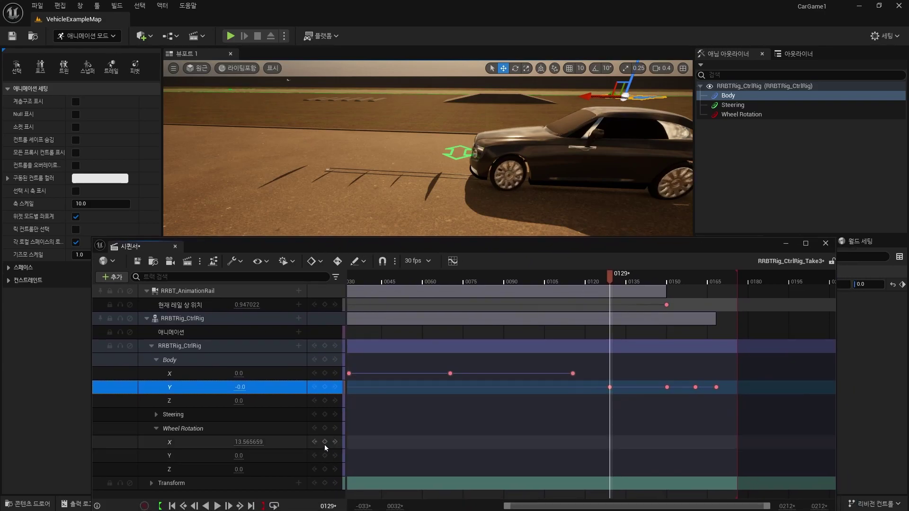
click(325, 443)
drag(610, 274, 626, 277)
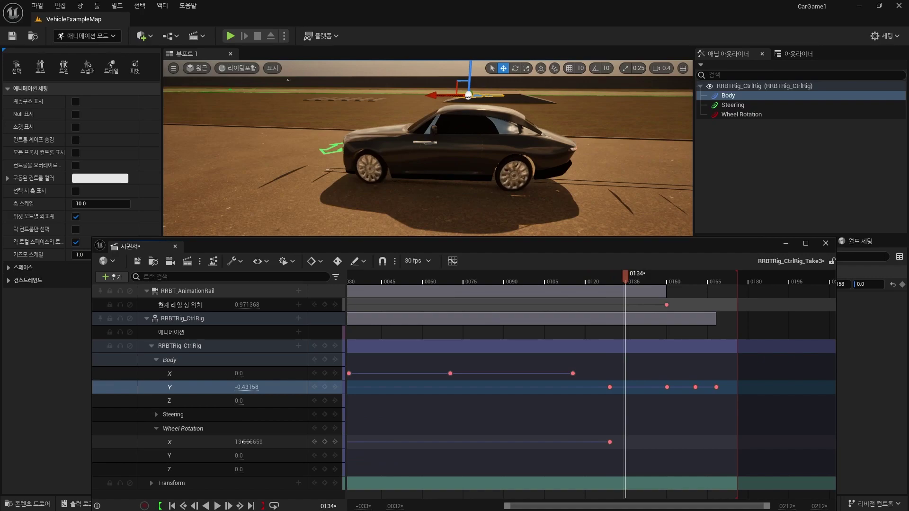
text(0)
key(Return)
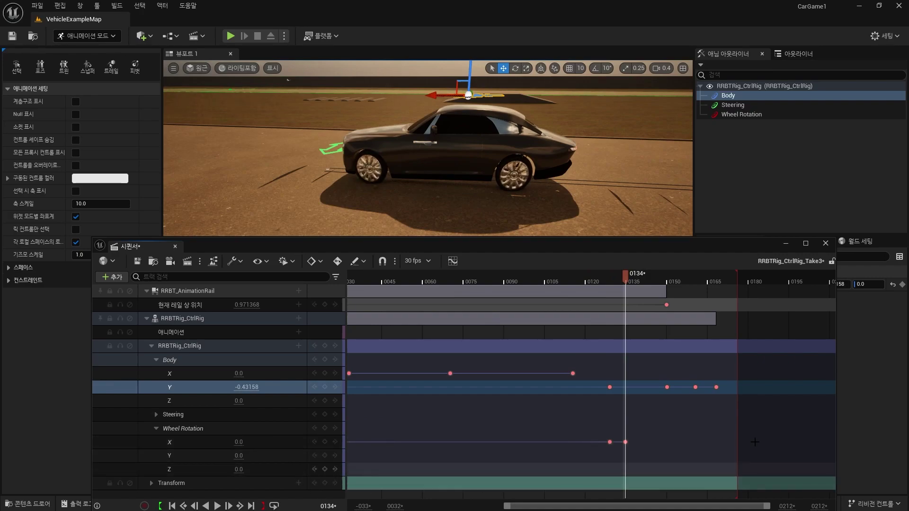
drag(627, 278, 565, 283)
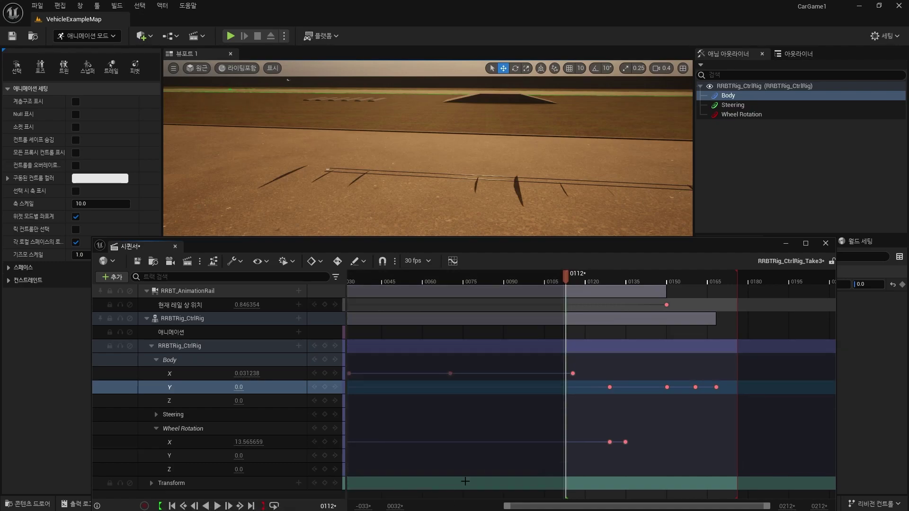
key(space)
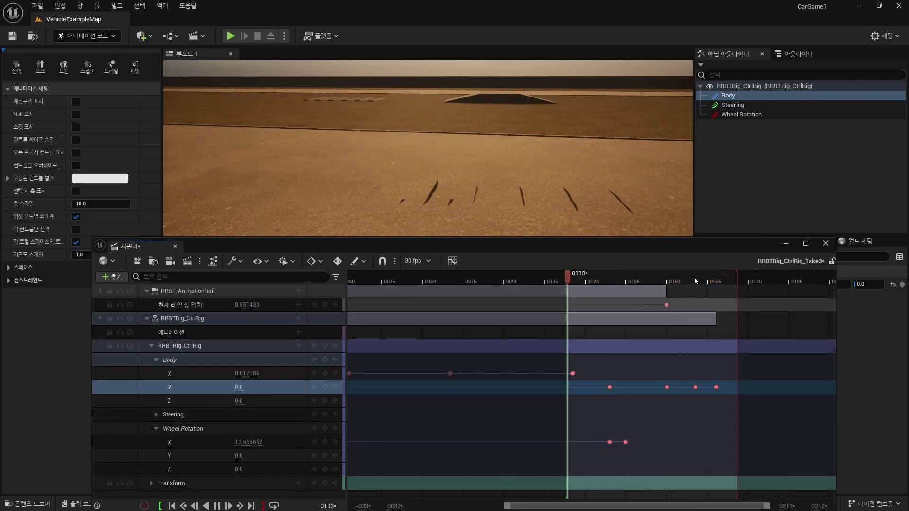
- Stop playback at frame 122 and fly the camera to frame the car on the track
drag(649, 276, 592, 282)
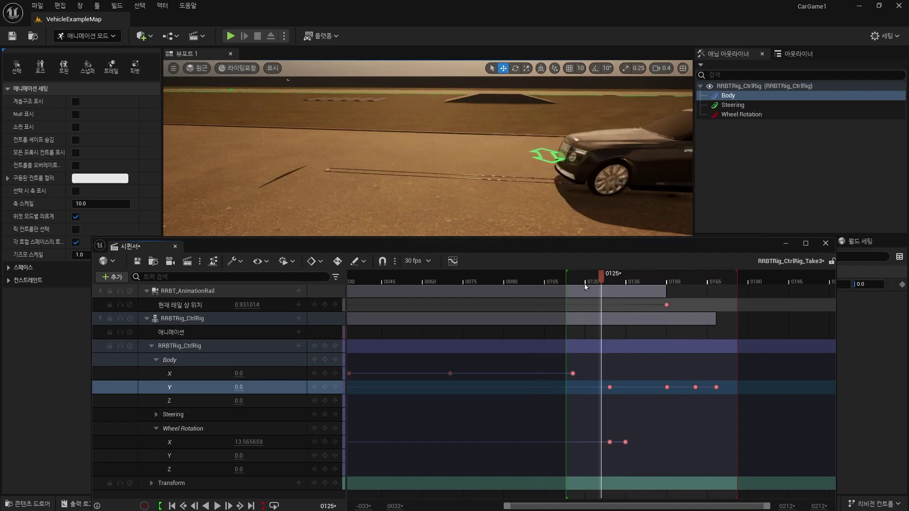
right_drag(428, 149, 428, 148)
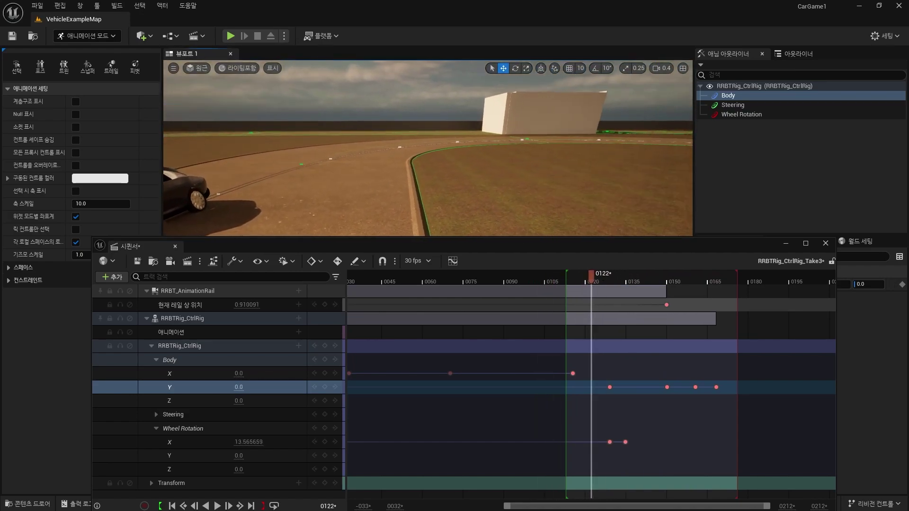
right_drag(504, 169, 504, 169)
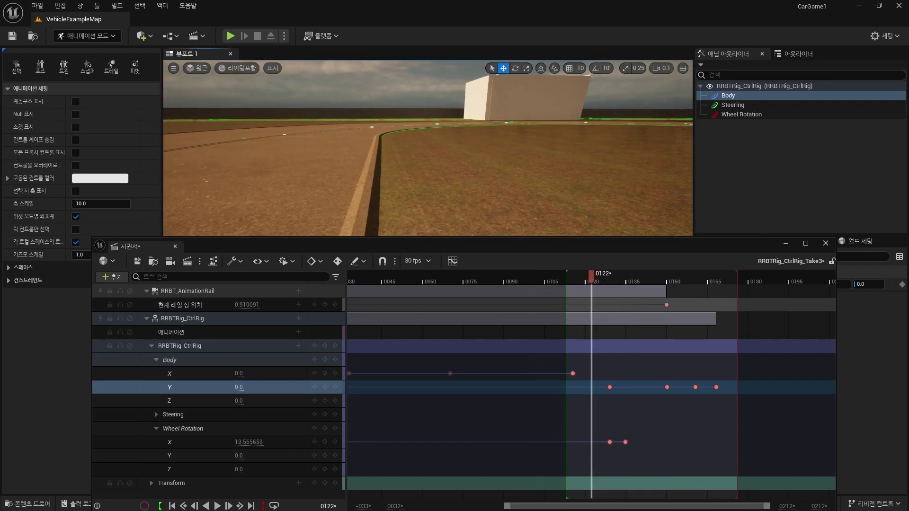
scroll(504, 169, up, 4)
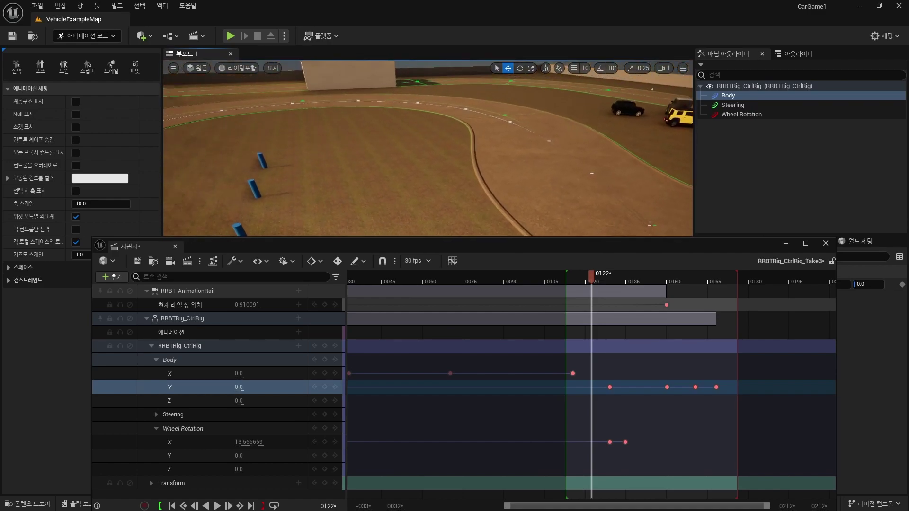
right_drag(503, 190, 503, 190)
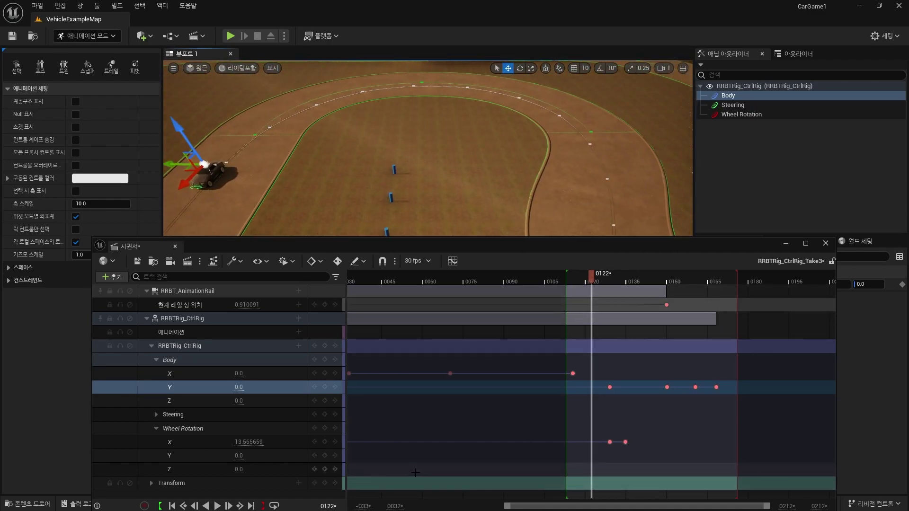
drag(505, 507, 414, 506)
- Move the playback range start from frame 112 back to about frame 30
click(568, 284)
mouse_move(567, 287)
mouse_down()
mouse_move(502, 294)
mouse_move(499, 280)
mouse_up()
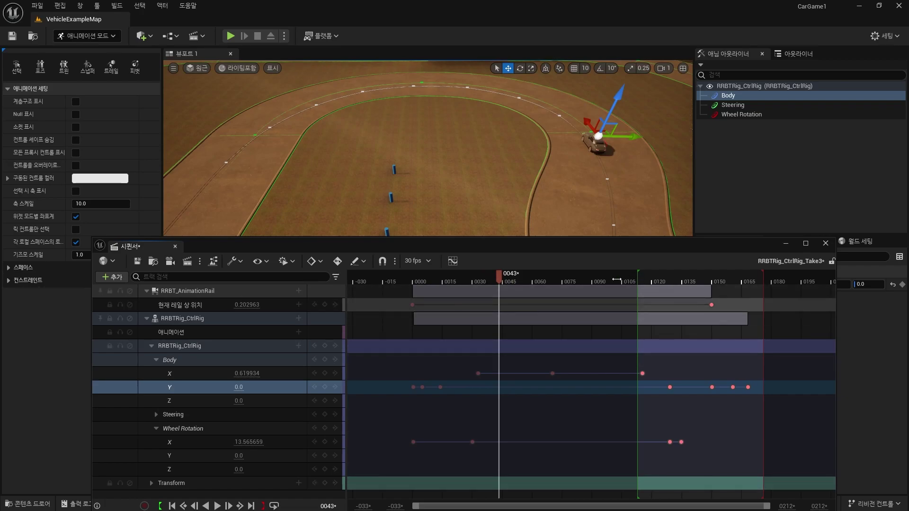
drag(617, 280, 460, 280)
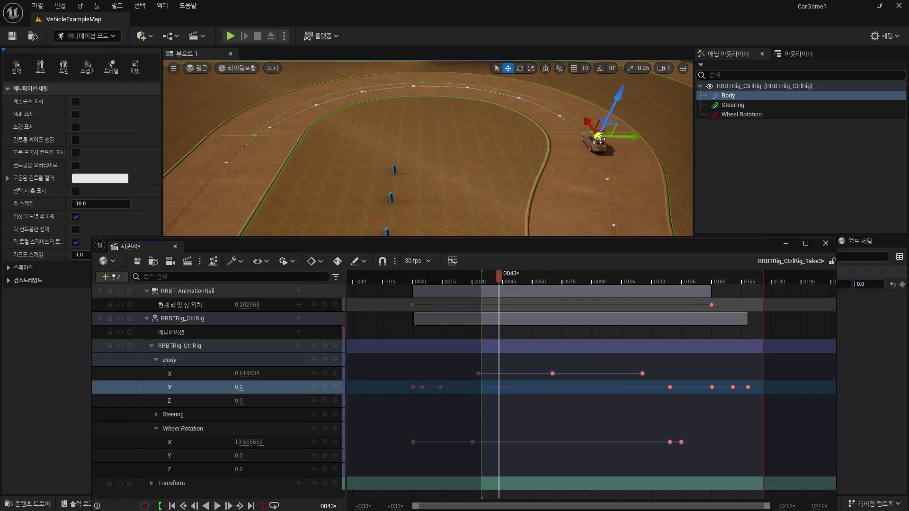
mouse_move(627, 177)
right_down()
mouse_move(627, 142)
mouse_move(616, 137)
right_up()
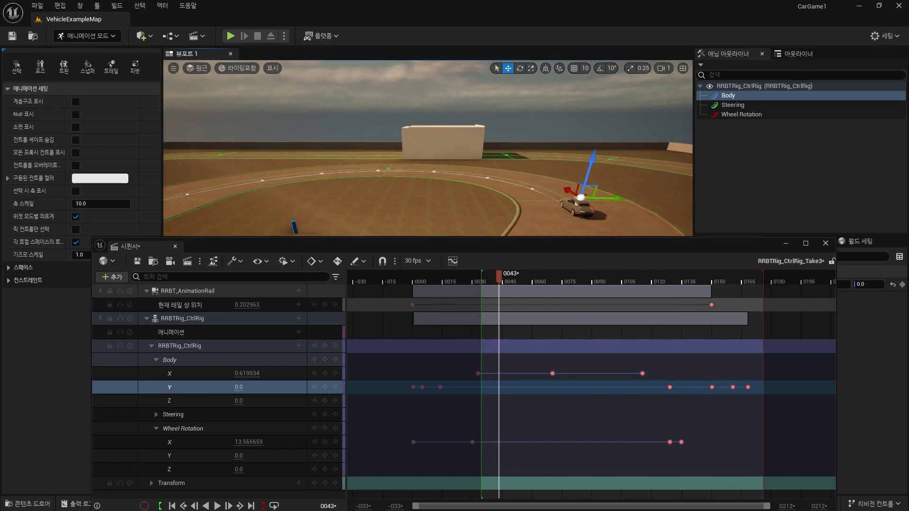
- Show the Steering channels in place of Body and key Steering Y at 0 on frame 42
click(156, 360)
click(156, 373)
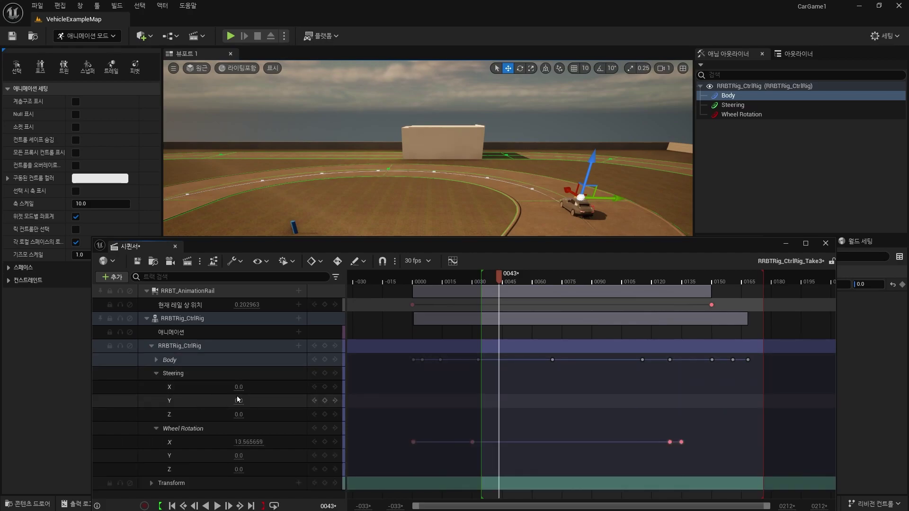
mouse_move(241, 401)
mouse_down()
mouse_move(266, 401)
mouse_move(227, 400)
mouse_up()
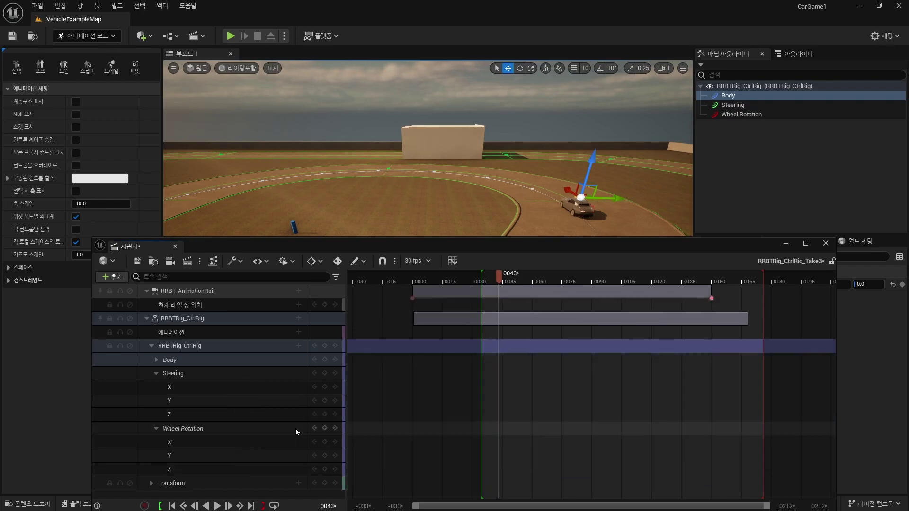
key(ctrl+z)
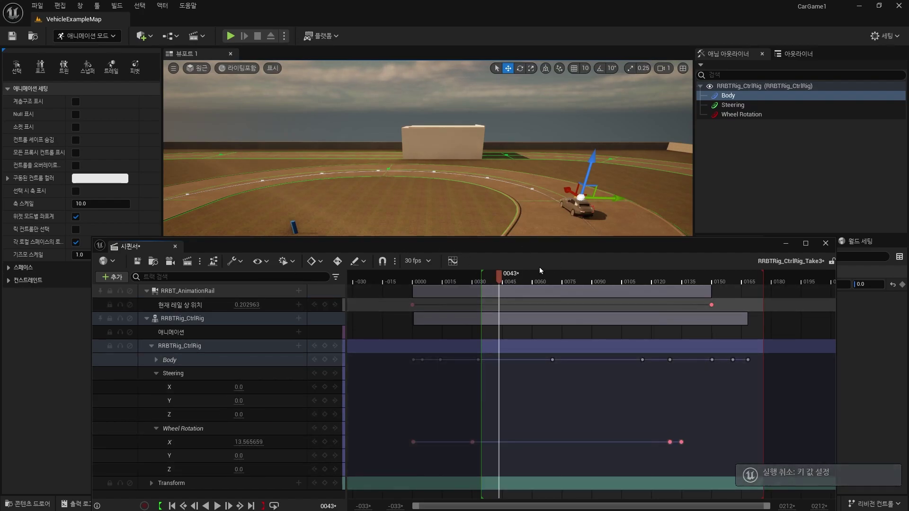
mouse_move(504, 276)
mouse_down()
mouse_move(632, 282)
mouse_move(532, 285)
mouse_up()
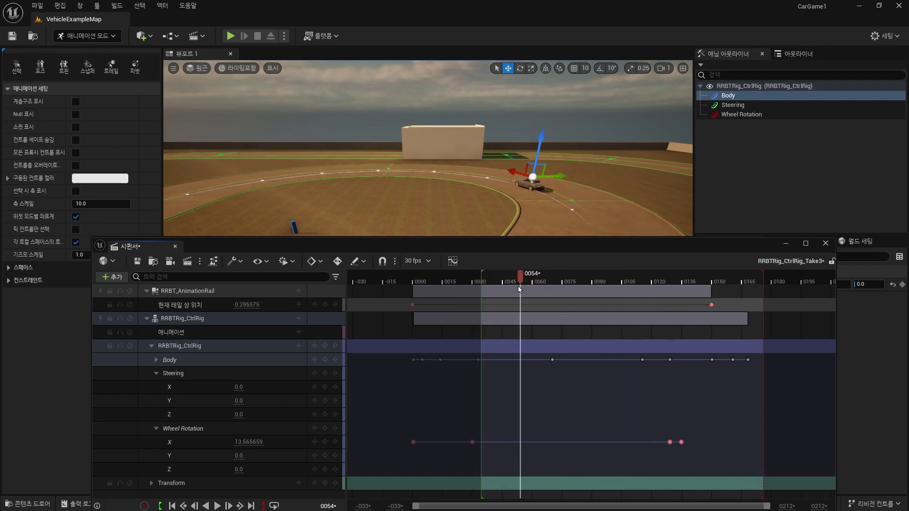
drag(532, 285, 498, 284)
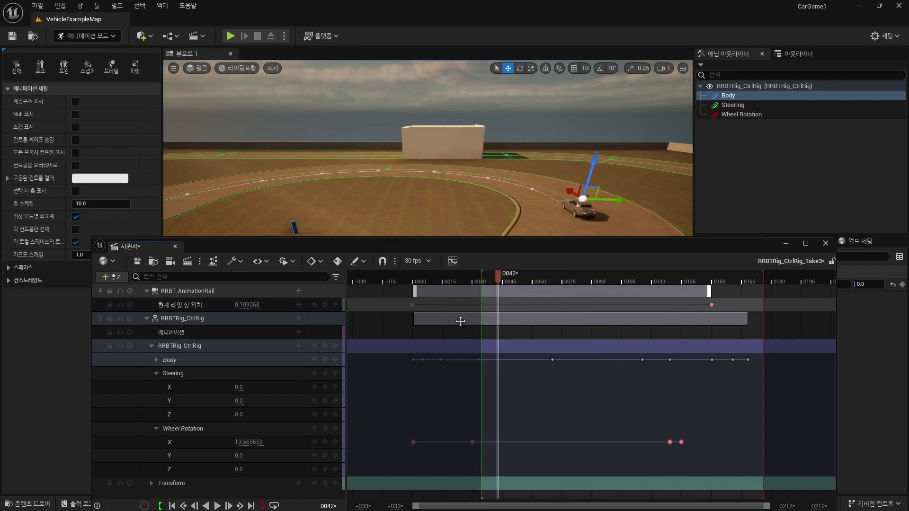
click(325, 401)
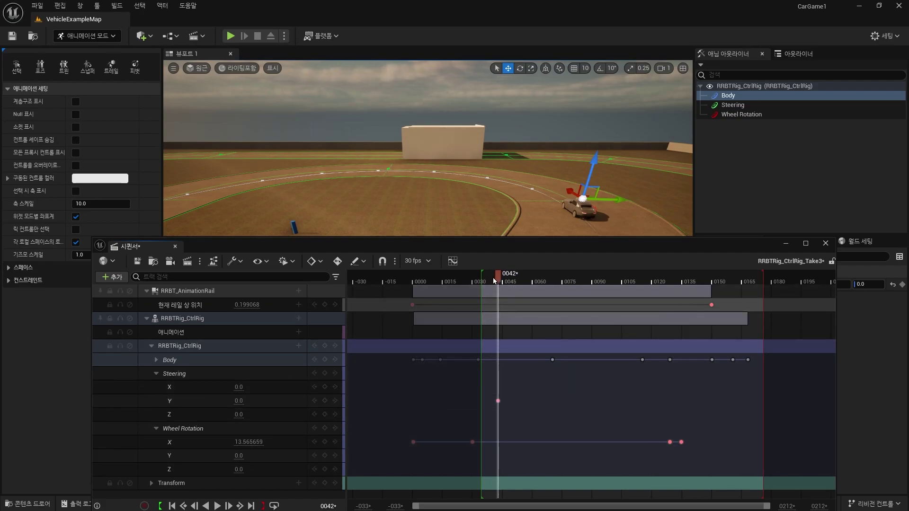
- At frame 76, set Steering Y to -2 to start turning the wheels
drag(498, 281, 567, 286)
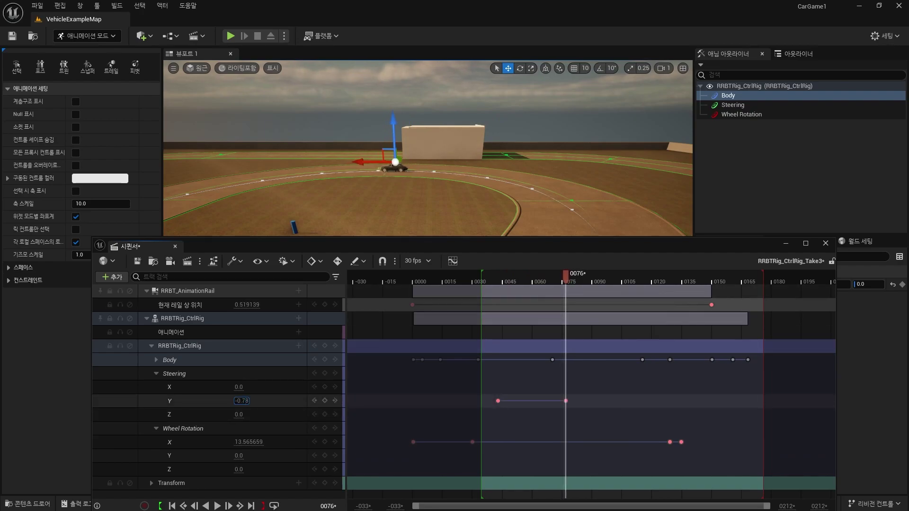
drag(248, 401, 242, 401)
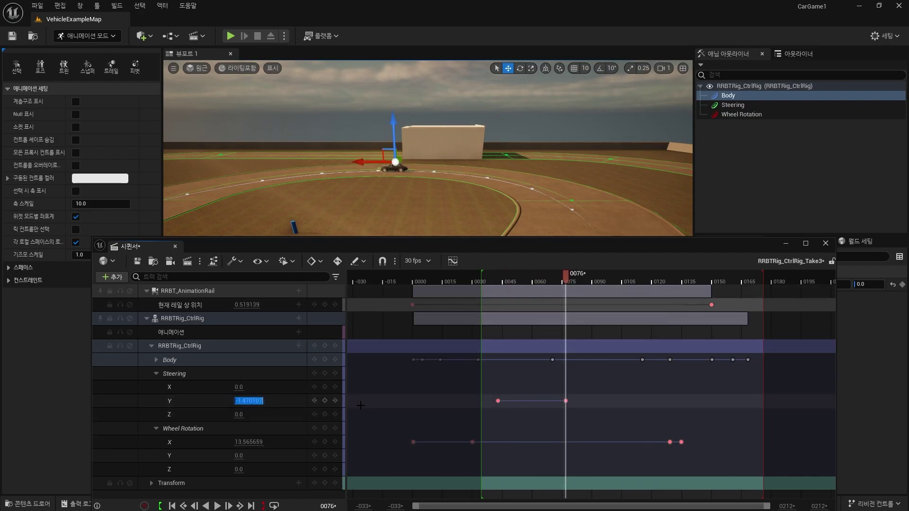
key(BackSpace)
text(-2)
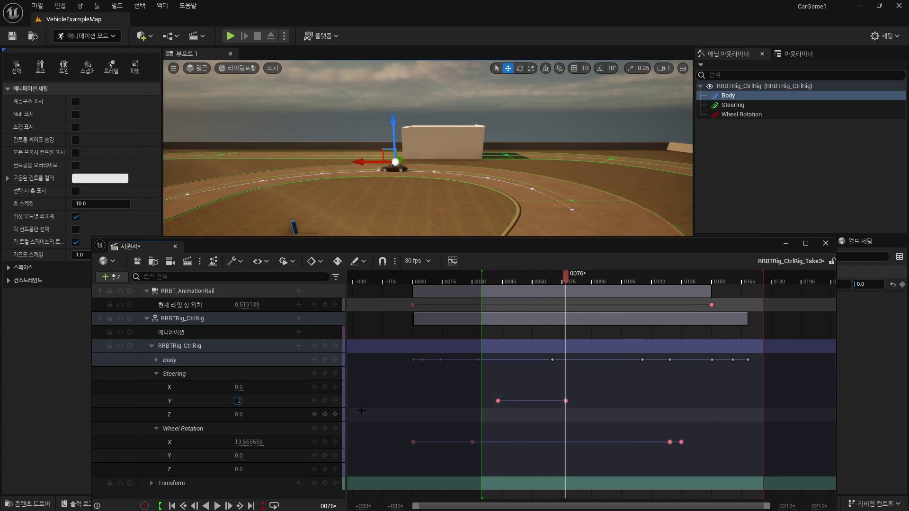
right_drag(426, 199, 407, 199)
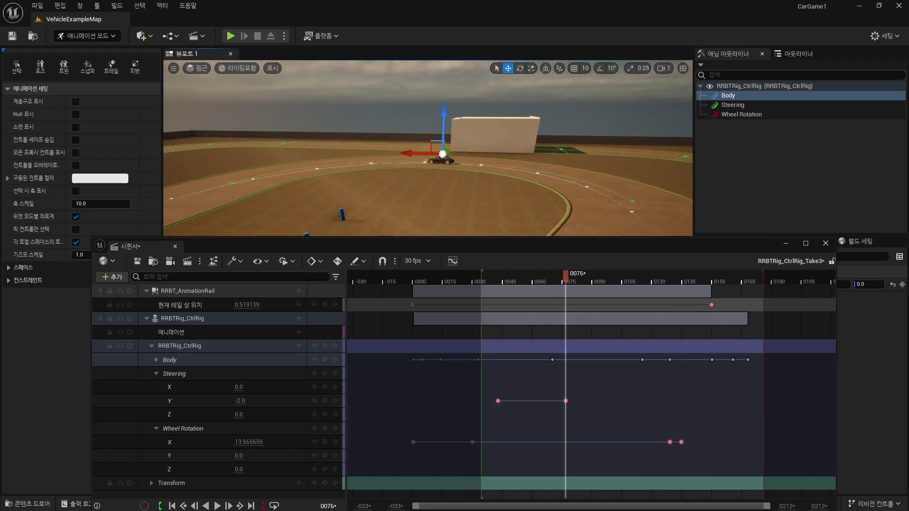
mouse_move(443, 163)
right_down()
mouse_move(527, 183)
mouse_move(473, 156)
right_up()
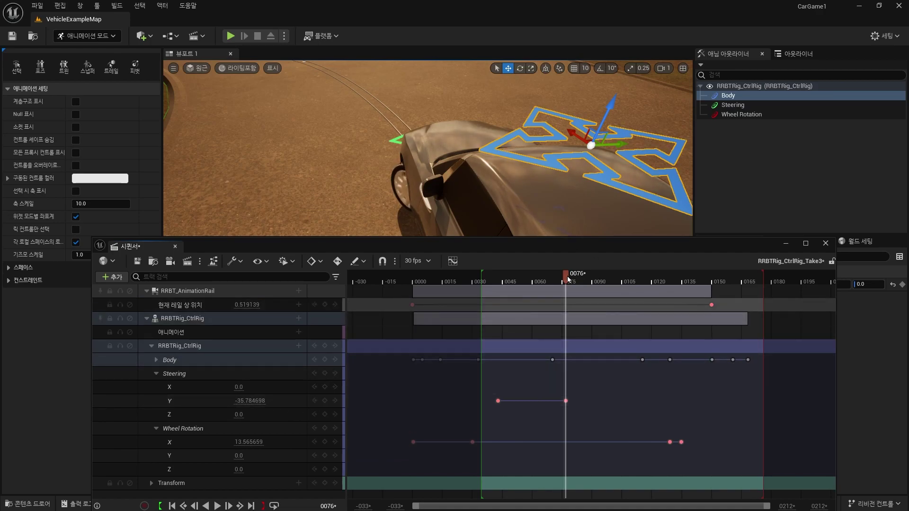
- Key Steering Y back to 0 at frame 109 so the wheels straighten after the curve
right_drag(473, 189, 426, 180)
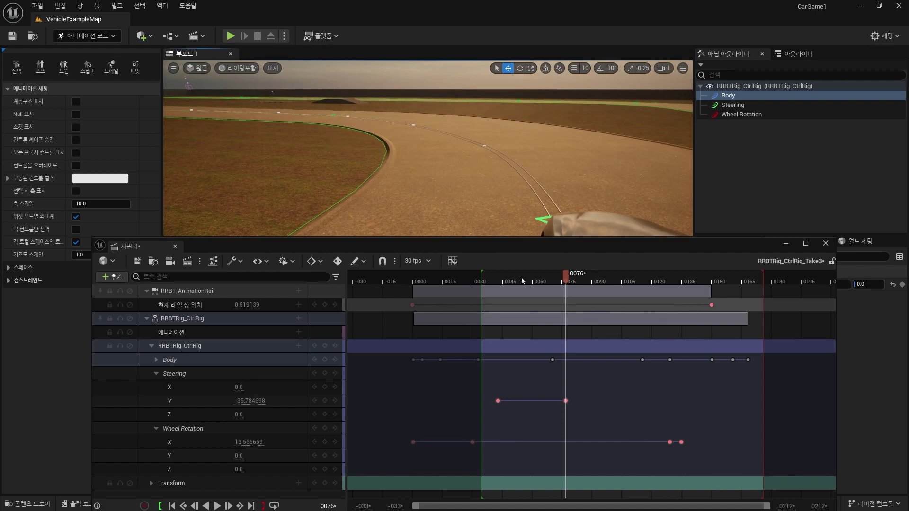
drag(567, 278, 630, 291)
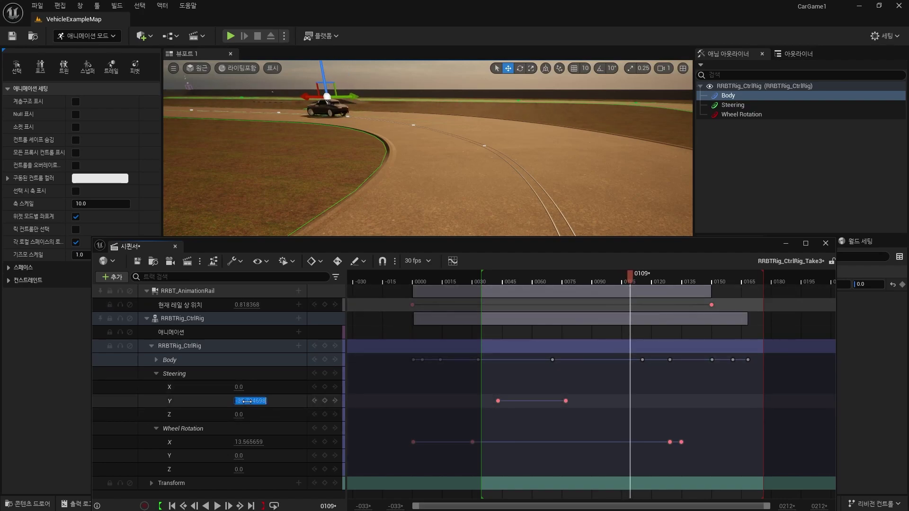
text(0)
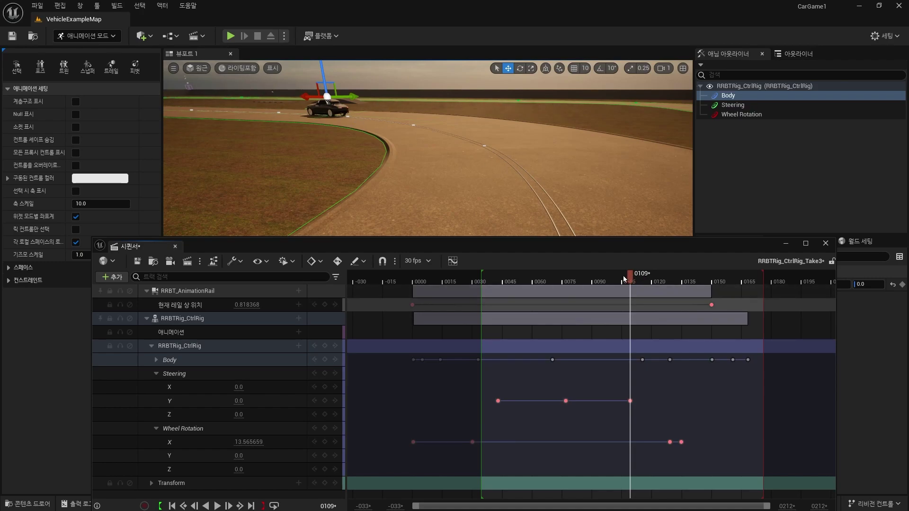
mouse_move(624, 278)
mouse_down()
mouse_move(582, 299)
mouse_move(668, 297)
mouse_move(538, 306)
mouse_move(613, 310)
mouse_move(586, 313)
mouse_up()
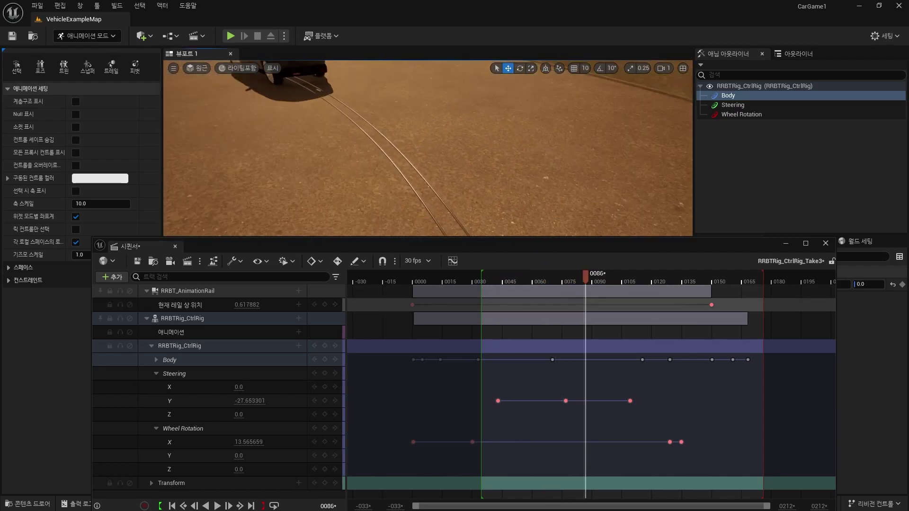
right_drag(426, 147, 426, 147)
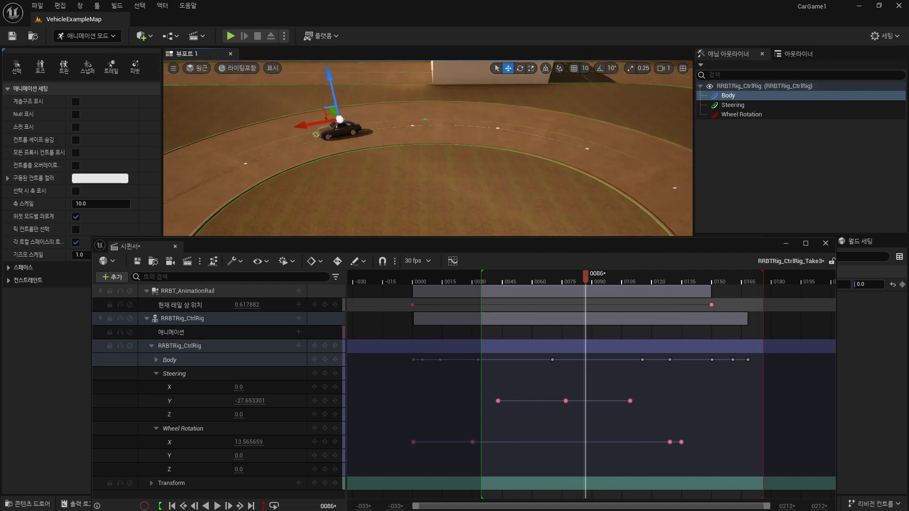
- Play from near the range start and scrub frames 63–86 to check the steering through the curve
right_drag(493, 183, 494, 182)
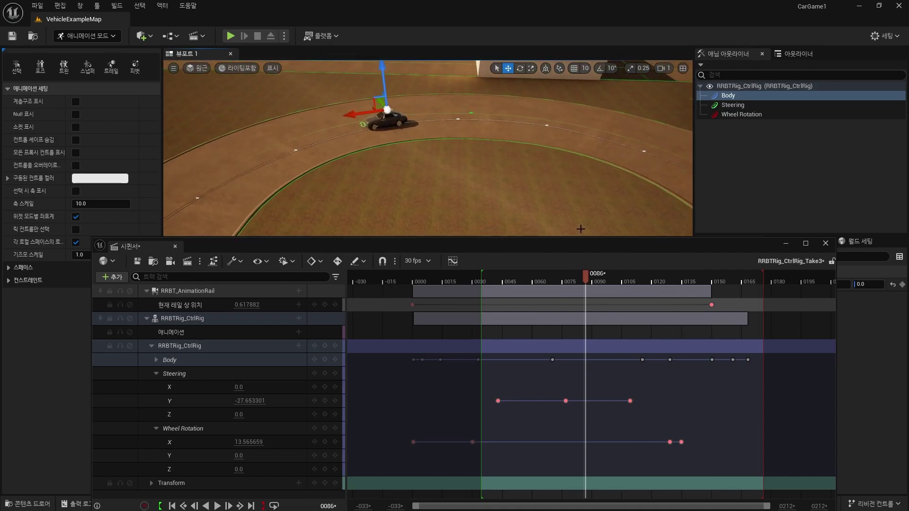
right_drag(580, 229, 625, 248)
drag(587, 277, 470, 290)
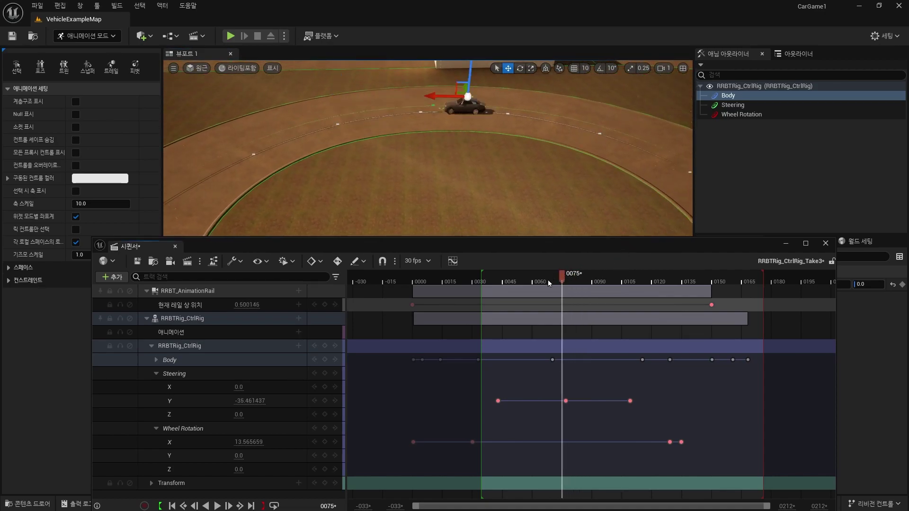
key(space)
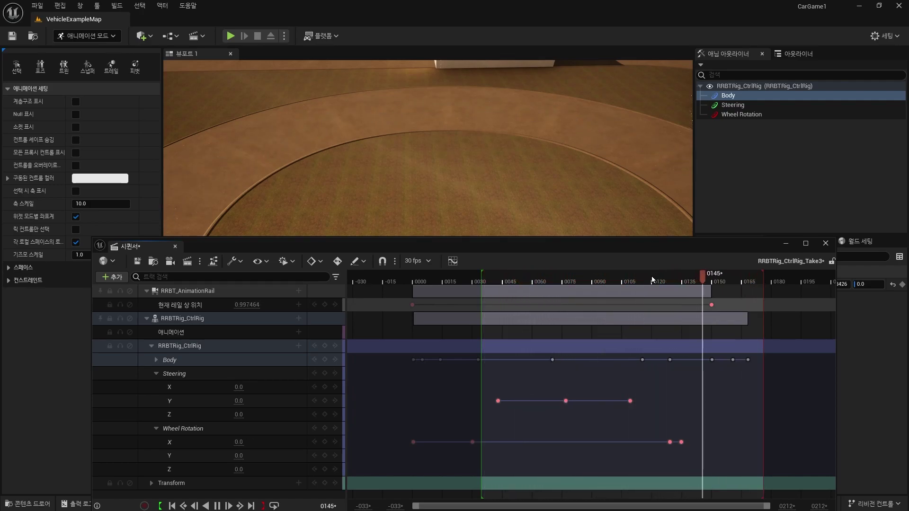
mouse_move(568, 285)
mouse_down()
mouse_move(587, 284)
mouse_move(562, 286)
mouse_up()
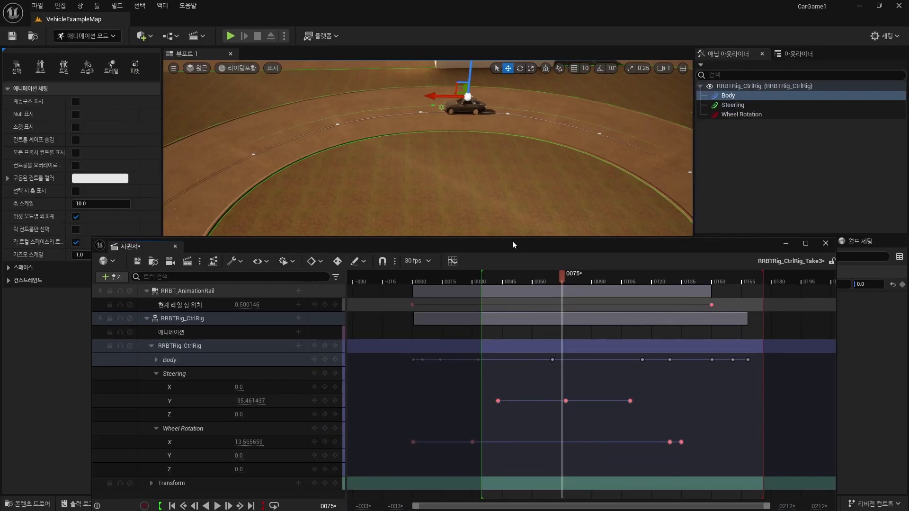
drag(563, 275, 615, 288)
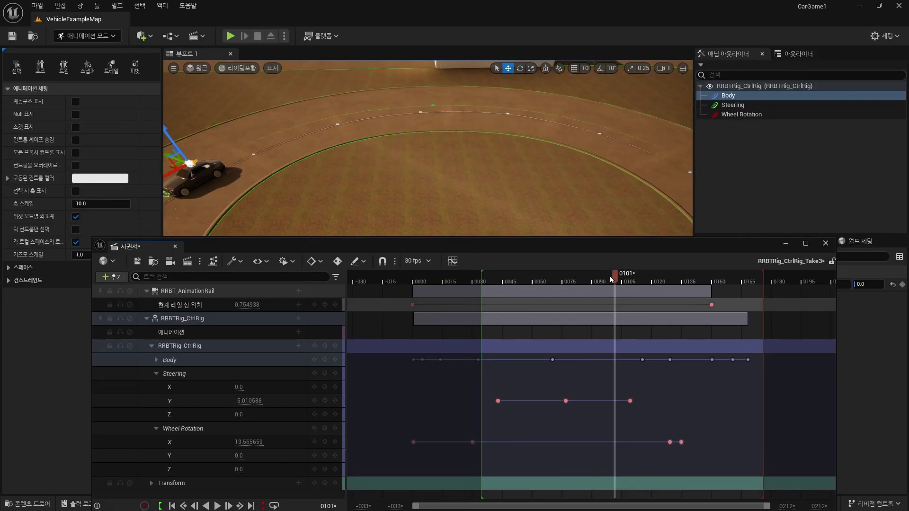
drag(607, 283, 536, 283)
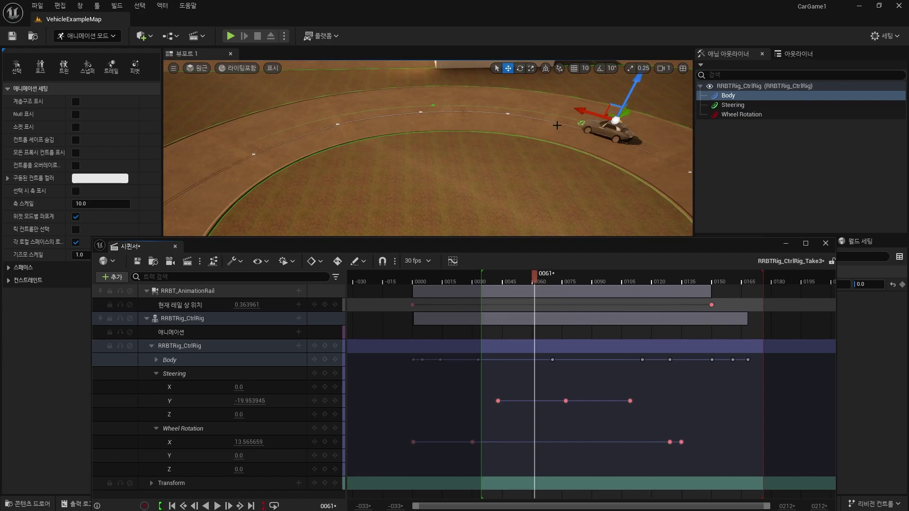
mouse_move(537, 279)
mouse_down()
mouse_move(579, 275)
mouse_move(697, 294)
mouse_move(505, 303)
mouse_move(559, 306)
mouse_move(524, 313)
mouse_move(601, 322)
mouse_move(539, 327)
mouse_move(596, 344)
mouse_up()
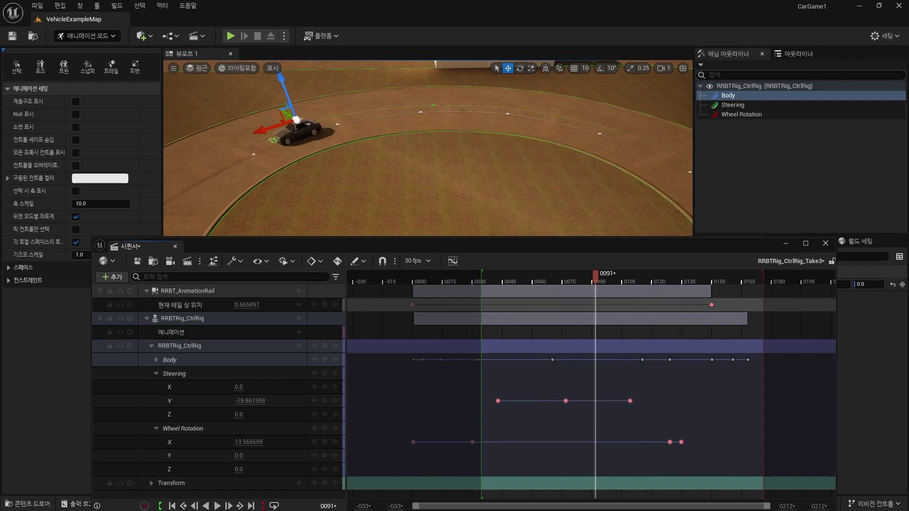